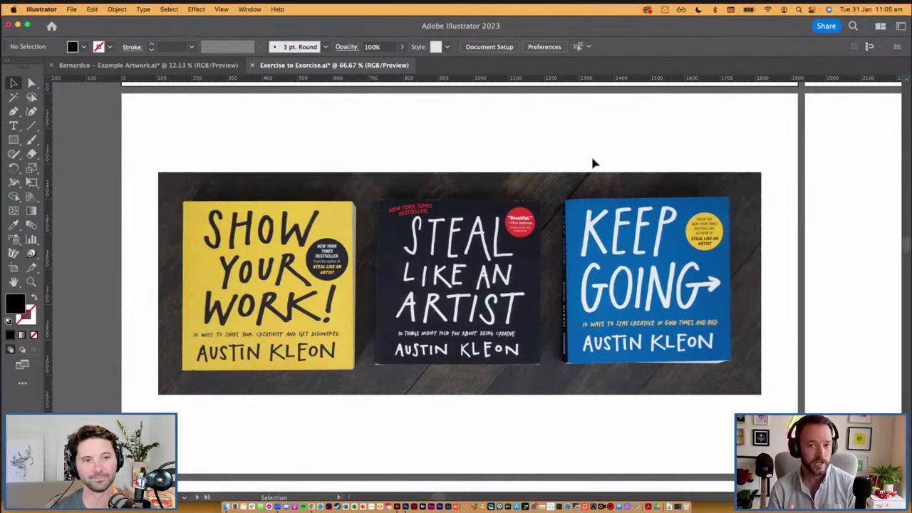
Examine the reference artboards: the hand-lettered book covers, the kettlebell photos, the EXERCISE TO EXORCISE lettering and the notebook sketch.
drag(599, 140, 587, 407)
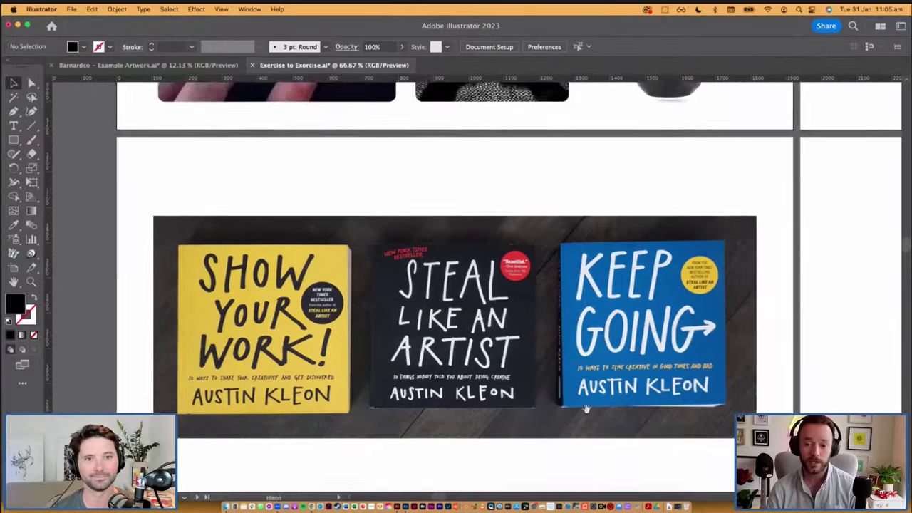
drag(619, 252, 407, 306)
super+click(462, 283)
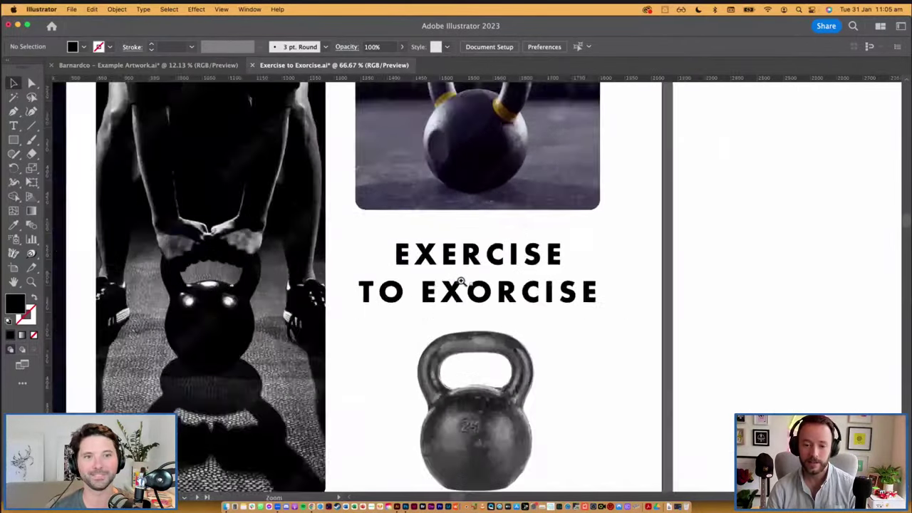
super+click(463, 283)
scroll(603, 202, right, 1)
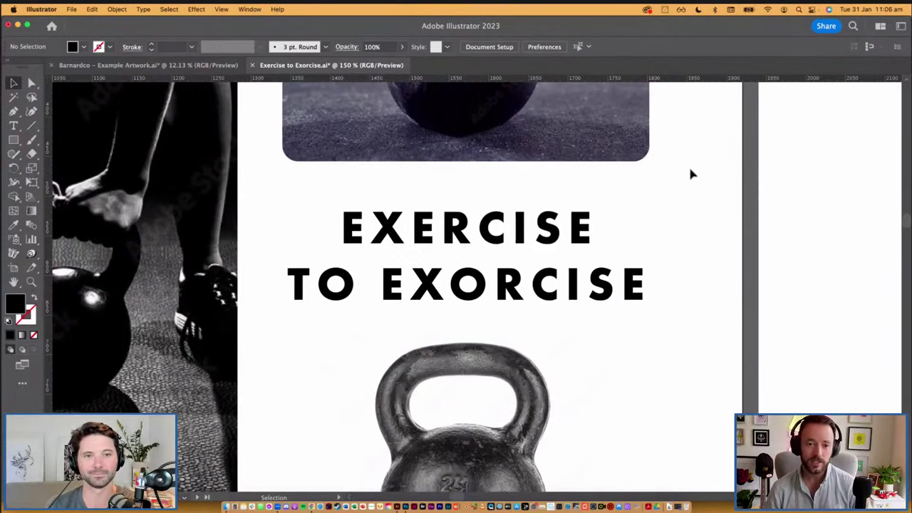
scroll(392, 280, up, 1)
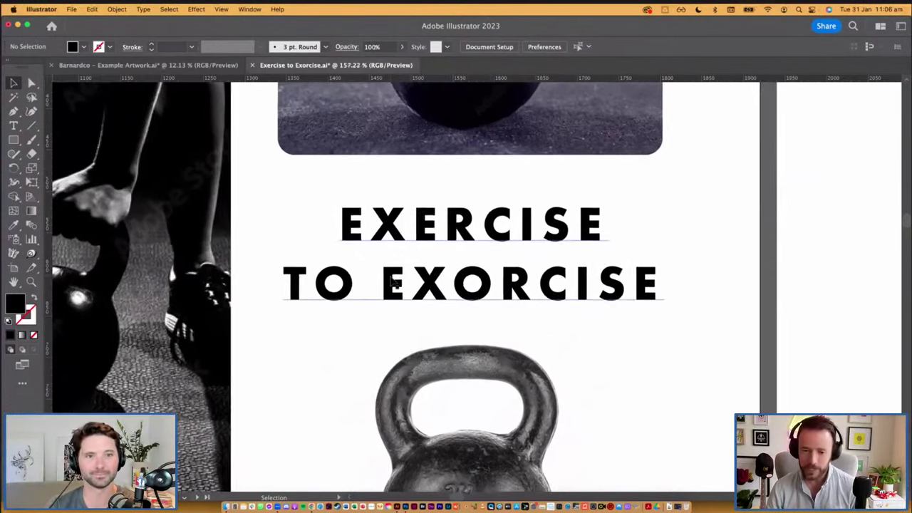
scroll(391, 277, down, 1)
scroll(394, 283, down, 5)
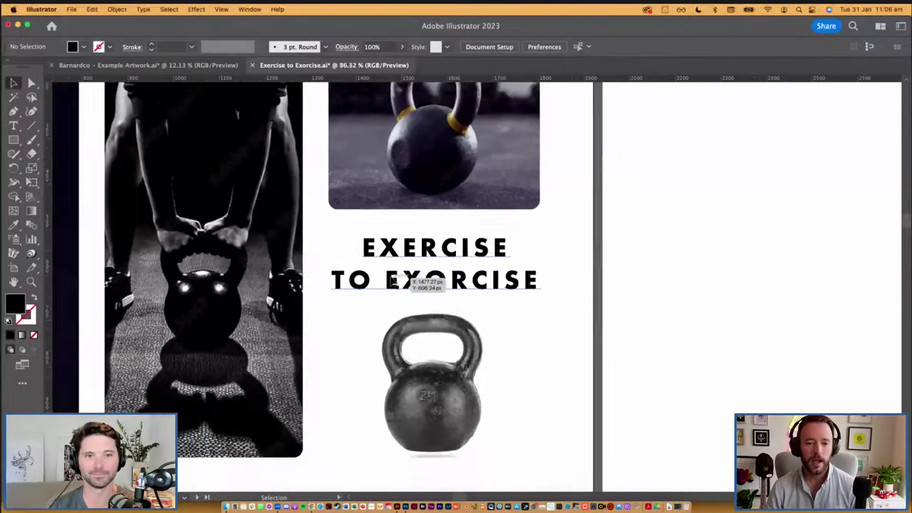
mouse_move(283, 216)
mouse_down()
mouse_move(515, 231)
mouse_move(576, 246)
mouse_move(567, 252)
mouse_up()
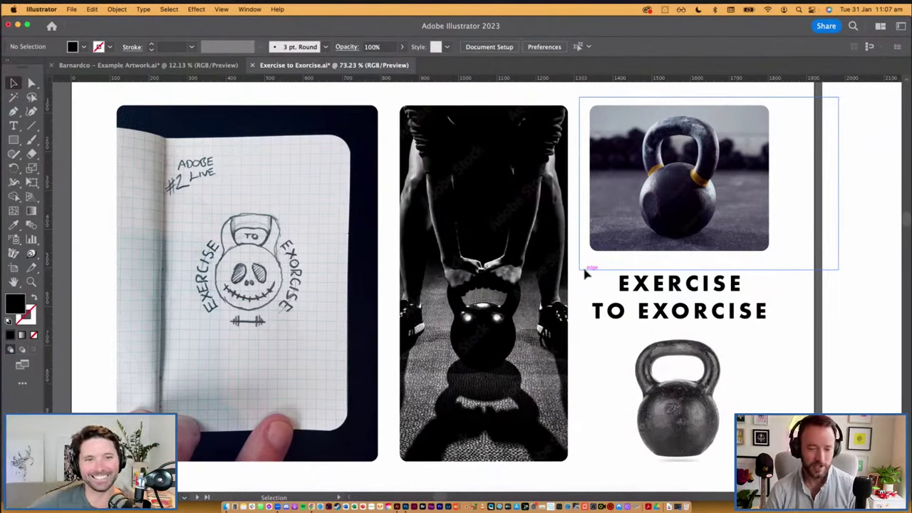
Copy the notebook sketch photo to the empty neighbouring artboard, scale it to about 290 by 396 px and place it near the upper-left corner.
scroll(584, 271, down, 3)
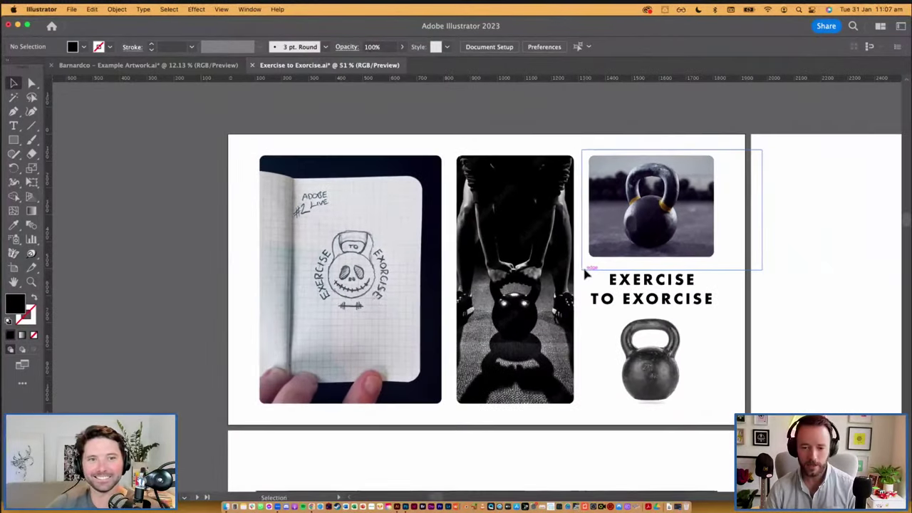
scroll(585, 271, right, 5)
drag(222, 238, 717, 222)
scroll(488, 391, right, 10)
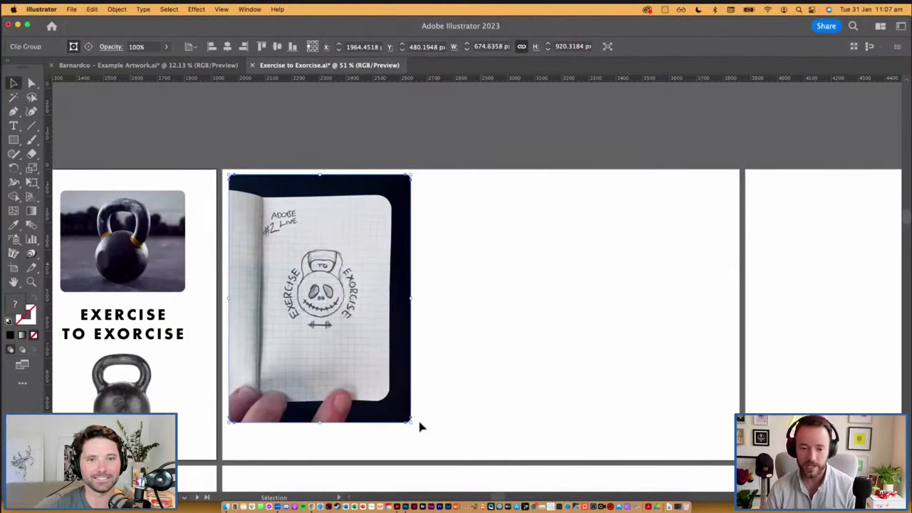
drag(411, 422, 307, 282)
drag(280, 222, 290, 235)
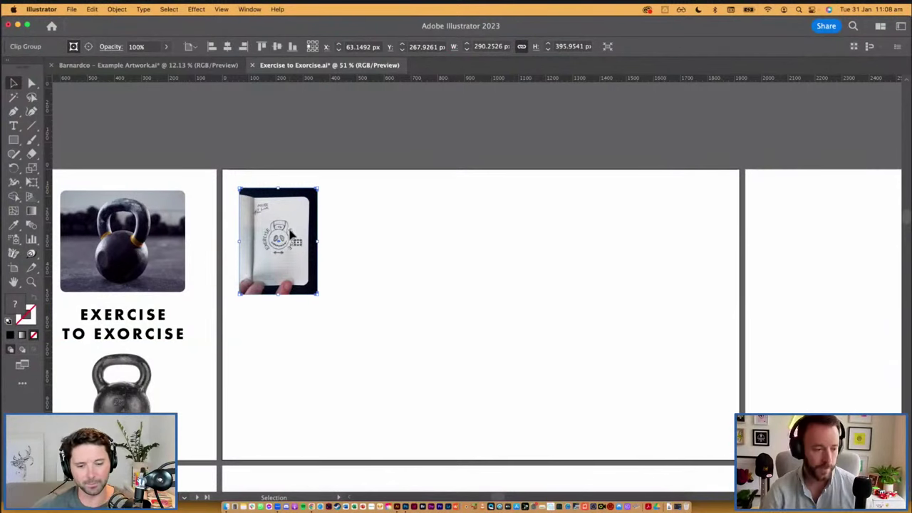
click(459, 276)
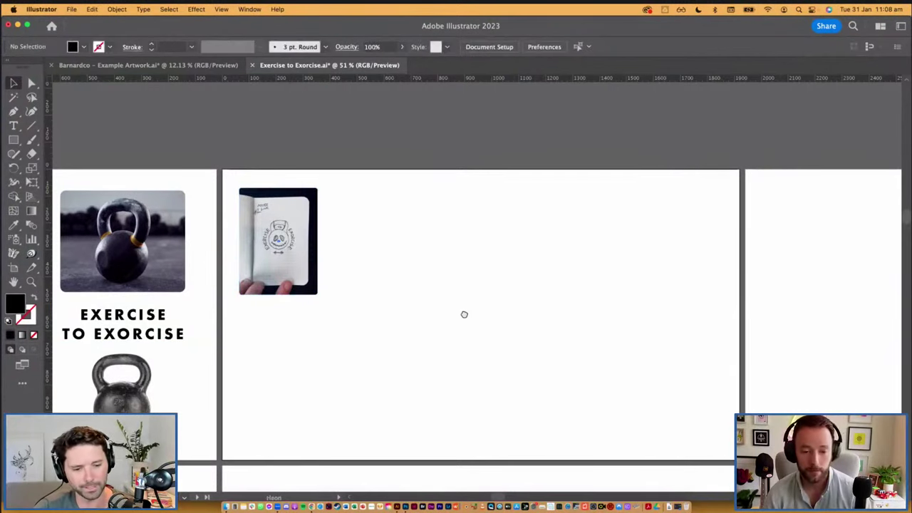
Place a copy of the plain black kettlebell photo near the middle of the artboard holding the small sketch.
scroll(454, 306, down, 2)
super+click(406, 281)
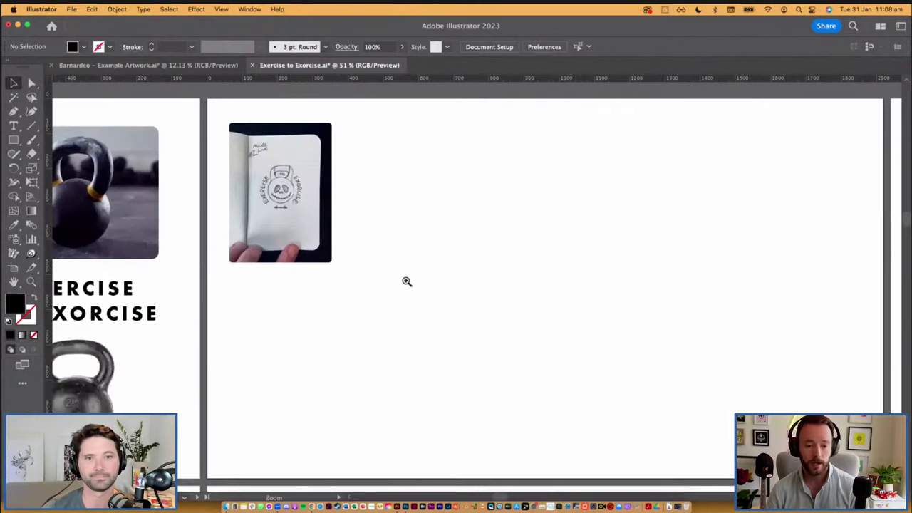
super+click(432, 275)
drag(499, 263, 394, 302)
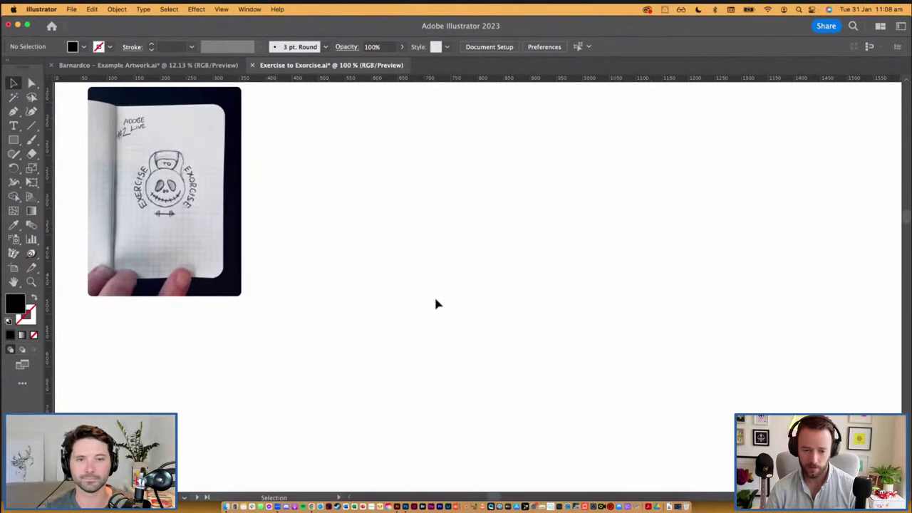
scroll(437, 298, down, 5)
drag(409, 366, 442, 347)
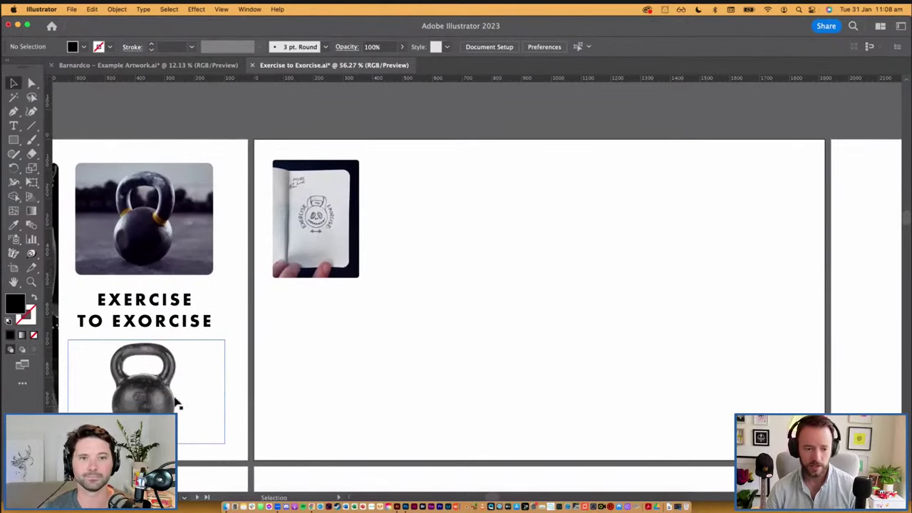
drag(178, 405, 589, 320)
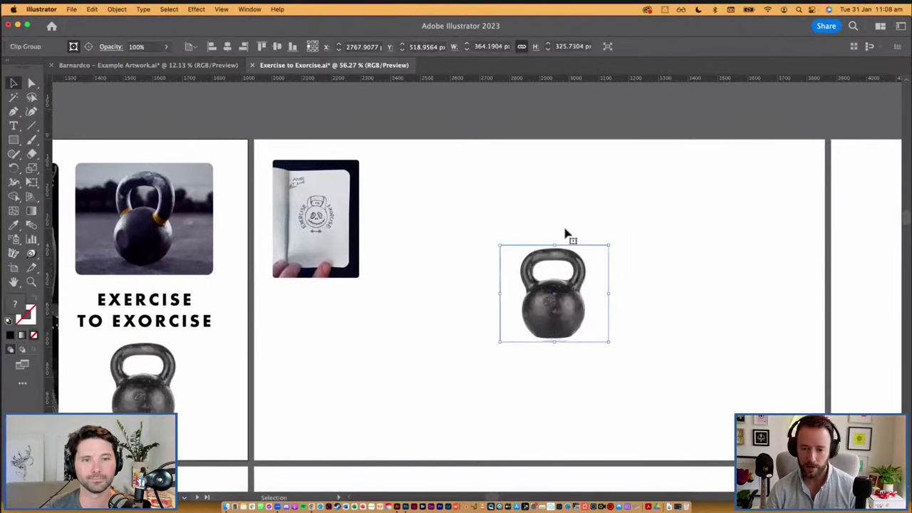
scroll(555, 228, up, 2)
drag(556, 228, 594, 311)
click(617, 302)
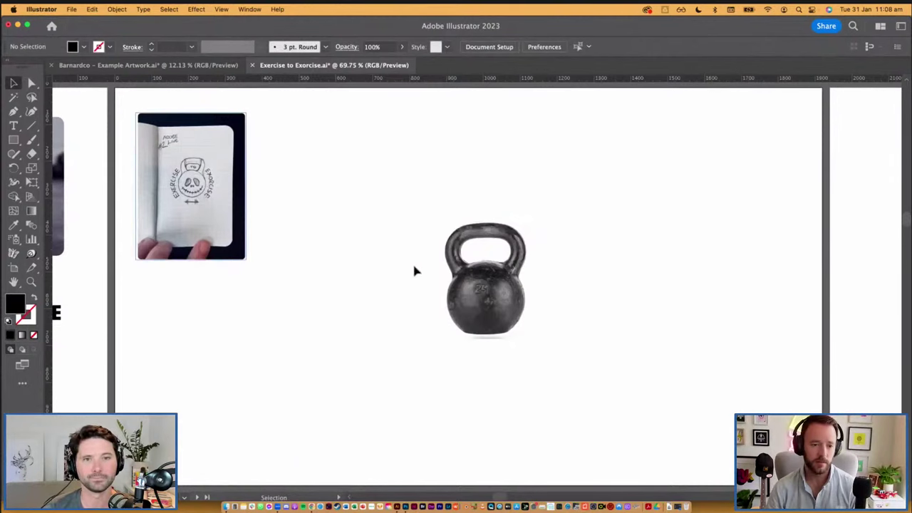
Centre the copied kettlebell photo on its artboard and deselect it.
click(461, 285)
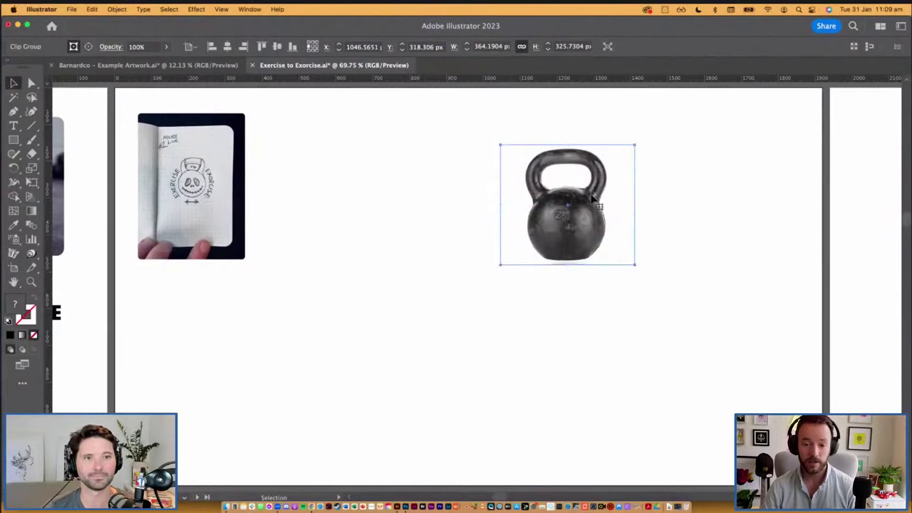
key(super+z)
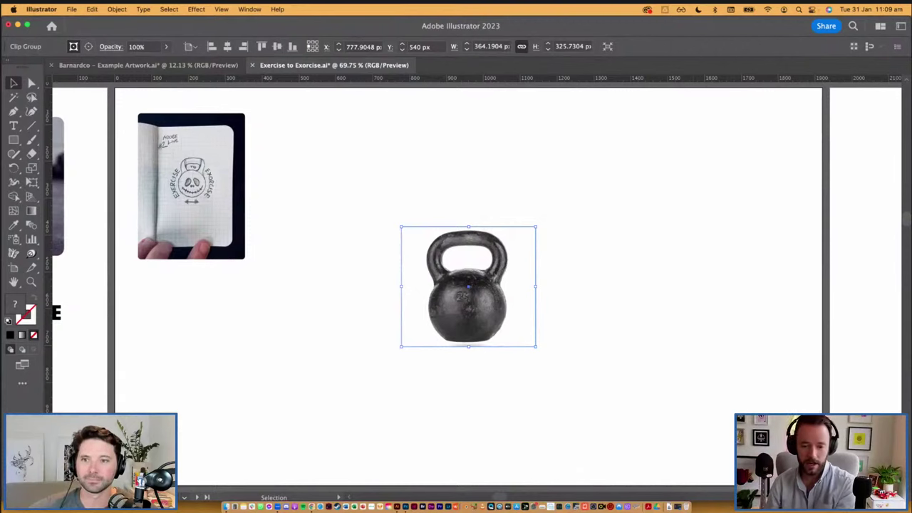
scroll(402, 221, down, 1)
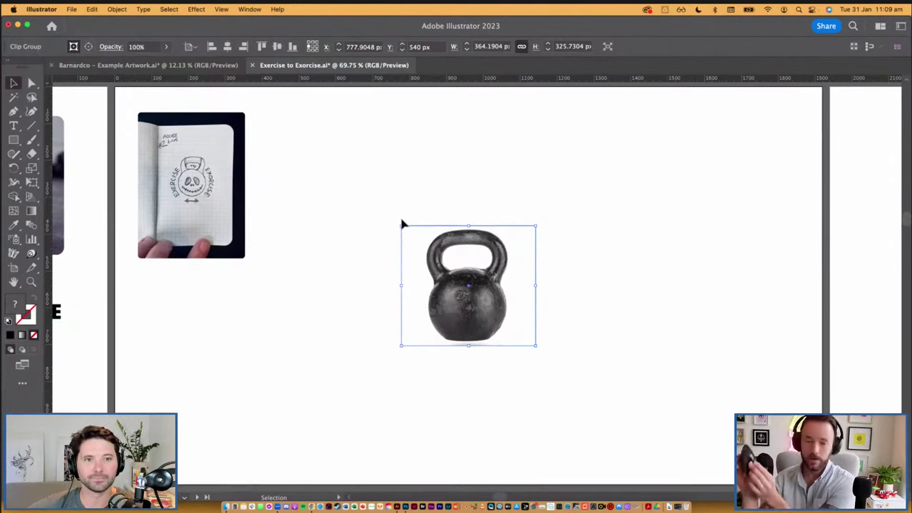
scroll(403, 224, down, 2)
scroll(403, 225, up, 3)
scroll(403, 225, down, 2)
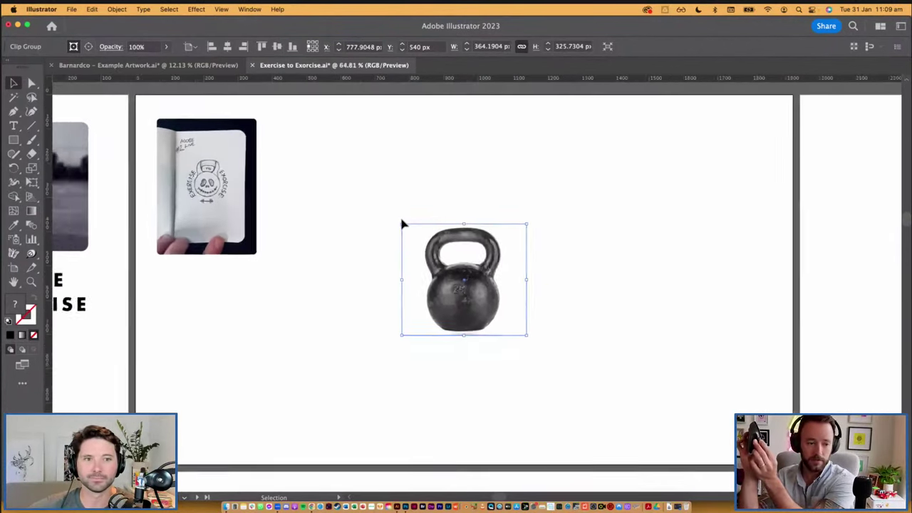
scroll(403, 225, up, 2)
scroll(403, 224, down, 2)
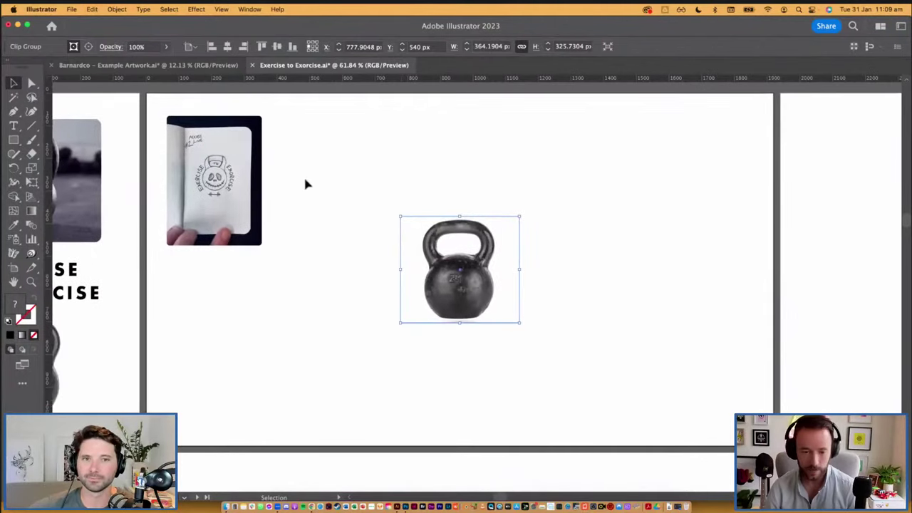
click(364, 242)
Draw a circle with the Ellipse tool over the kettlebell's round body and swap its black fill to the stroke.
super+click(471, 290)
super+click(471, 290)
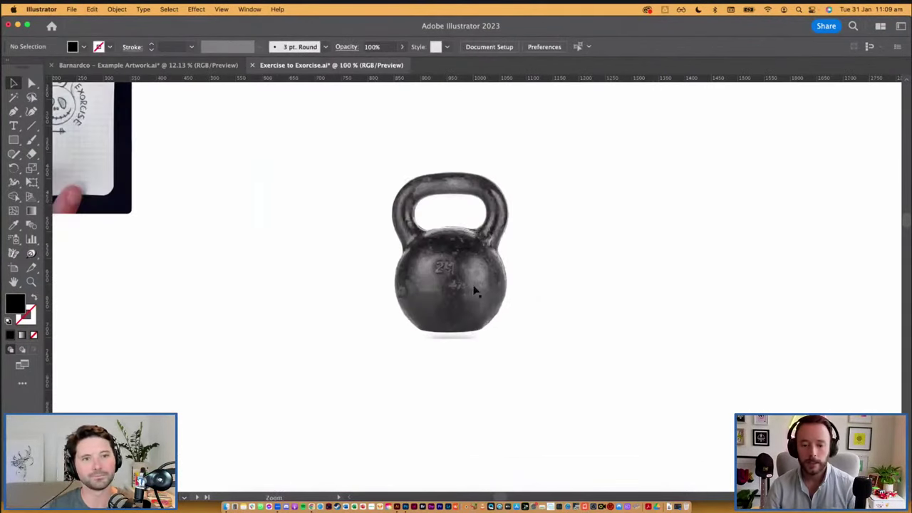
drag(539, 237, 572, 247)
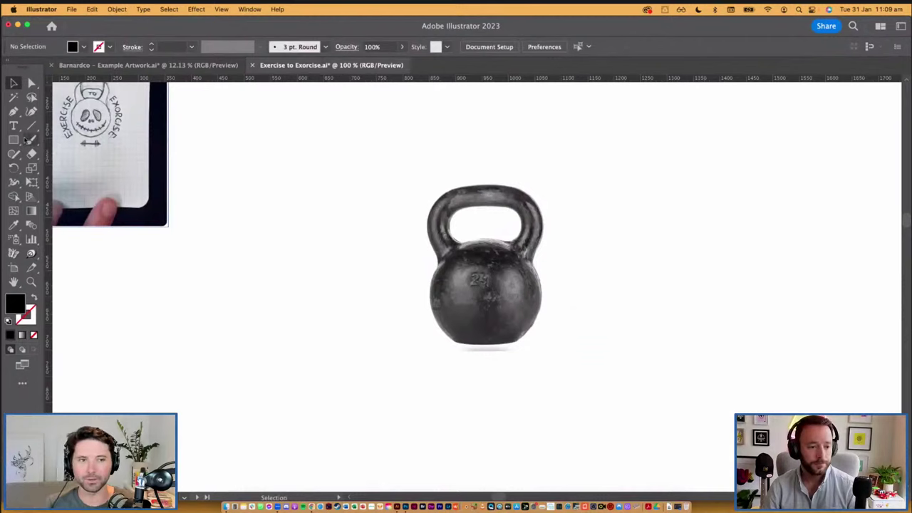
click(17, 139)
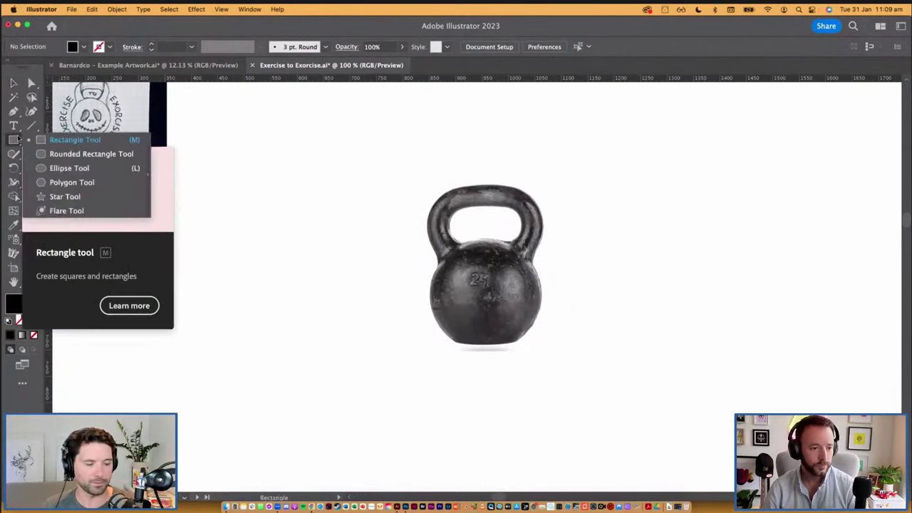
click(57, 168)
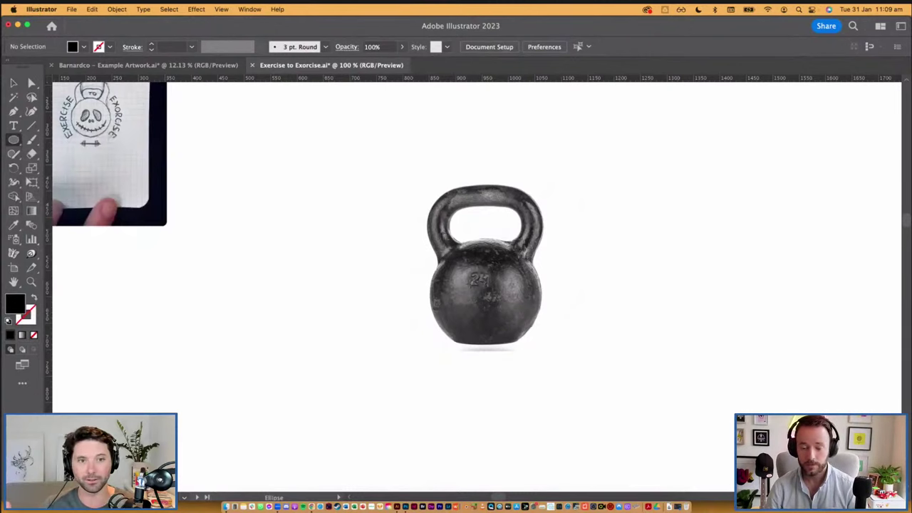
scroll(456, 249, up, 2)
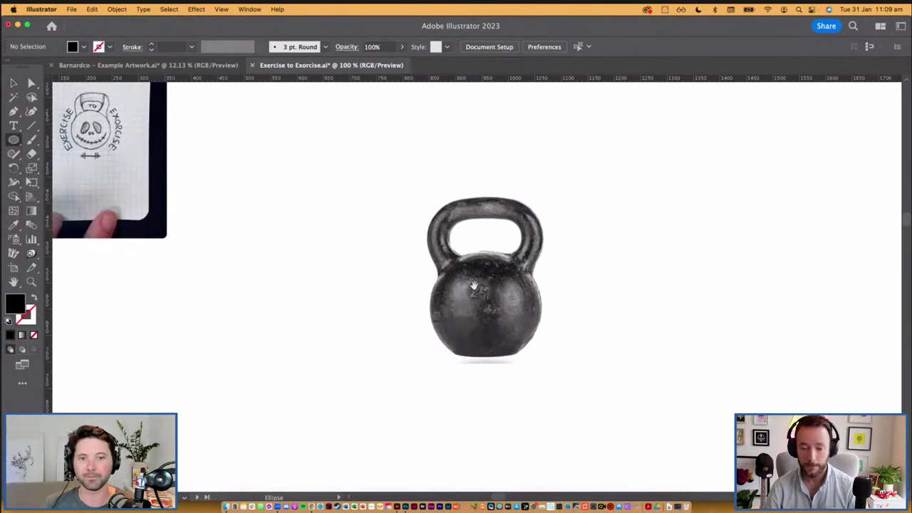
mouse_move(495, 303)
mouse_down()
mouse_move(482, 288)
mouse_move(483, 296)
mouse_up()
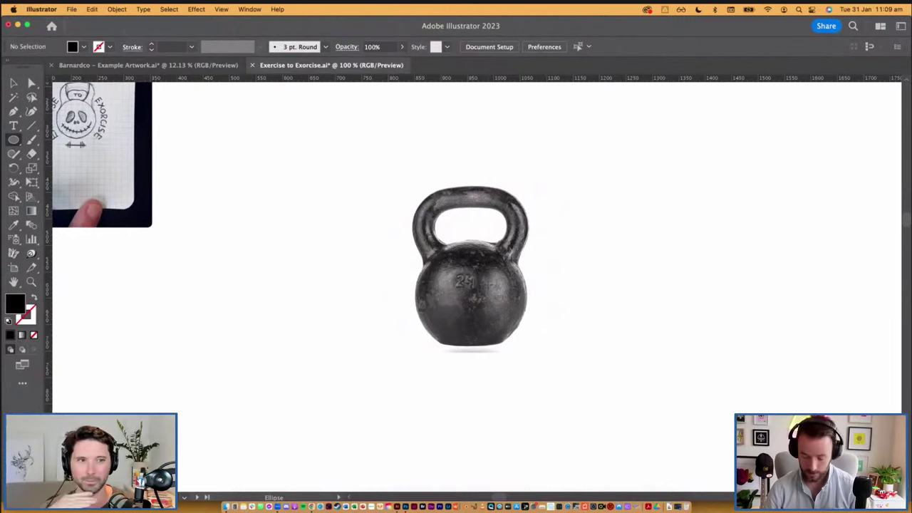
drag(416, 240, 531, 332)
key(shift+x)
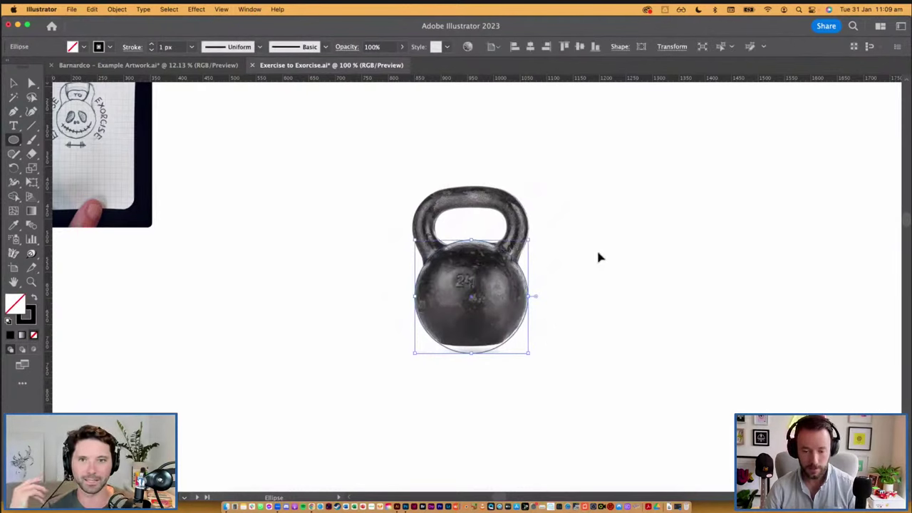
Give the circle a magenta stroke 4 px thick.
click(109, 47)
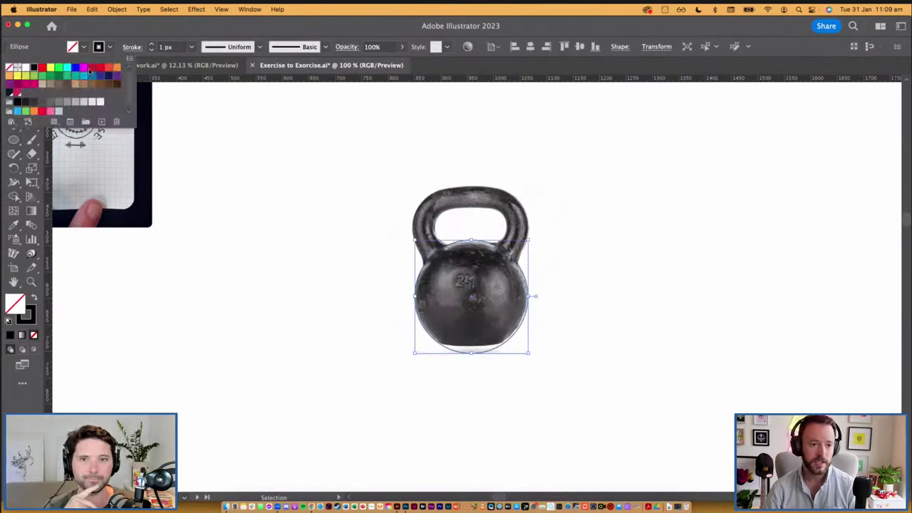
click(85, 68)
key(Escape)
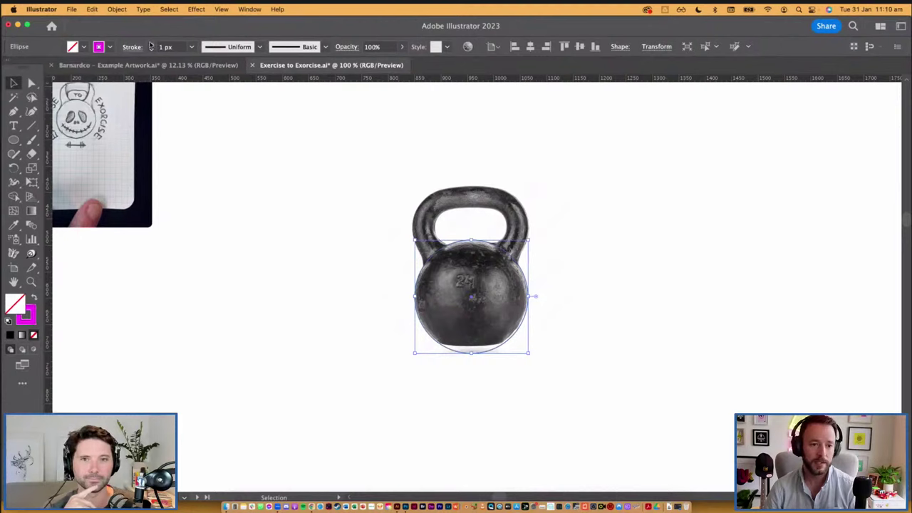
click(151, 44)
click(151, 43)
click(151, 44)
click(665, 246)
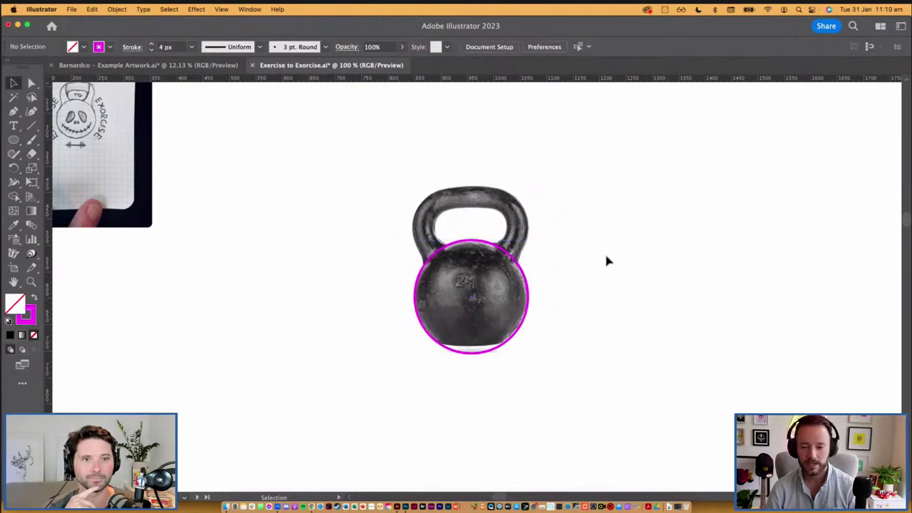
Centre the magenta circle on the artboard.
click(526, 274)
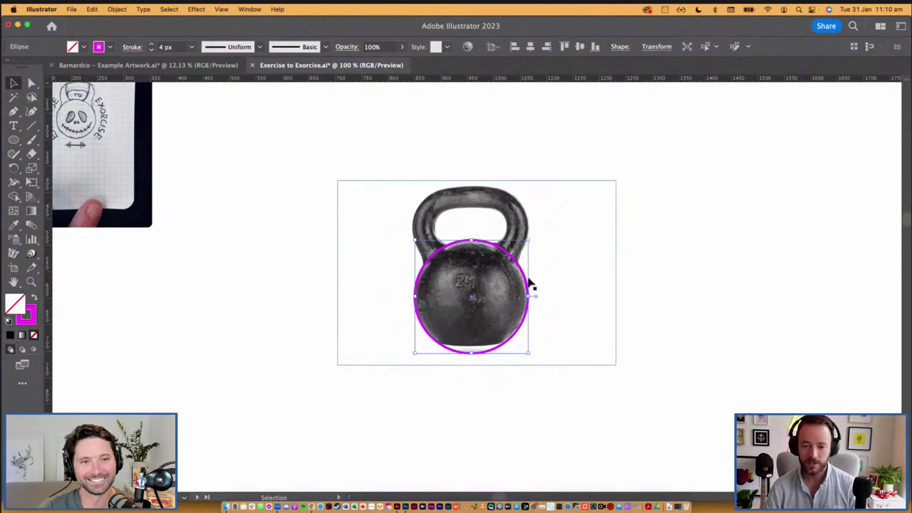
drag(529, 289, 568, 245)
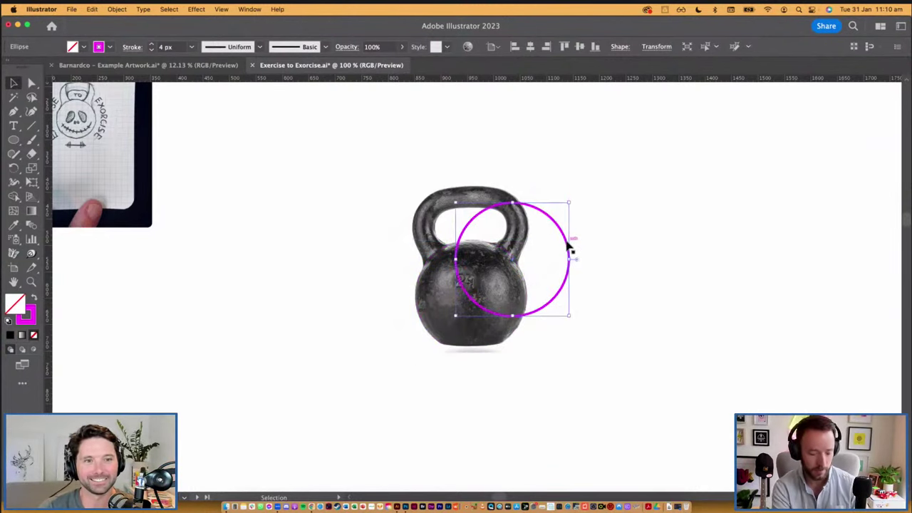
key(super+z)
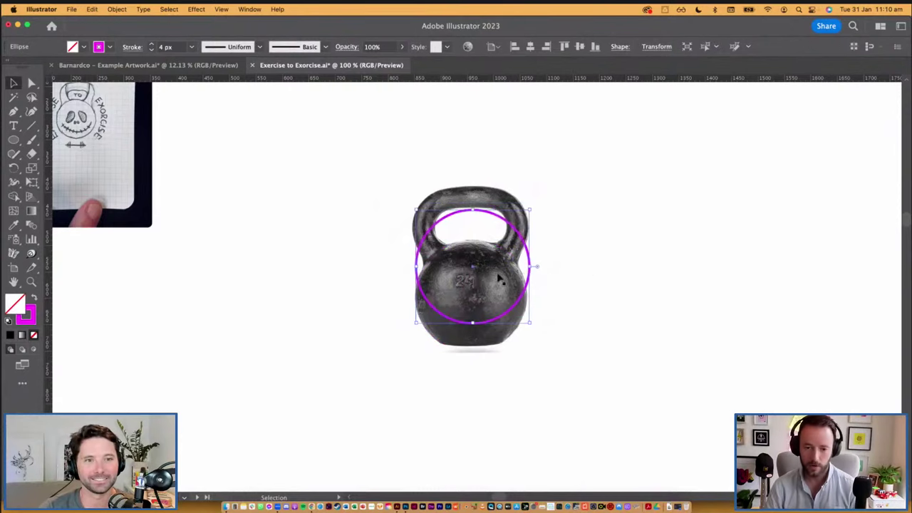
Move the kettlebell photo up to fit its body inside the magenta circle and enlarge it to about 374 by 335 px.
drag(499, 280, 497, 247)
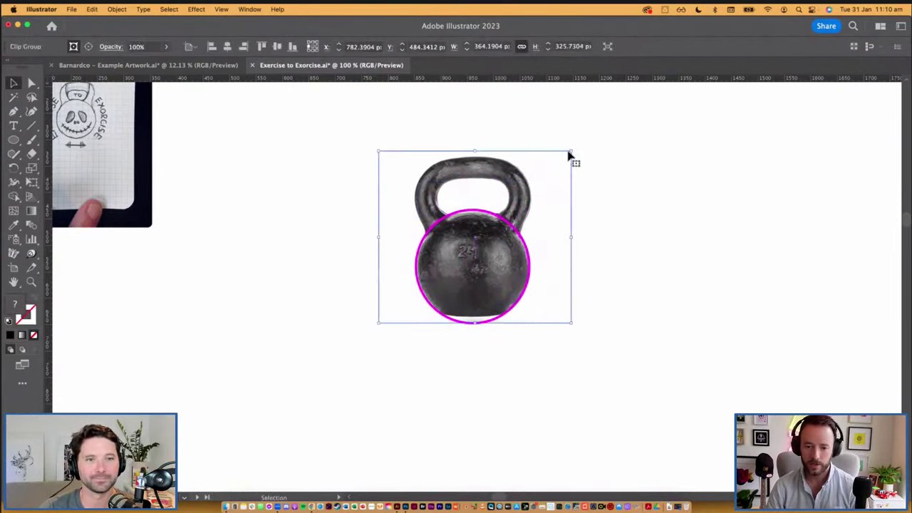
drag(570, 151, 575, 148)
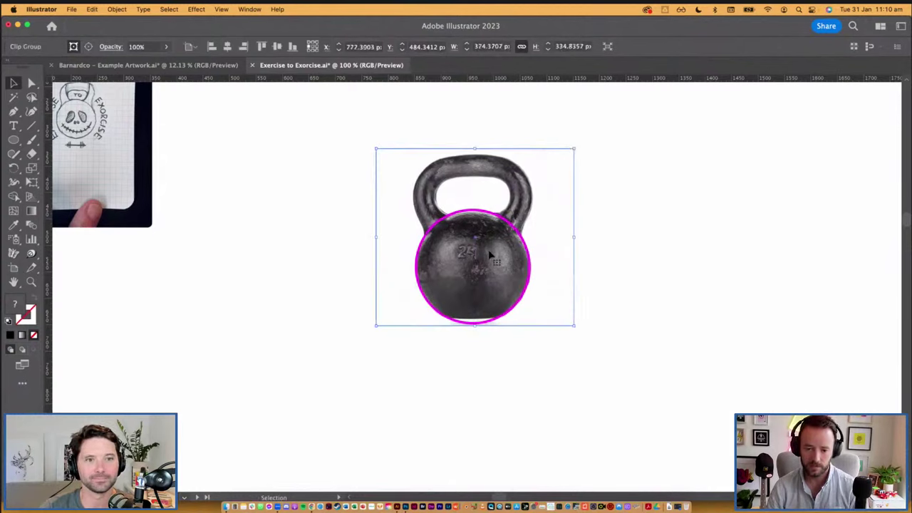
Nudge the kettlebell photo up 2 px and move it to the bg layer.
key(Up)
key(Up)
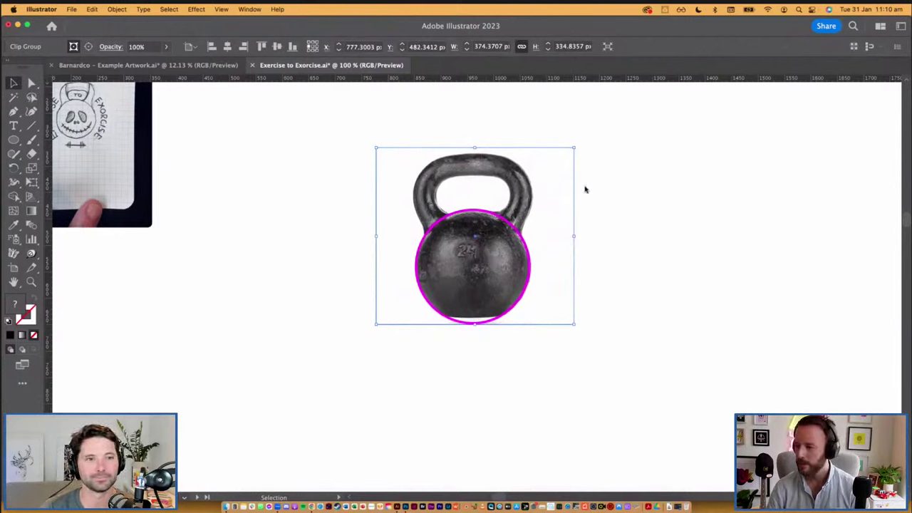
key(F7)
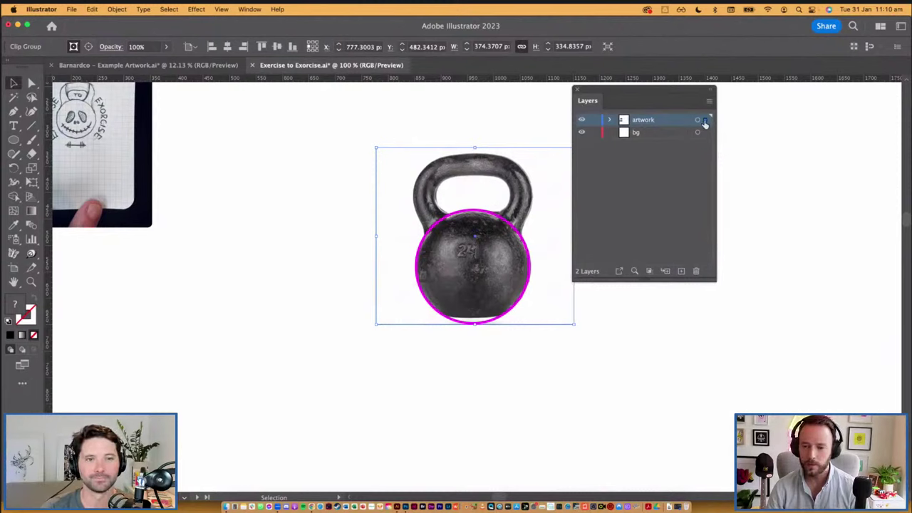
drag(705, 136, 705, 134)
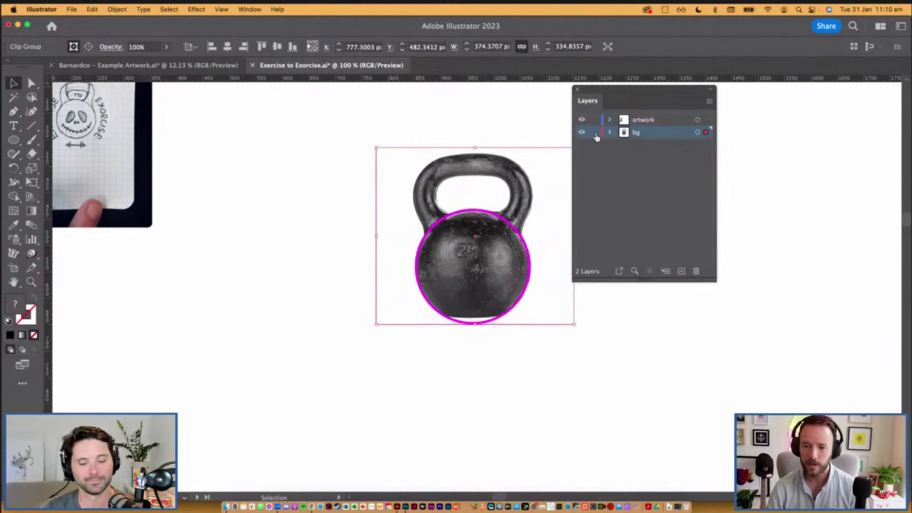
Lock the bg layer and make the artwork layer active.
click(594, 132)
click(636, 121)
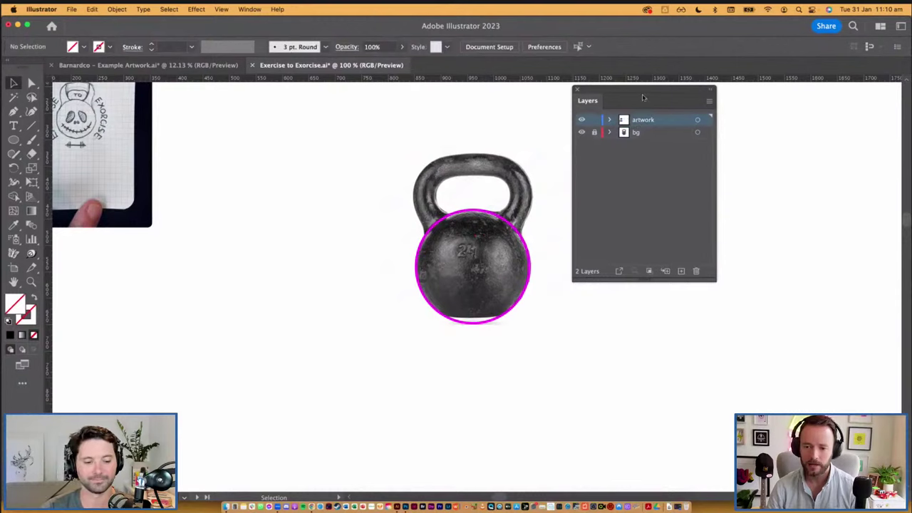
drag(656, 98, 781, 108)
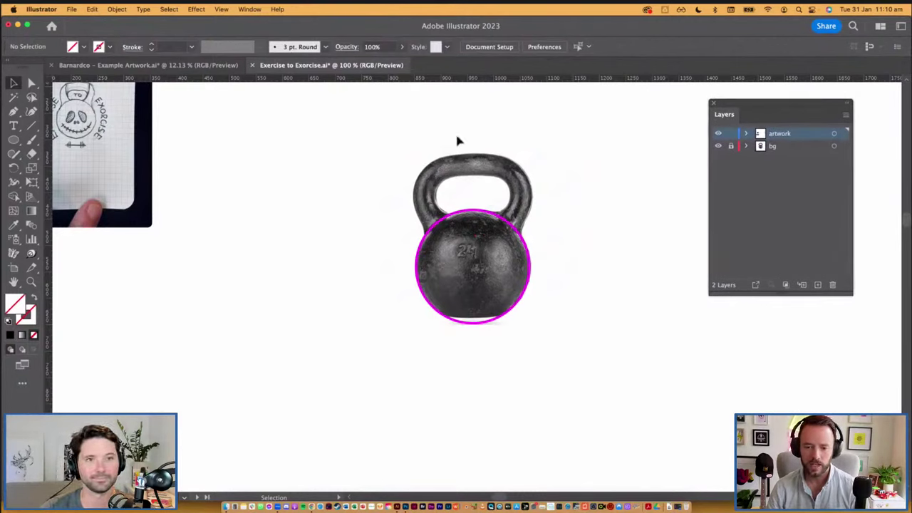
Trace the outer edge of the handle's left half with the Pen tool, from the circle up to the handle's top middle.
drag(383, 306, 569, 193)
click(454, 292)
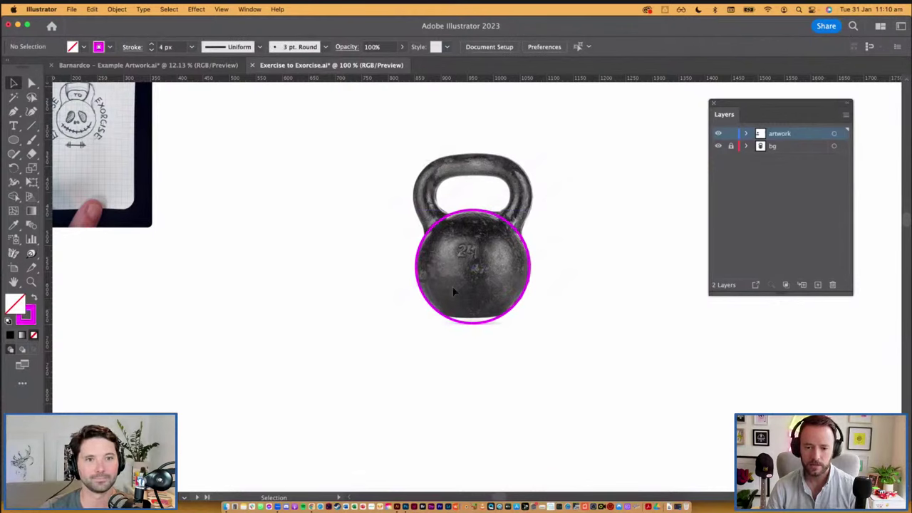
super+click(468, 257)
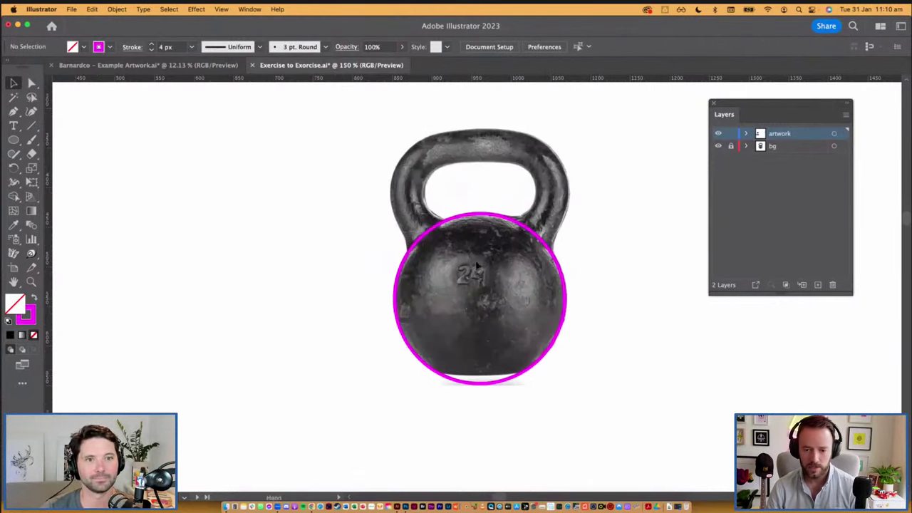
drag(476, 264, 446, 297)
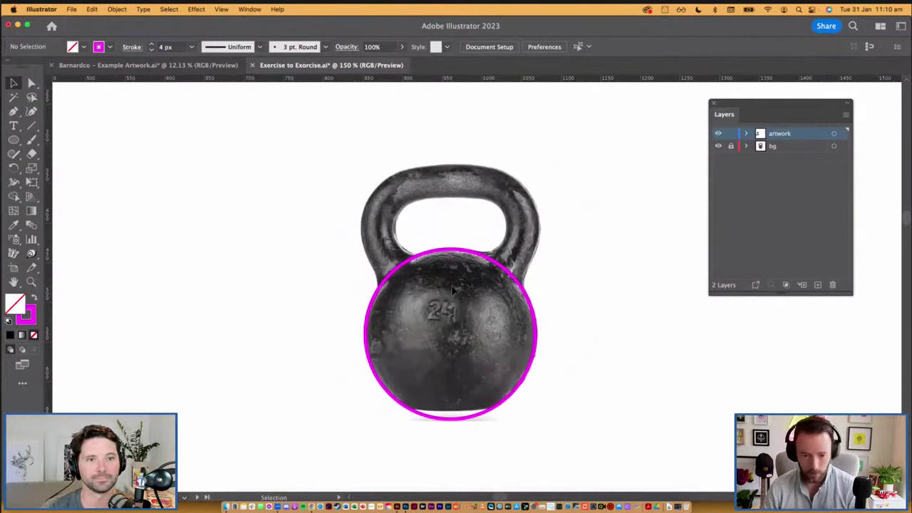
key(p)
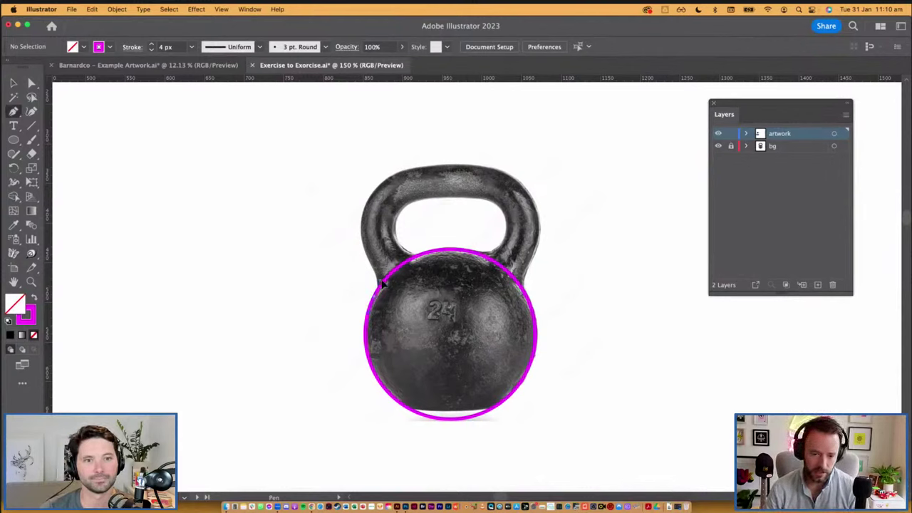
drag(365, 276, 362, 192)
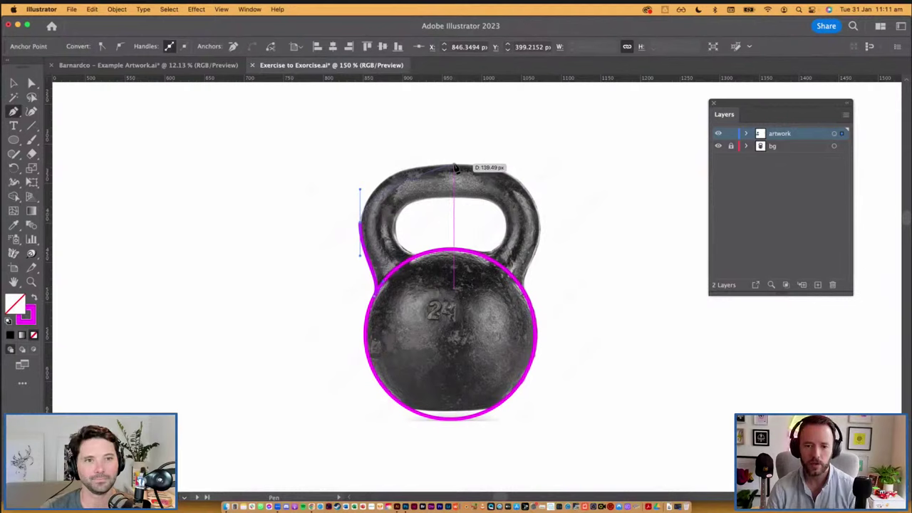
drag(454, 164, 521, 170)
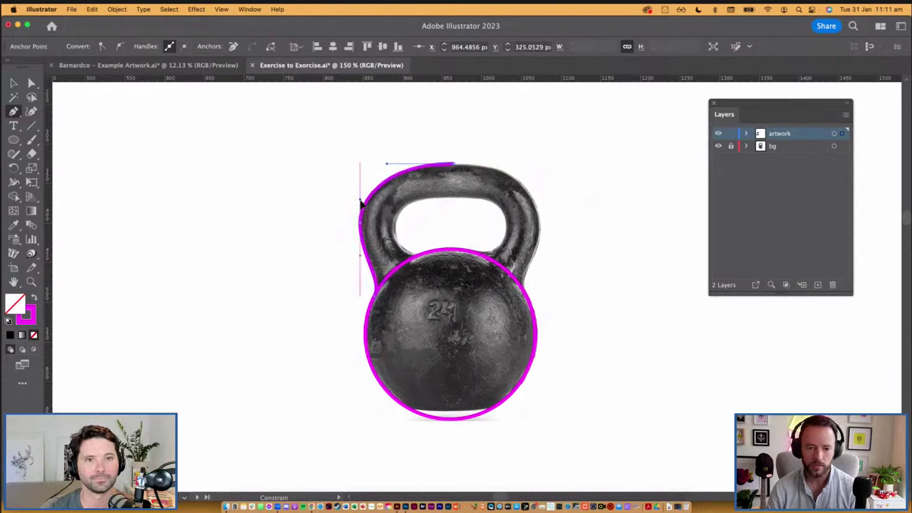
click(361, 201)
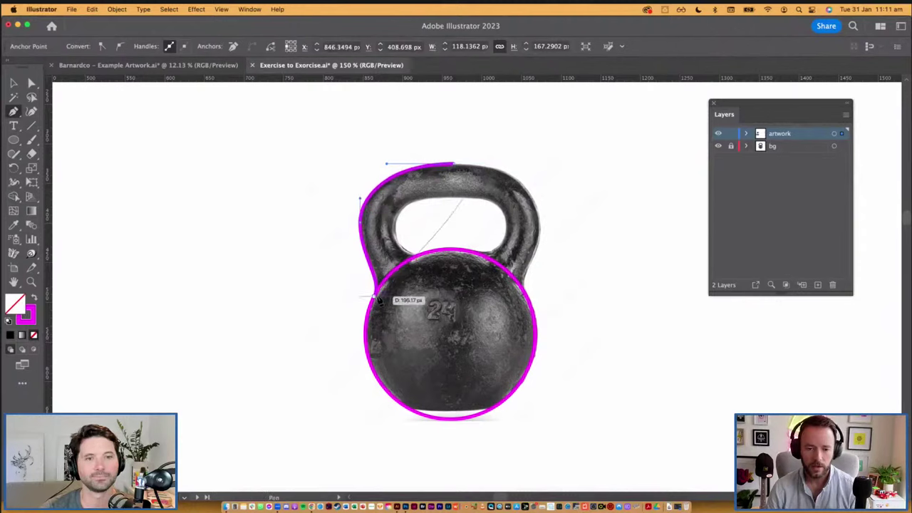
click(459, 167)
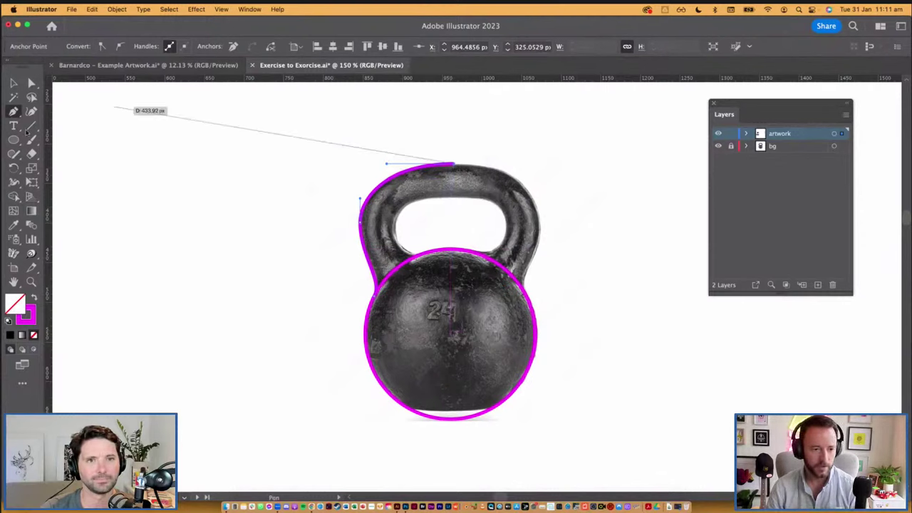
Draw a vertical centre line from the circle's centre to above the handle with the Line Segment tool.
key(backslash)
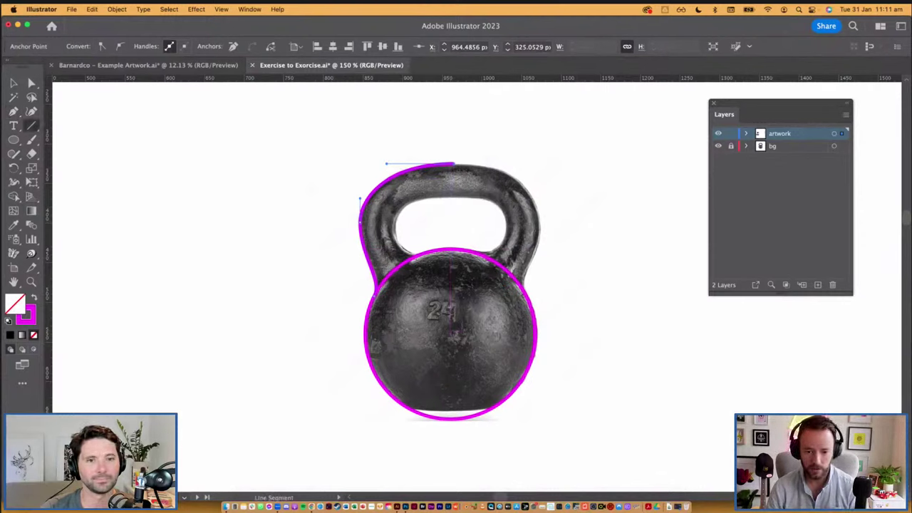
drag(451, 333, 460, 116)
key(v)
click(576, 96)
click(450, 136)
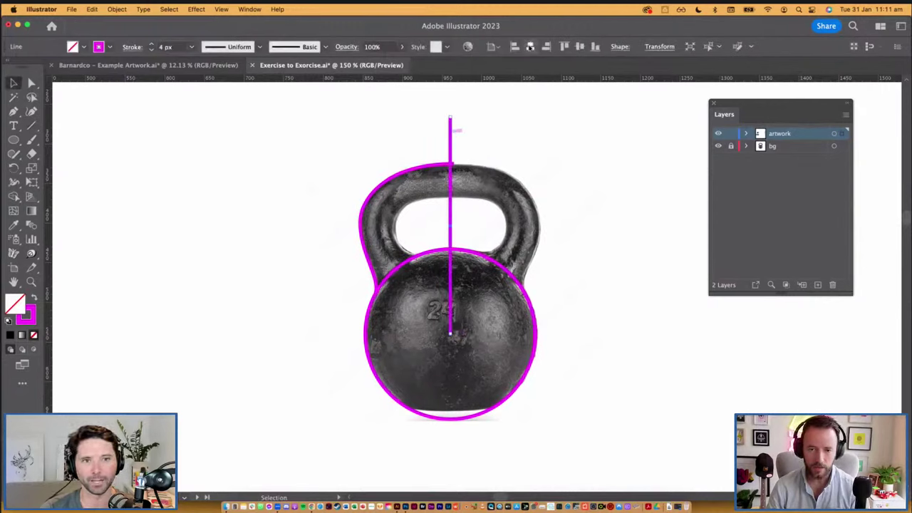
Move the handle path's top end anchor onto the vertical centre line at X 960 px.
key(a)
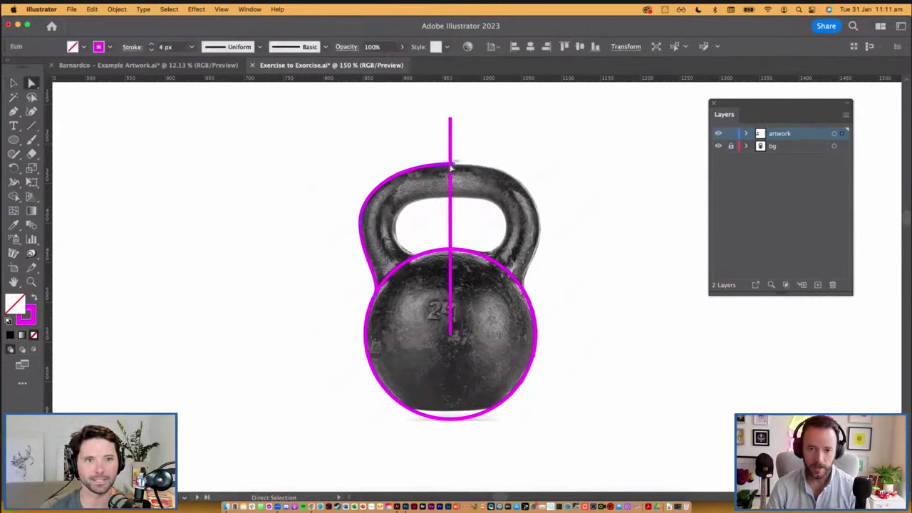
click(451, 164)
drag(453, 167, 450, 168)
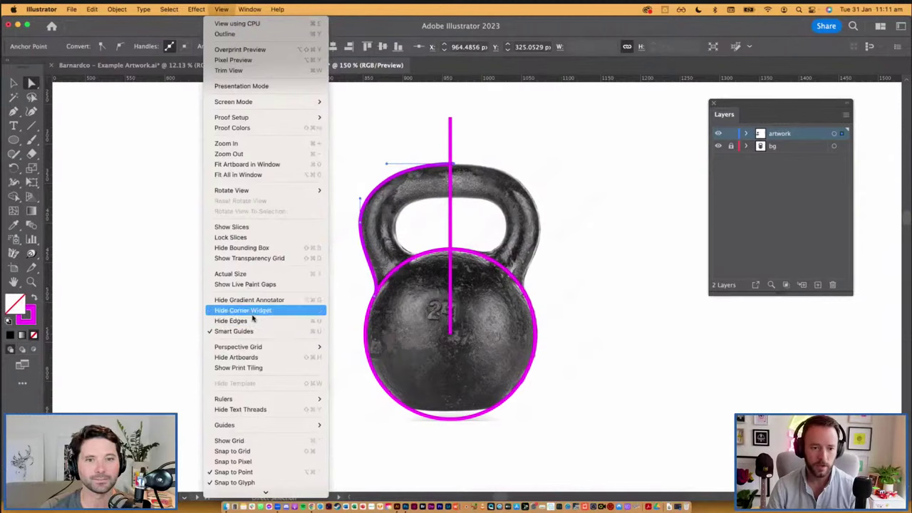
click(559, 126)
drag(379, 136, 505, 234)
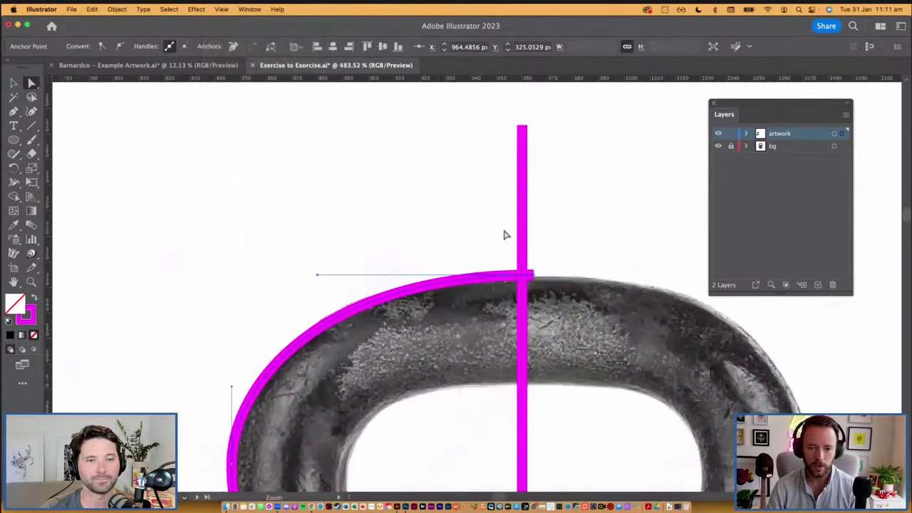
mouse_move(536, 280)
mouse_down()
mouse_move(508, 276)
mouse_move(523, 275)
mouse_up()
key(v)
click(522, 258)
key(a)
Continue the handle path from its top anchor along the centre line and around the inner edge to the circle's top with the Pen tool.
key(super+minus)
key(super+minus)
key(super+minus)
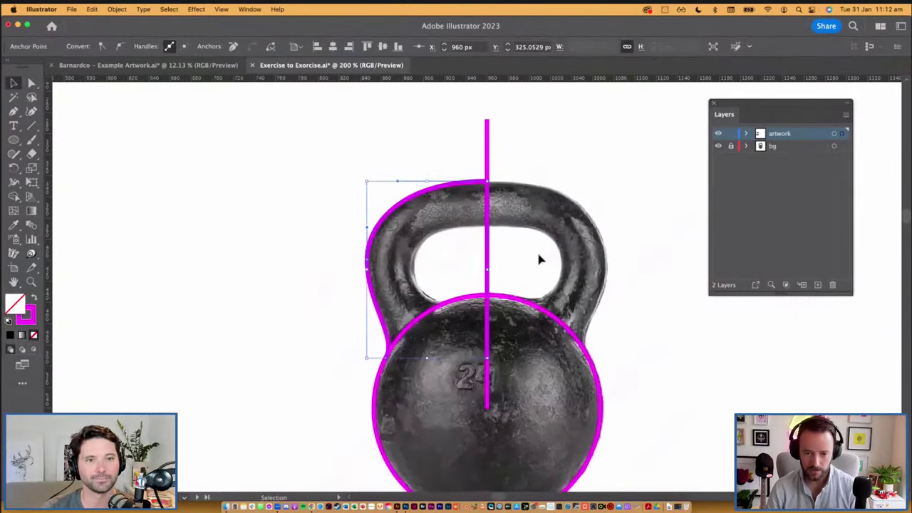
key(p)
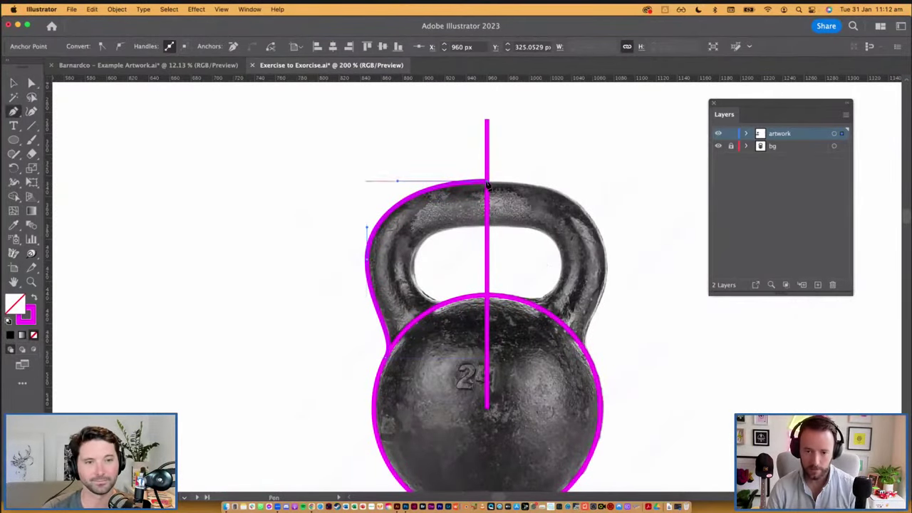
drag(487, 184, 489, 231)
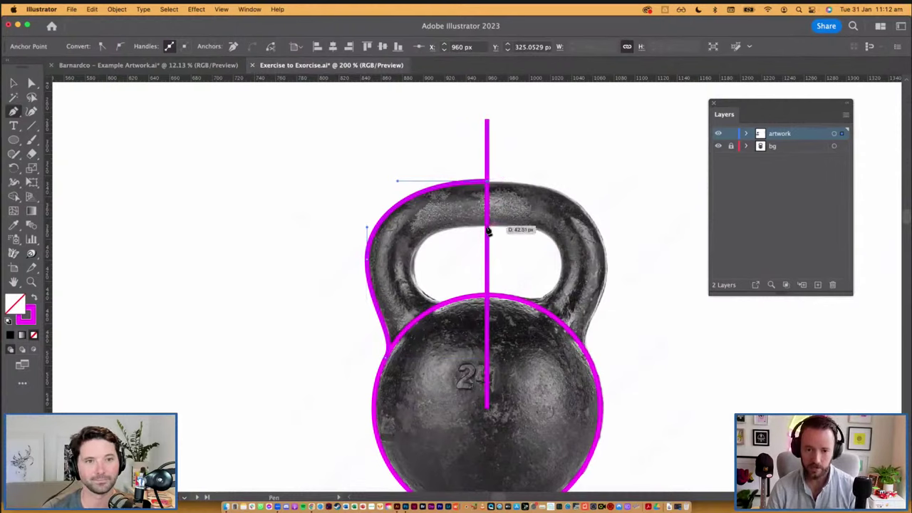
click(488, 227)
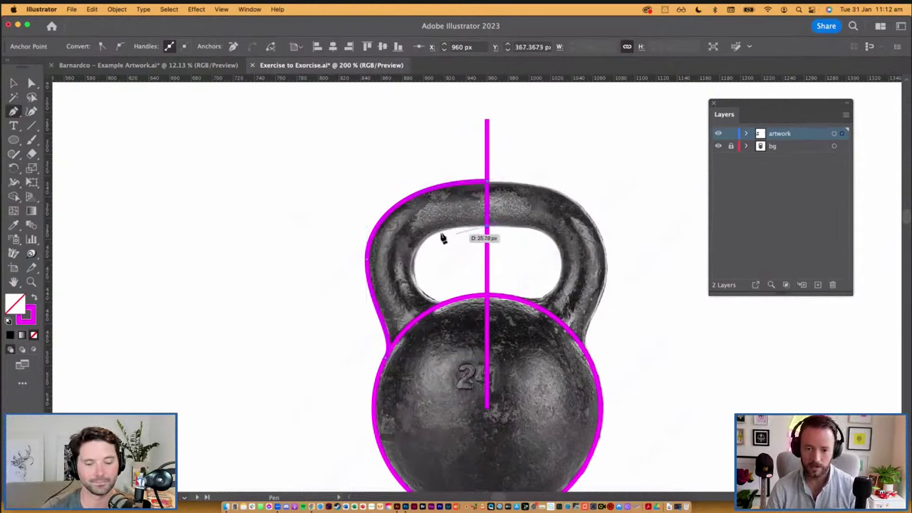
drag(440, 238, 468, 302)
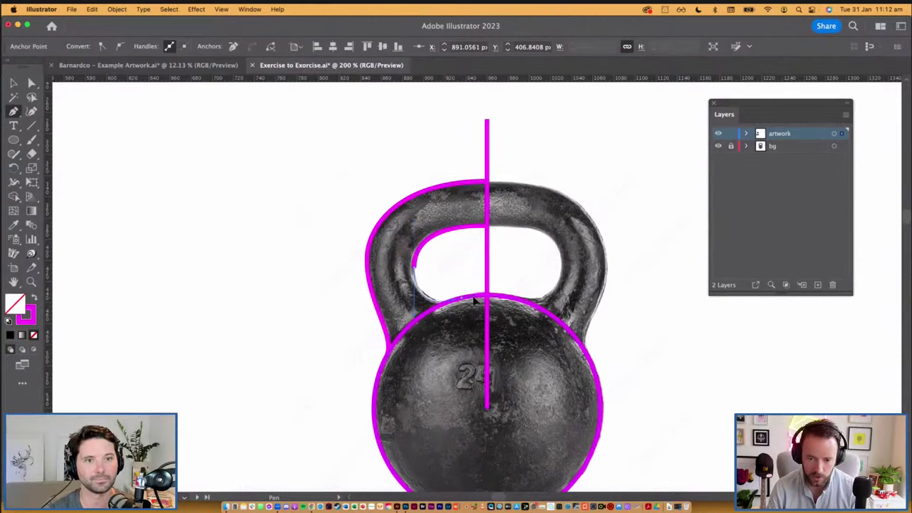
drag(474, 298, 481, 296)
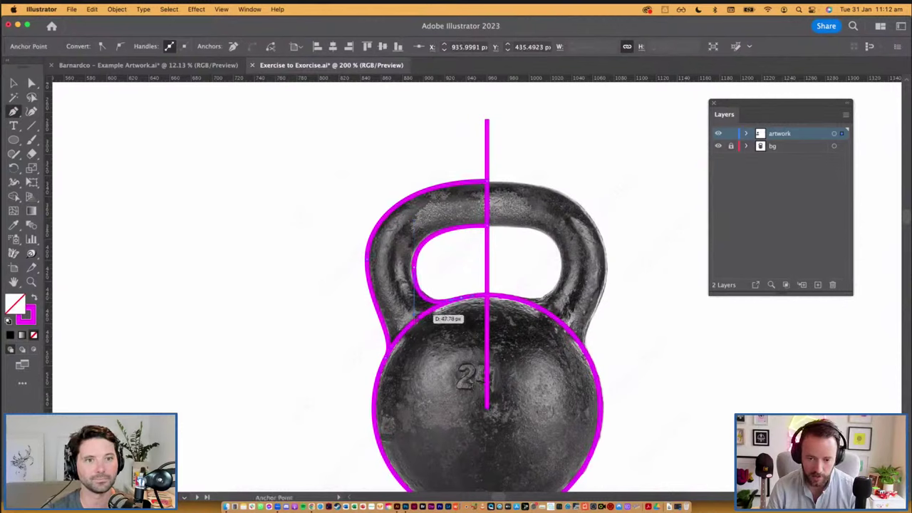
drag(416, 319, 413, 307)
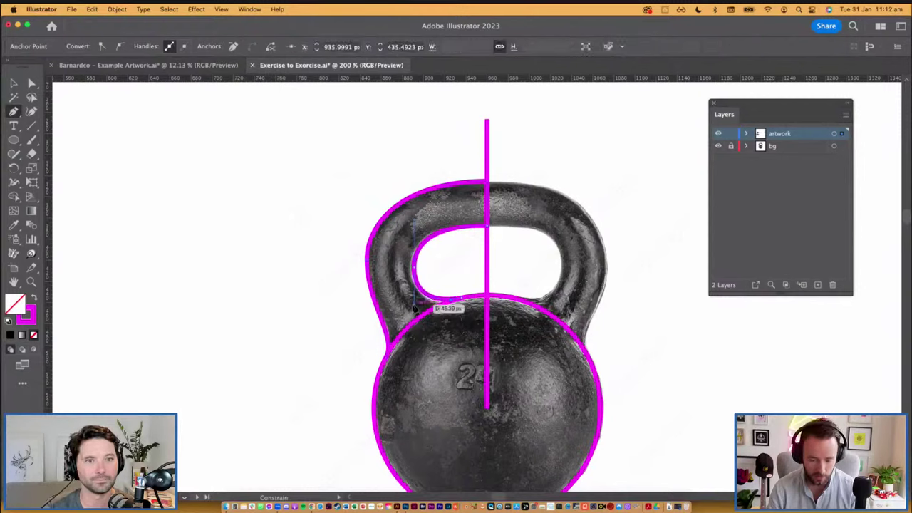
Close the left handle path with a corner point inside the kettlebell's body and deselect it.
drag(487, 297, 414, 381)
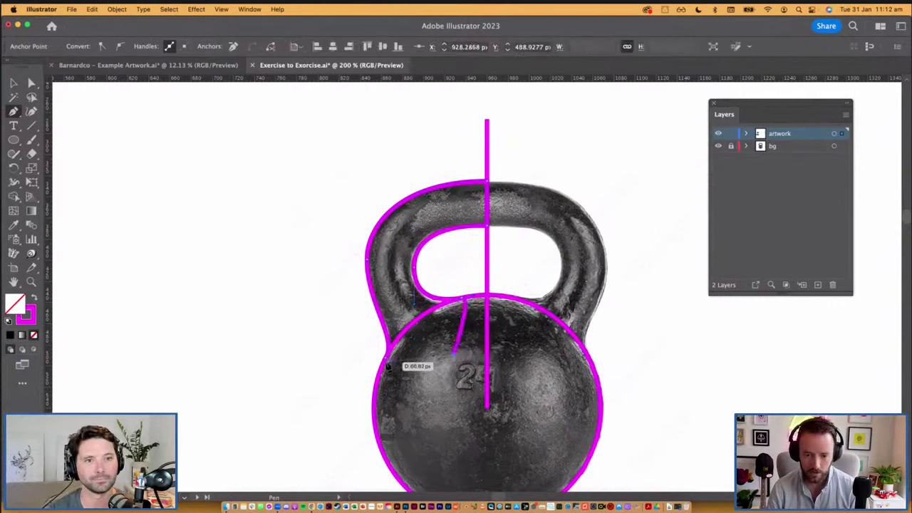
click(387, 354)
key(v)
click(347, 342)
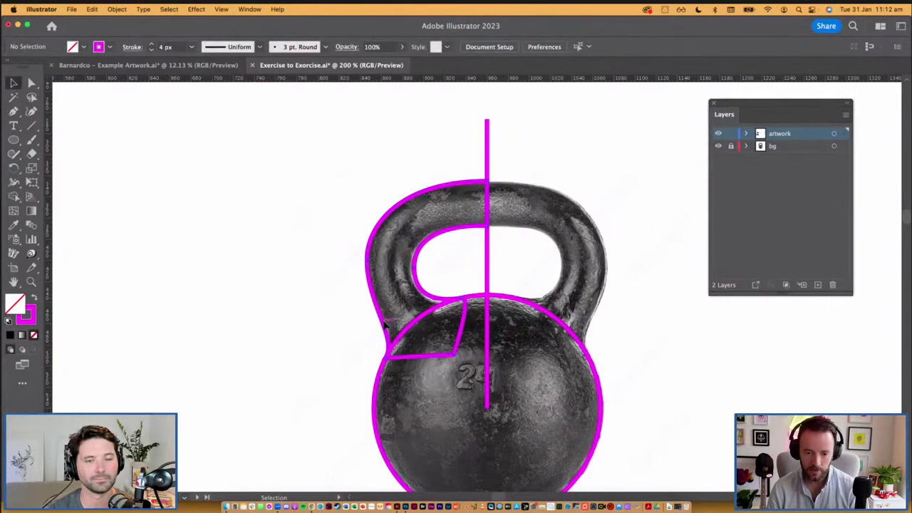
Swap the left handle shape's magenta stroke to its fill.
click(385, 325)
key(shift+x)
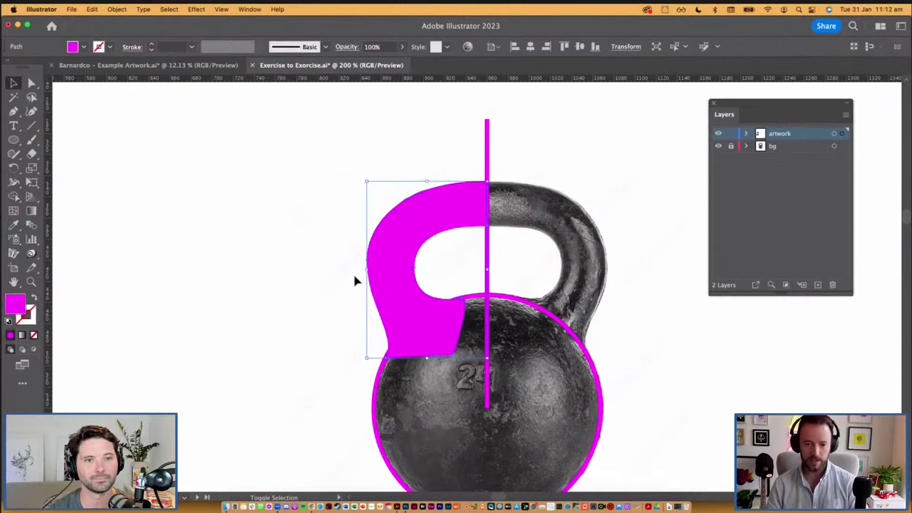
click(316, 246)
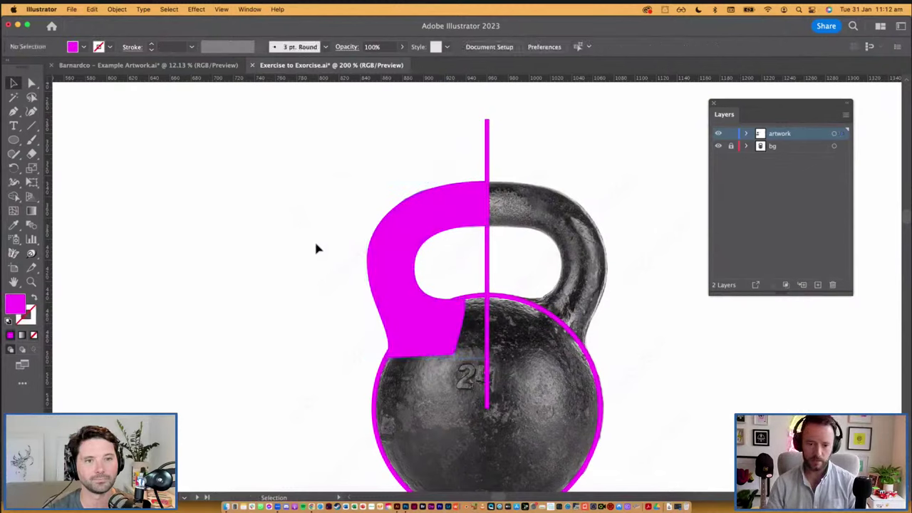
Examine the anchor points and curve handles of the filled left handle shape.
click(412, 240)
key(a)
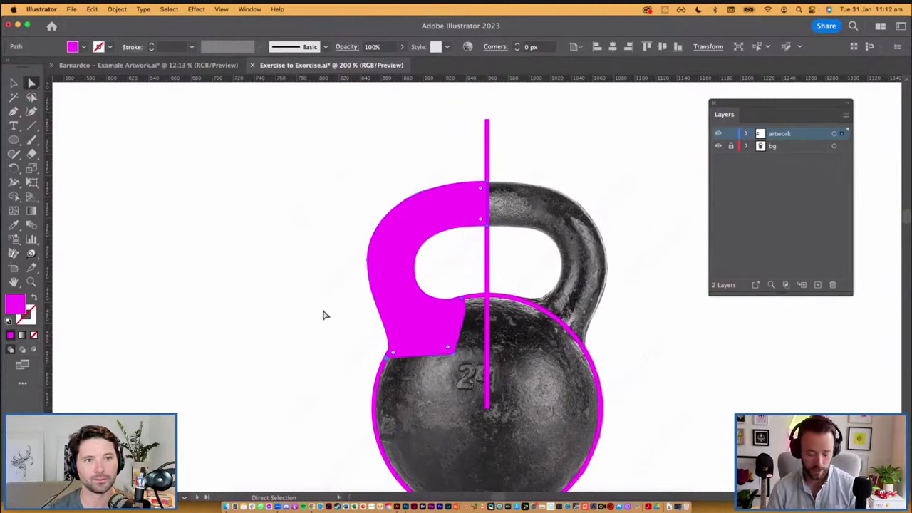
click(418, 271)
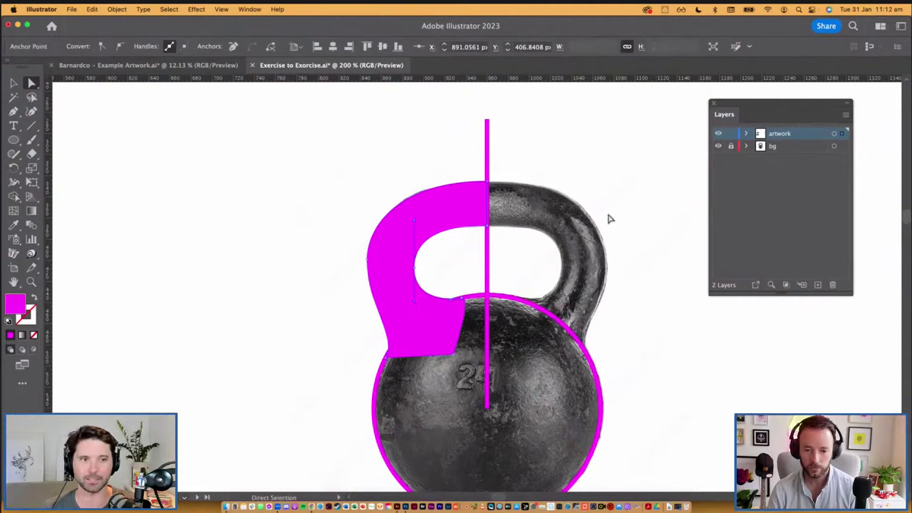
click(488, 226)
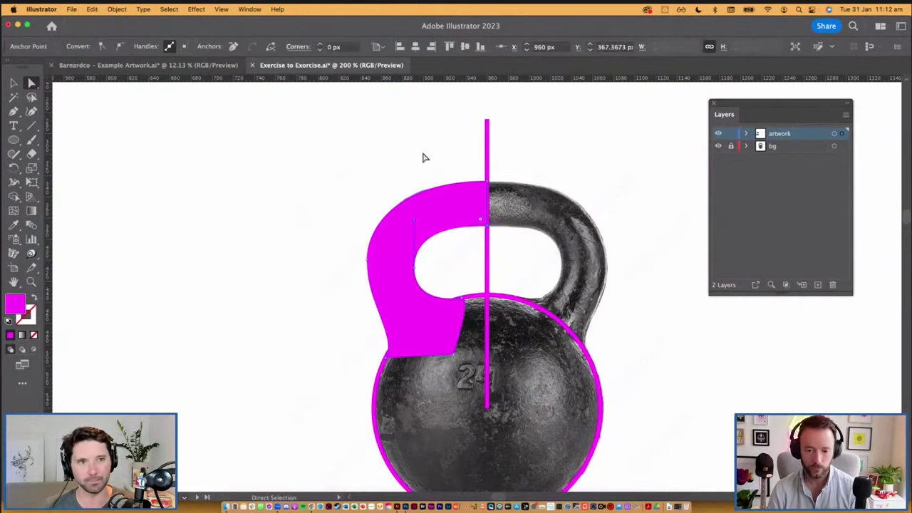
click(427, 200)
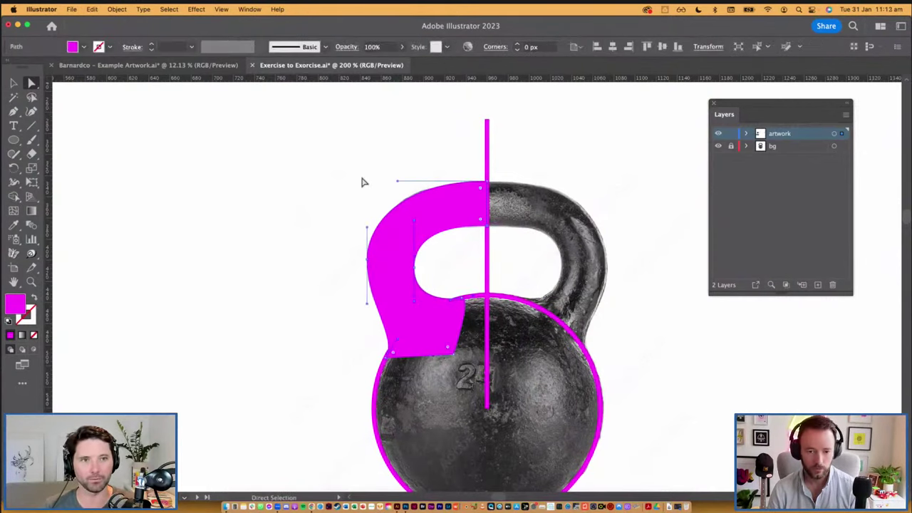
Swap the left handle shape's magenta fill back to its stroke.
key(v)
click(316, 159)
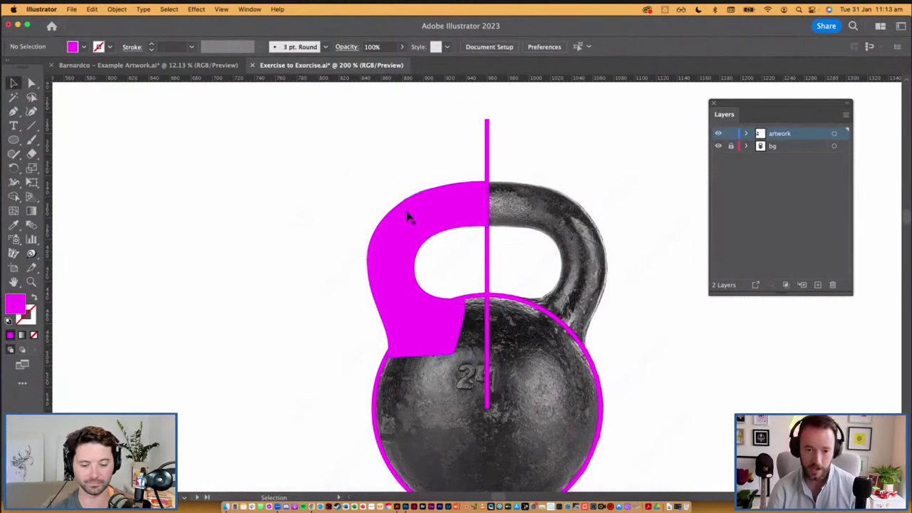
click(408, 215)
key(shift+x)
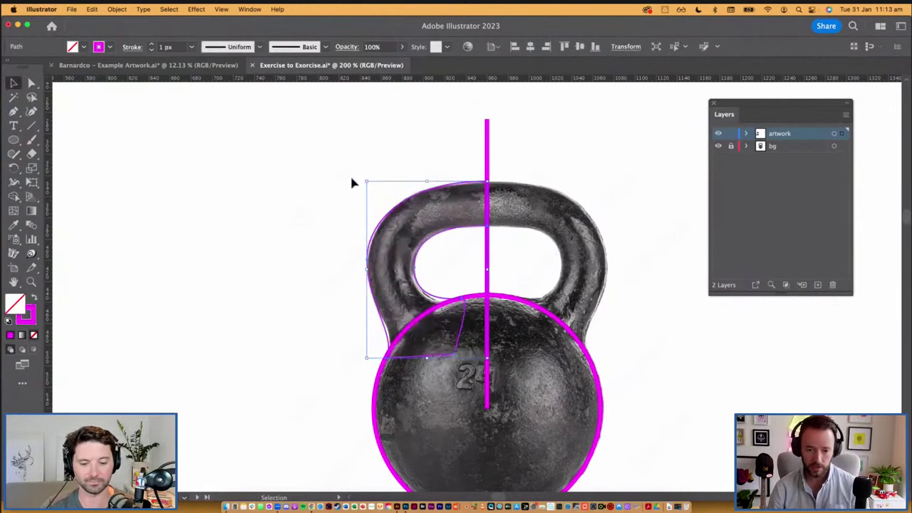
Swap the magenta stroke of the left handle shape and the body circle to their fill, and deselect them.
click(351, 175)
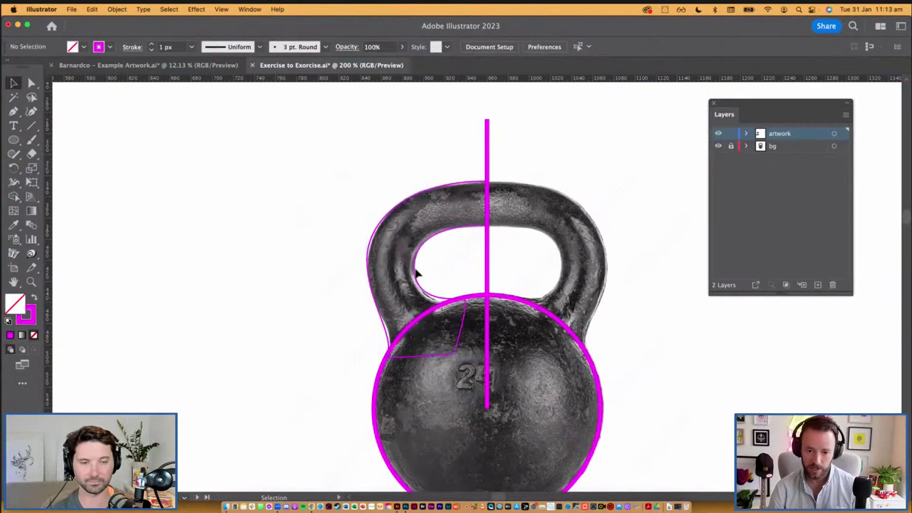
click(417, 274)
shift+click(547, 313)
key(shift+x)
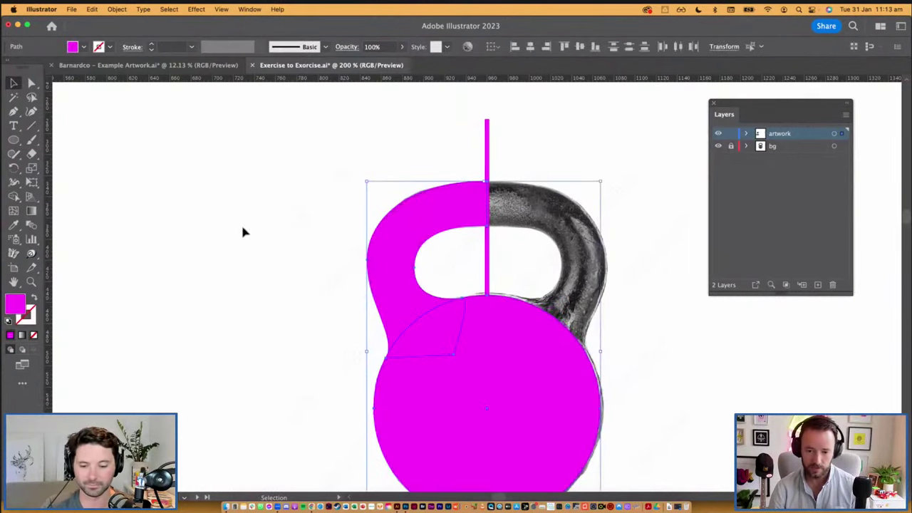
click(243, 232)
drag(352, 317, 333, 271)
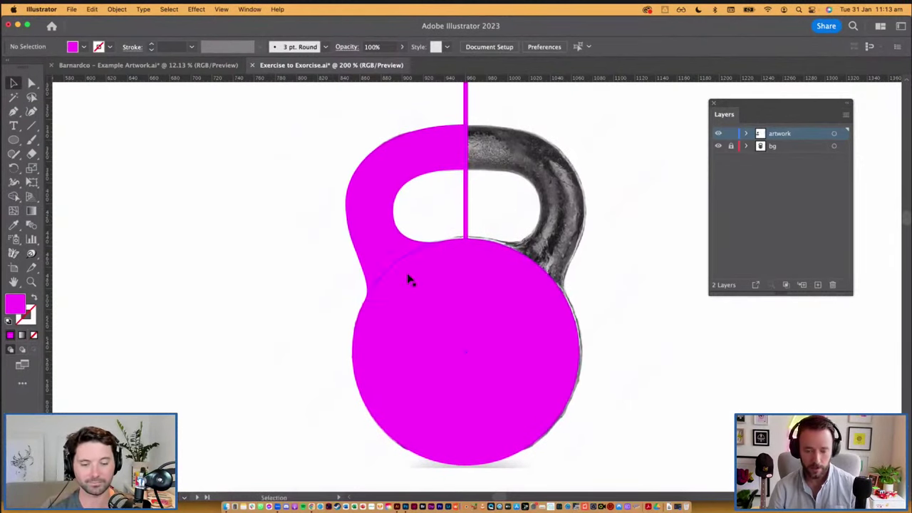
Reflect a copy of the left handle shape vertically and place it against the centre line as the right half.
click(391, 244)
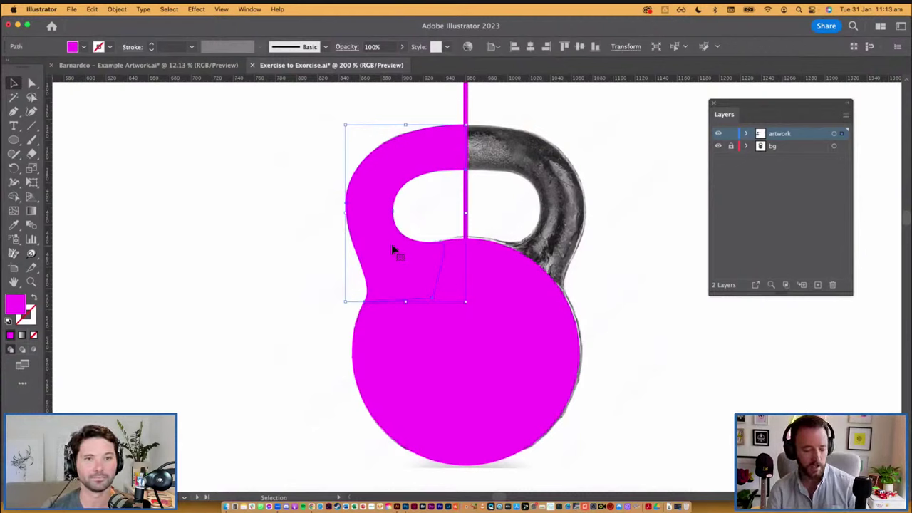
key(super+d)
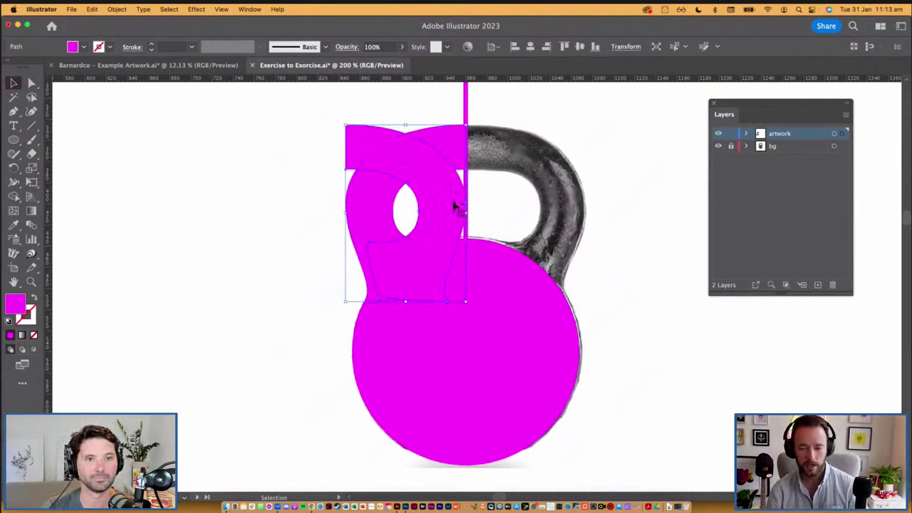
drag(445, 206, 566, 210)
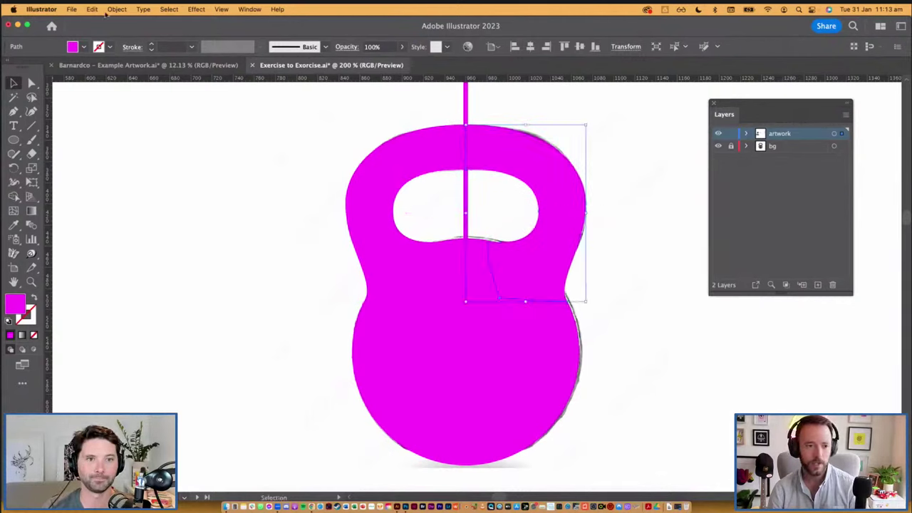
click(116, 9)
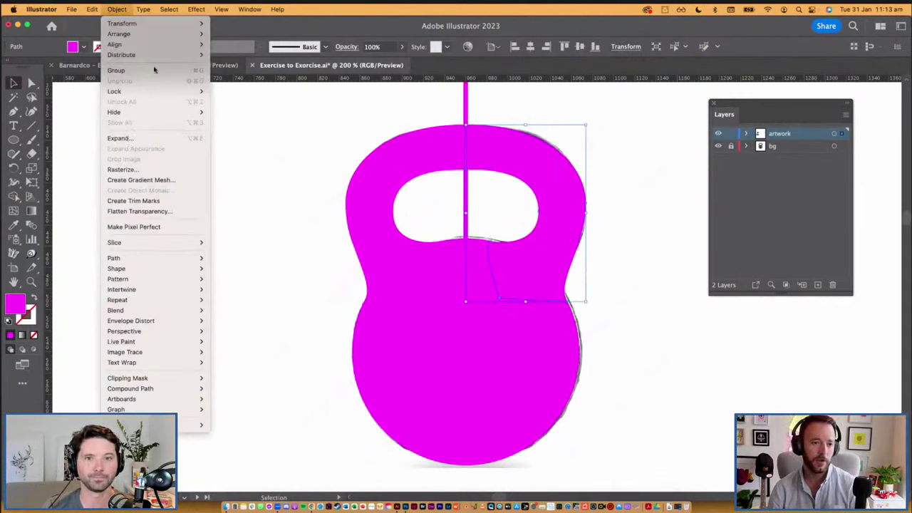
mouse_move(148, 26)
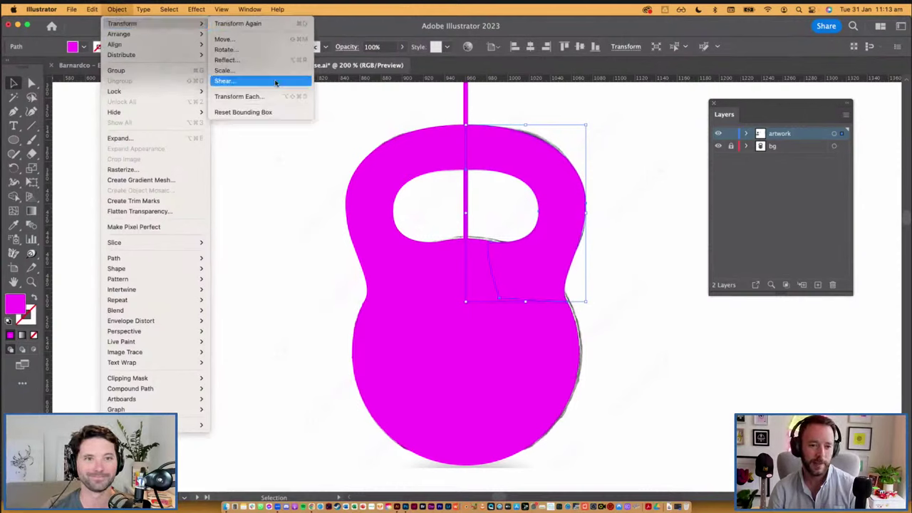
click(235, 60)
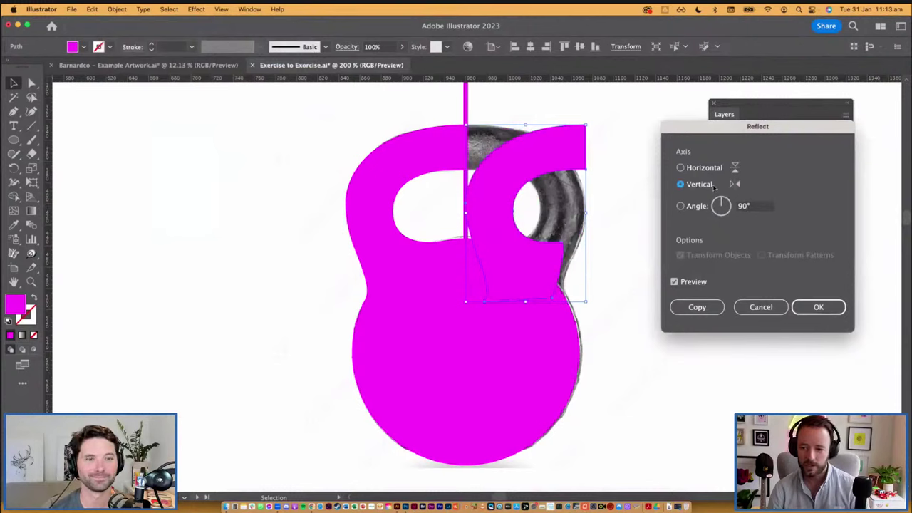
click(761, 307)
click(639, 250)
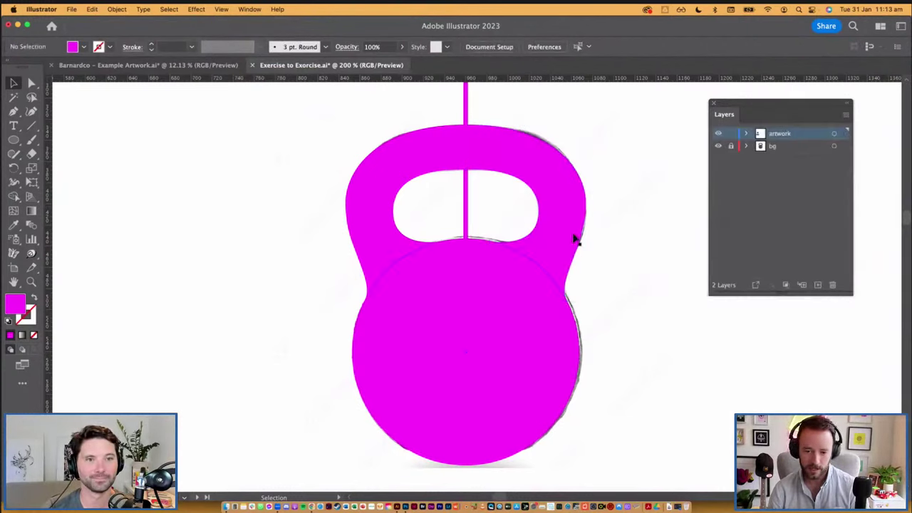
Unite the left and right handle halves into one shape with Pathfinder.
click(563, 204)
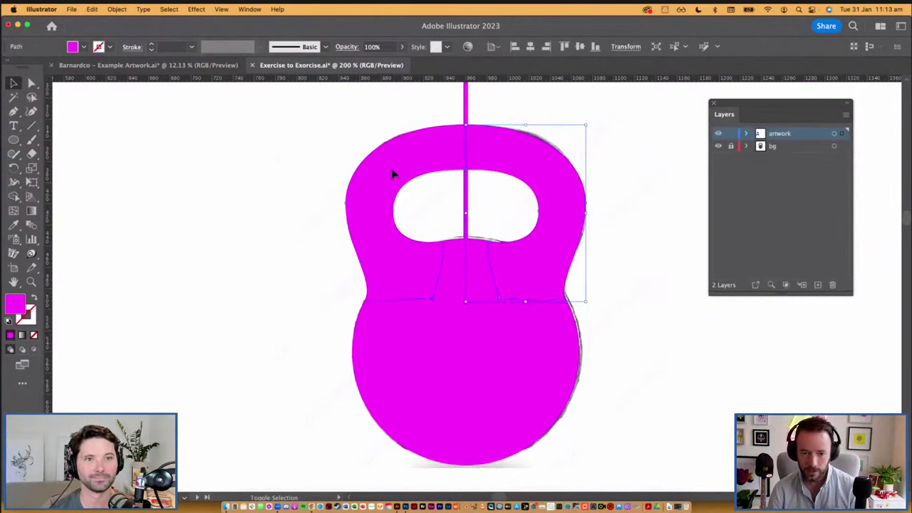
shift+click(393, 175)
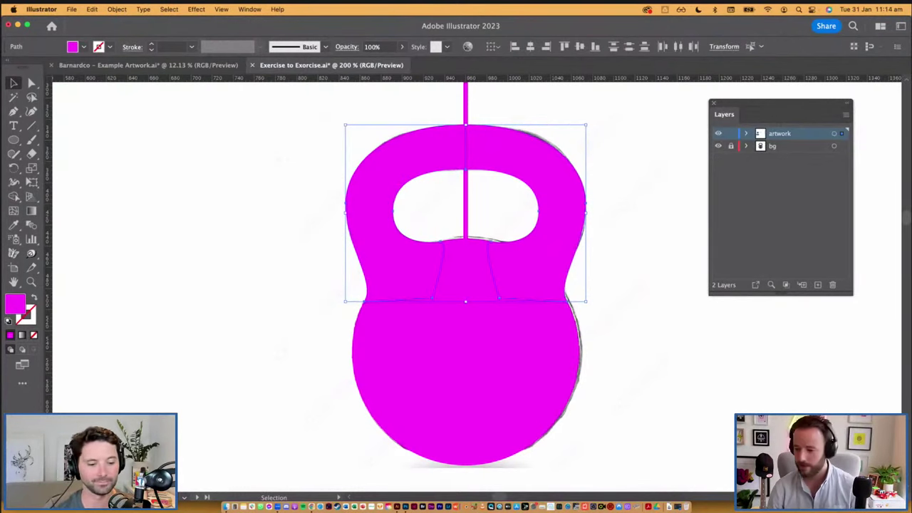
drag(808, 374, 189, 141)
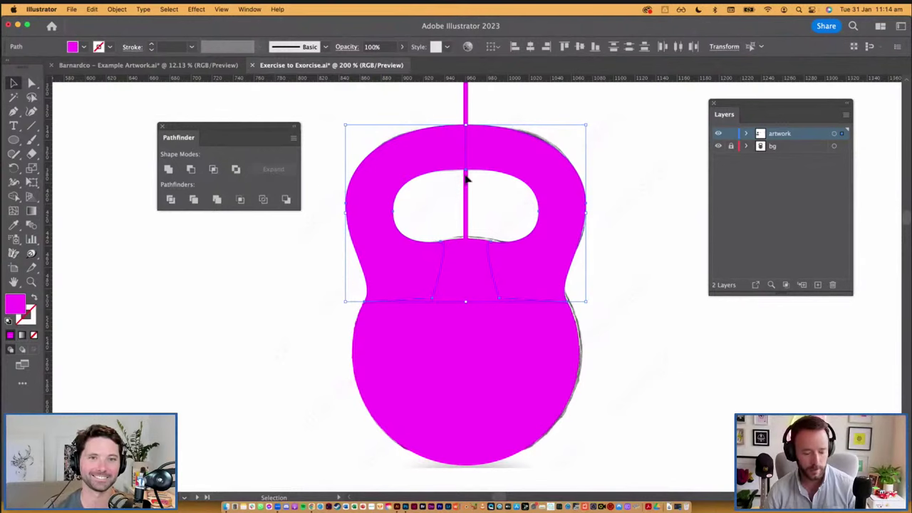
key(a)
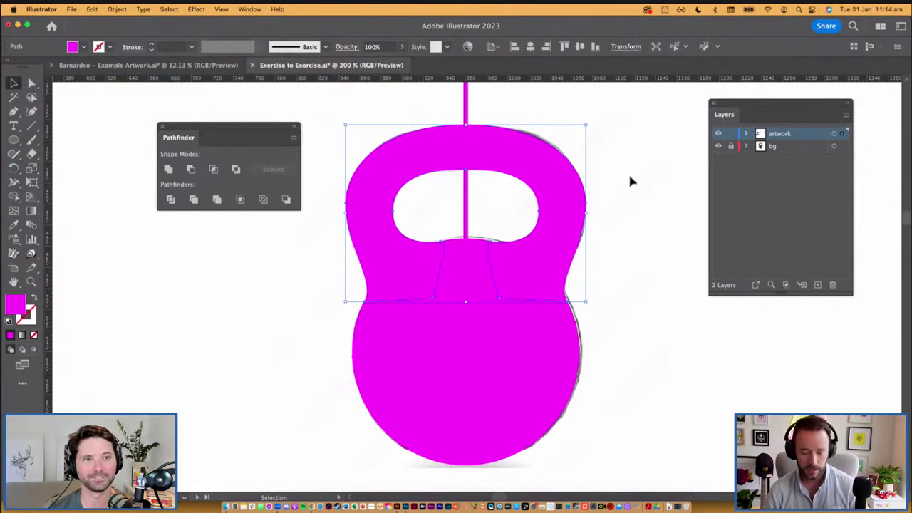
Switch to outline view and delete the vertical centre line through the kettlebell.
key(super+y)
key(v)
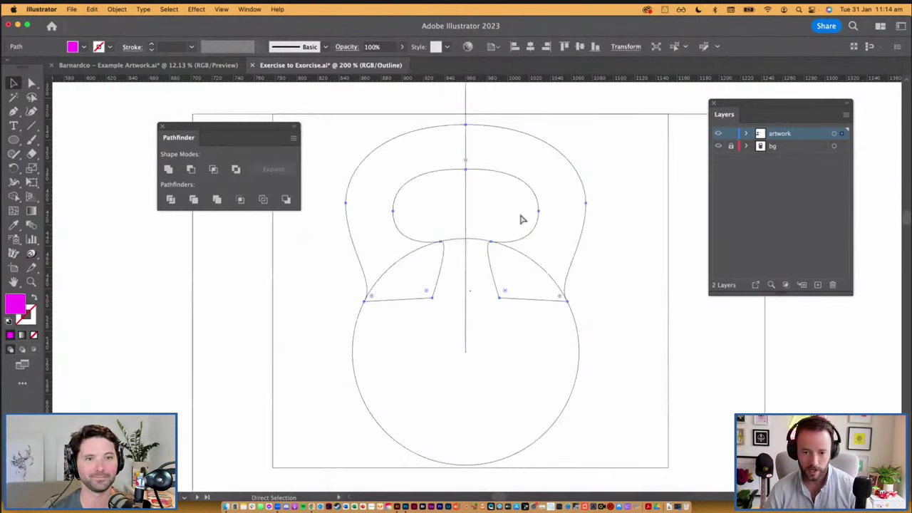
click(471, 224)
key(super+shift+a)
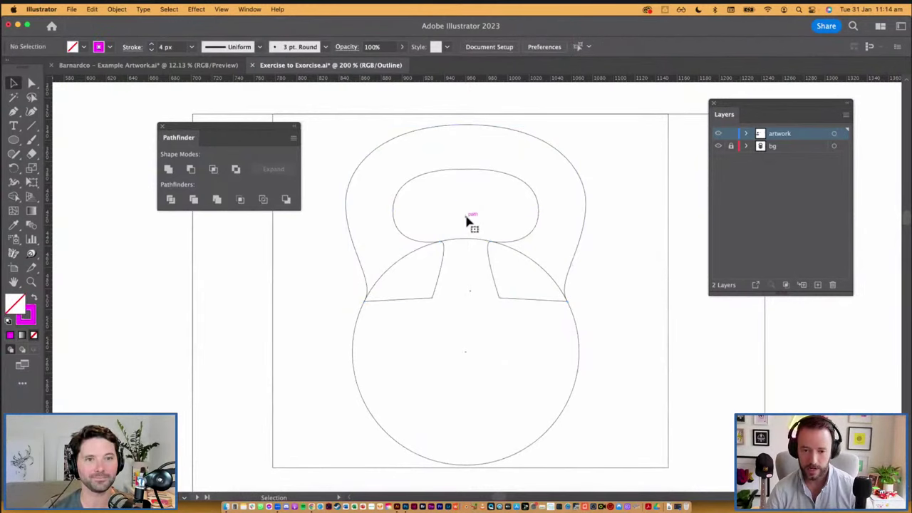
Select the anchor point at the top centre of the handle opening and examine the join in outline and preview views.
key(z)
drag(448, 146, 515, 255)
key(a)
click(435, 206)
key(space)
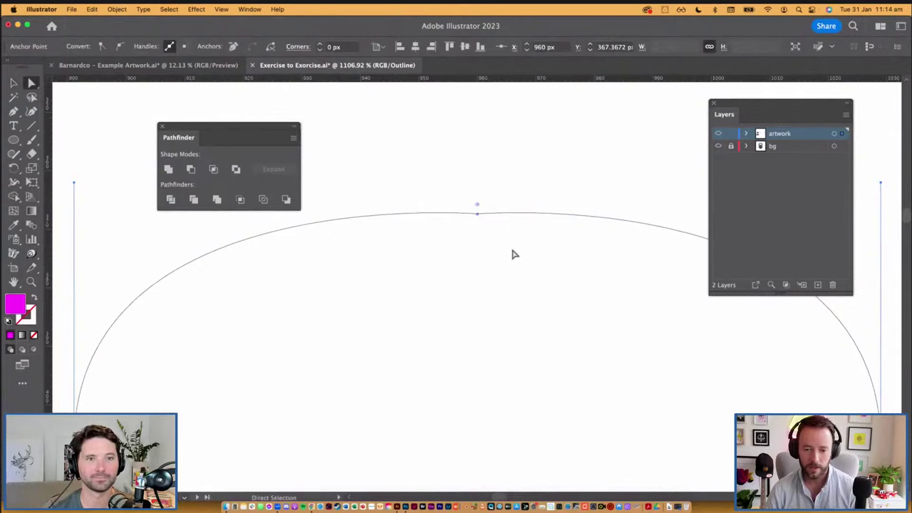
key(super+y)
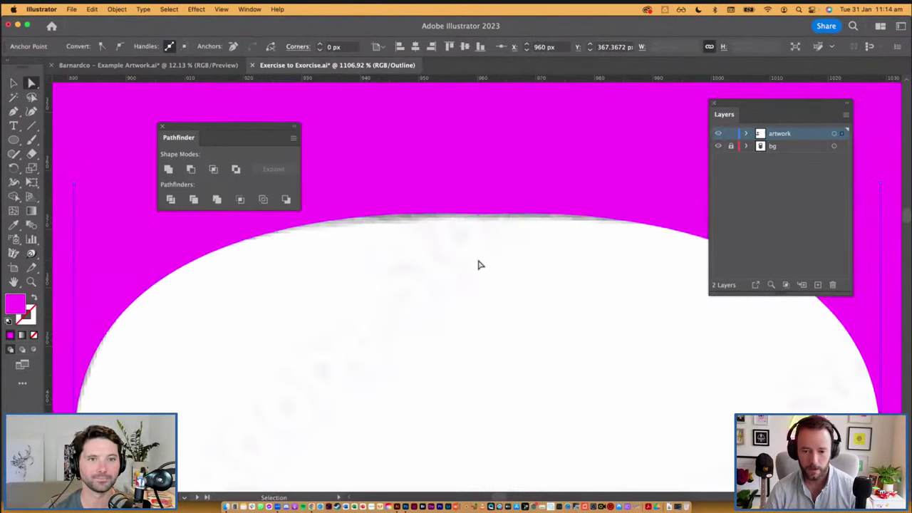
scroll(478, 262, down, 3)
drag(490, 245, 489, 279)
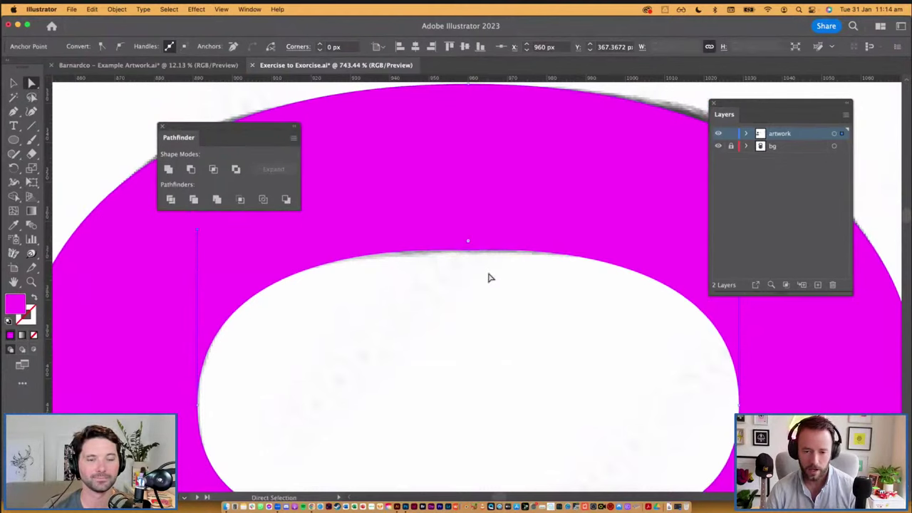
key(super+y)
scroll(489, 289, down, 5)
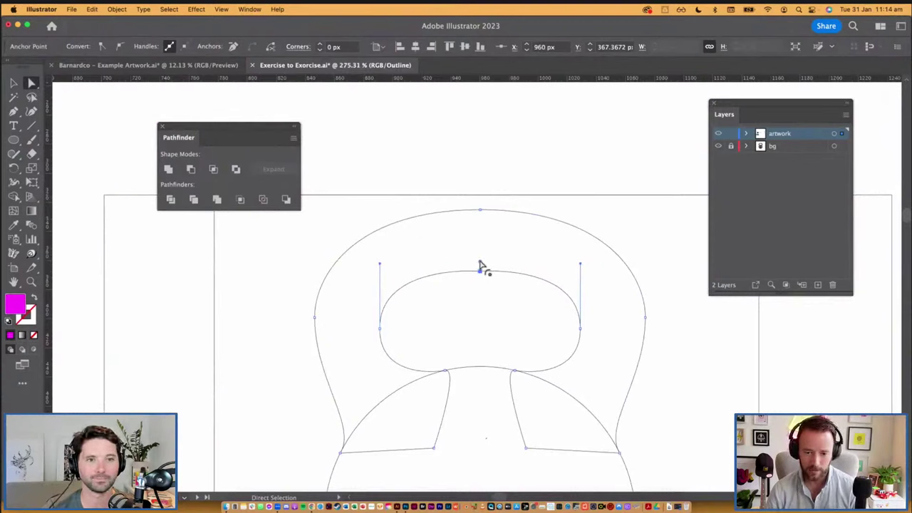
Round the top-centre corner of the handle opening to a radius of about 7877 px and inspect the curve in preview view.
drag(481, 267, 493, 72)
click(345, 45)
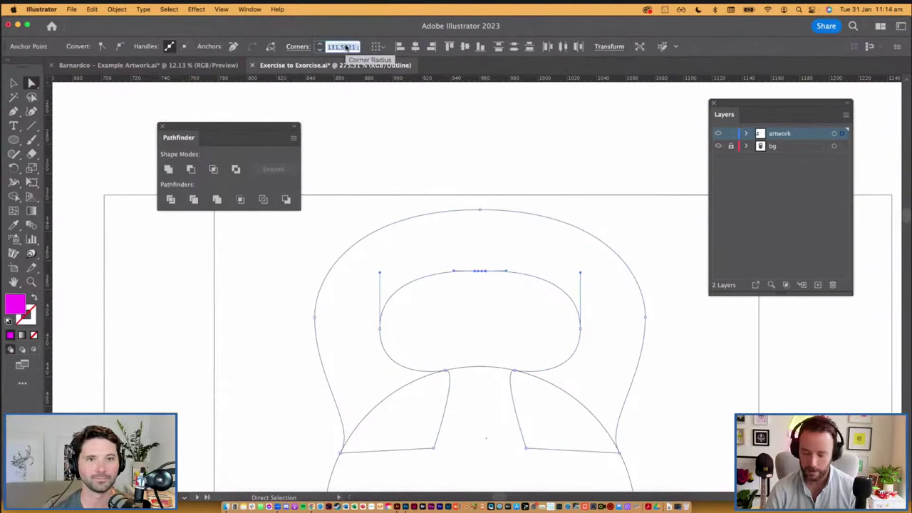
text(1000)
key(Return)
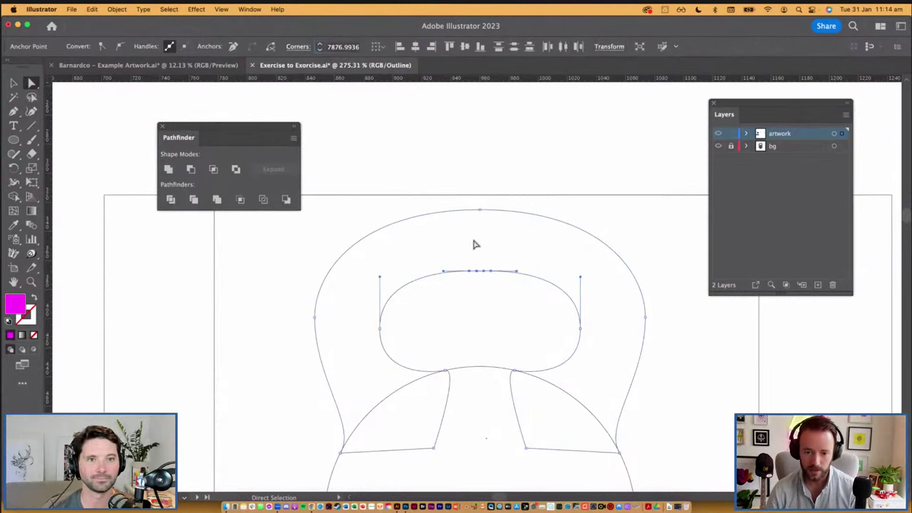
click(513, 163)
drag(476, 294, 588, 320)
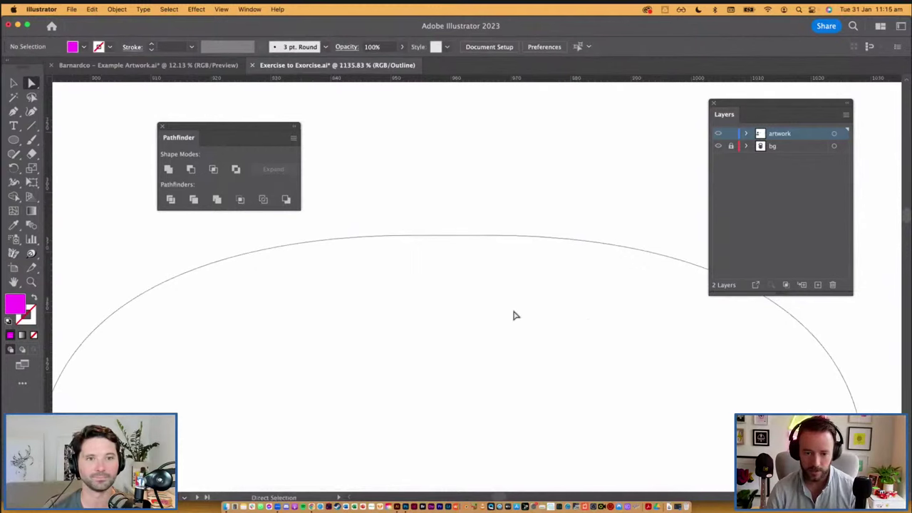
key(super+y)
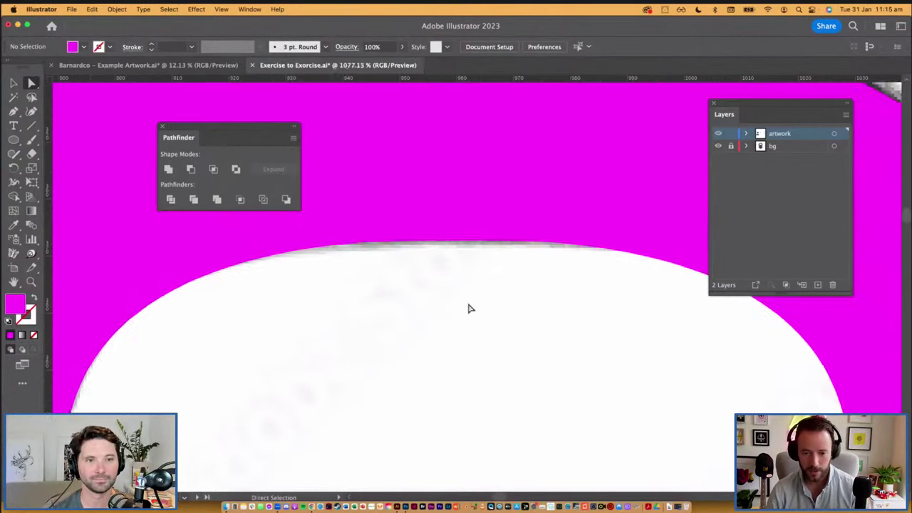
scroll(468, 307, down, 3)
scroll(468, 307, down, 4)
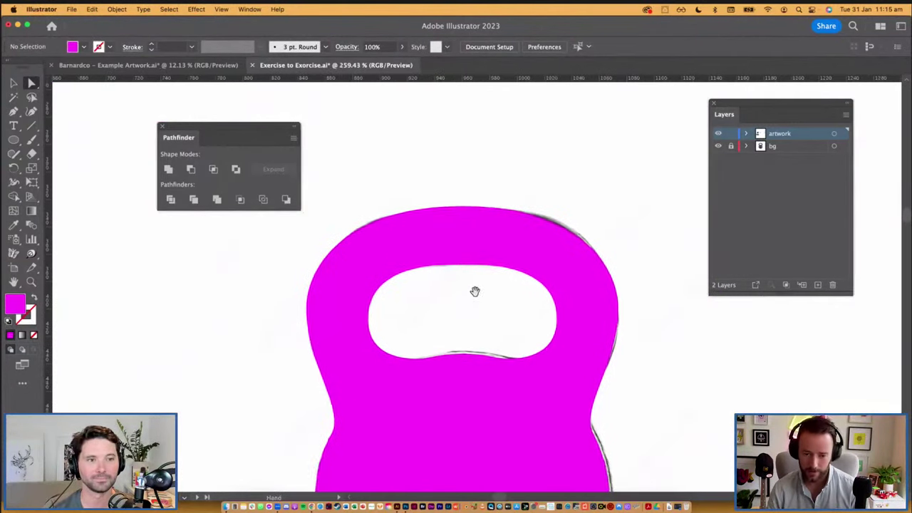
Try a horizontal line about 57 px long along the top edge of the handle opening.
click(32, 125)
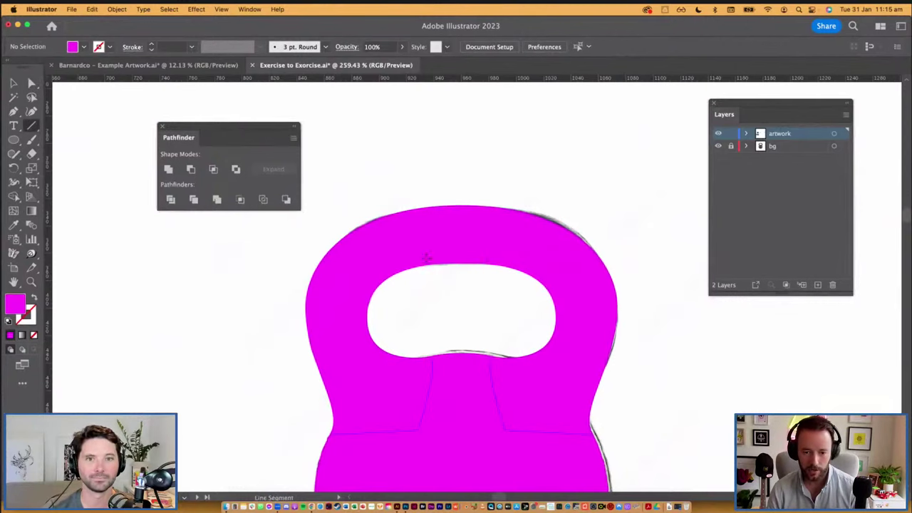
drag(427, 265, 505, 263)
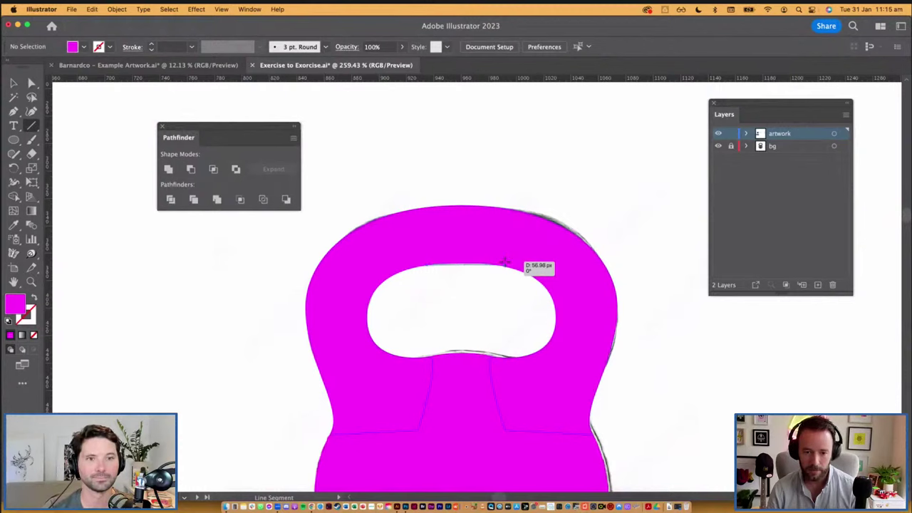
drag(504, 264, 505, 264)
key(v)
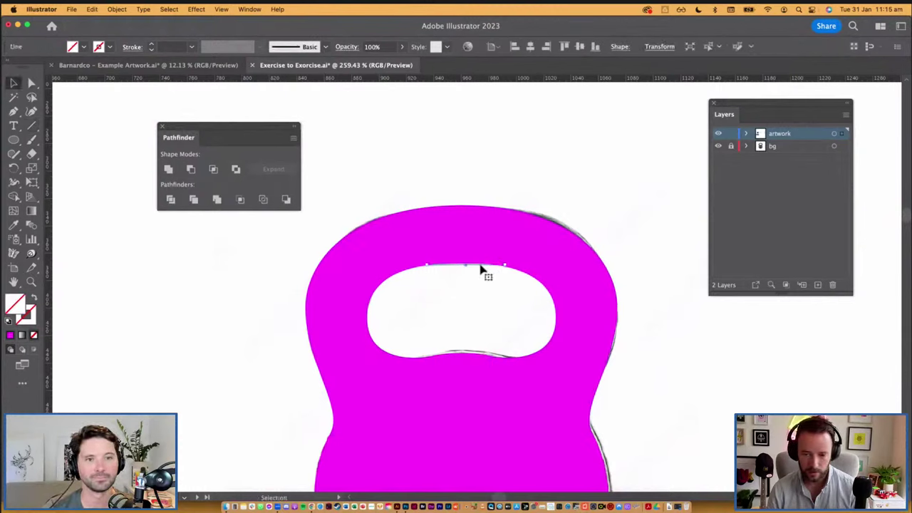
click(483, 274)
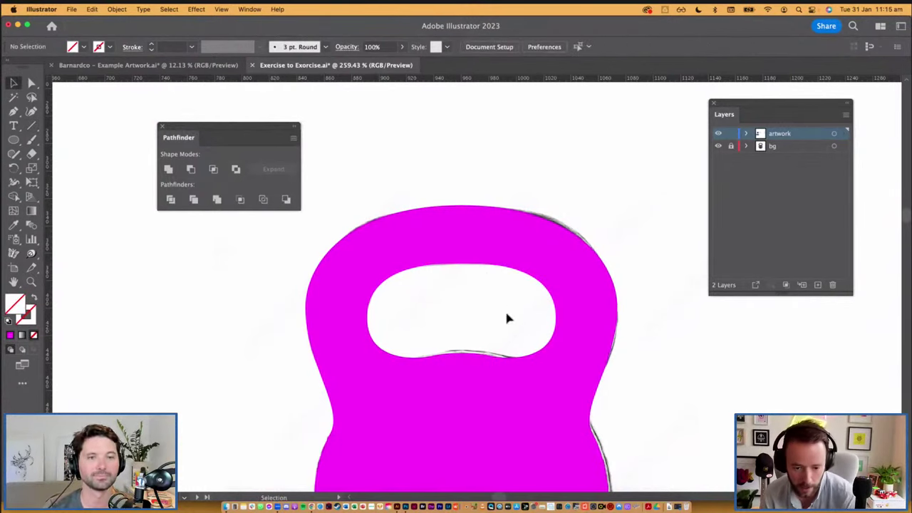
Swap the magenta fill of the handle and the body circle to their stroke and deselect them.
scroll(511, 354, down, 4)
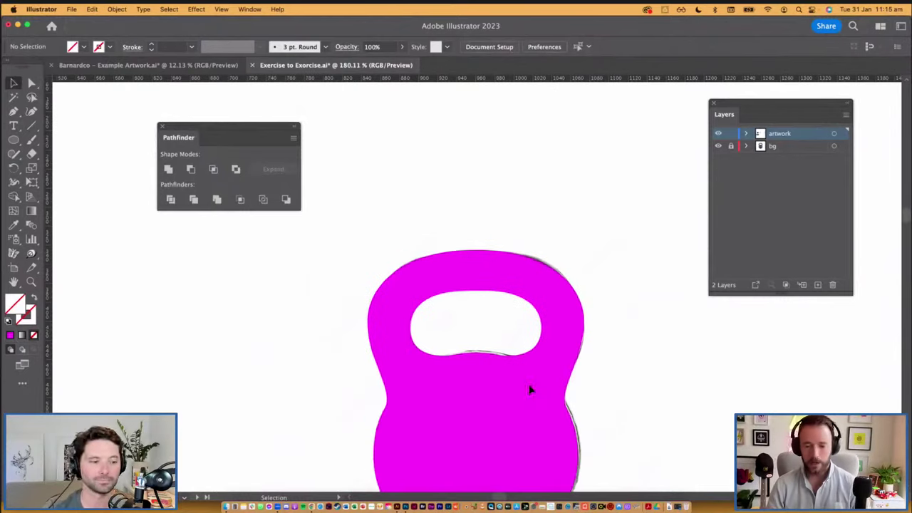
click(556, 286)
key(shift+x)
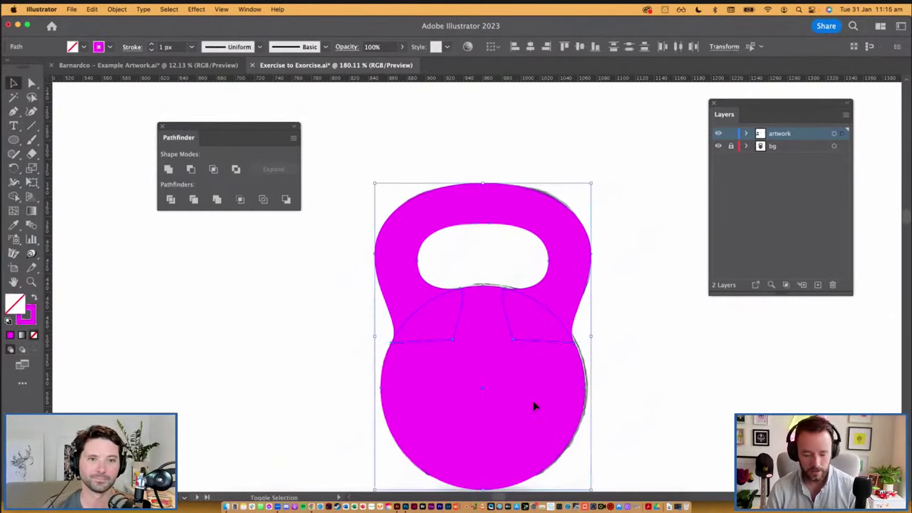
click(638, 366)
click(467, 342)
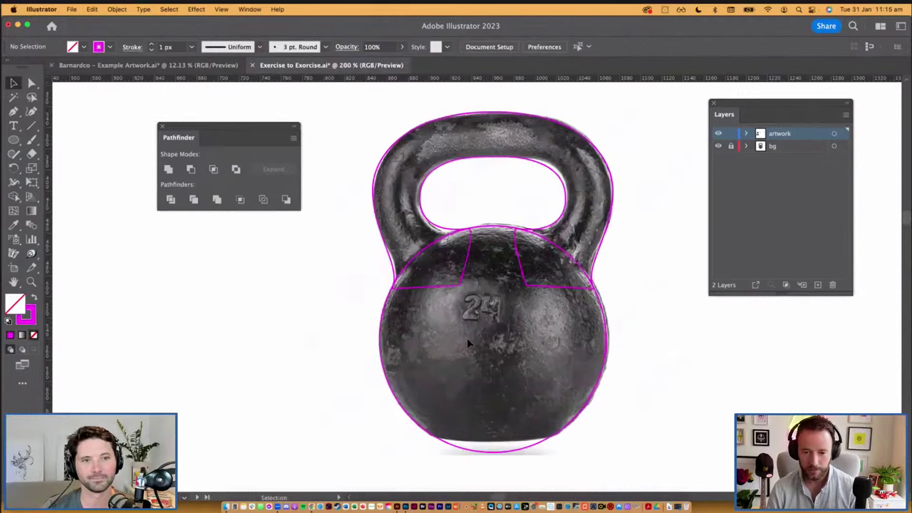
Create a concentric copy of the body circle enlarged to about 1.54 times its size, and compare it with the notebook sketch.
click(500, 230)
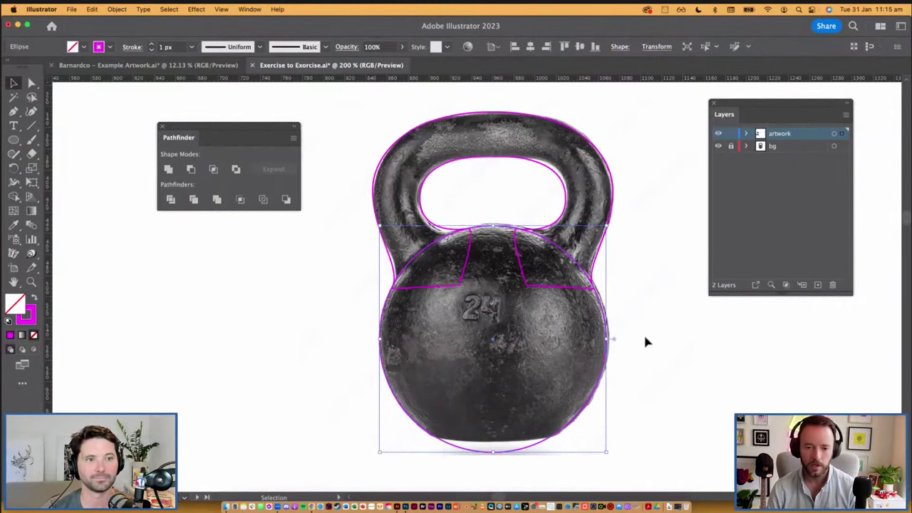
key(super+minus)
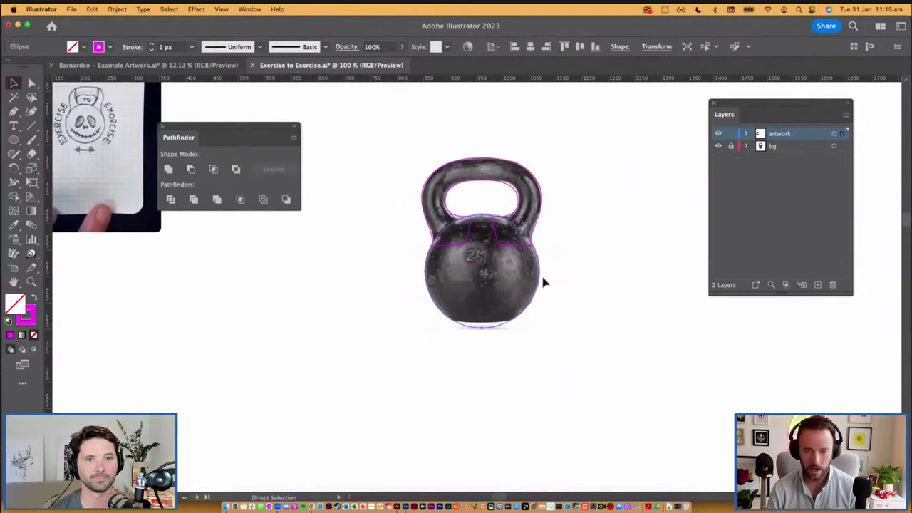
drag(540, 274, 568, 270)
drag(137, 228, 192, 258)
drag(124, 141, 110, 142)
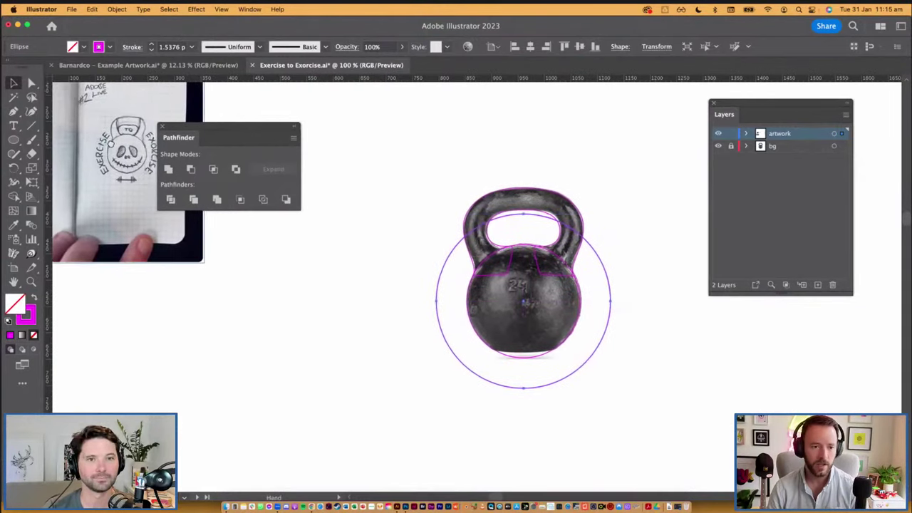
Close the Pathfinder panel and examine the kettlebell, skull face and curved lettering in the notebook sketch.
click(163, 126)
drag(190, 151, 377, 222)
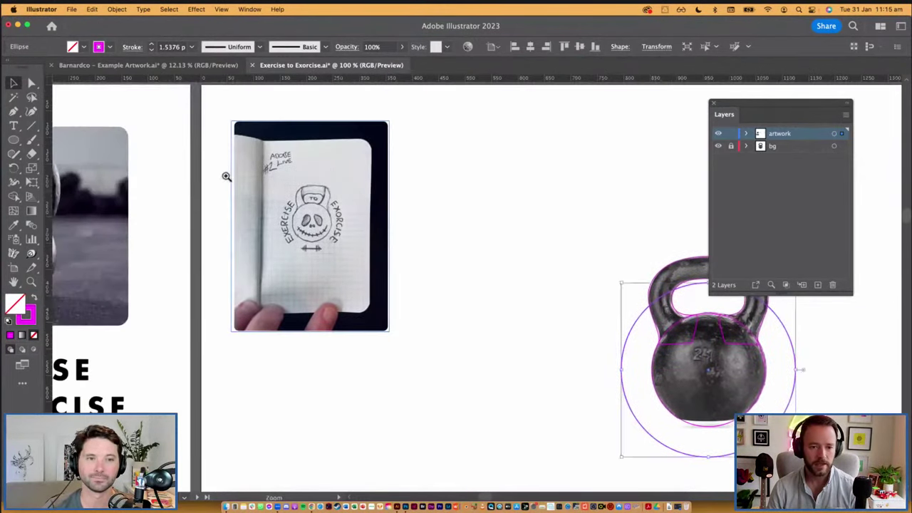
drag(226, 175, 377, 278)
drag(460, 200, 377, 221)
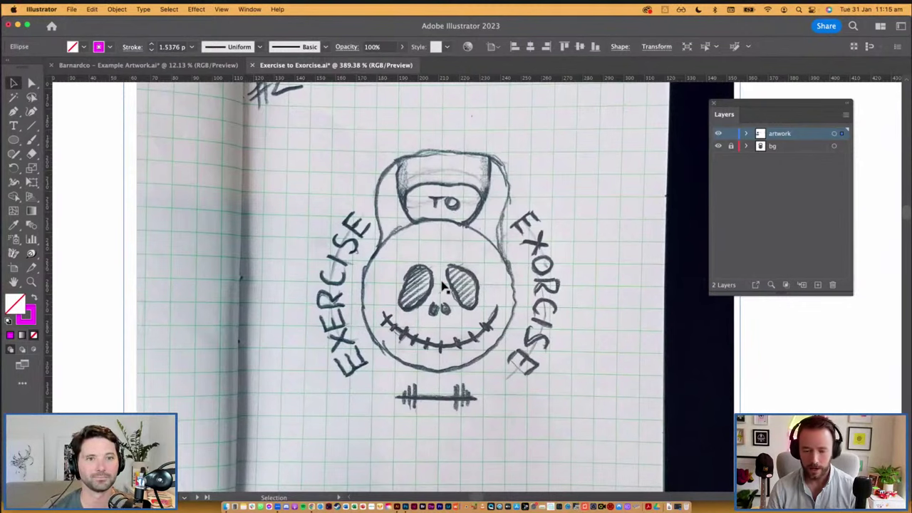
scroll(479, 306, down, 6)
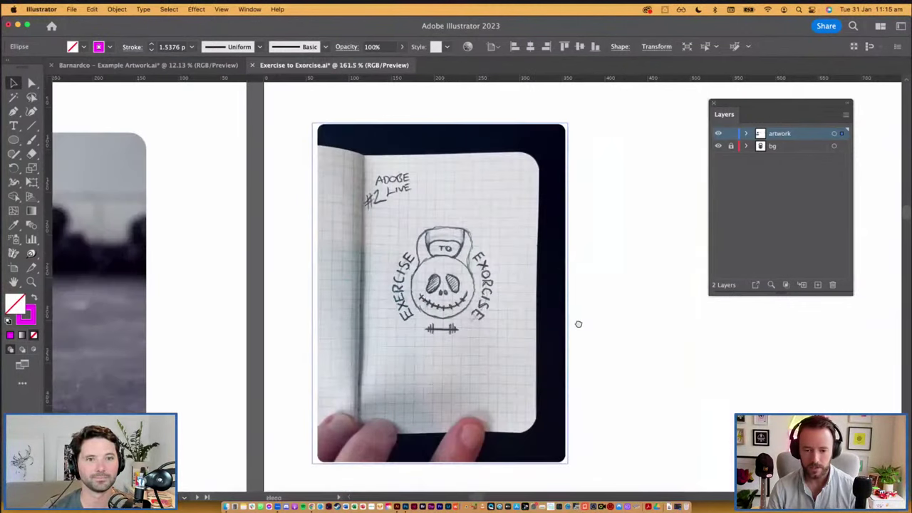
Return to the kettlebell tracing and undo the enlarged concentric circle around its body.
drag(579, 324, 332, 260)
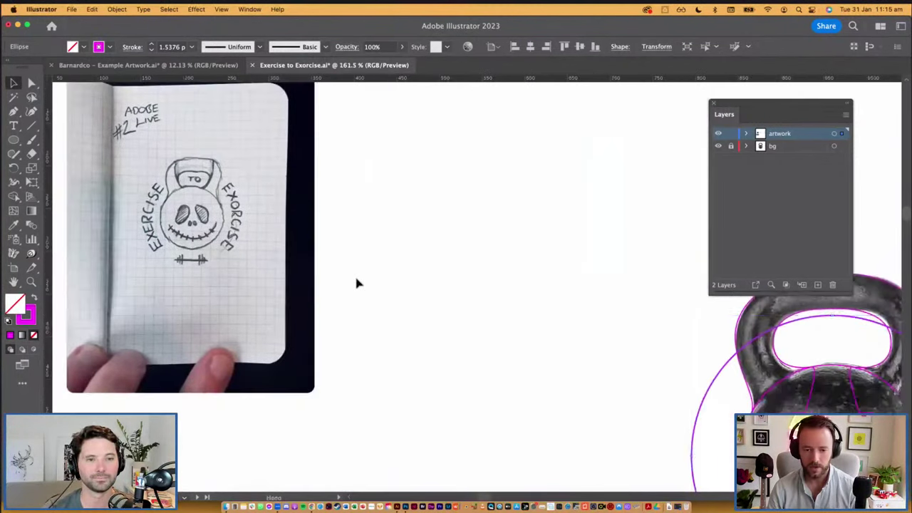
scroll(476, 318, down, 3)
drag(475, 328, 355, 240)
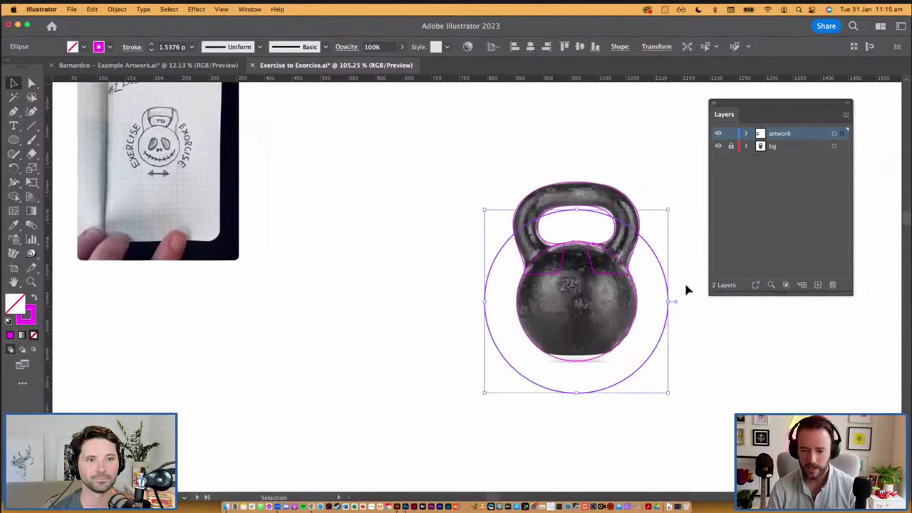
click(686, 289)
key(super+z)
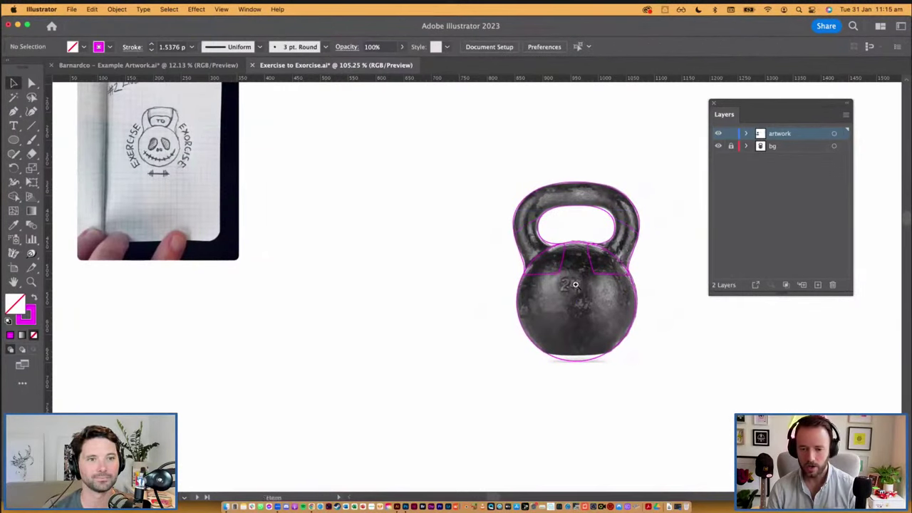
Swap the magenta stroke of the handle and body circle to their fill, recolour both near-black and deselect them.
key(super+equal)
click(524, 286)
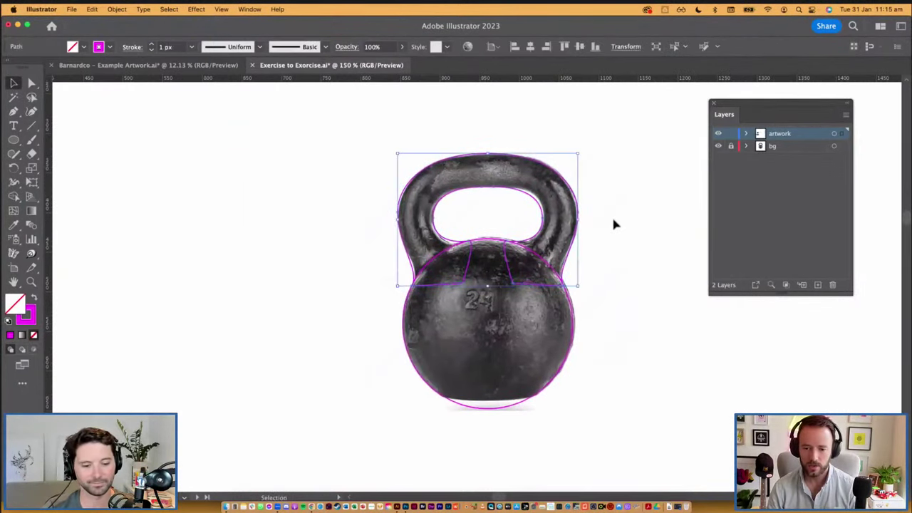
shift+click(573, 320)
key(shift+x)
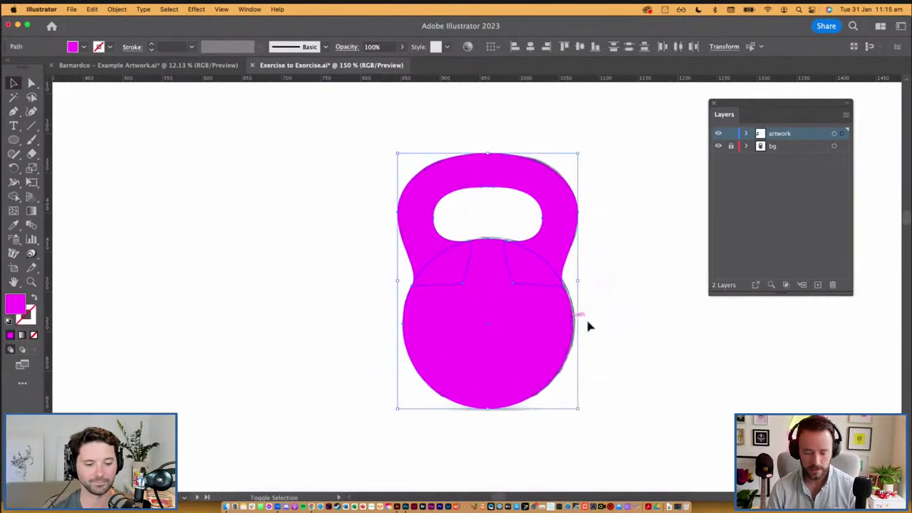
click(84, 48)
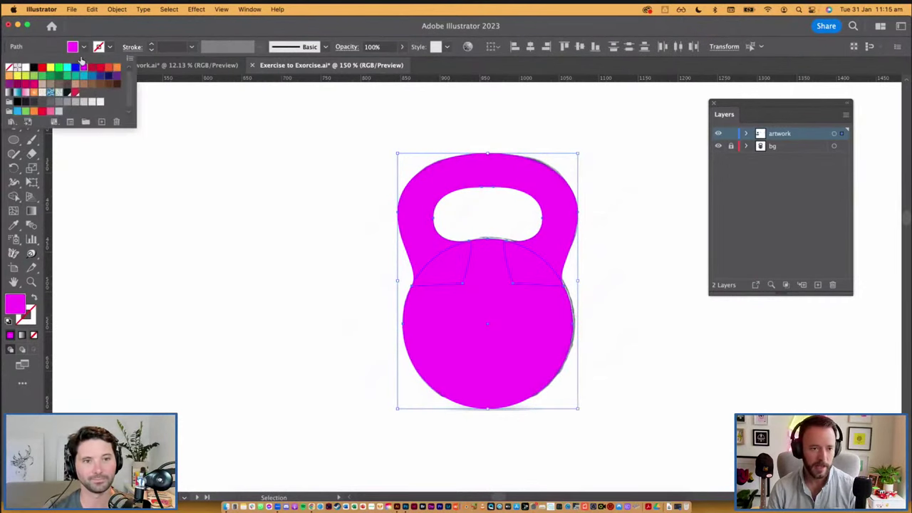
click(25, 104)
click(349, 302)
click(348, 303)
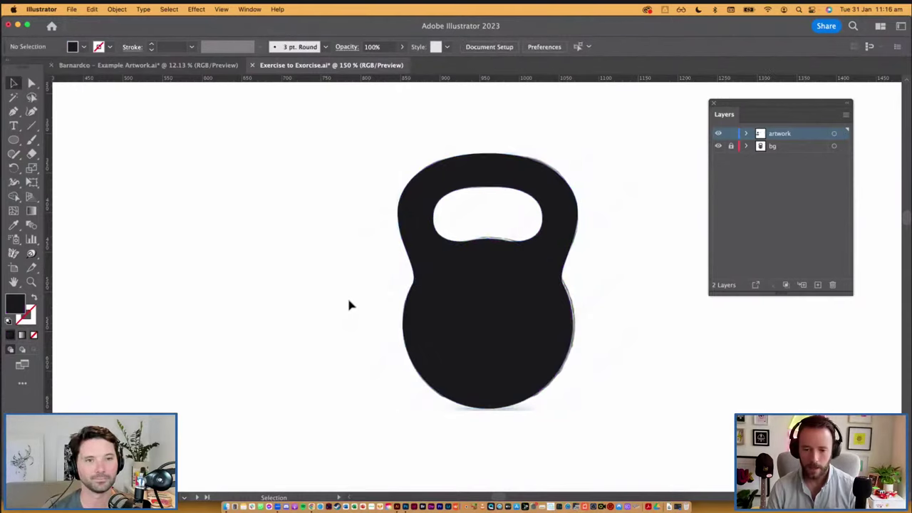
Hide the bg layer and compare the black kettlebell silhouette with the notebook sketch.
scroll(348, 305, down, 6)
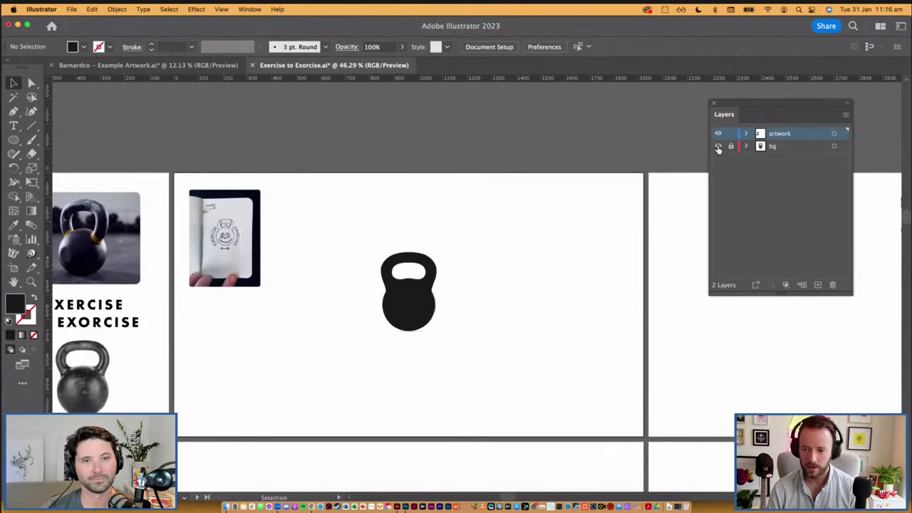
click(718, 146)
drag(312, 218, 501, 392)
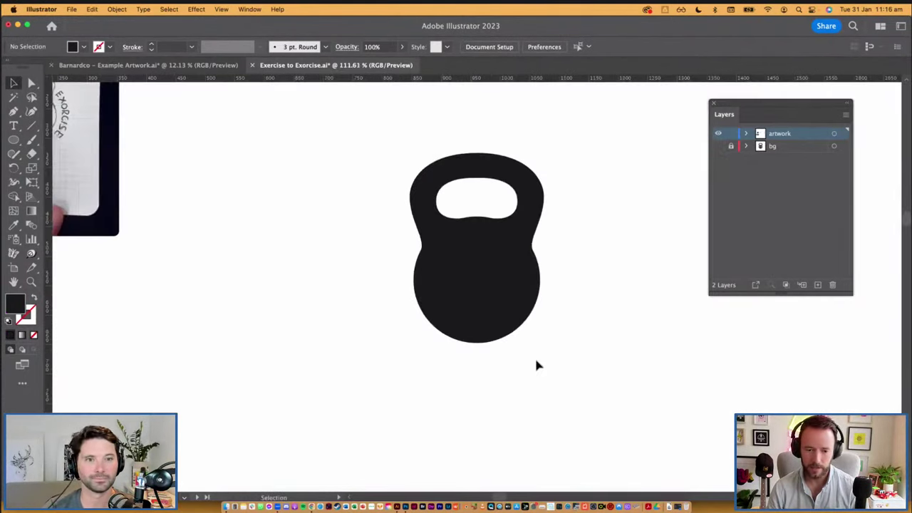
mouse_move(364, 302)
mouse_down()
mouse_move(468, 373)
mouse_move(454, 372)
mouse_up()
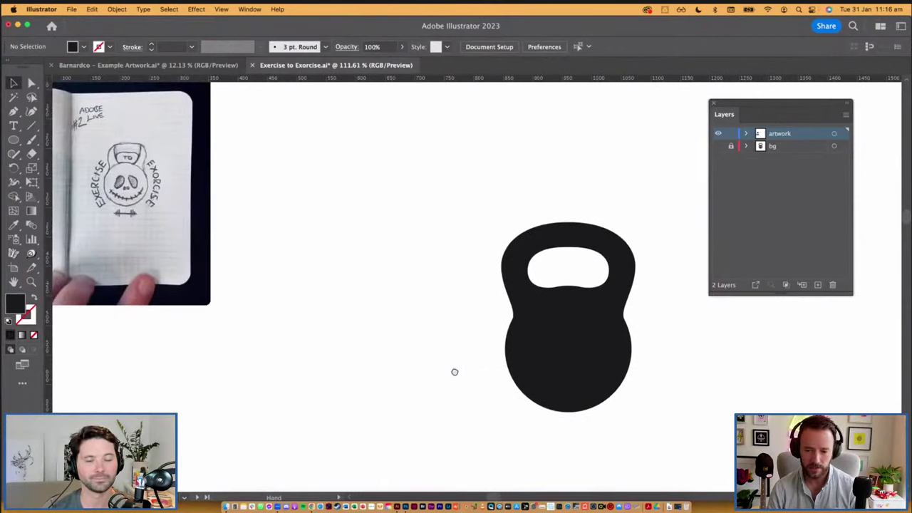
key(v)
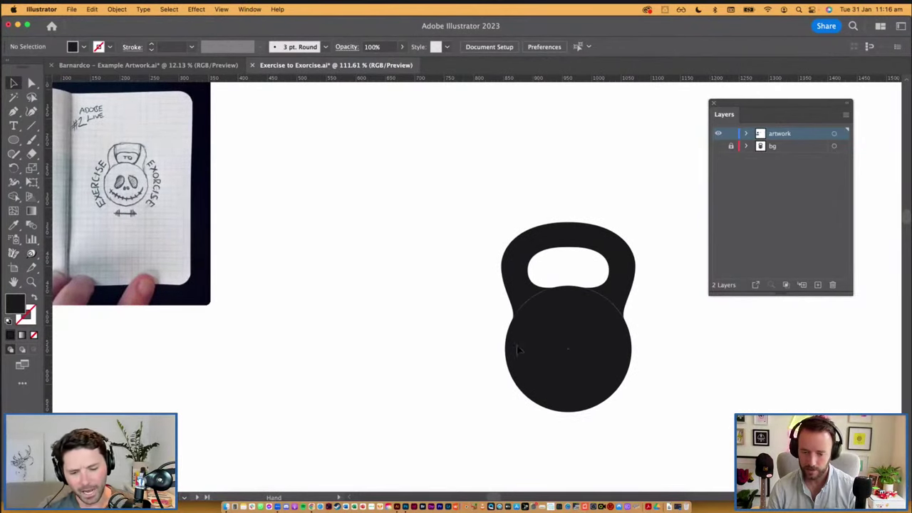
Lengthen the direction handle at the handle's lower-left outer anchor to soften the curve where it meets the body.
click(515, 292)
key(a)
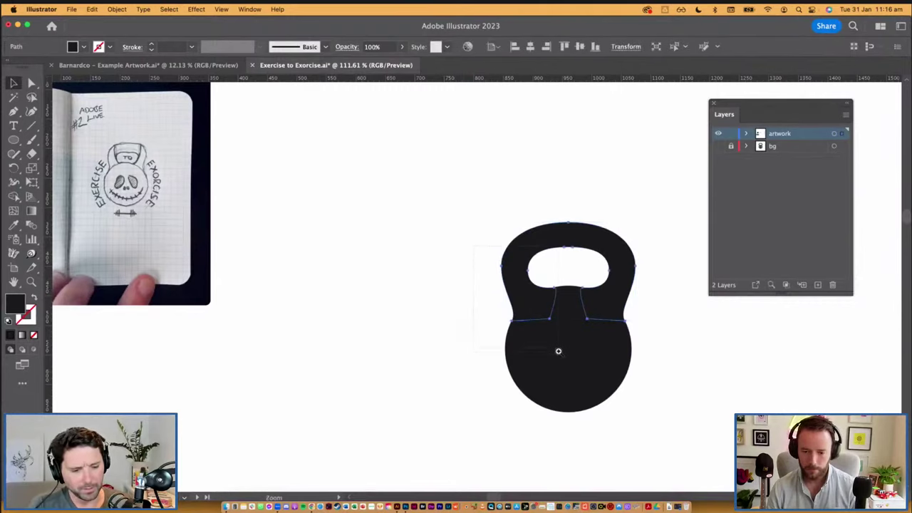
scroll(524, 313, up, 5)
click(456, 368)
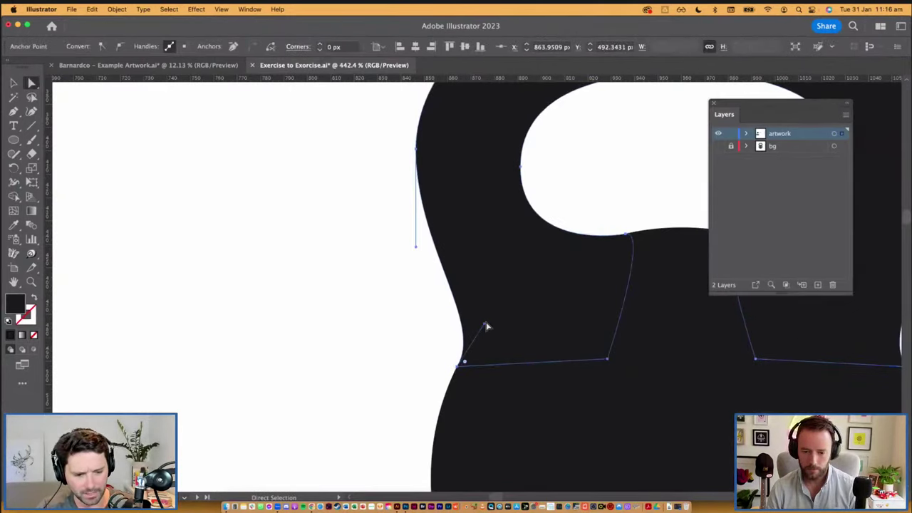
drag(485, 323, 512, 281)
scroll(511, 298, down, 3)
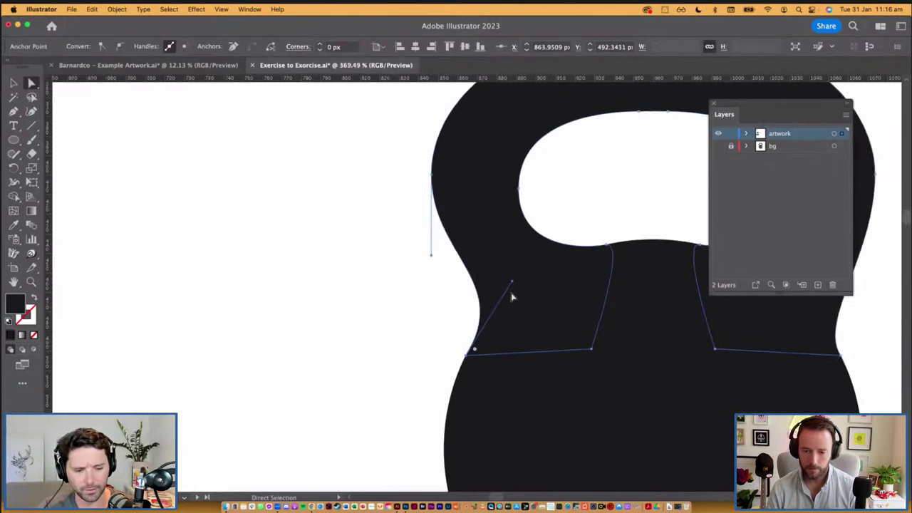
scroll(512, 297, down, 1)
drag(513, 298, 425, 272)
mouse_move(373, 285)
mouse_down()
mouse_move(366, 295)
mouse_move(380, 289)
mouse_move(368, 300)
mouse_up()
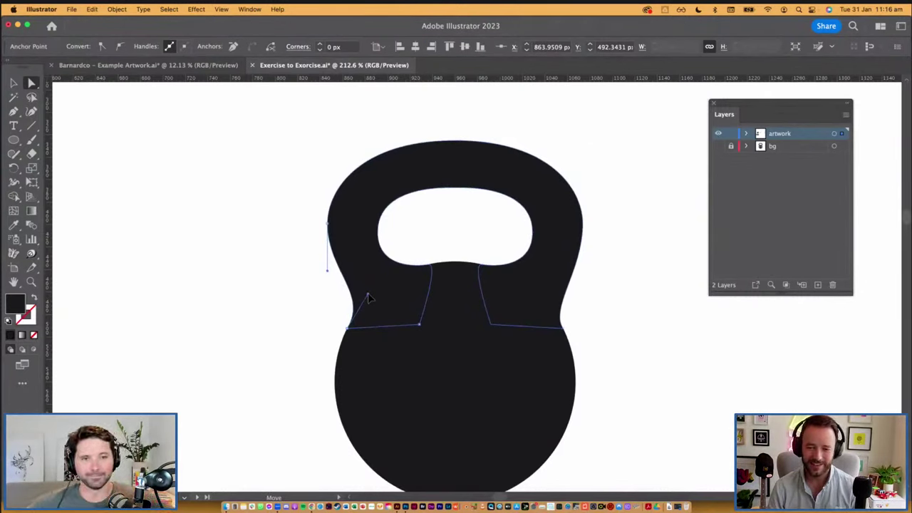
Shift the handle's leftmost outer anchor slightly inward, then reselect the whole handle shape.
drag(329, 226, 332, 227)
key(Right)
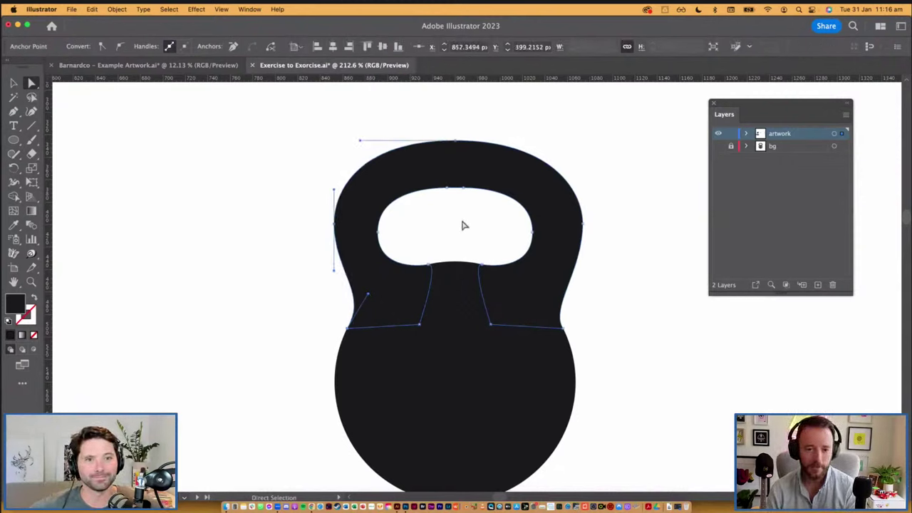
key(Left)
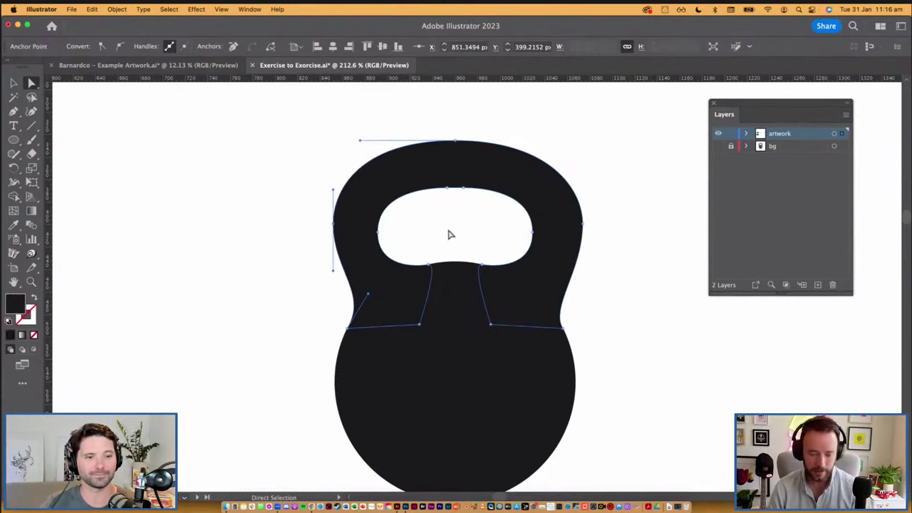
key(v)
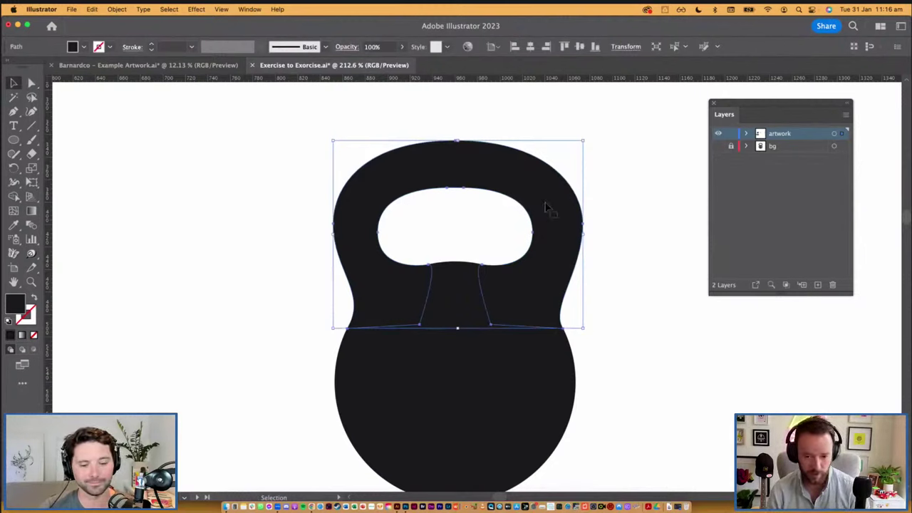
Draw a vertical line through the top of the handle, from inside the opening to above the outer edge, on the body's centre.
click(31, 126)
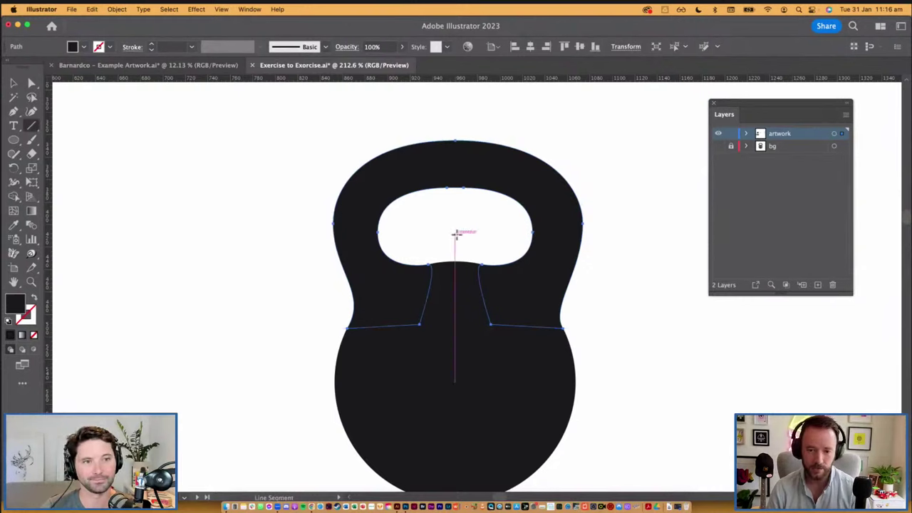
drag(457, 233, 456, 130)
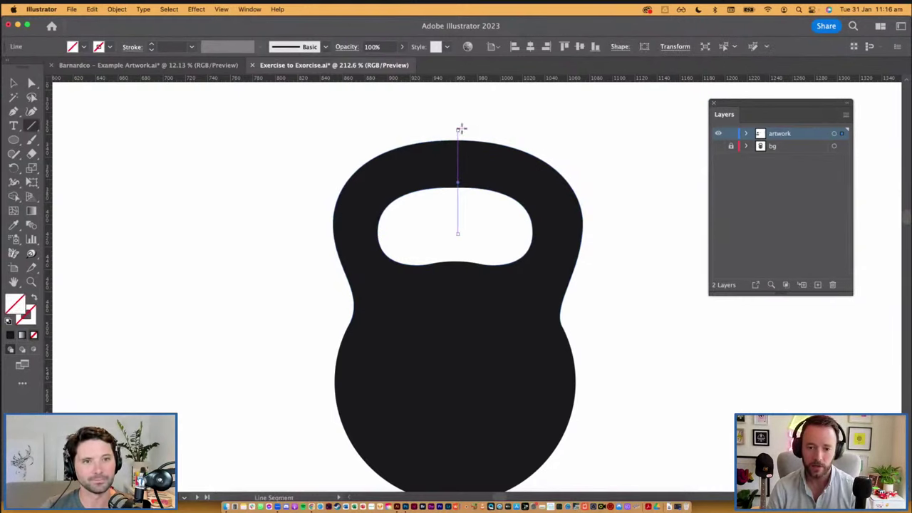
key(v)
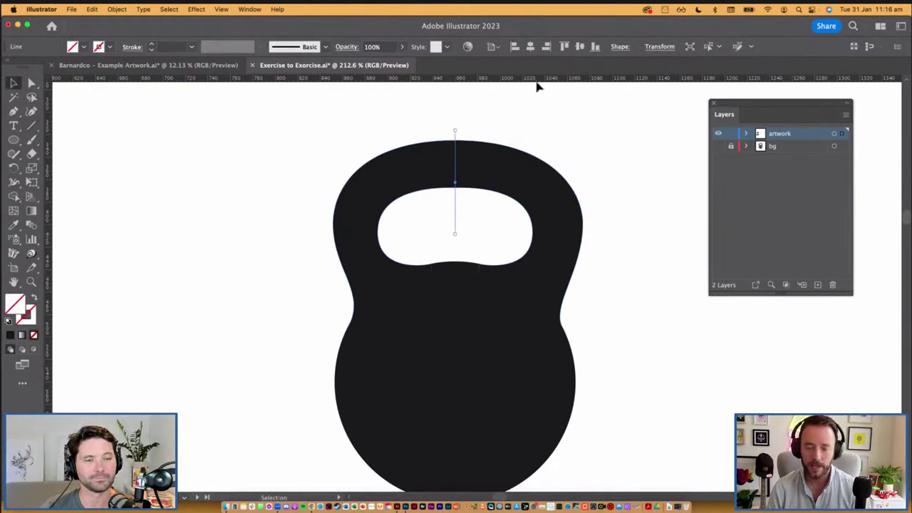
shift+click(482, 171)
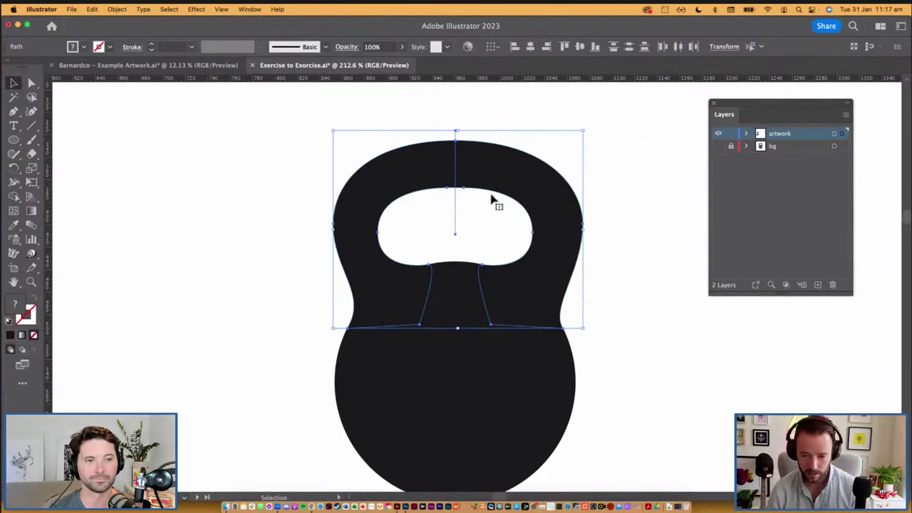
key(space)
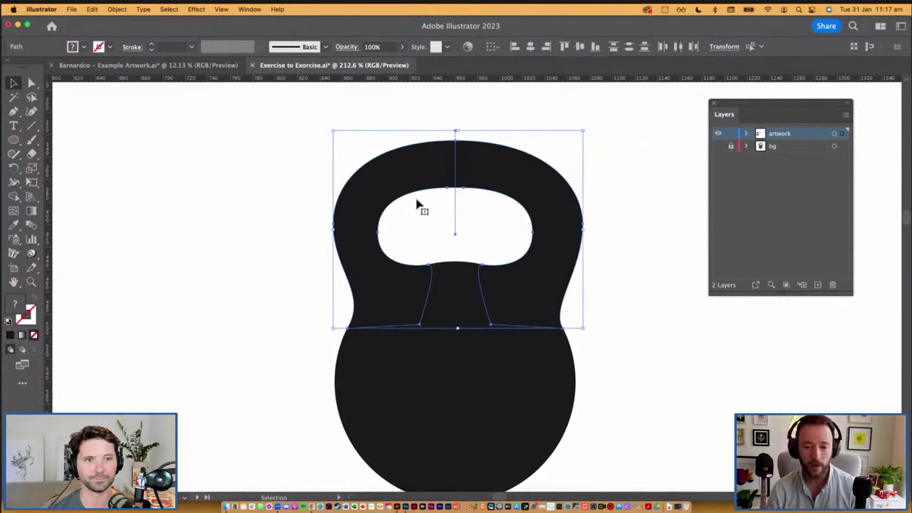
click(607, 346)
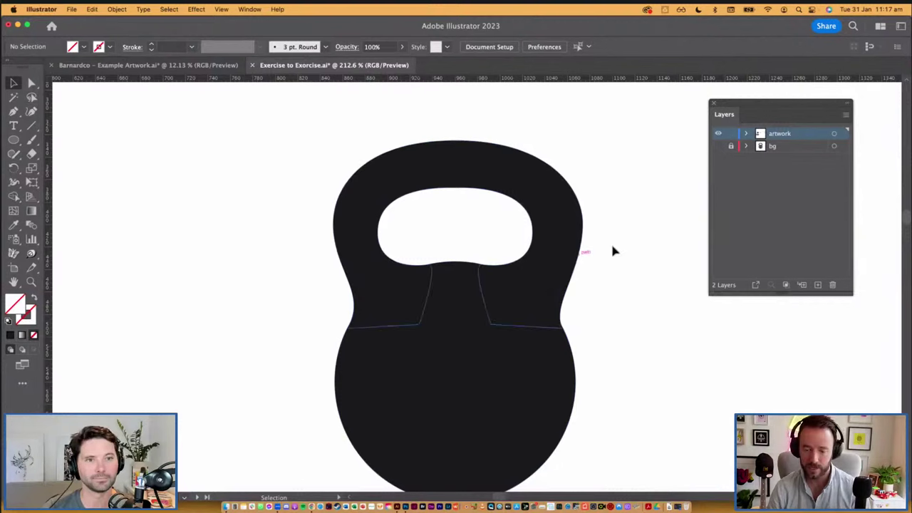
Cut away the right half of the handle along the centre line with Shape Builder and delete the leftover line.
click(456, 207)
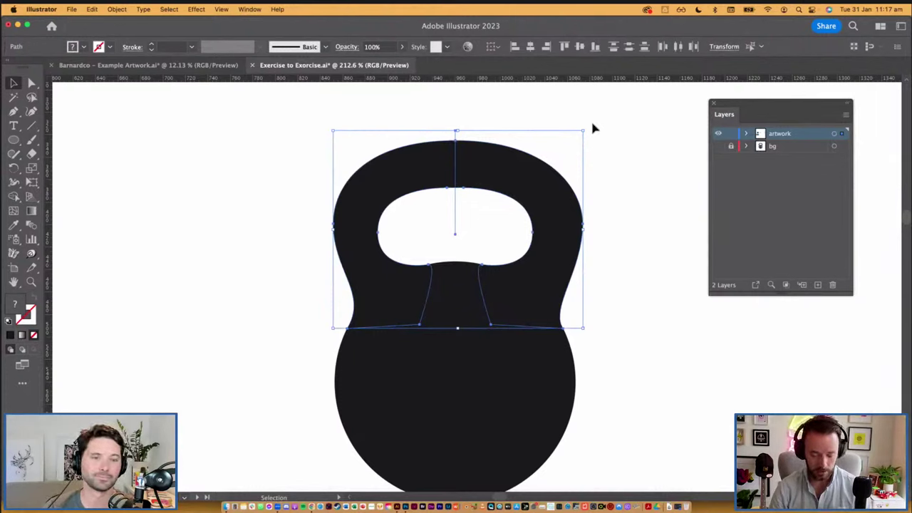
key(shift+m)
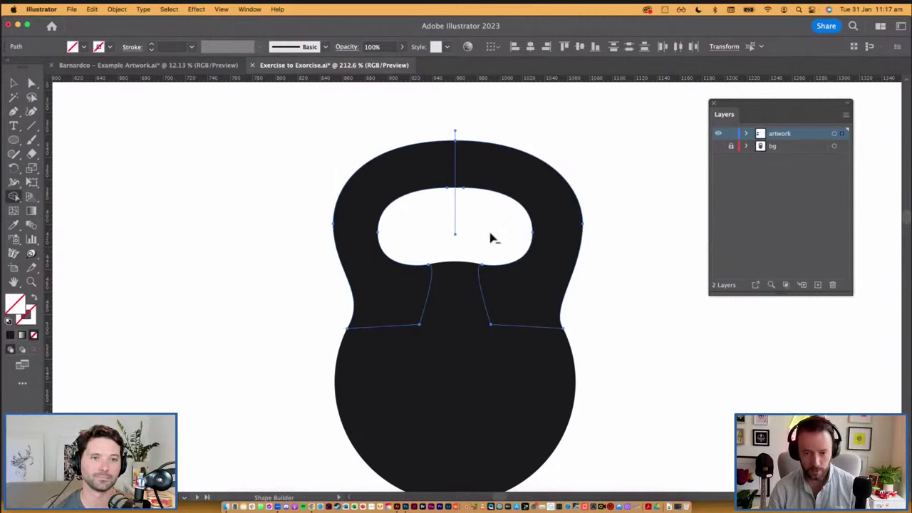
mouse_move(491, 238)
alt+mouse_down()
mouse_move(537, 138)
mouse_move(558, 140)
alt+mouse_up()
key(v)
click(443, 217)
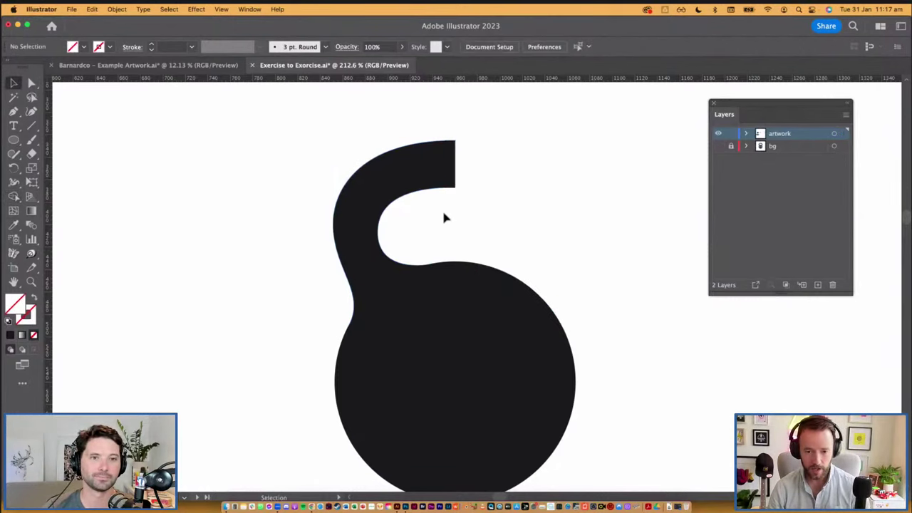
click(454, 208)
key(Delete)
Mirror a copy of the left handle half to the right so both halves meet at the centre line.
click(417, 164)
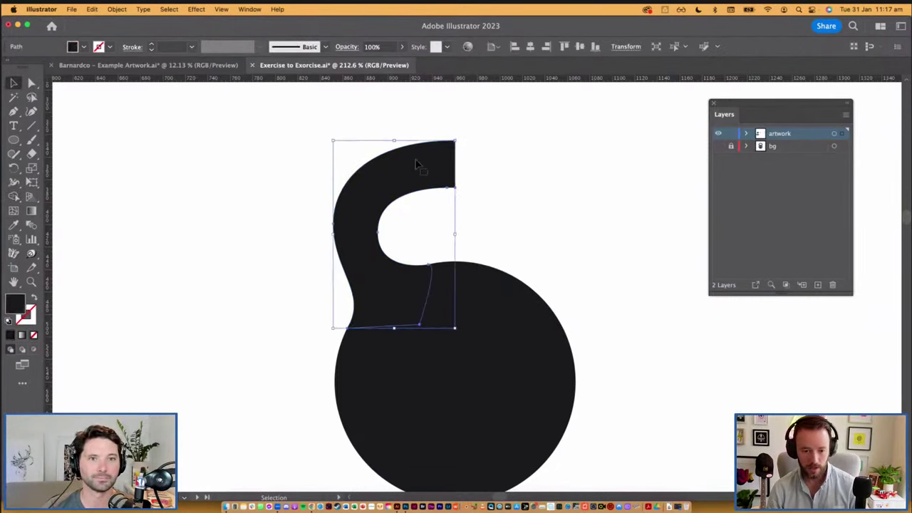
key(super+d)
shift+drag(394, 179, 516, 178)
shift+click(418, 179)
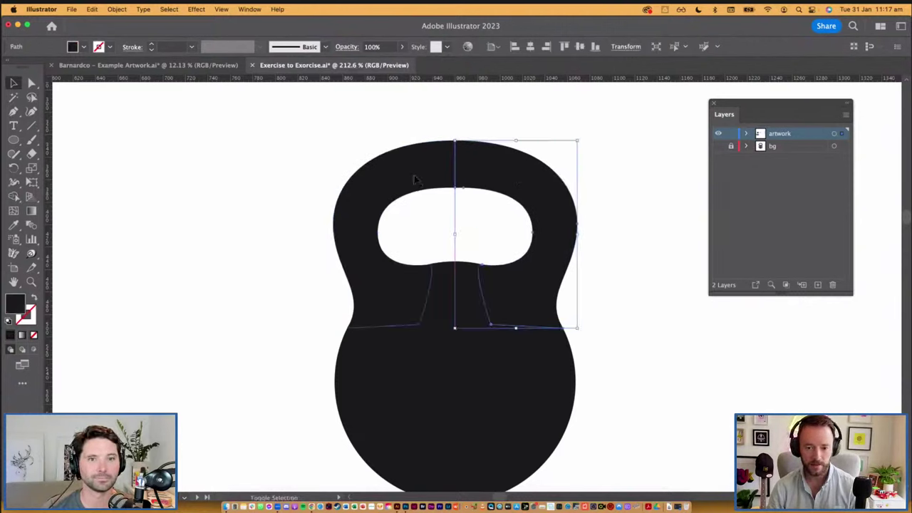
click(632, 259)
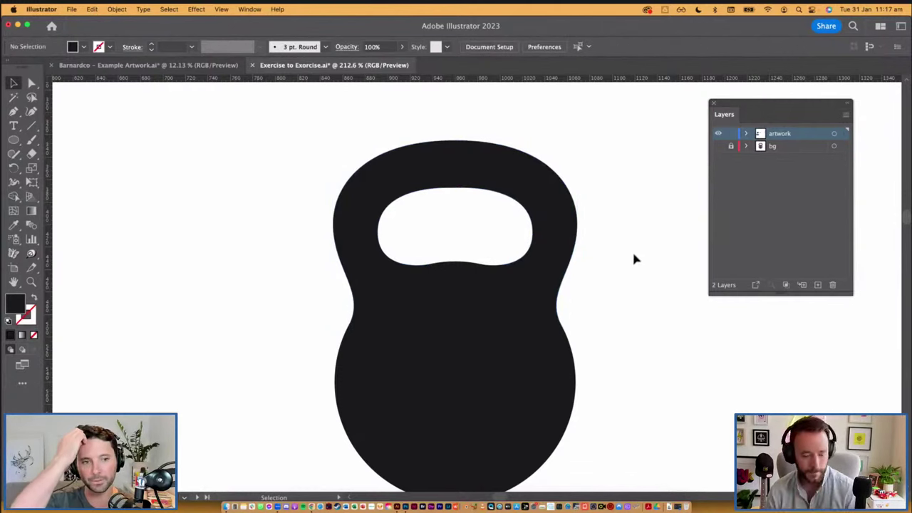
Try to merge both handle halves and the round body into one shape with Shape Builder.
key(super+a)
click(625, 255)
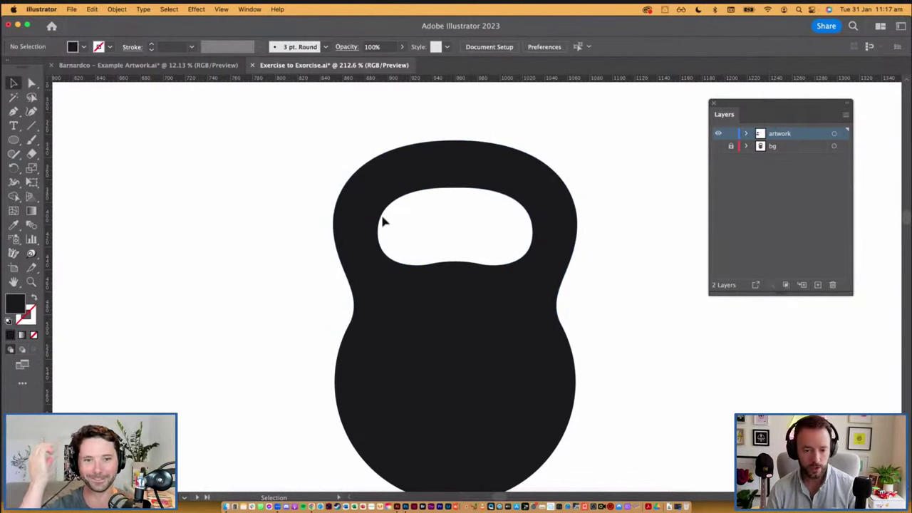
key(super+a)
key(shift+m)
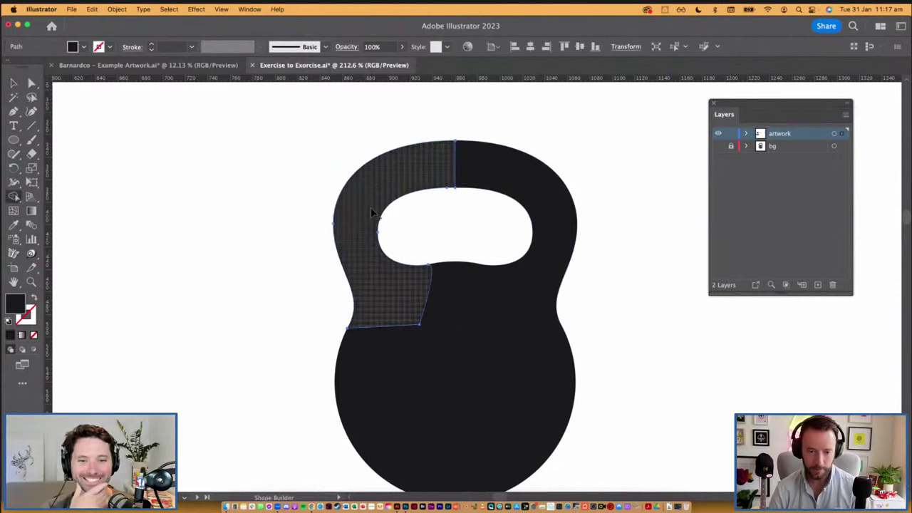
click(369, 206)
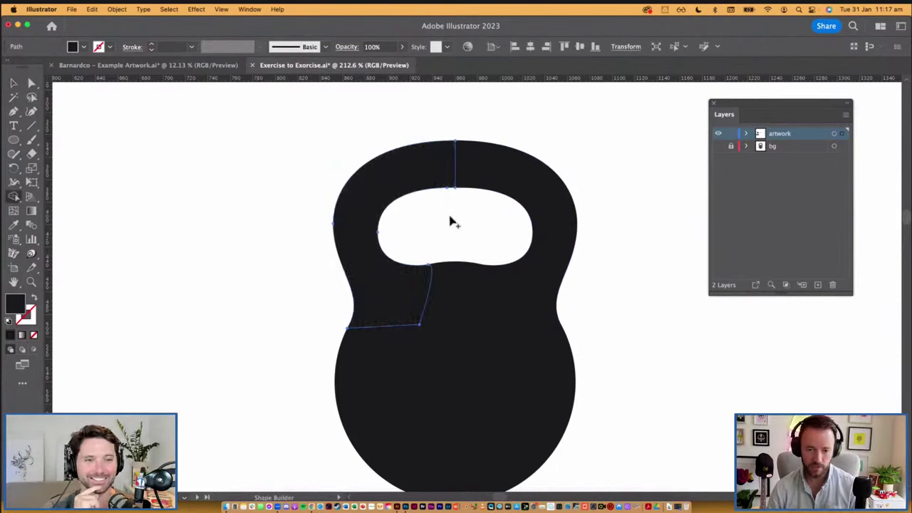
key(v)
key(super+a)
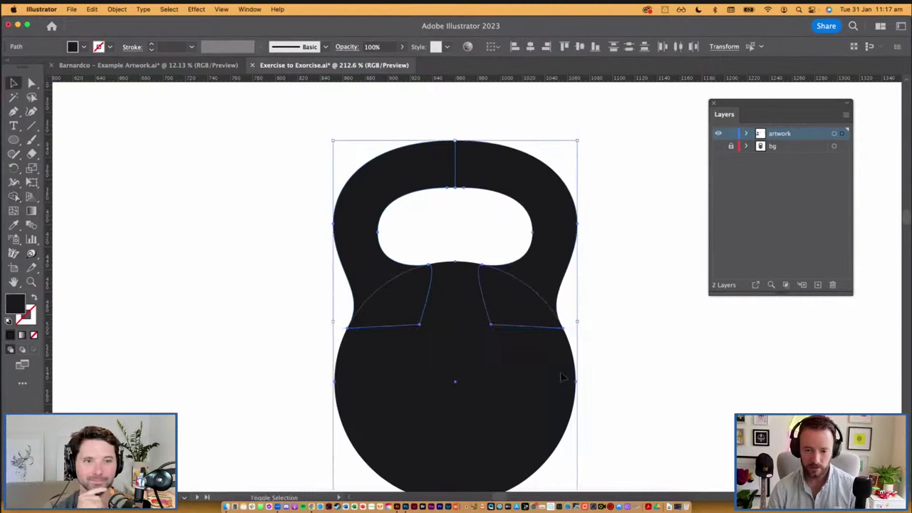
key(shift+m)
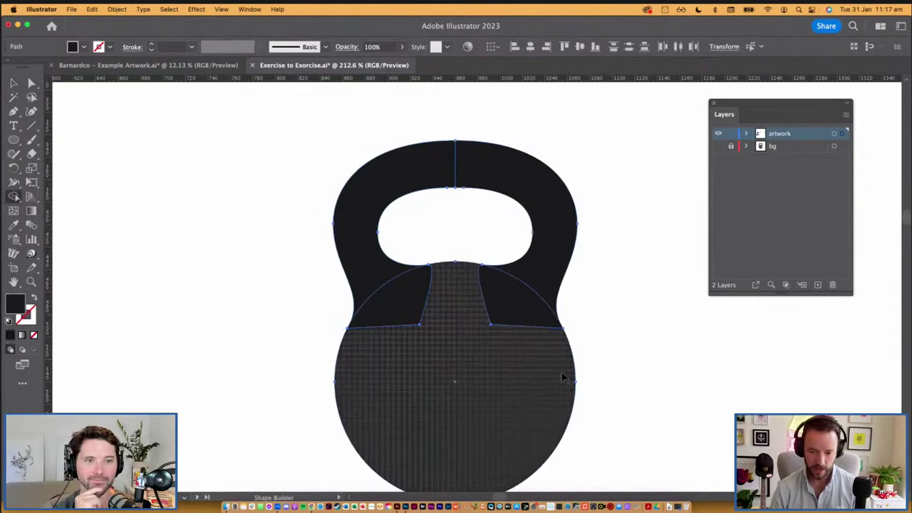
mouse_move(438, 286)
mouse_down()
mouse_move(399, 282)
mouse_move(366, 224)
mouse_move(383, 181)
mouse_up()
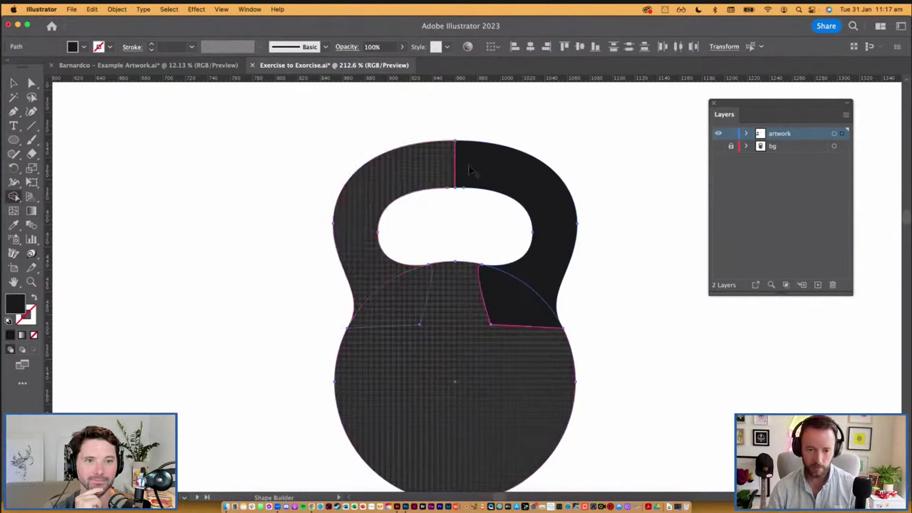
mouse_move(469, 169)
mouse_down()
mouse_move(548, 208)
mouse_move(557, 238)
mouse_move(527, 376)
mouse_up()
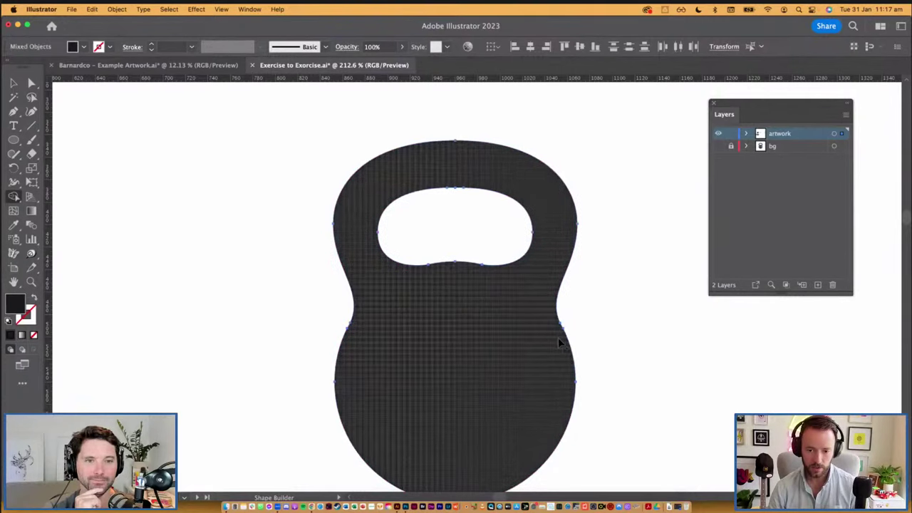
key(super+z)
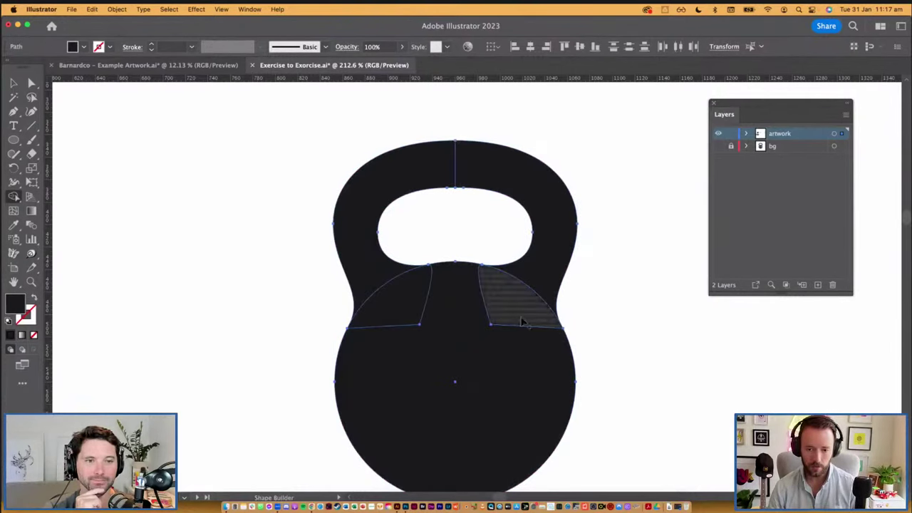
Try to remove the right half of the handle with Shape Builder, and restore it.
alt+click(558, 163)
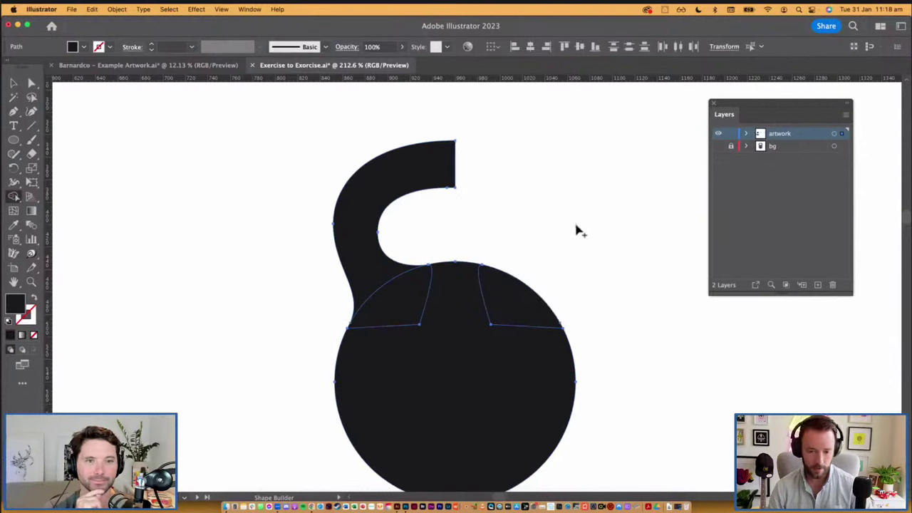
key(super+z)
key(v)
click(614, 246)
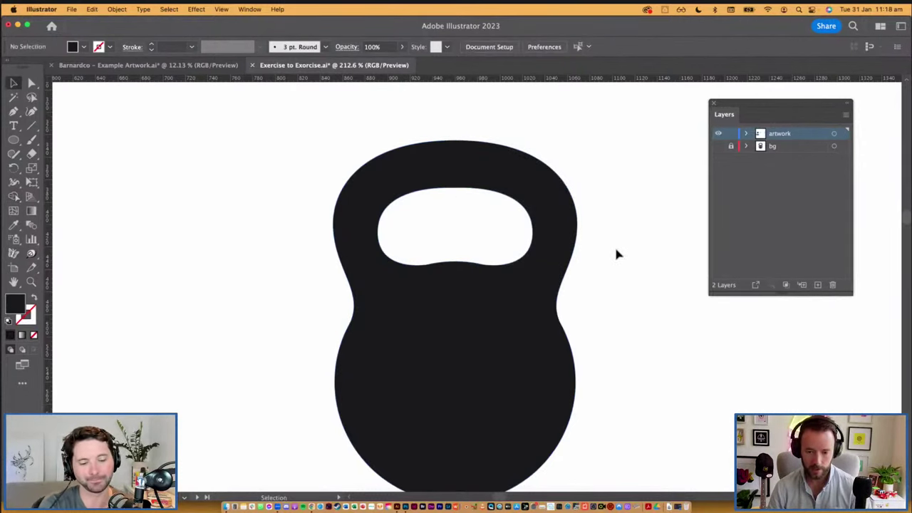
click(544, 220)
click(416, 169)
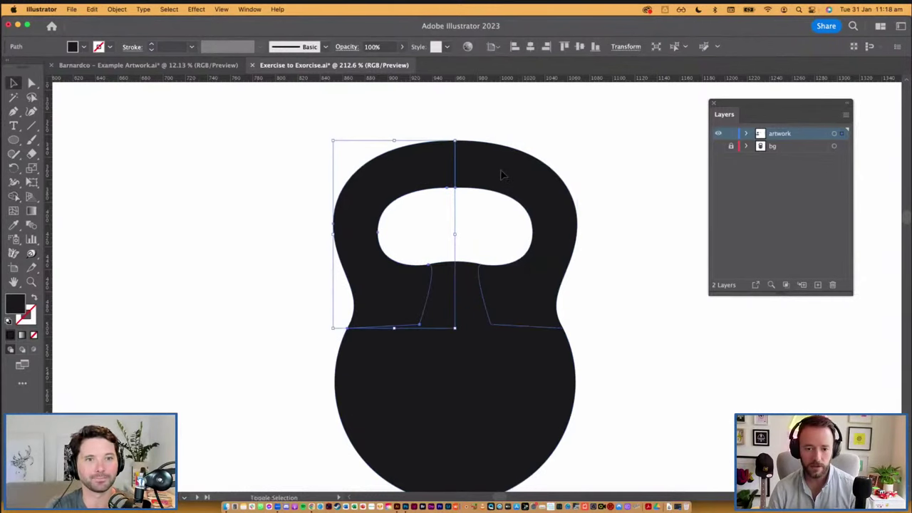
shift+click(501, 174)
click(636, 200)
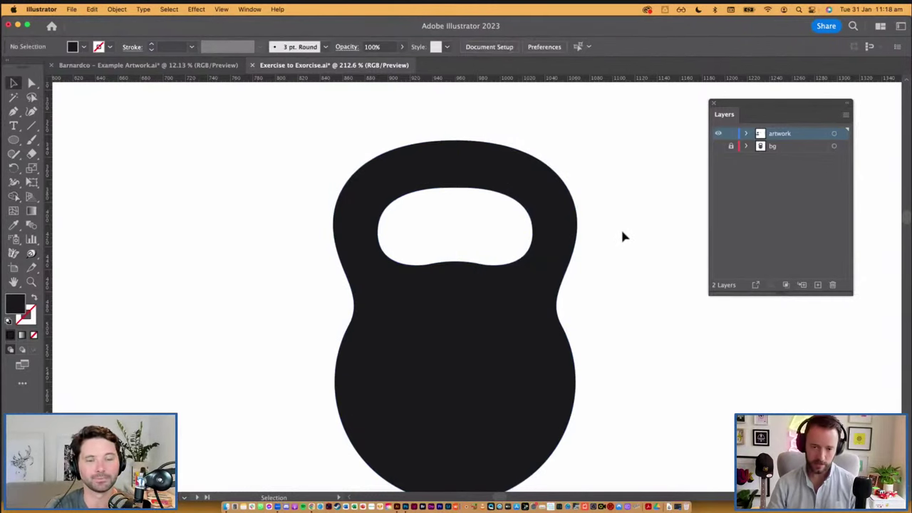
Examine the handle lines of the kettlebell in the notebook sketch and return to the black silhouette.
drag(615, 289, 611, 259)
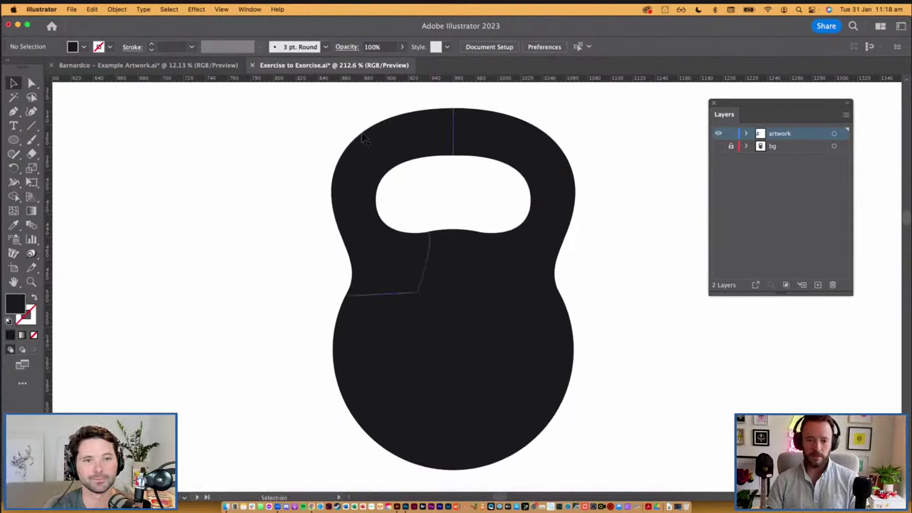
drag(201, 143, 403, 228)
drag(292, 110, 634, 242)
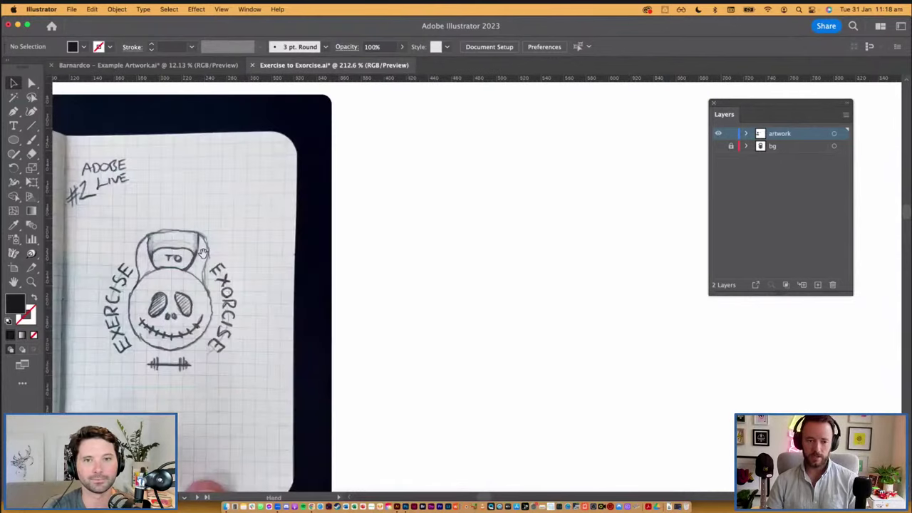
mouse_move(204, 253)
mouse_down()
mouse_move(377, 200)
mouse_move(428, 218)
mouse_up()
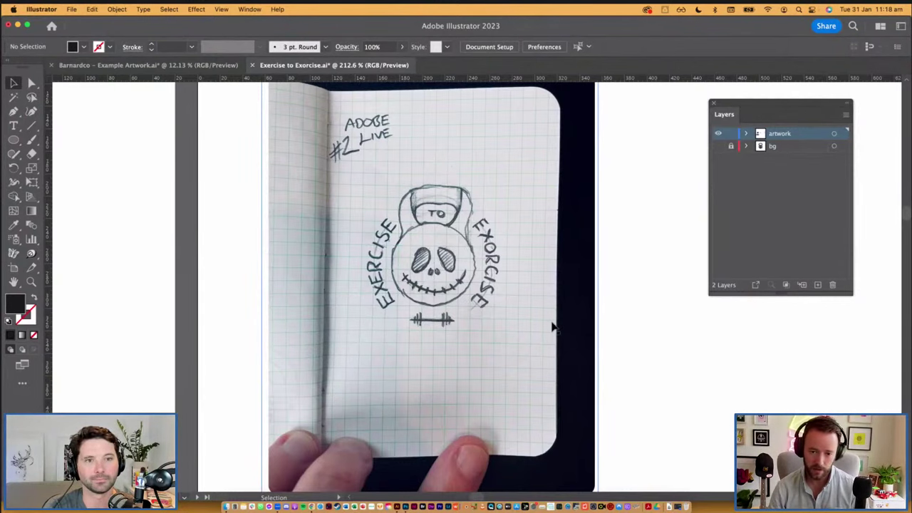
scroll(554, 326, down, 10)
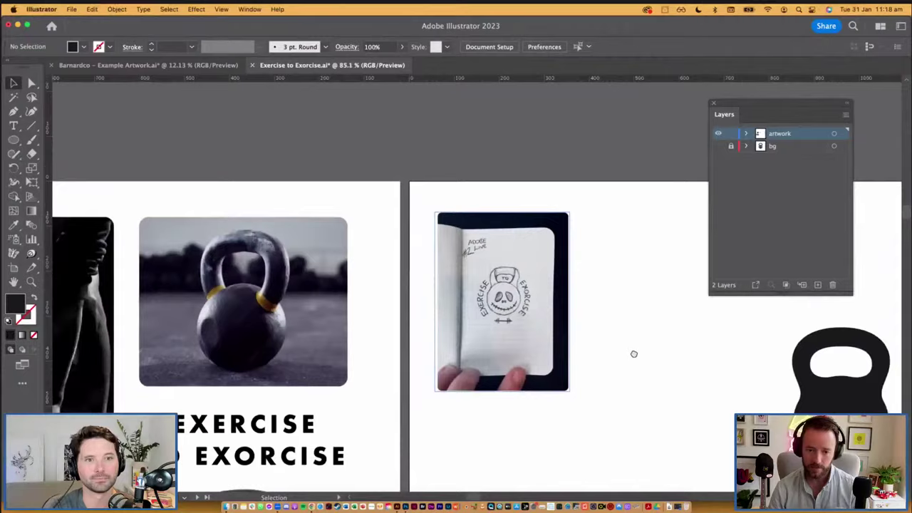
drag(632, 352, 307, 212)
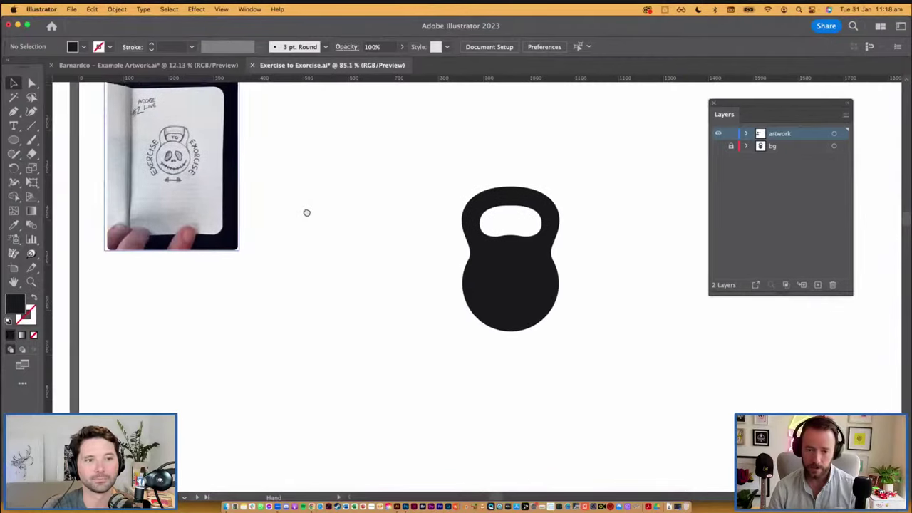
drag(575, 277, 592, 275)
drag(591, 274, 601, 330)
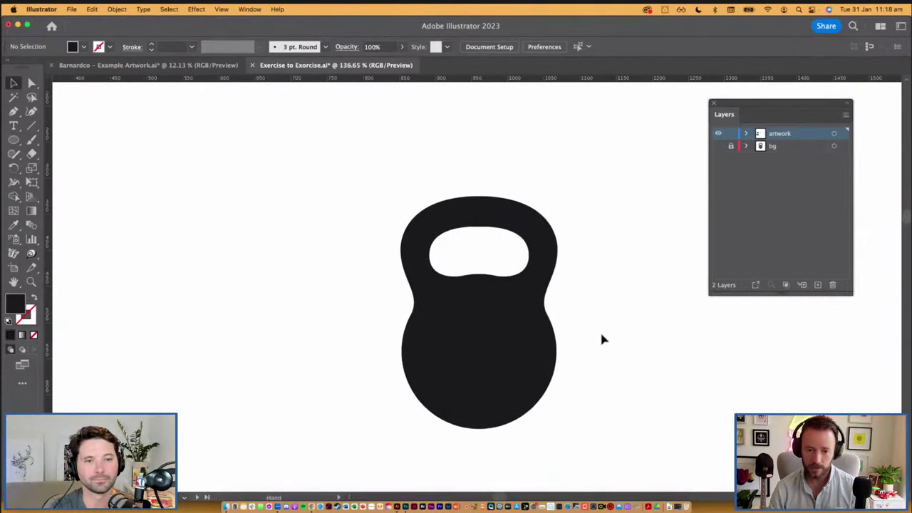
Draw a narrow curved sliver with the Pen tool from the opening's lower left corner to beyond the handle's top edge.
key(p)
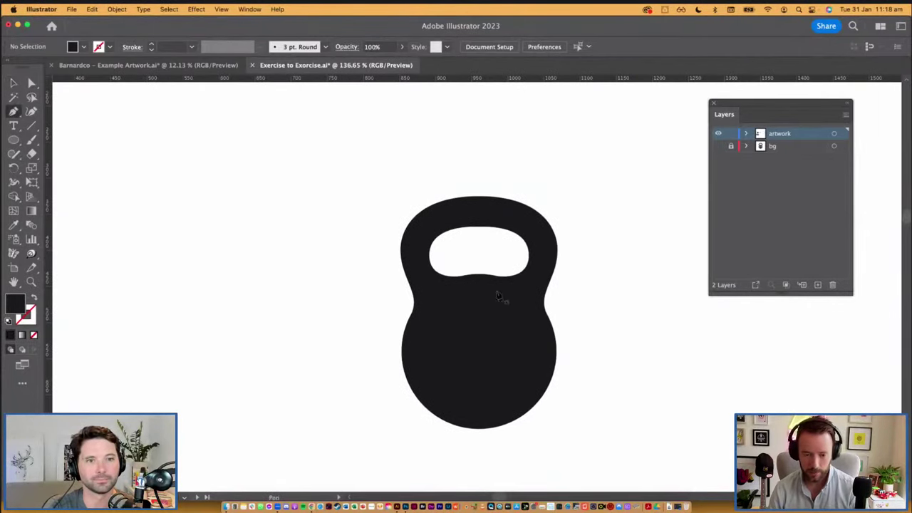
click(435, 271)
drag(447, 198, 459, 194)
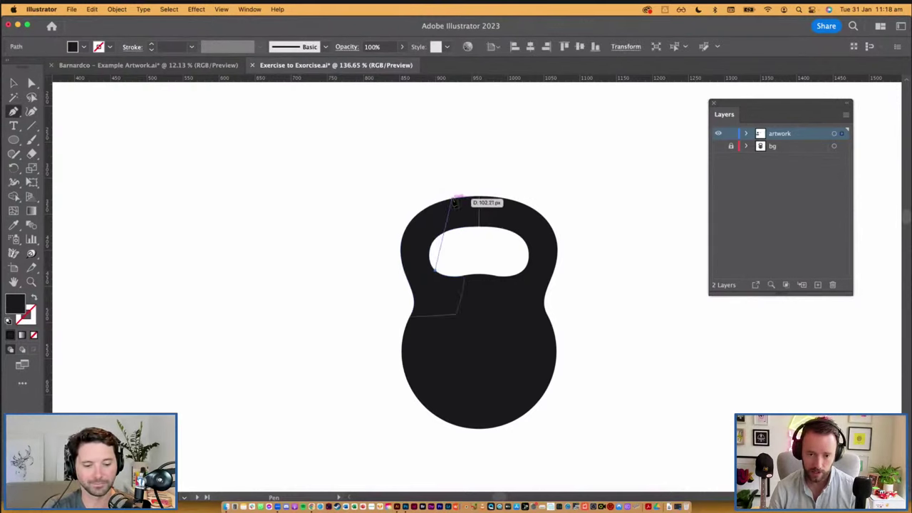
mouse_move(494, 168)
mouse_down()
mouse_move(494, 149)
mouse_move(498, 158)
mouse_up()
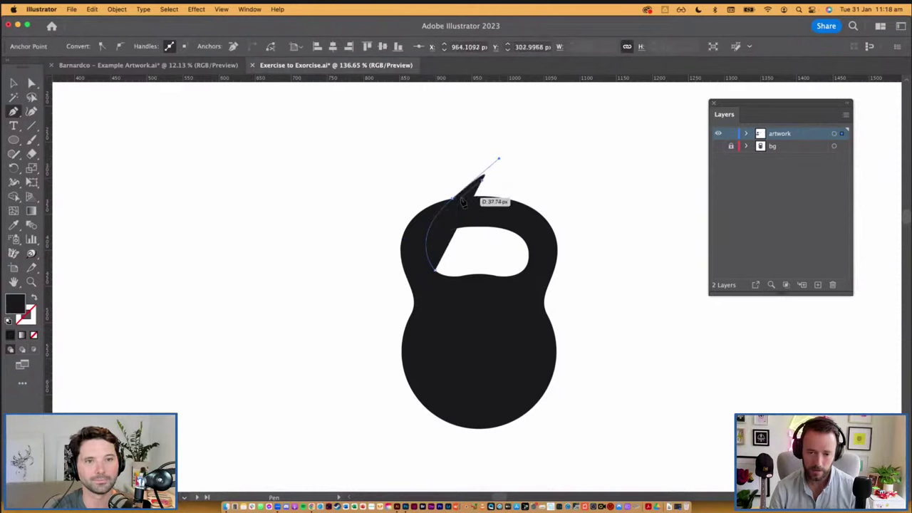
click(457, 282)
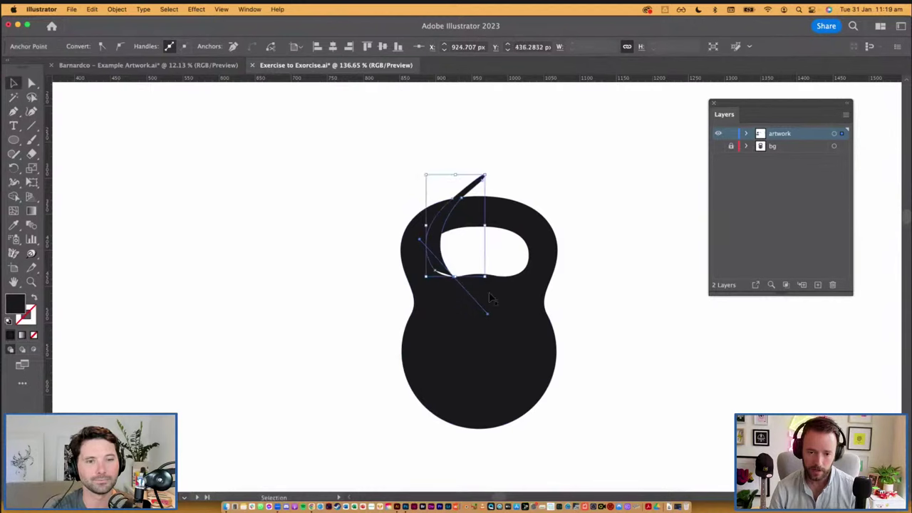
Fill the curved sliver with white sampled from the background so it reads as a cut in the handle.
key(i)
click(545, 151)
key(v)
click(535, 160)
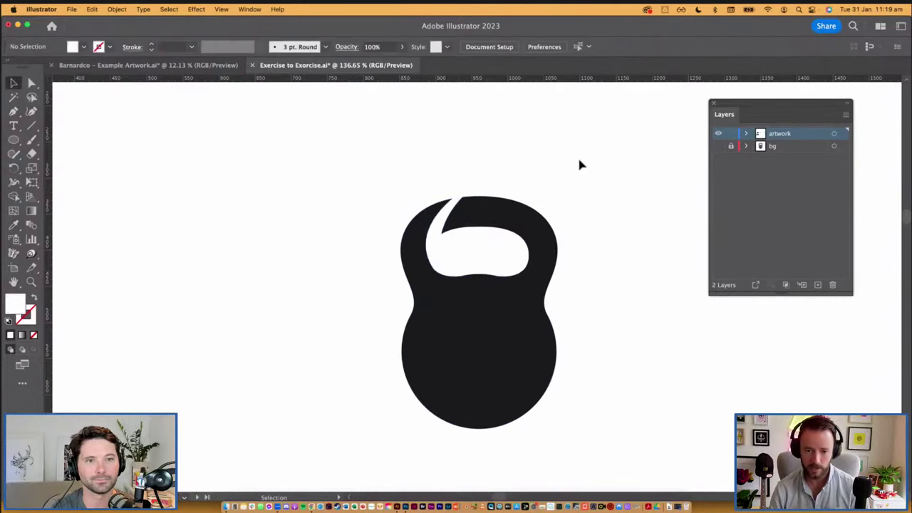
Narrow the white sliver by moving its upper inner anchor outward and adjusting the lower inner anchor's curve handle.
drag(277, 172, 668, 419)
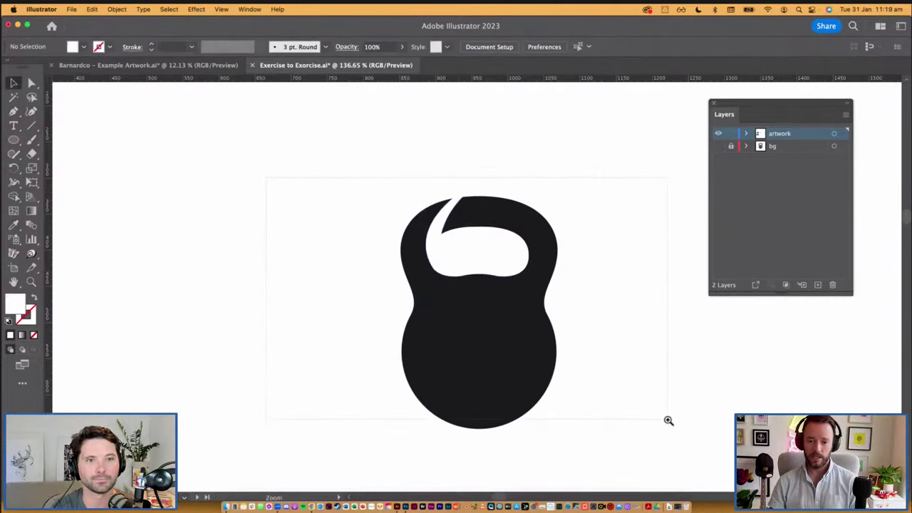
click(458, 202)
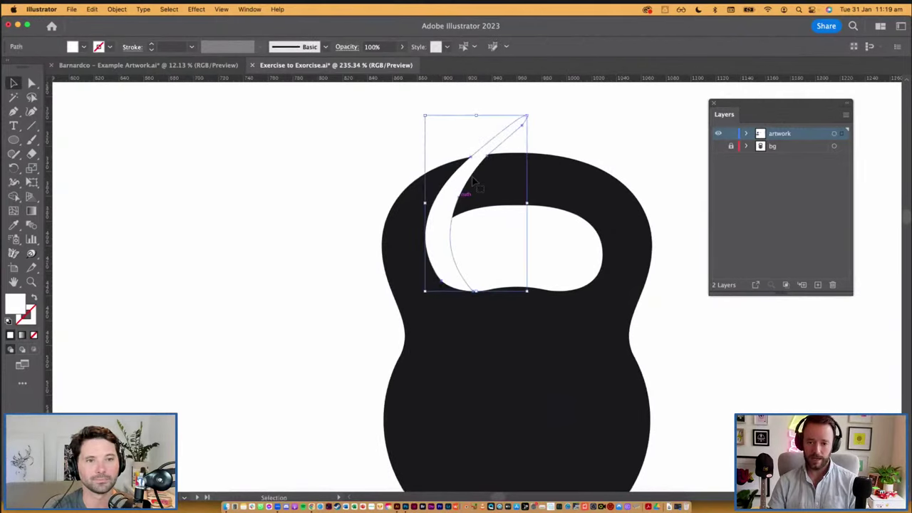
key(a)
drag(489, 159, 481, 154)
drag(414, 227, 400, 235)
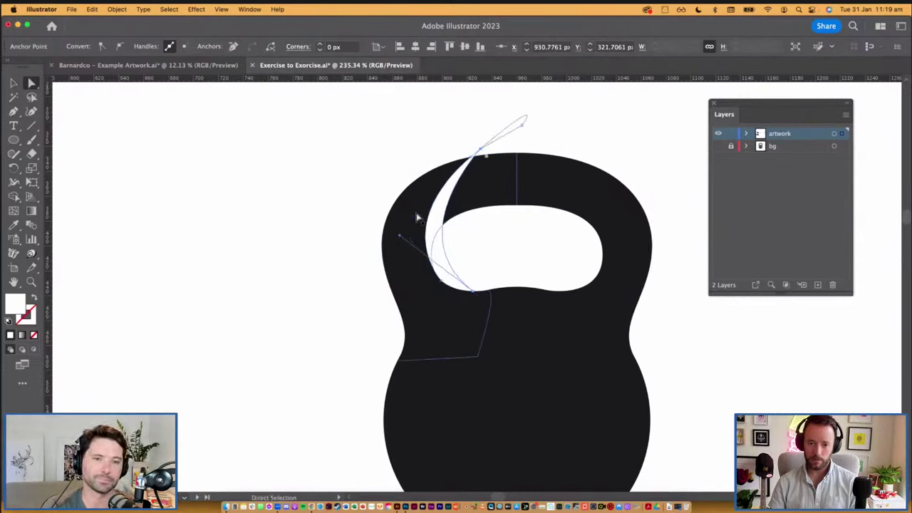
click(417, 214)
click(448, 202)
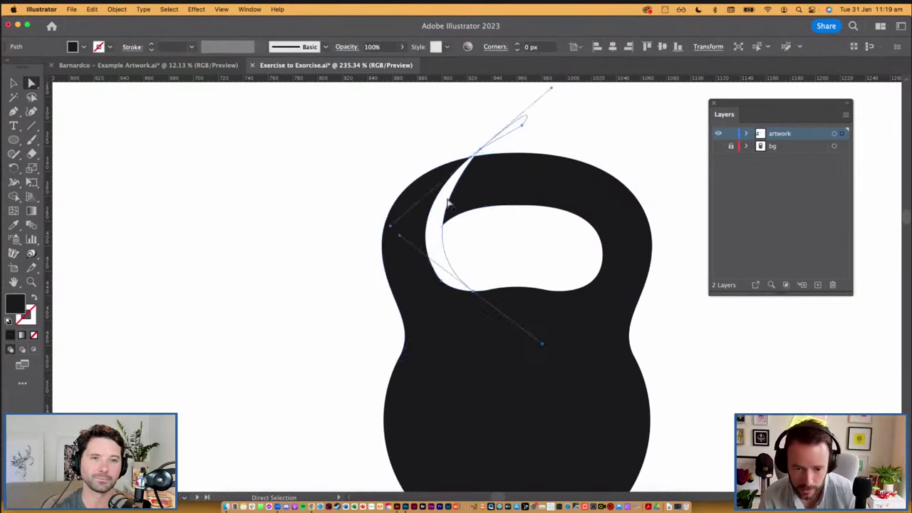
drag(471, 157, 466, 159)
key(super+z)
Shift the sliver's upper anchors to the right along the handle's top edge and refine its outer curve.
scroll(446, 271, down, 1)
scroll(445, 268, down, 2)
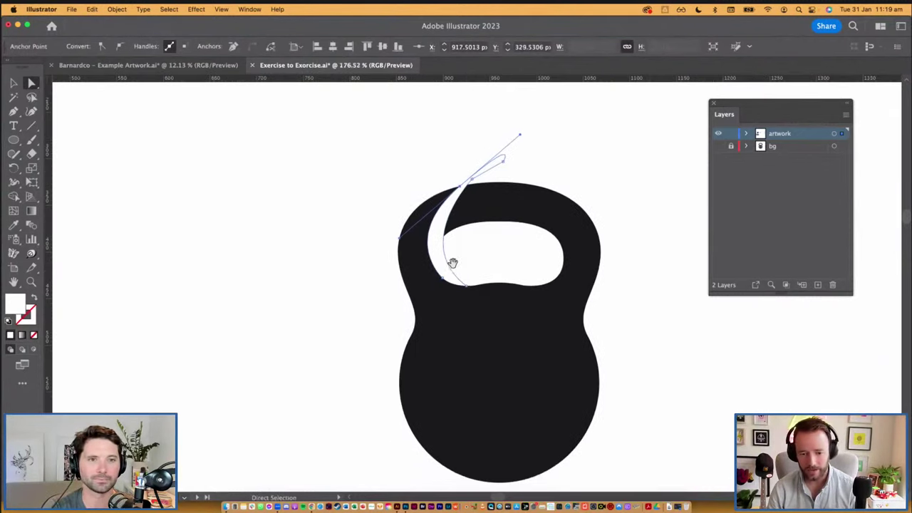
key(super+y)
key(super+y)
key(a)
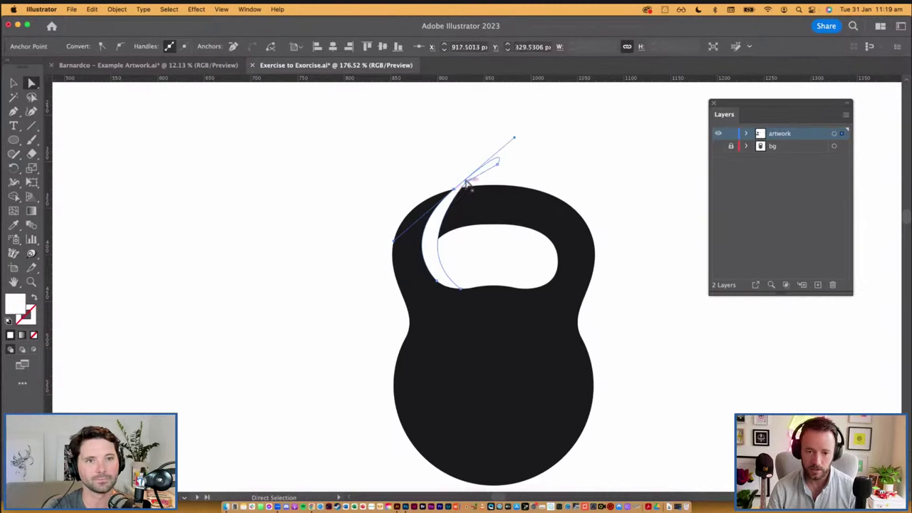
mouse_move(467, 183)
mouse_down()
mouse_move(483, 186)
mouse_move(466, 191)
mouse_up()
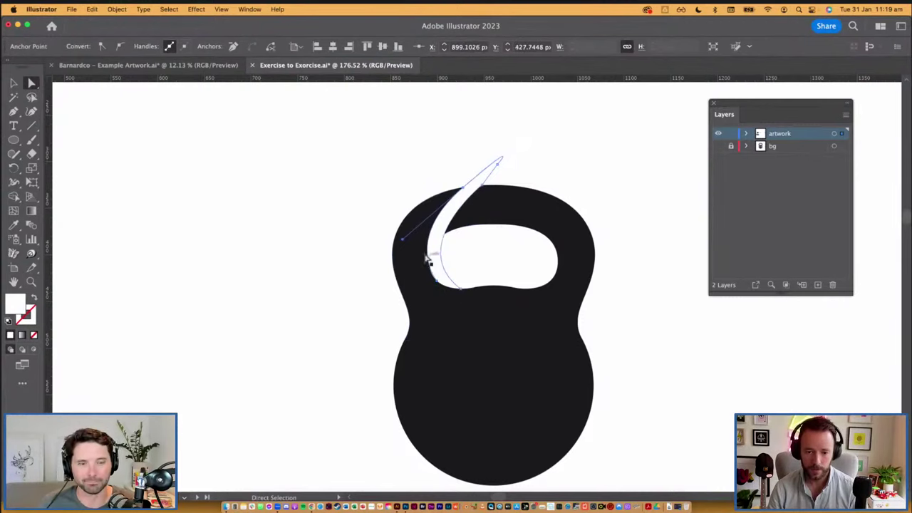
drag(403, 240, 403, 243)
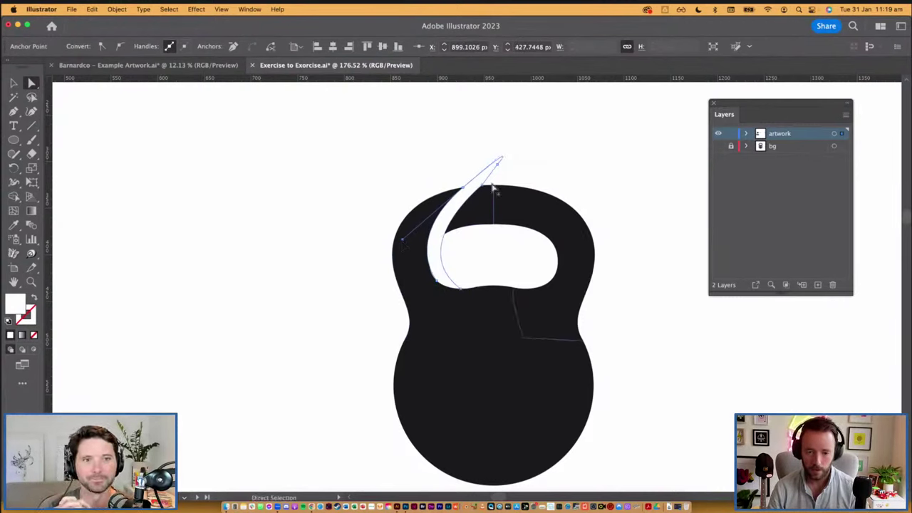
Raise the sliver's lower inner anchor and move its upper inner anchor left to taper the cut toward the top.
click(483, 185)
drag(462, 293, 461, 276)
drag(486, 189, 471, 187)
click(418, 149)
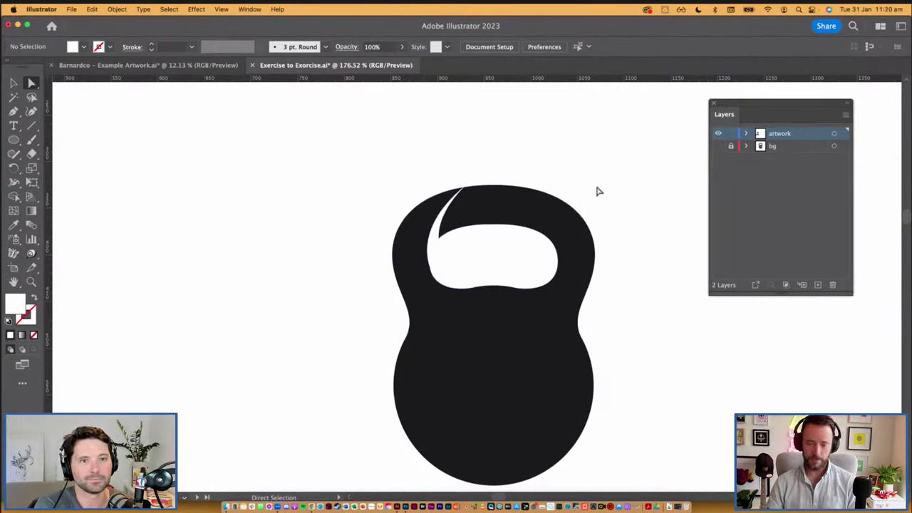
Adjust the curve handle of the sliver's lower inner anchor to steepen the cut's inner edge.
key(super+space)
drag(341, 135, 615, 364)
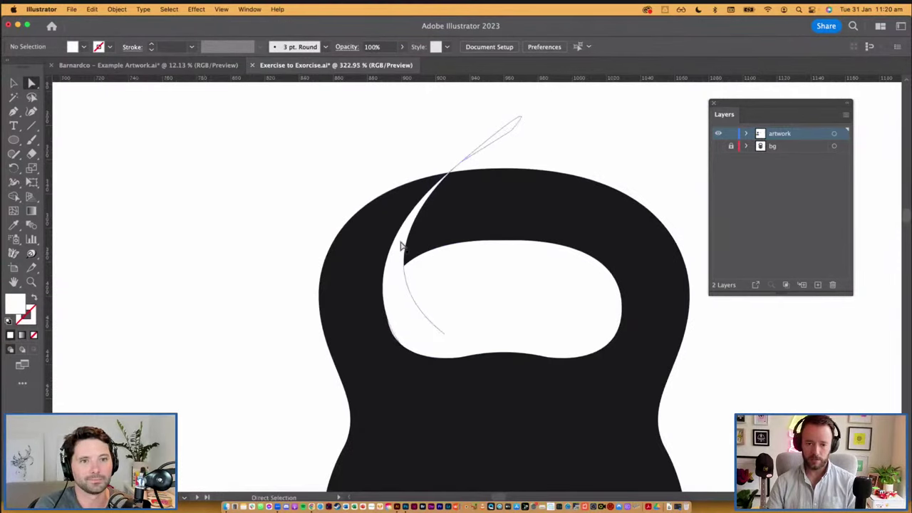
click(401, 246)
click(444, 334)
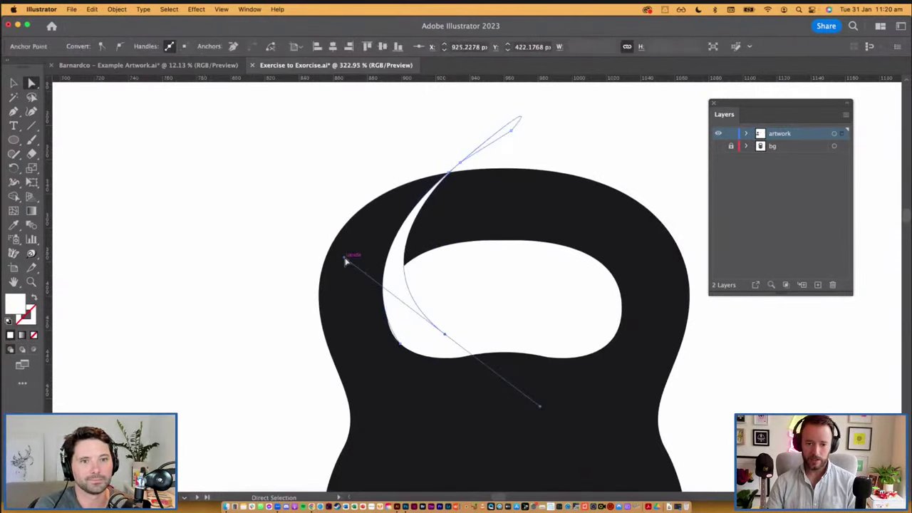
drag(346, 262, 344, 247)
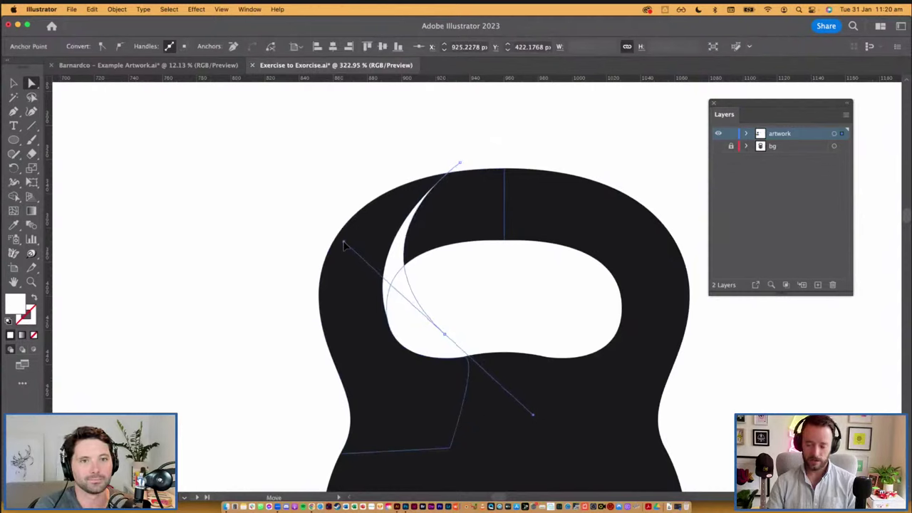
Flatten the curve handle of the sliver's lower inner anchor and move that anchor down toward the bottom of the handle opening.
drag(344, 247, 343, 250)
click(443, 336)
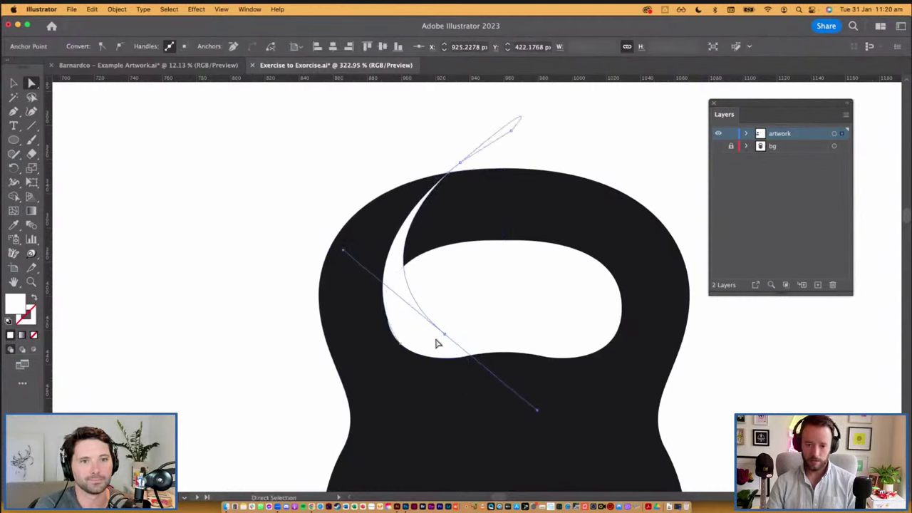
drag(444, 336, 440, 354)
click(505, 290)
scroll(504, 293, down, 5)
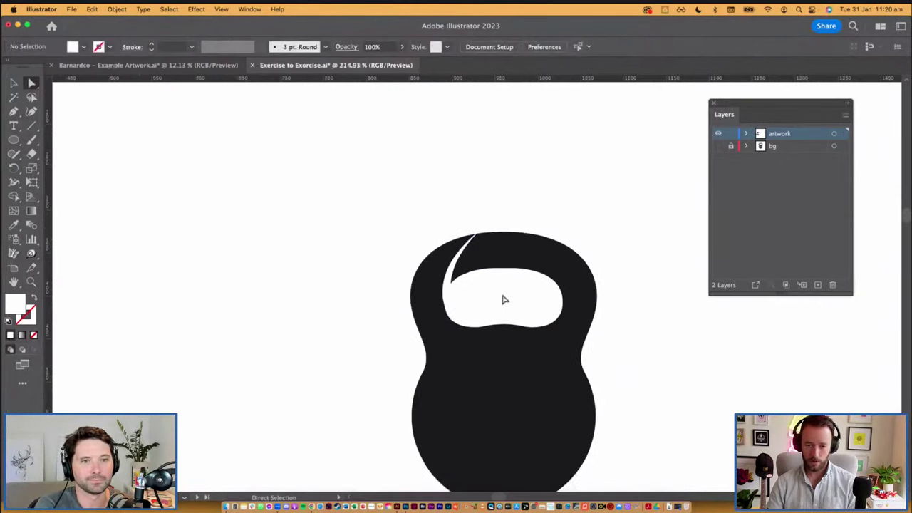
scroll(505, 300, down, 2)
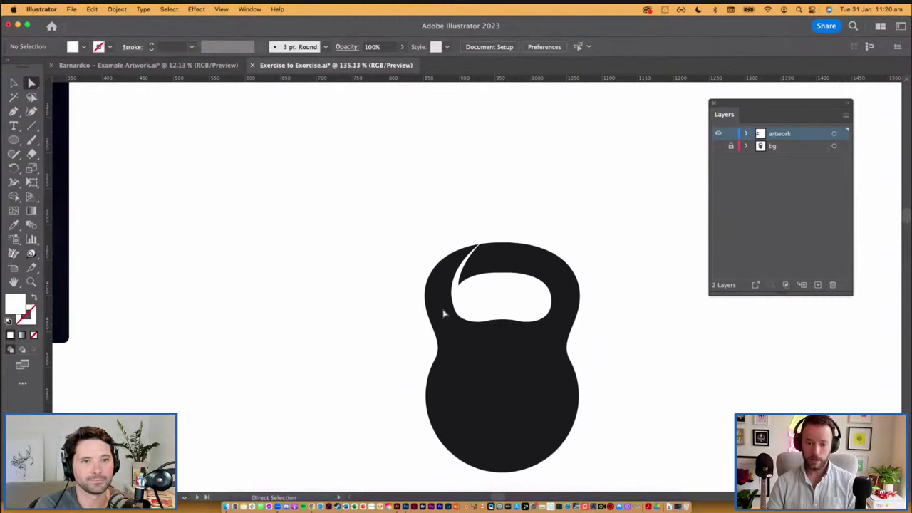
In outline view, move the sliver's lower outer anchor up along the left edge of the handle opening.
drag(444, 324, 523, 360)
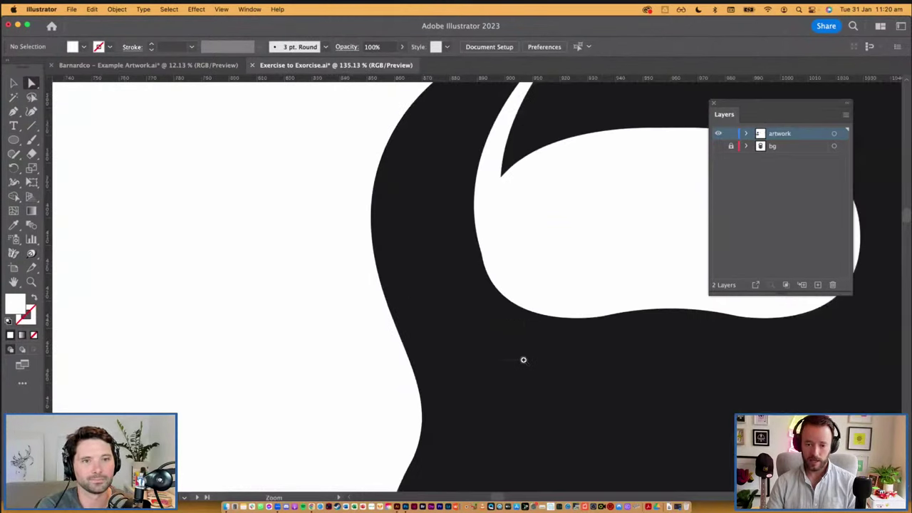
key(super+y)
drag(477, 321, 568, 350)
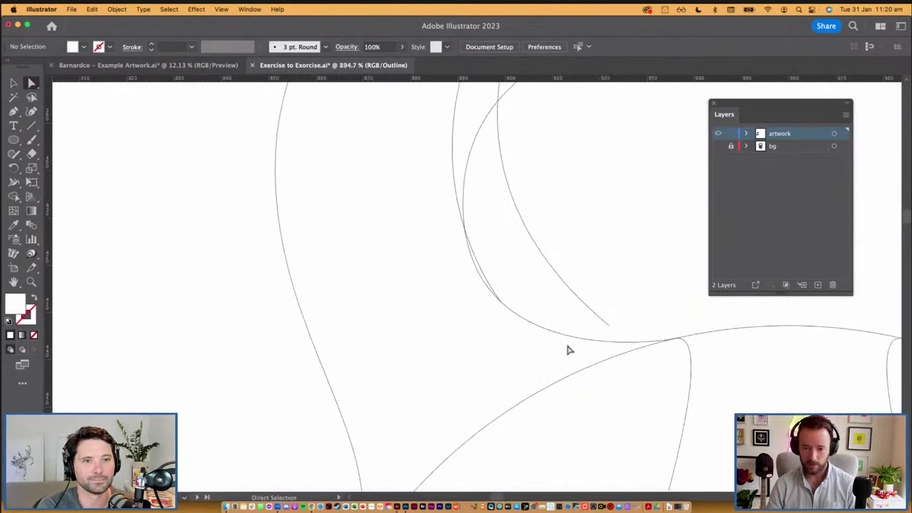
click(501, 302)
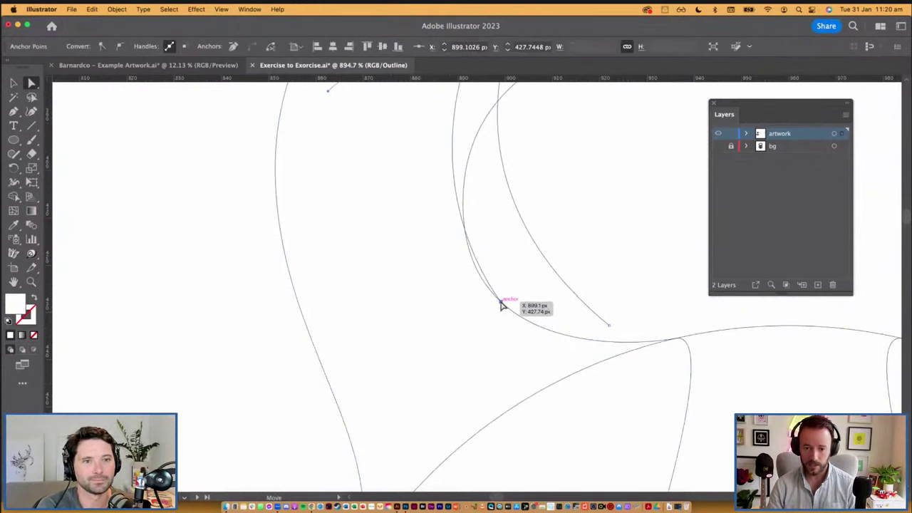
drag(501, 303, 482, 278)
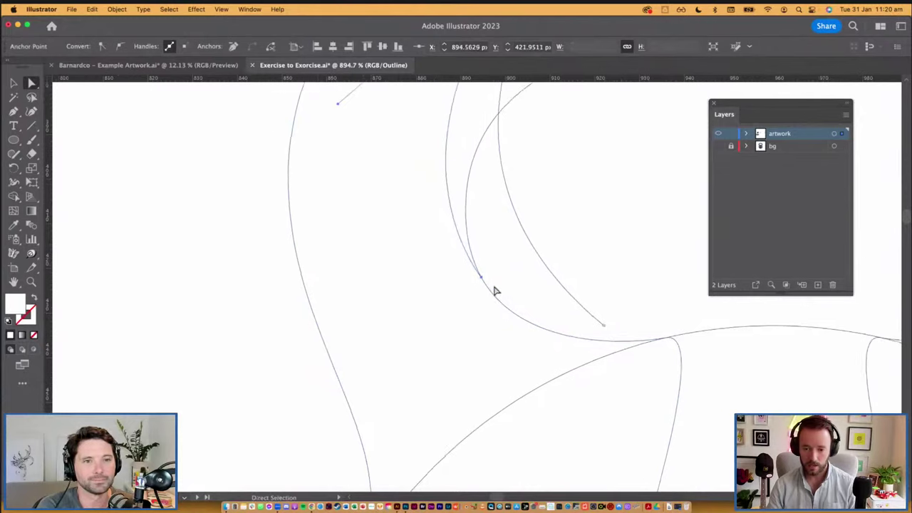
Close the sliver's open lower end with the Pen tool between its outer and inner anchors, and return to preview view.
scroll(495, 291, down, 3)
key(p)
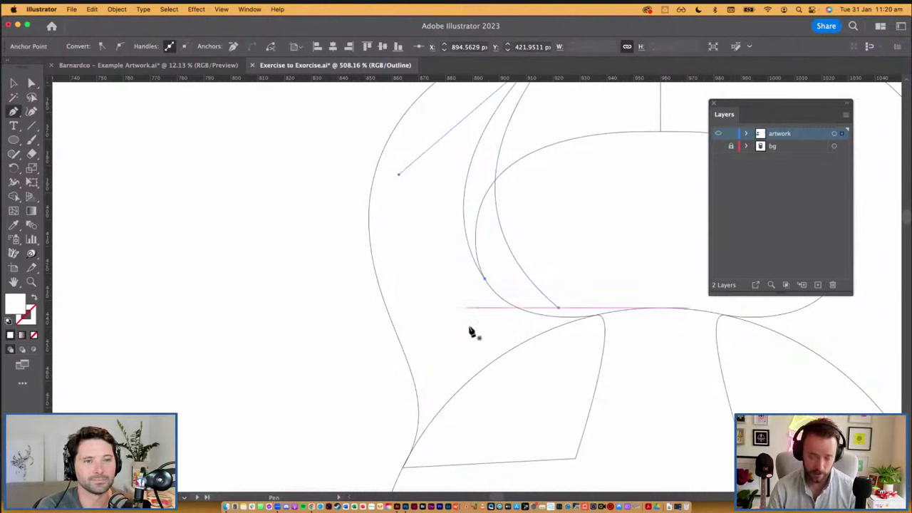
click(485, 279)
click(558, 308)
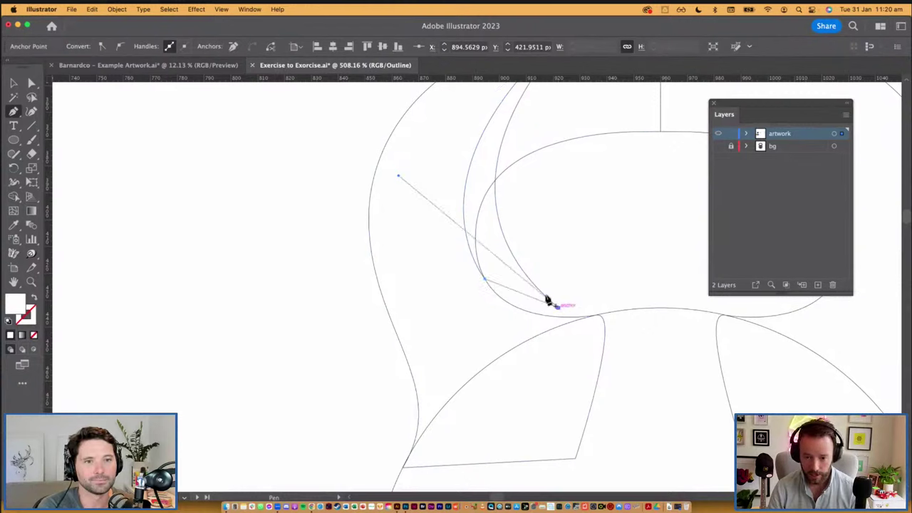
drag(484, 281, 470, 269)
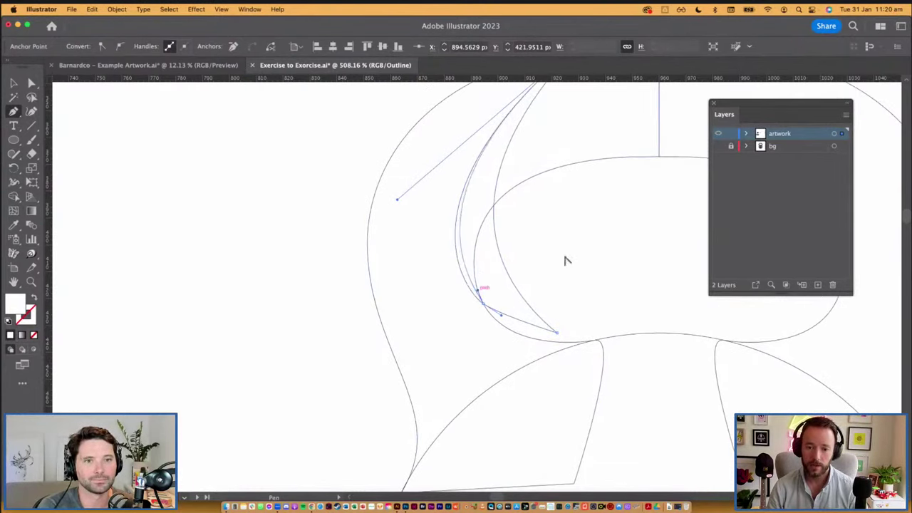
key(super+y)
drag(566, 261, 514, 324)
key(v)
key(super+shift+a)
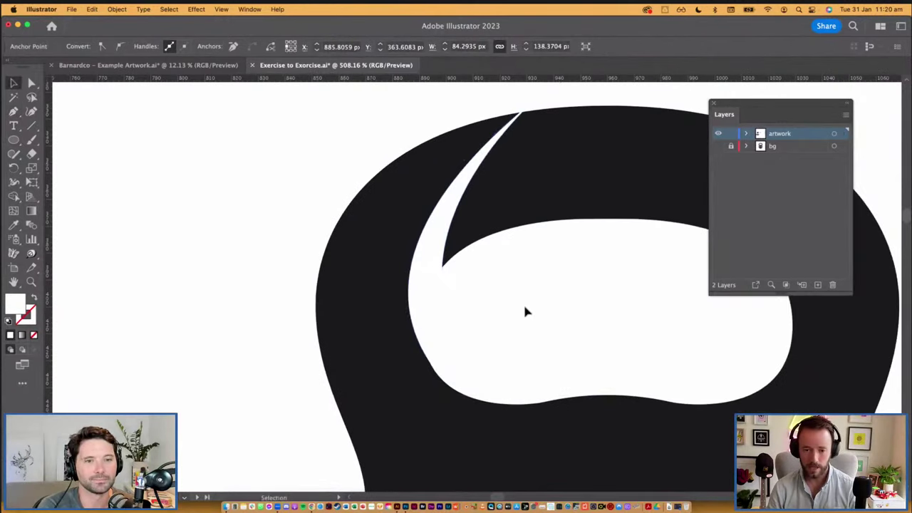
Adjust the curve handle of the sliver's lower outer anchor so its outer edge flows into the handle opening.
click(523, 303)
scroll(523, 302, down, 3)
key(z)
drag(379, 229, 586, 392)
drag(533, 346, 456, 392)
click(407, 249)
alt+super+click(563, 346)
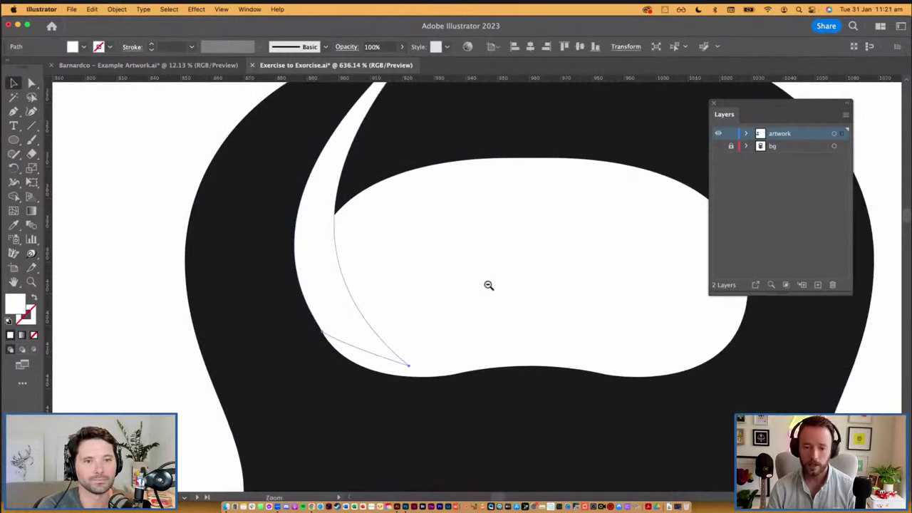
alt+super+click(476, 277)
alt+super+click(470, 273)
key(a)
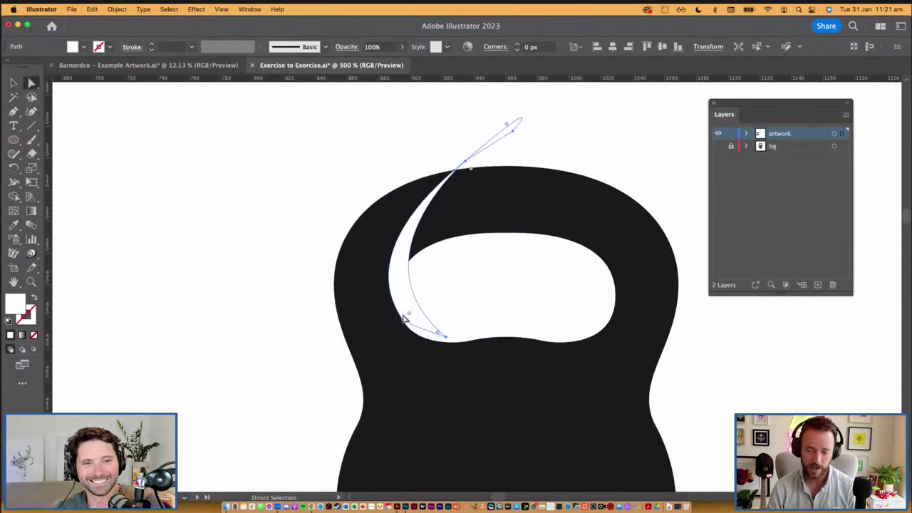
click(403, 320)
drag(351, 262, 363, 232)
click(504, 284)
scroll(504, 284, down, 2)
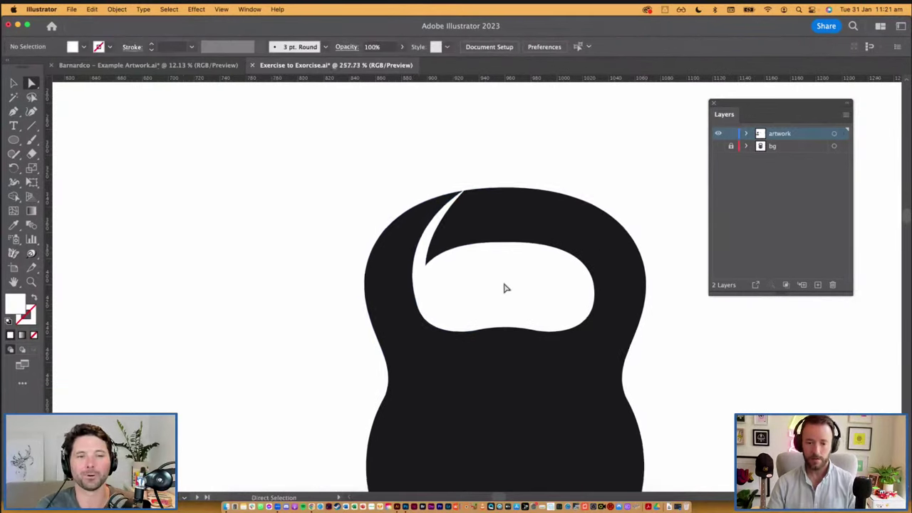
Move the sliver's upper inner anchor down and left toward the handle's top edge to sharpen its tip.
scroll(504, 288, down, 3)
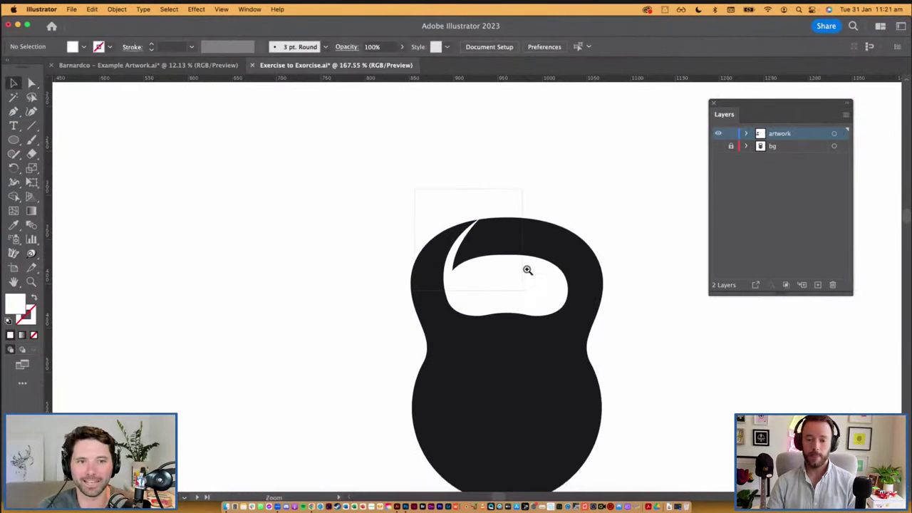
drag(527, 270, 522, 291)
key(a)
click(535, 183)
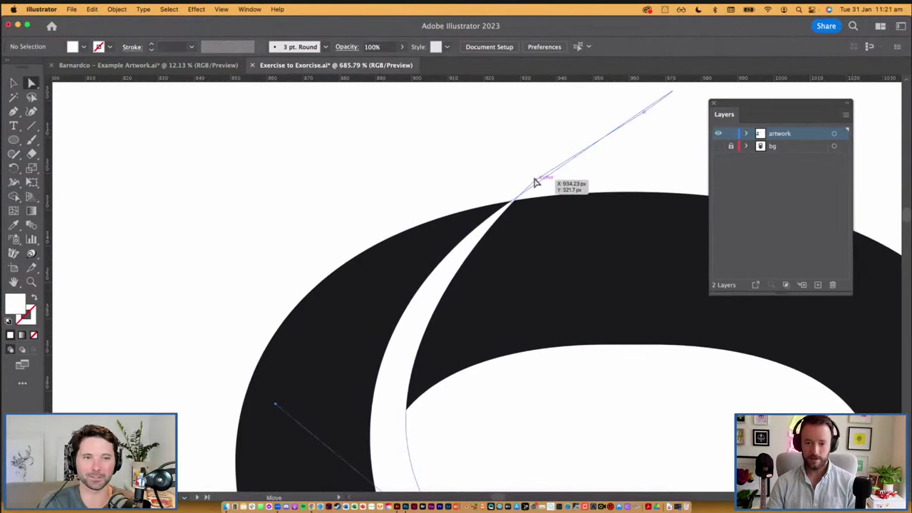
drag(535, 183, 522, 201)
click(549, 419)
scroll(550, 419, down, 5)
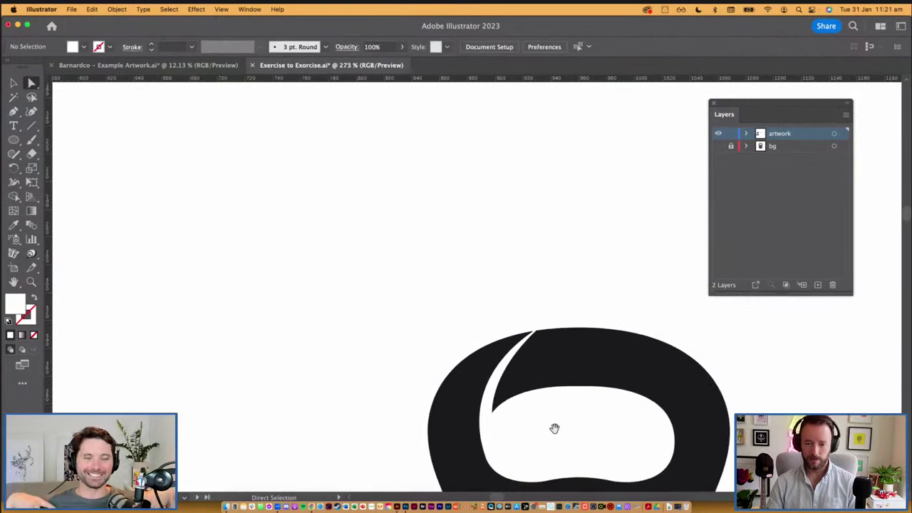
drag(554, 428, 470, 263)
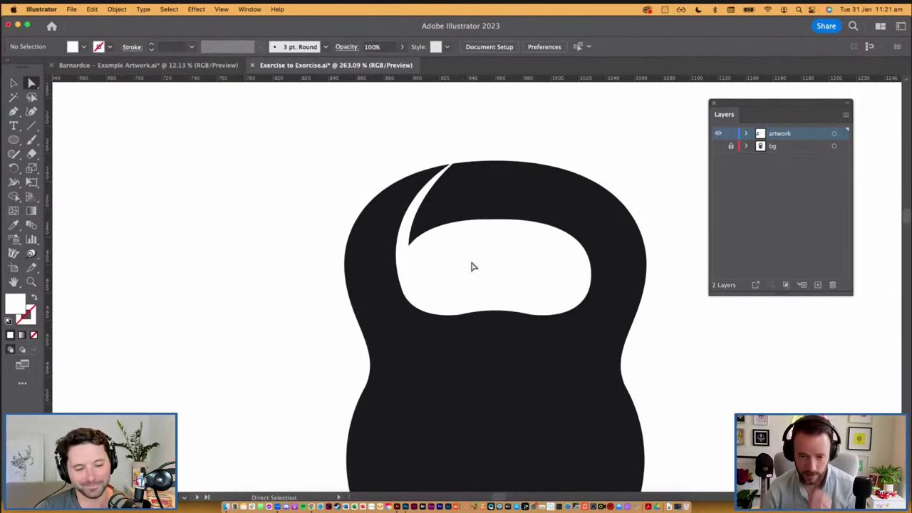
Pull the sliver's overlong upper anchors and curve handle in close to the handle's top edge.
scroll(471, 267, down, 2)
key(v)
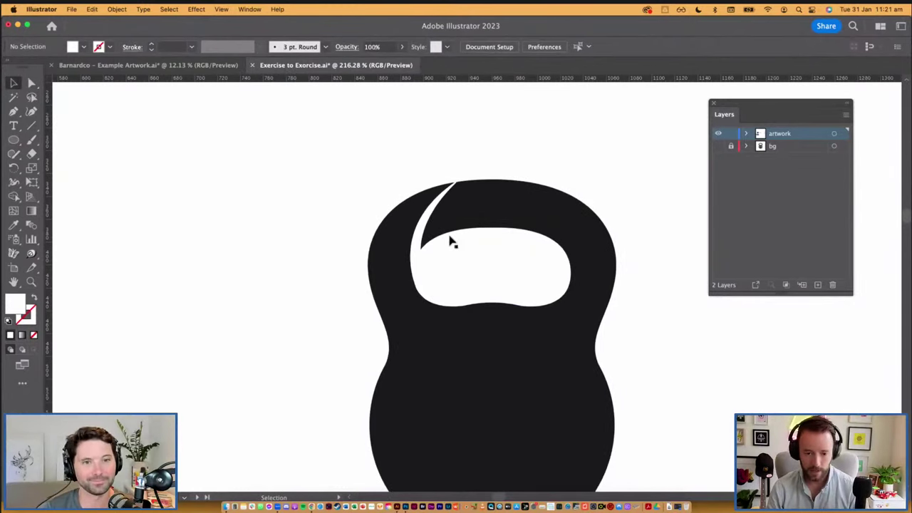
key(a)
click(503, 150)
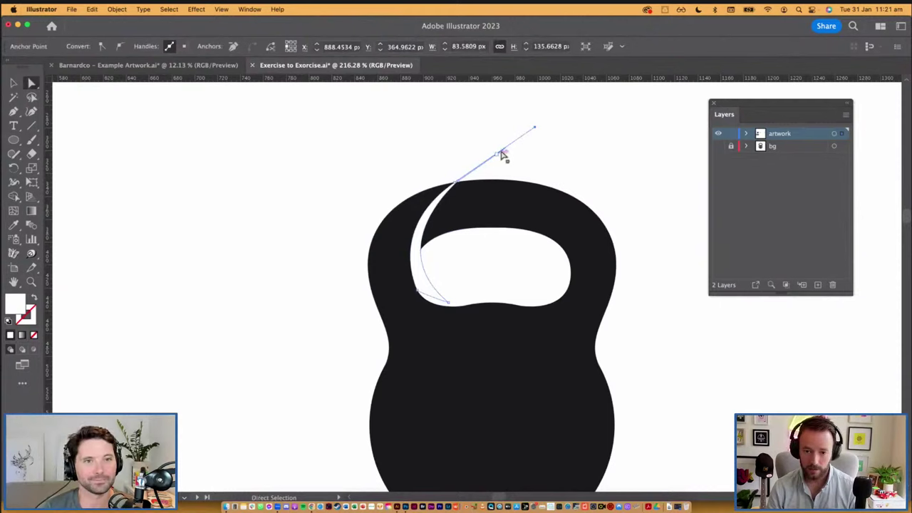
mouse_move(502, 154)
mouse_down()
mouse_move(468, 171)
mouse_move(488, 164)
mouse_up()
drag(536, 131, 510, 141)
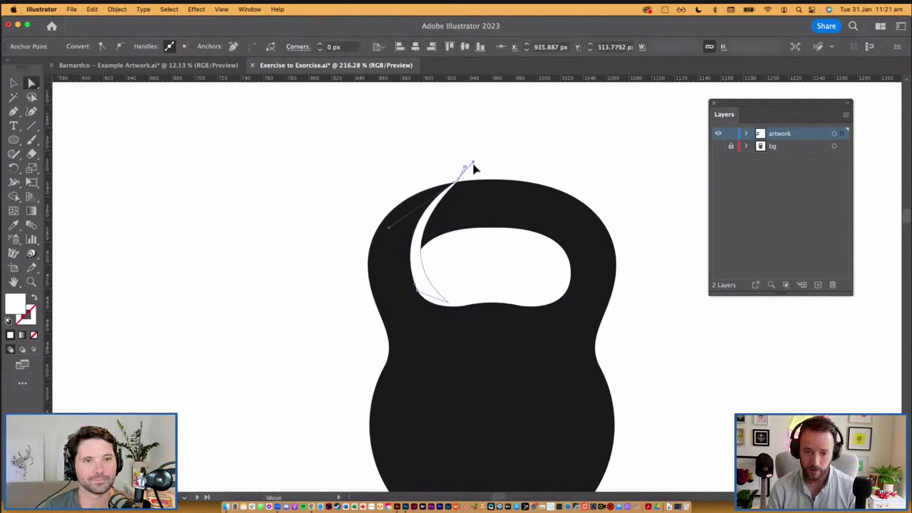
key(v)
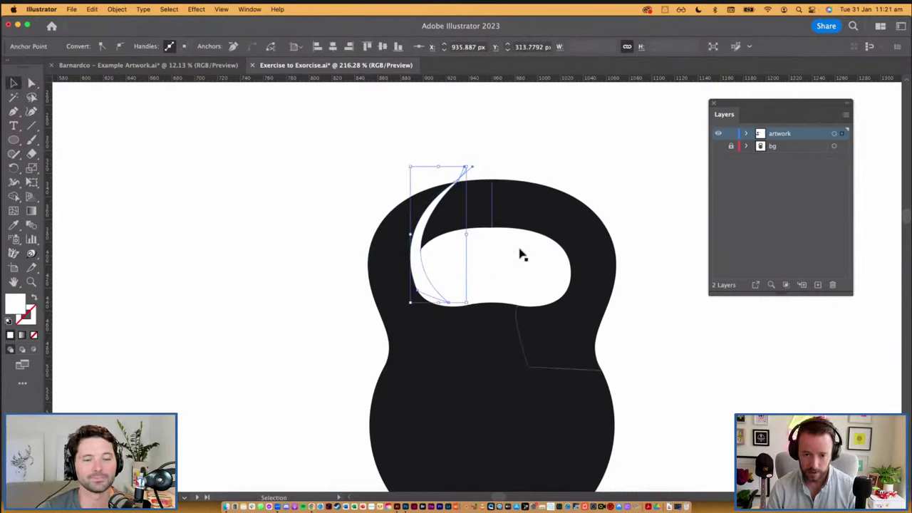
click(357, 151)
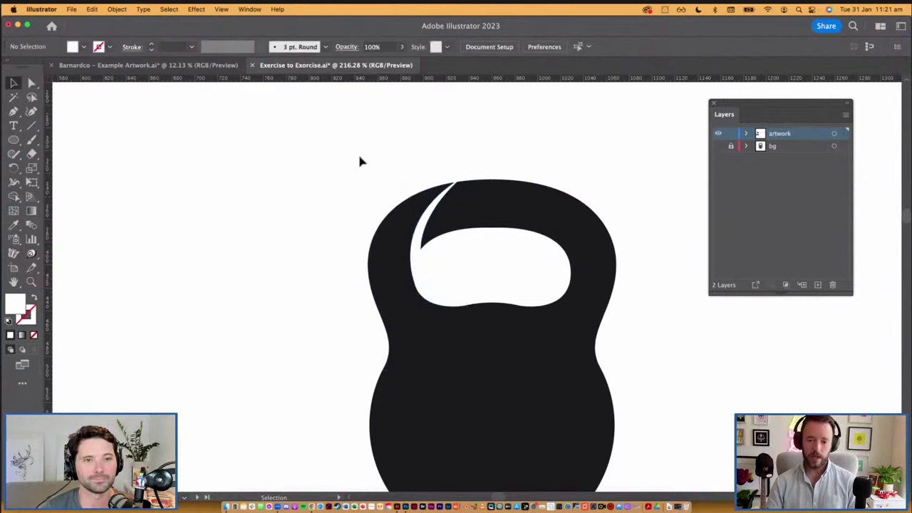
Mirror a copy of the white sliver and the left handle half horizontally and place it on the kettlebell's right side.
key(space)
drag(374, 168, 348, 102)
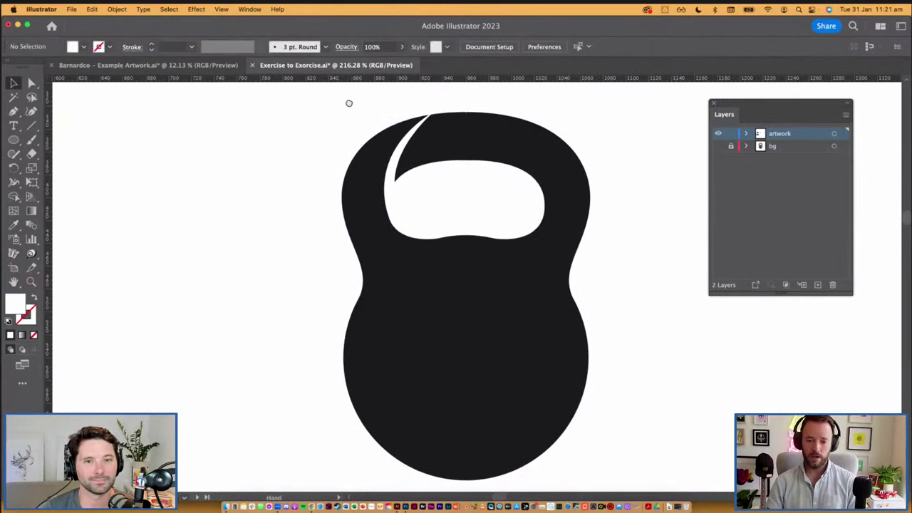
click(405, 151)
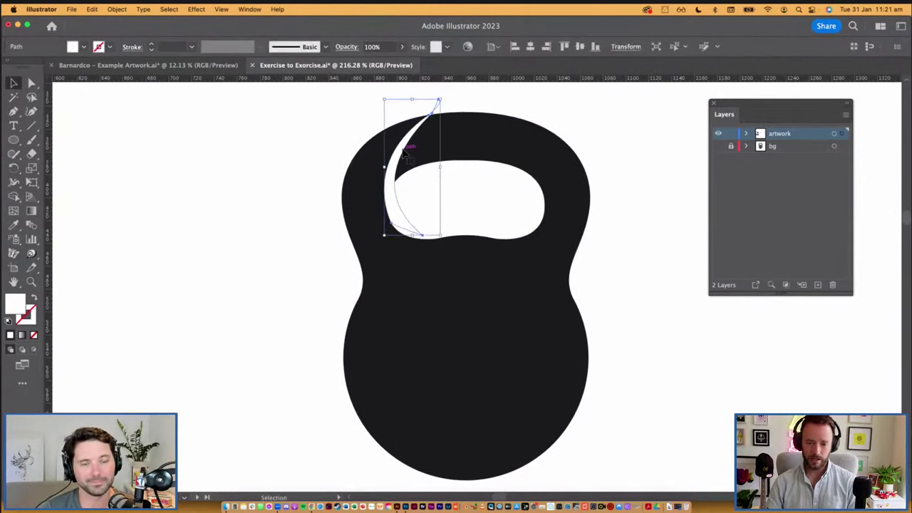
shift+click(370, 207)
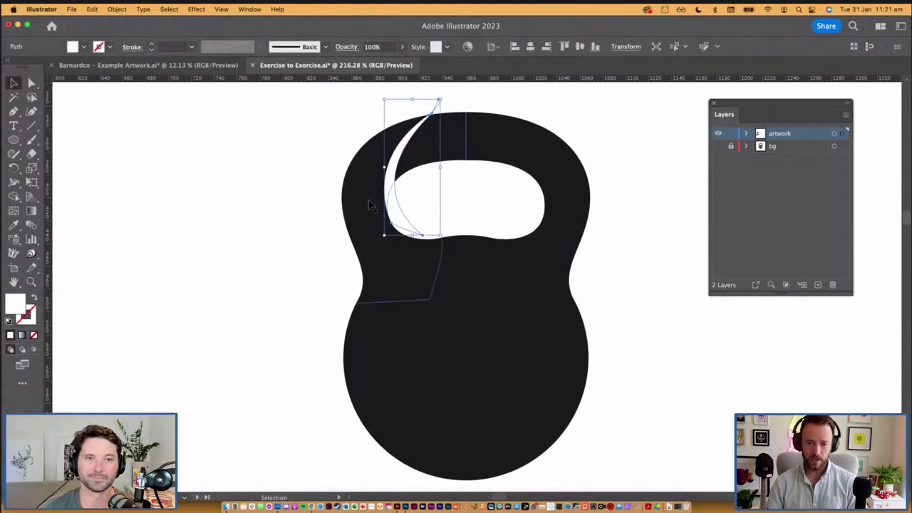
key(super+d)
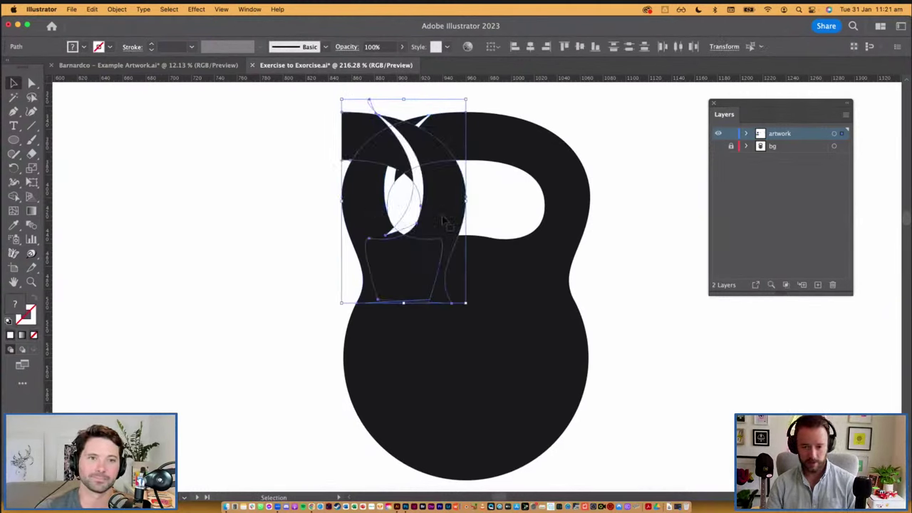
drag(443, 215, 506, 217)
drag(548, 215, 567, 213)
Examine the mirrored handle half in outline view and both white cuts on the kettlebell in preview view.
key(ctrl+y)
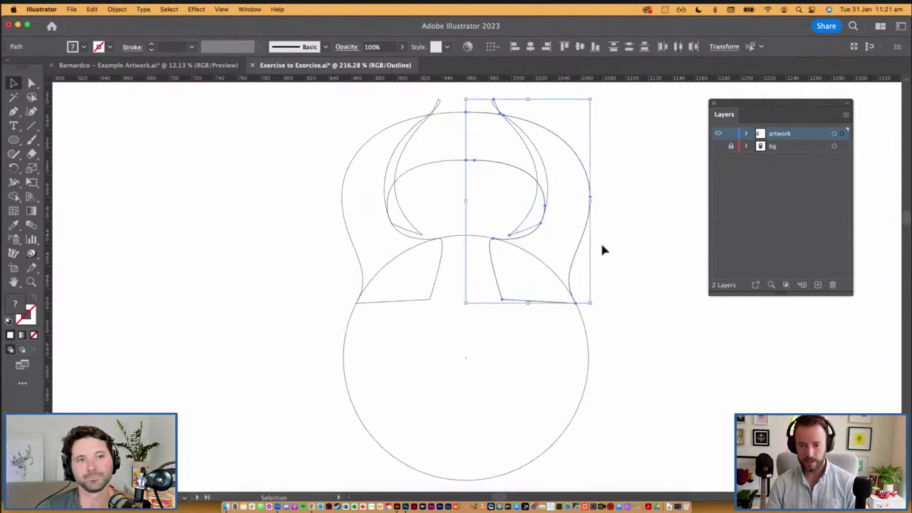
click(601, 241)
click(589, 225)
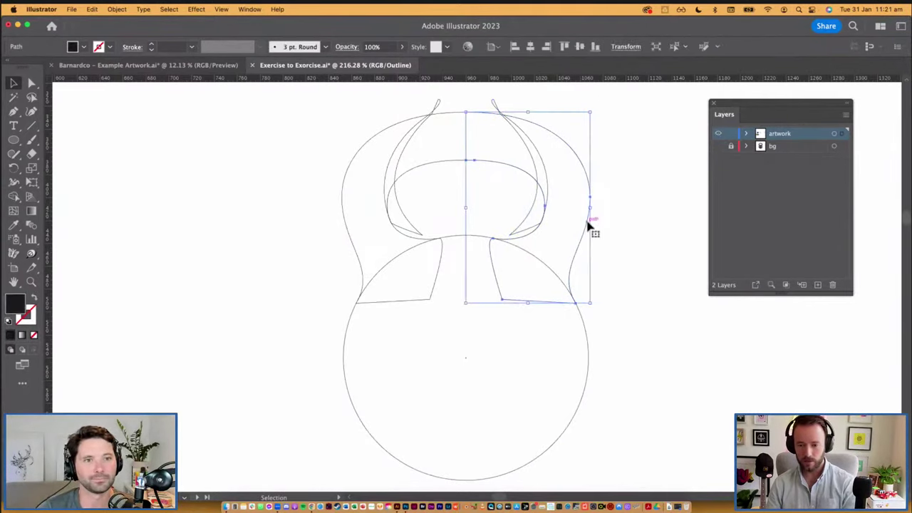
click(611, 224)
key(a)
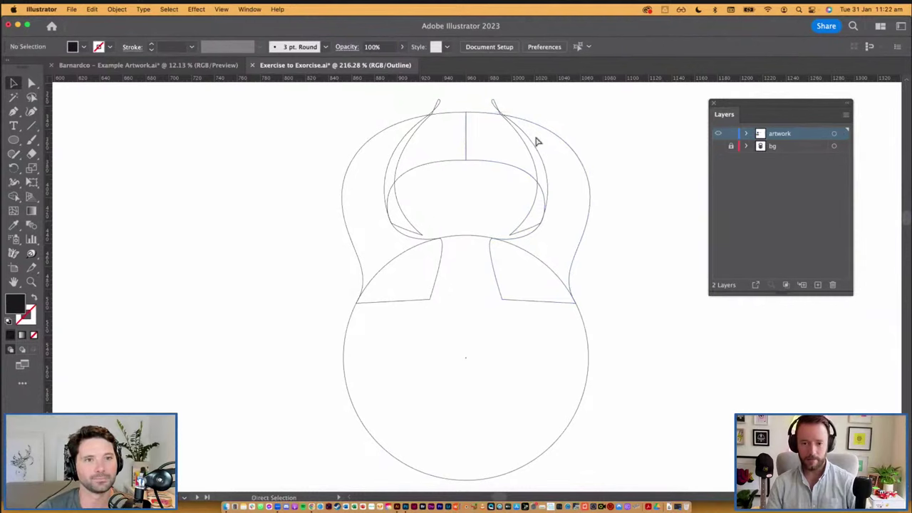
key(ctrl+y)
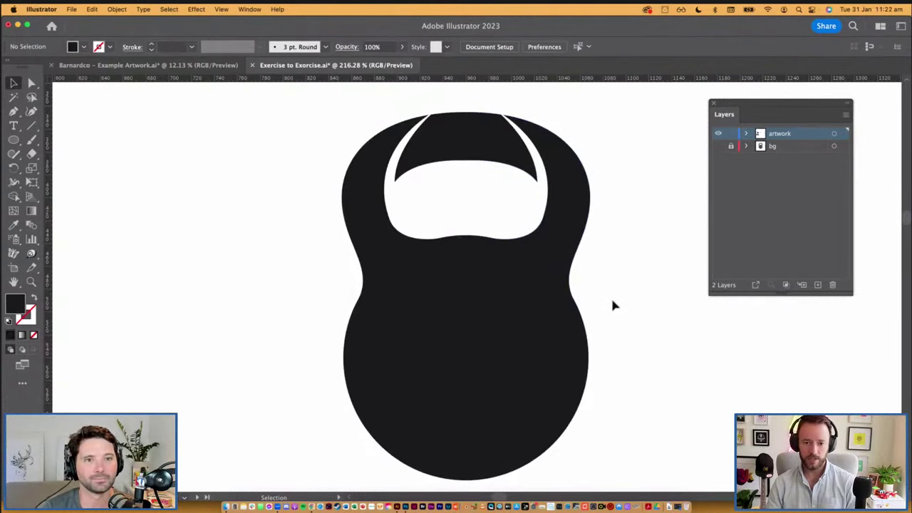
scroll(599, 314, down, 4)
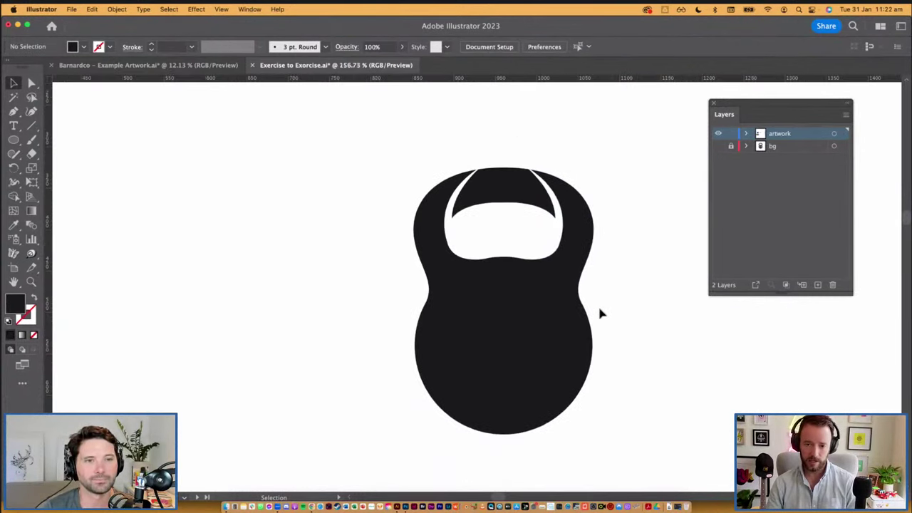
scroll(599, 314, down, 2)
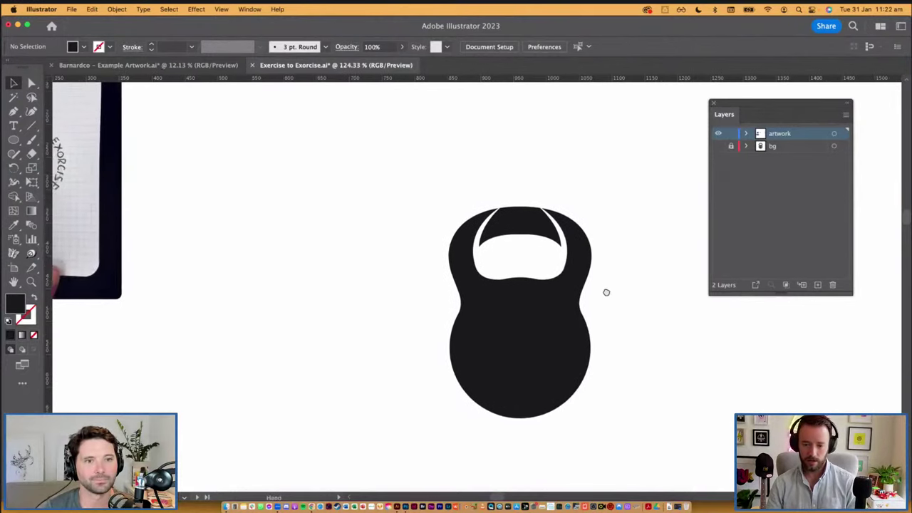
drag(605, 292, 595, 273)
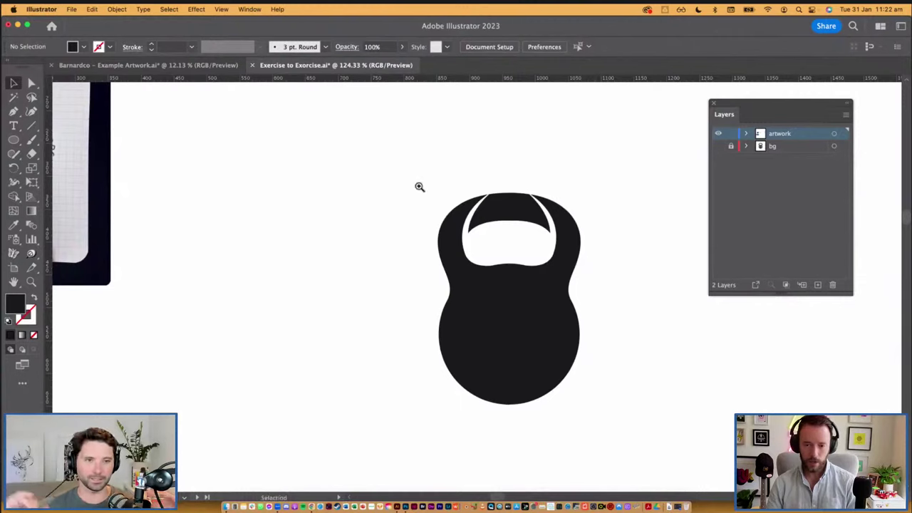
drag(419, 171, 587, 318)
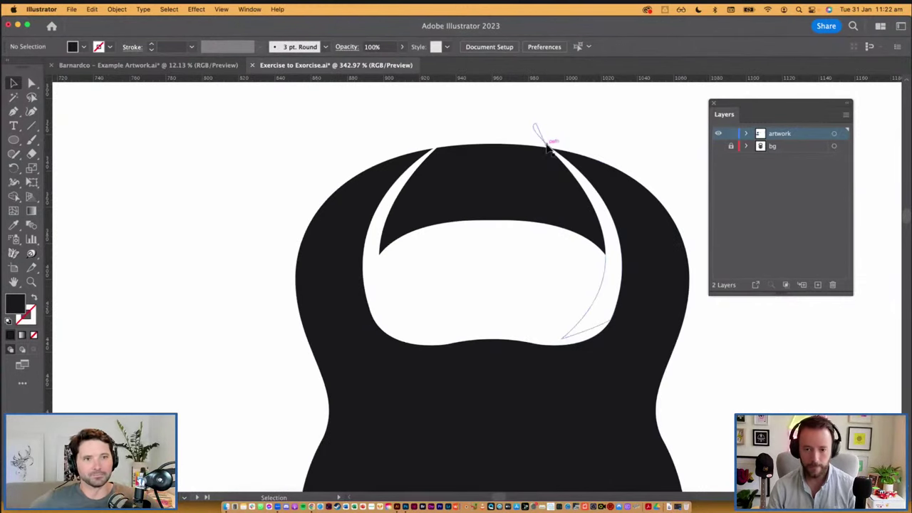
Examine the whole kettlebell silhouette with its white handle cuts at actual size and beside the notebook sketch.
scroll(504, 265, down, 5)
drag(504, 264, 494, 220)
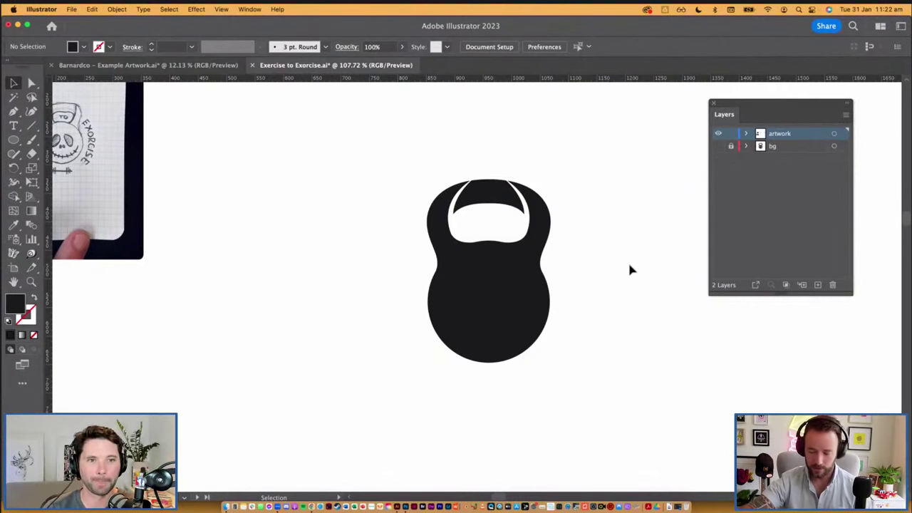
alt+super+click(506, 292)
alt+super+click(505, 292)
alt+super+click(505, 292)
drag(540, 307, 518, 330)
drag(496, 222, 353, 391)
drag(452, 379, 339, 396)
drag(293, 343, 609, 275)
drag(342, 279, 660, 324)
super+click(548, 288)
super+click(548, 289)
click(482, 321)
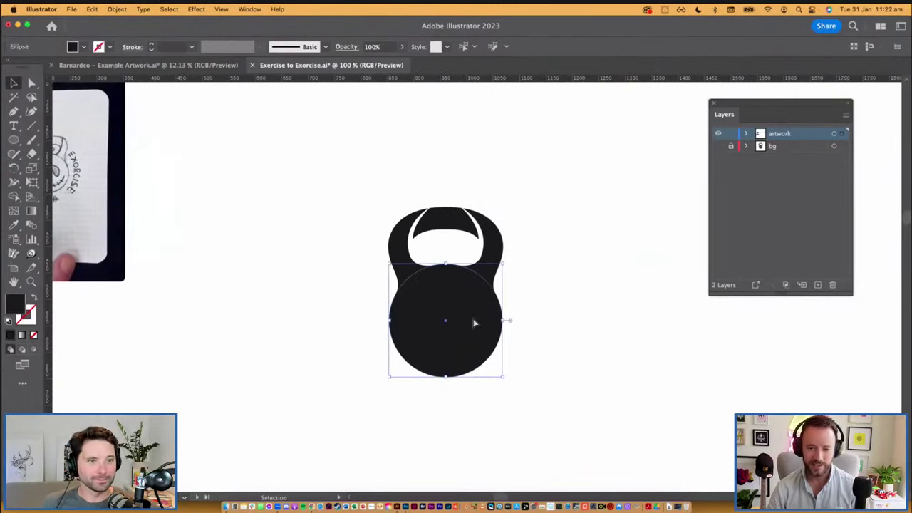
key(super+1)
click(608, 318)
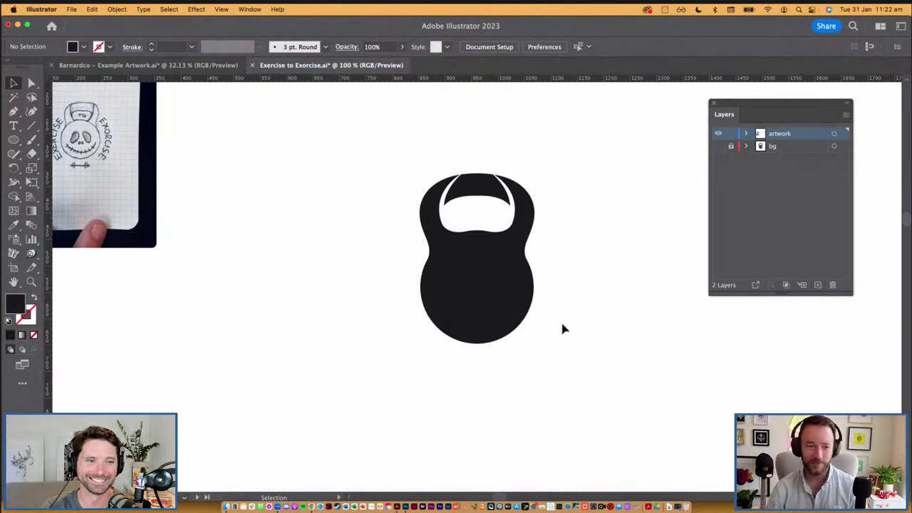
scroll(563, 328, down, 1)
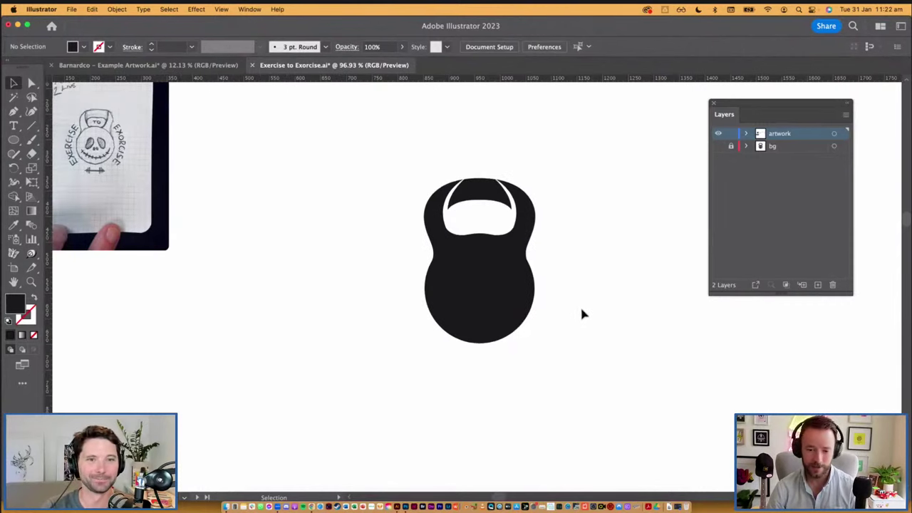
drag(580, 305, 586, 300)
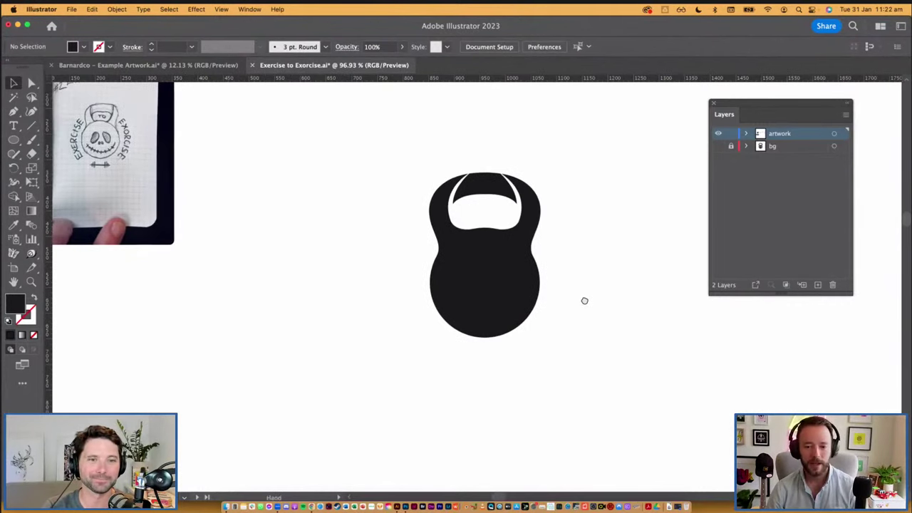
Move the notebook sketch photo close beside the kettlebell's left side as a reference for the face.
mouse_move(114, 171)
mouse_down()
mouse_move(204, 258)
mouse_move(308, 302)
mouse_up()
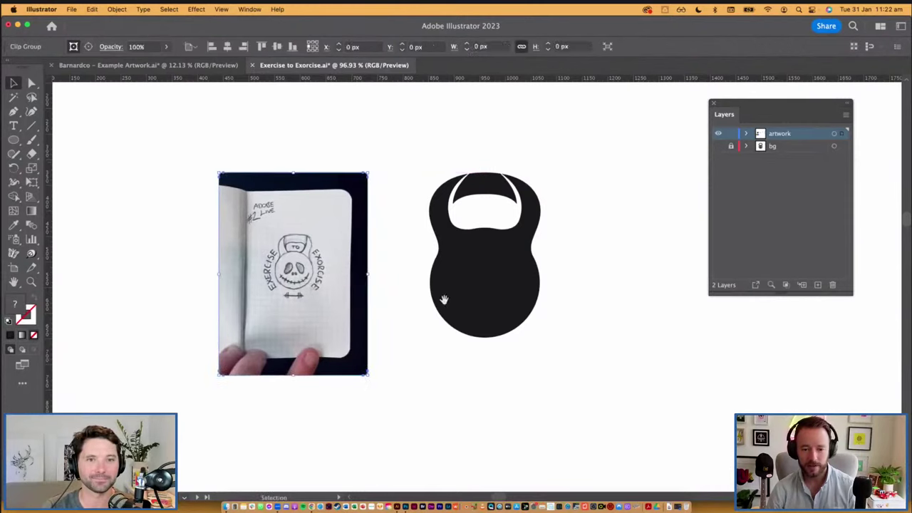
super+click(445, 299)
super+click(446, 299)
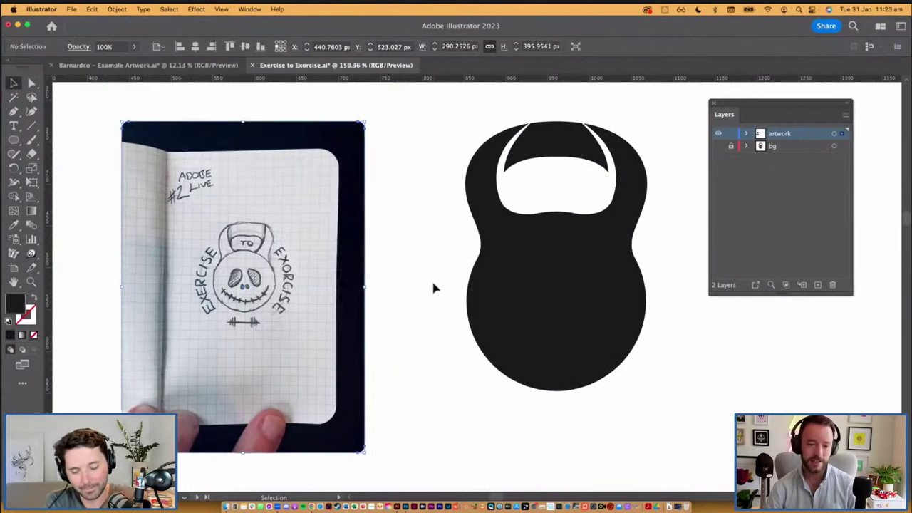
click(431, 278)
scroll(430, 281, up, 1)
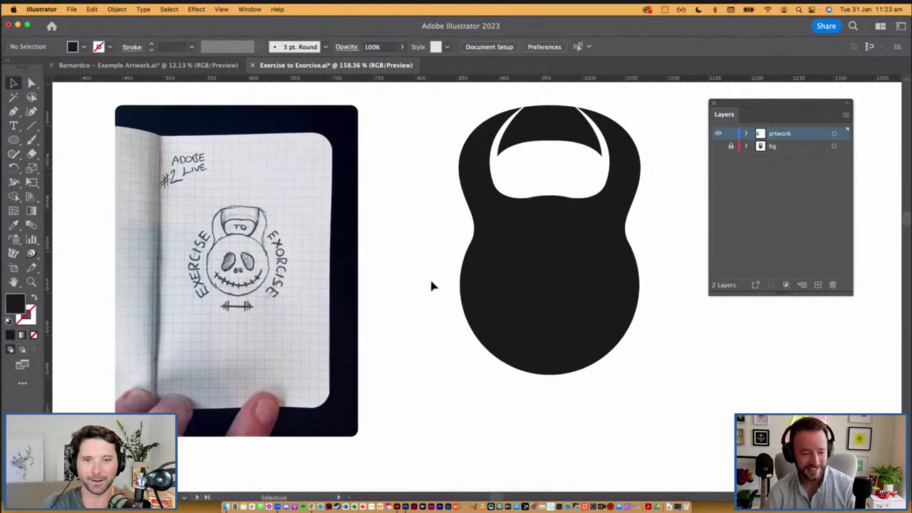
mouse_move(425, 275)
mouse_down()
mouse_move(423, 291)
mouse_move(429, 285)
mouse_up()
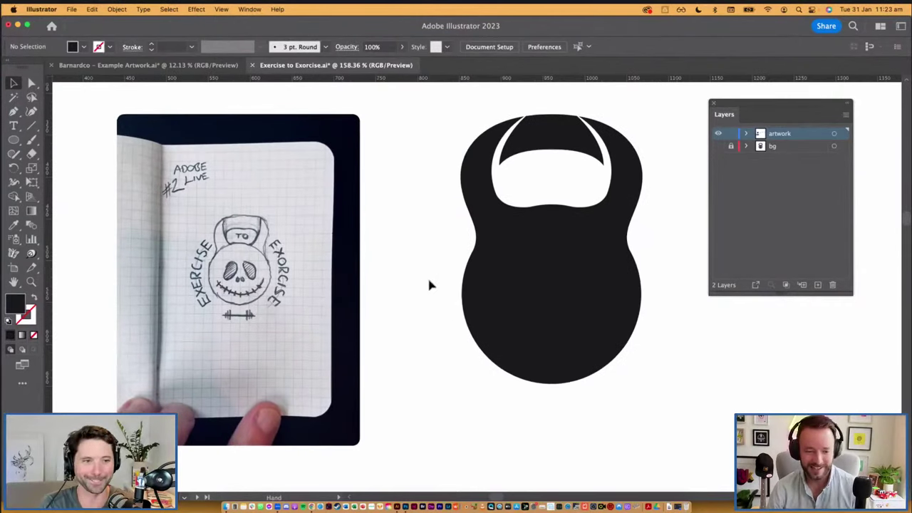
click(575, 345)
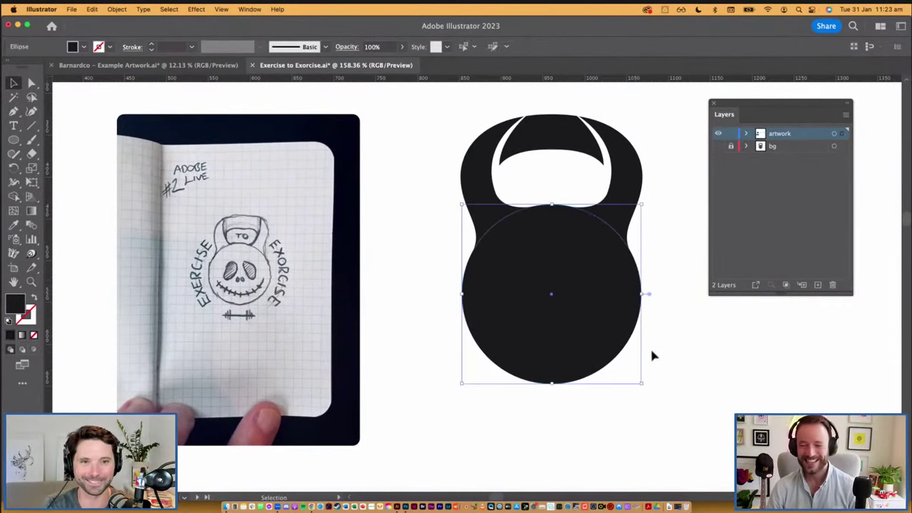
click(667, 366)
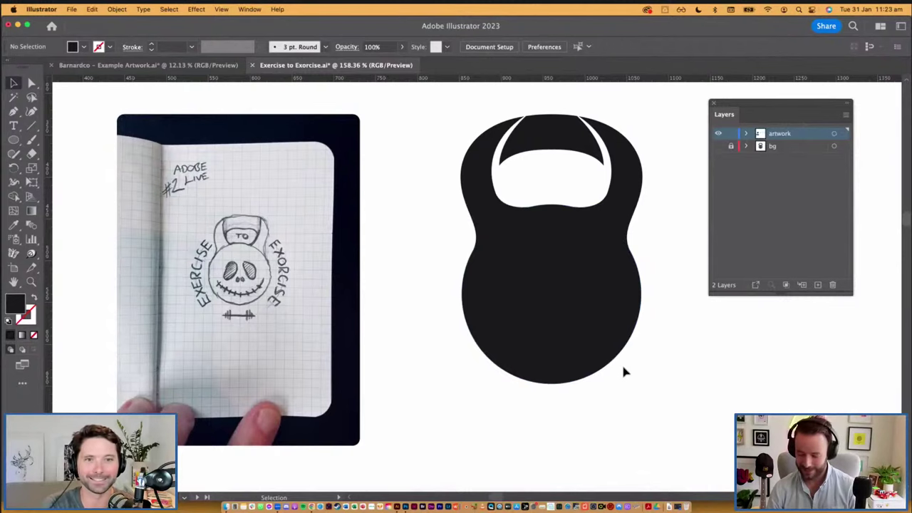
drag(461, 369, 453, 360)
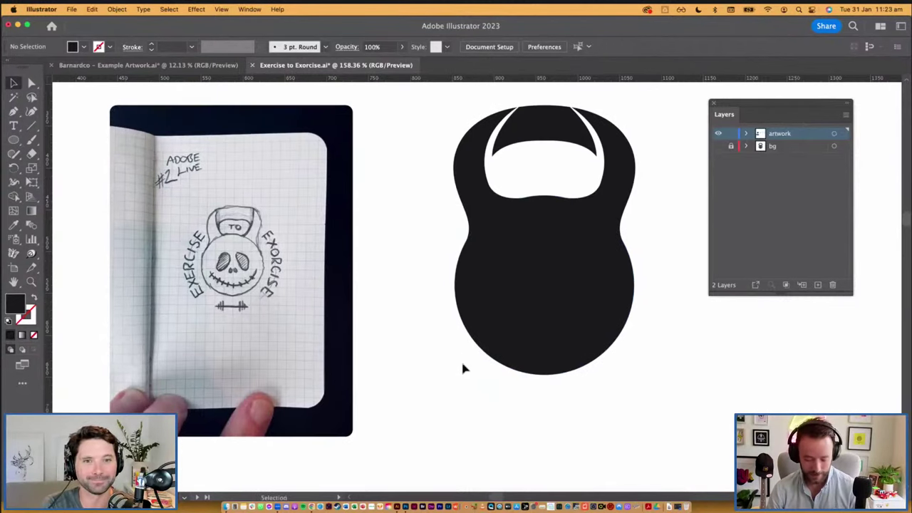
Draw a freehand teardrop-shaped left eye on the kettlebell's ball with the Pencil tool and fill it white.
click(13, 154)
drag(12, 155, 64, 167)
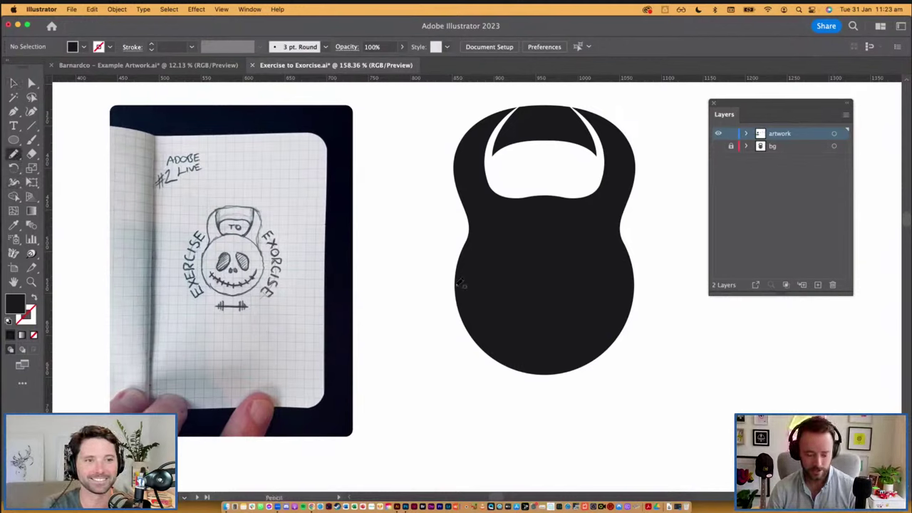
key(super)
click(84, 47)
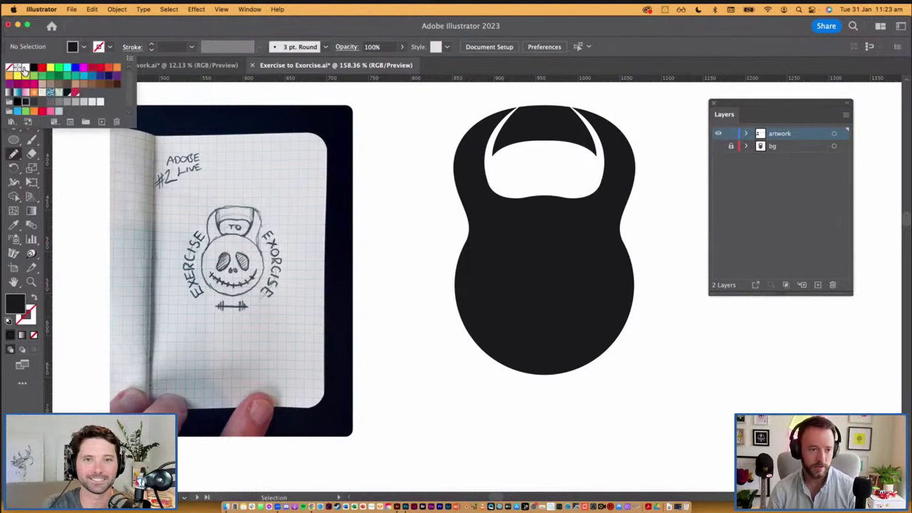
click(25, 67)
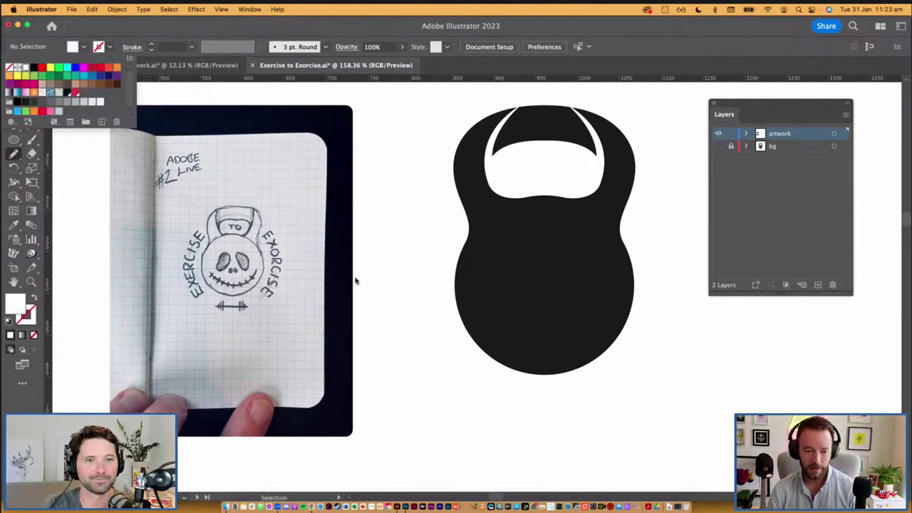
key(n)
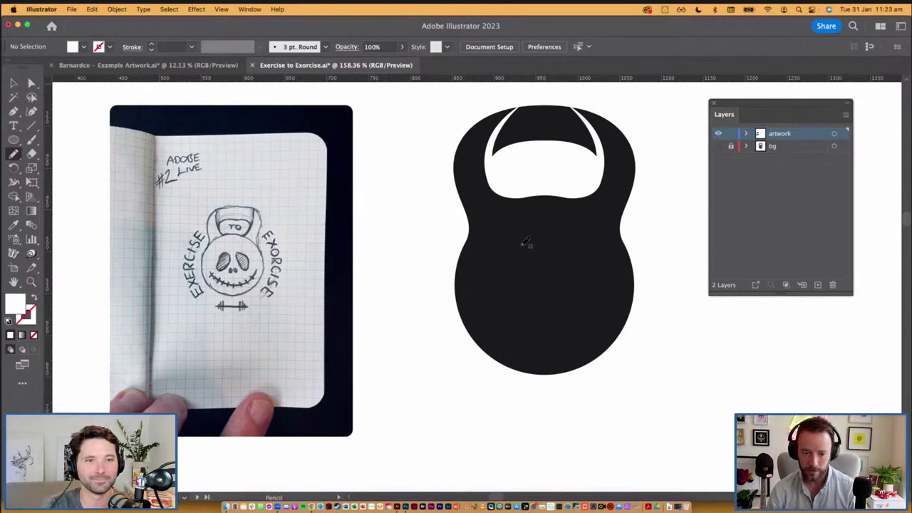
mouse_move(510, 254)
mouse_down()
mouse_move(501, 274)
mouse_move(508, 289)
mouse_move(520, 290)
mouse_move(538, 251)
mouse_move(530, 245)
mouse_up()
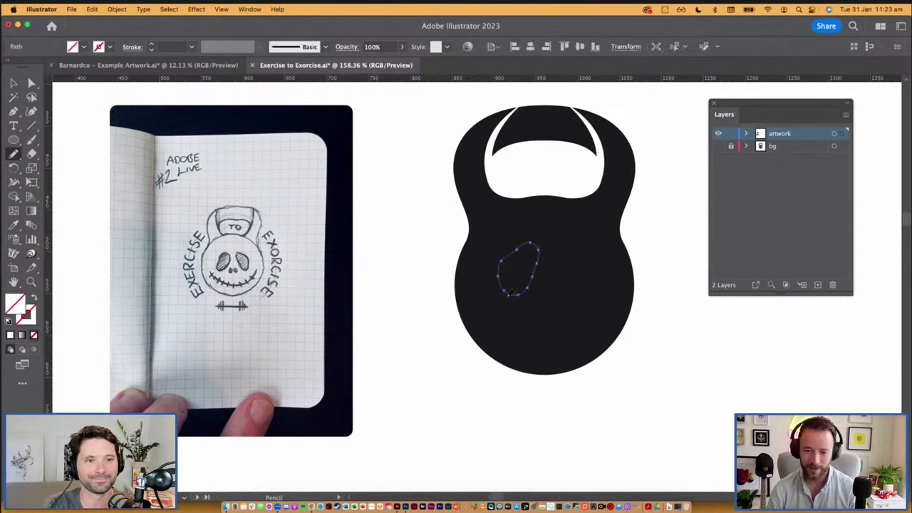
key(i)
click(426, 281)
key(v)
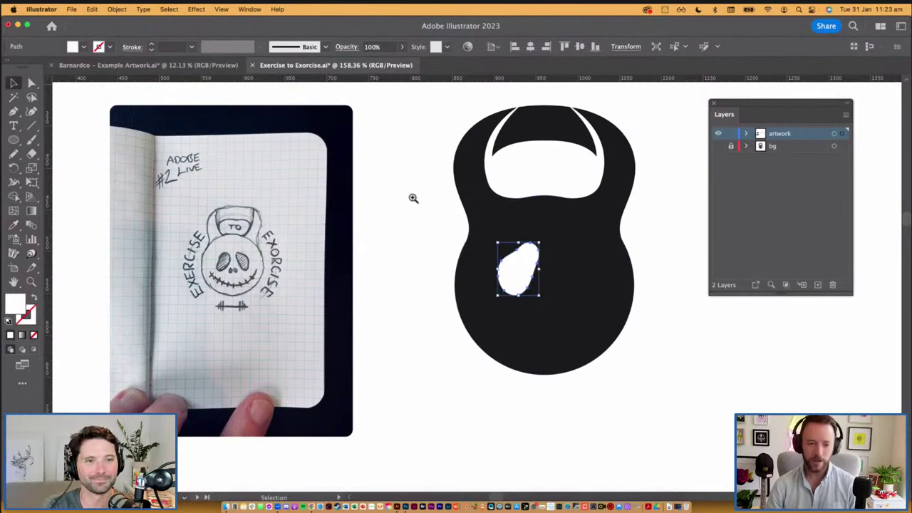
Redraw the left eye's top, inner side and bottom edges with the Pencil tool to smooth its outline.
drag(414, 198, 640, 412)
drag(560, 315, 531, 338)
key(n)
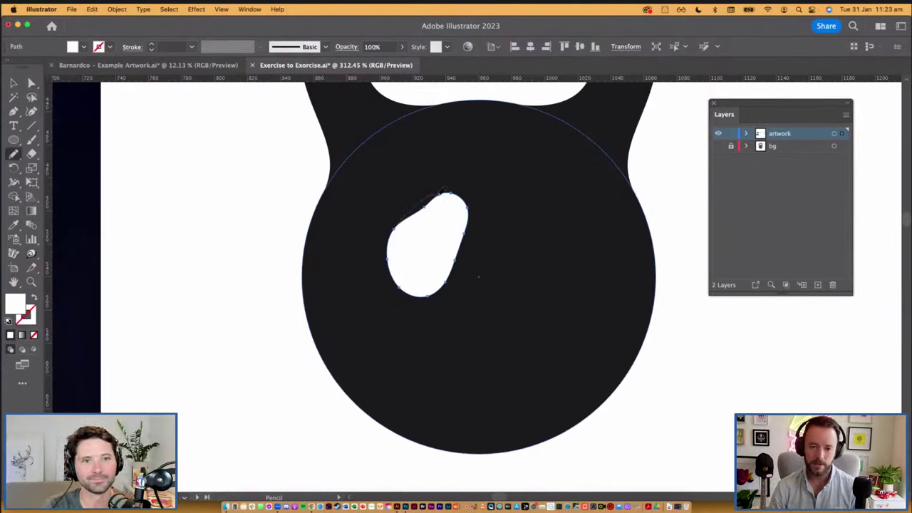
drag(455, 190, 469, 220)
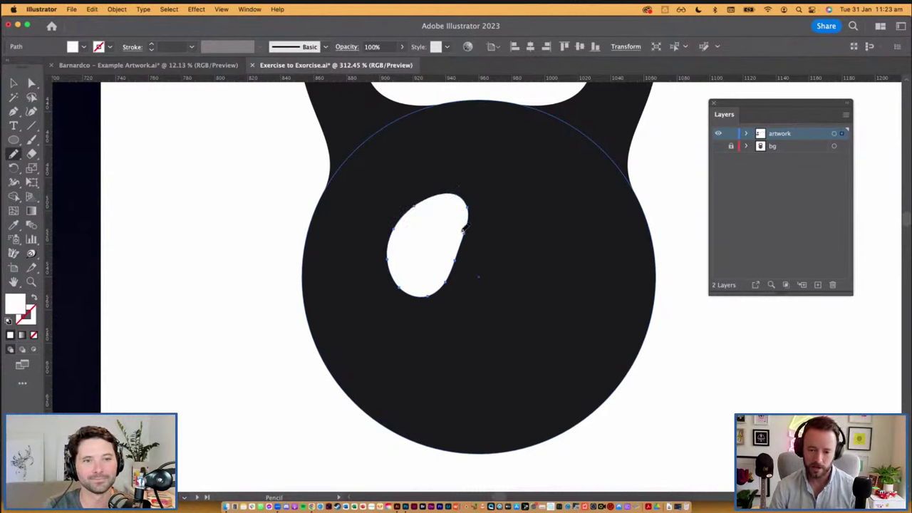
drag(446, 191, 409, 208)
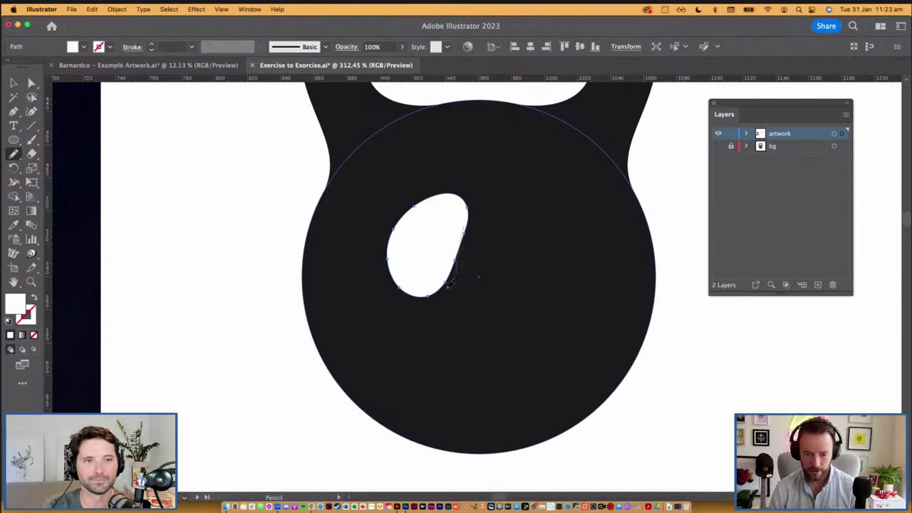
drag(430, 292, 413, 288)
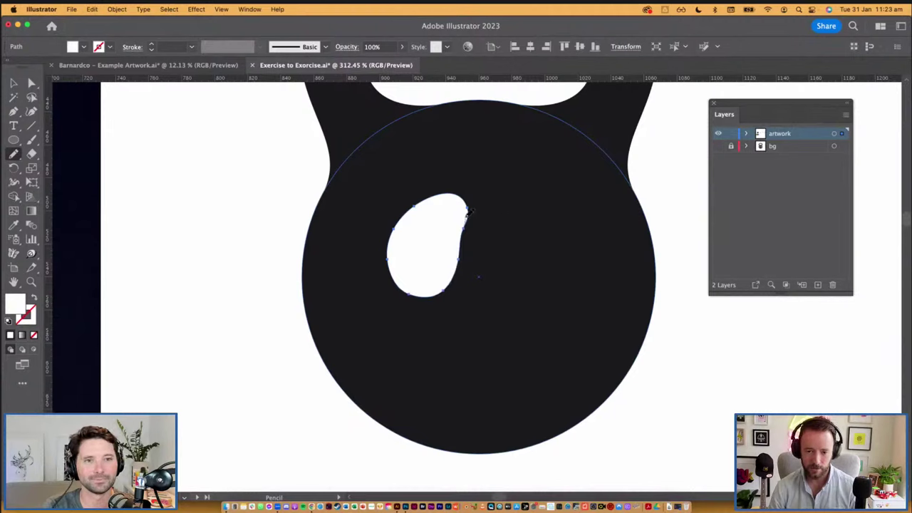
drag(456, 198, 432, 193)
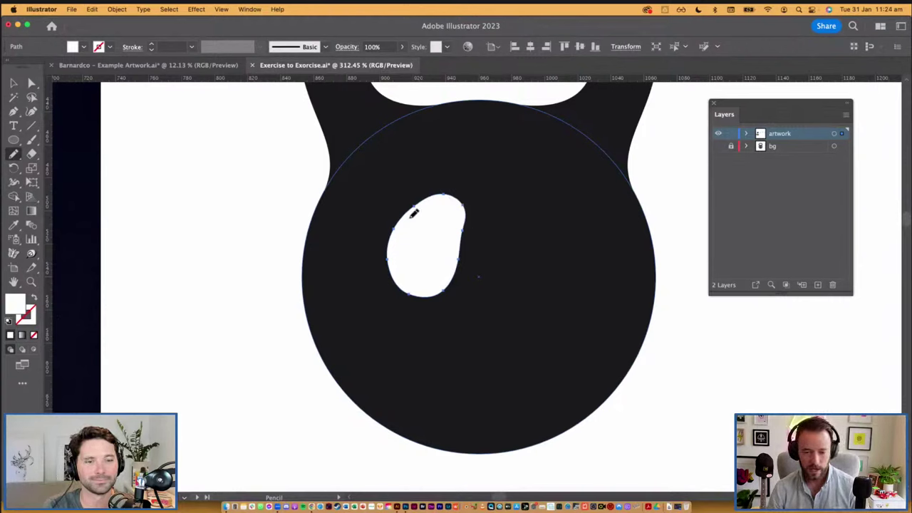
Mirror a copy of the left eye horizontally and place it level on the ball's right side.
key(v)
click(446, 255)
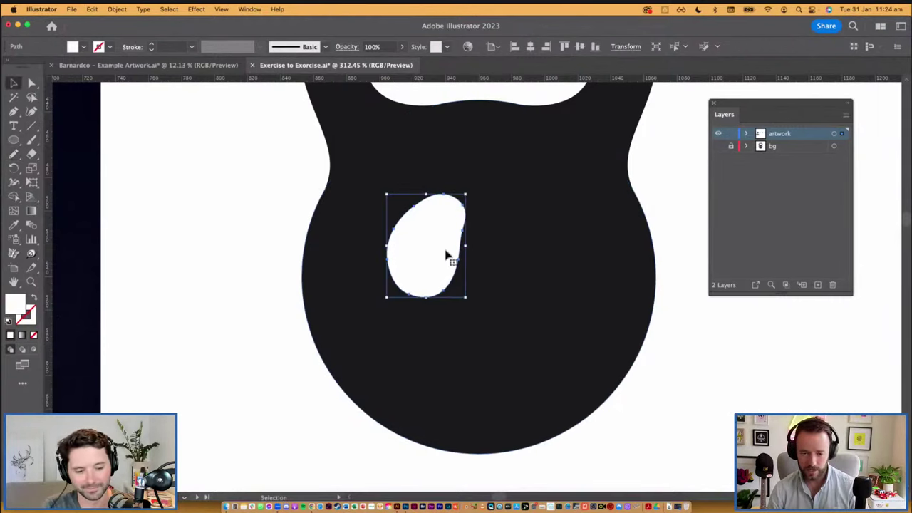
key(super+d)
drag(449, 269, 558, 267)
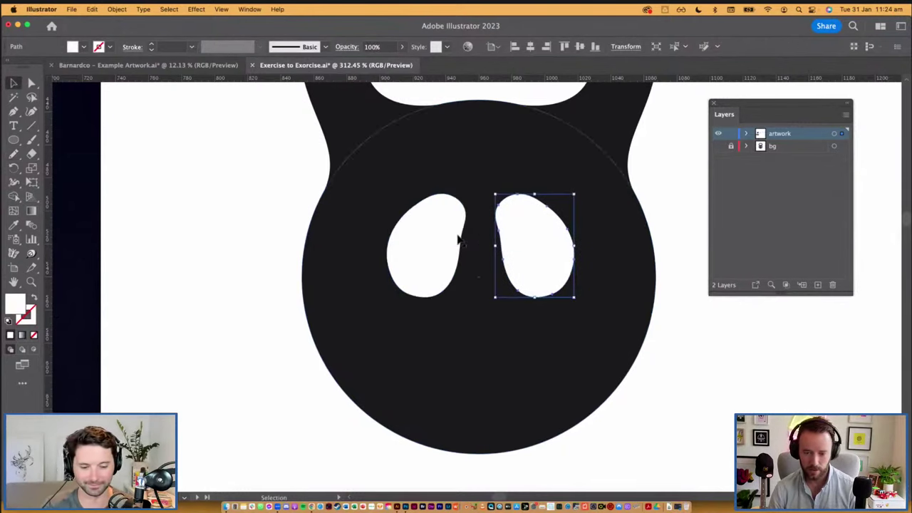
Rotate both eyes slightly so that their tops lean toward each other.
click(443, 244)
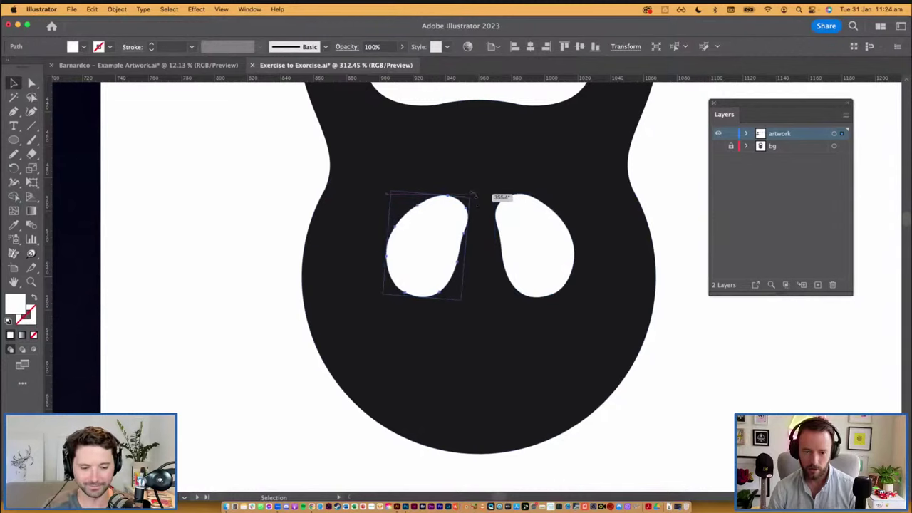
click(544, 238)
mouse_move(493, 194)
mouse_down()
mouse_move(513, 278)
mouse_move(531, 296)
mouse_move(568, 282)
mouse_up()
Reshape the eyes with the Pencil tool, denting the right eye's upper outer edge and redrawing the left eye's upper and inner edges.
key(n)
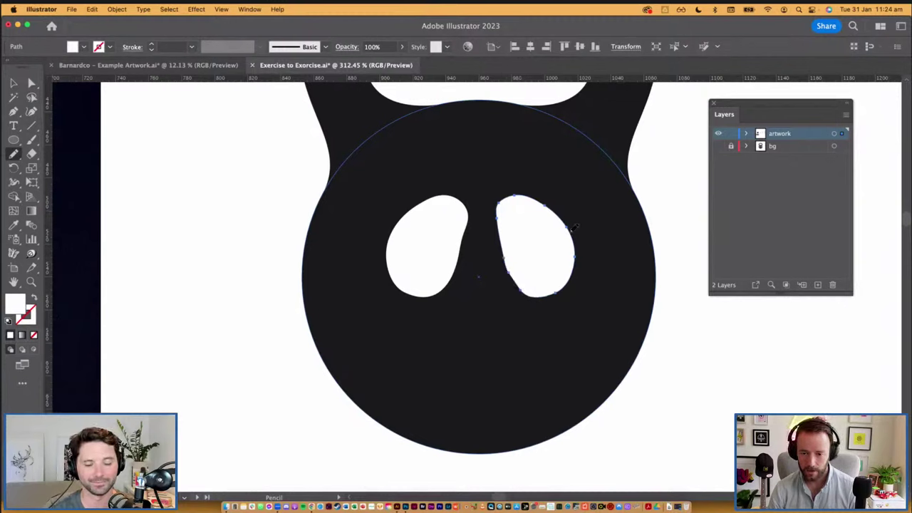
drag(566, 219, 516, 192)
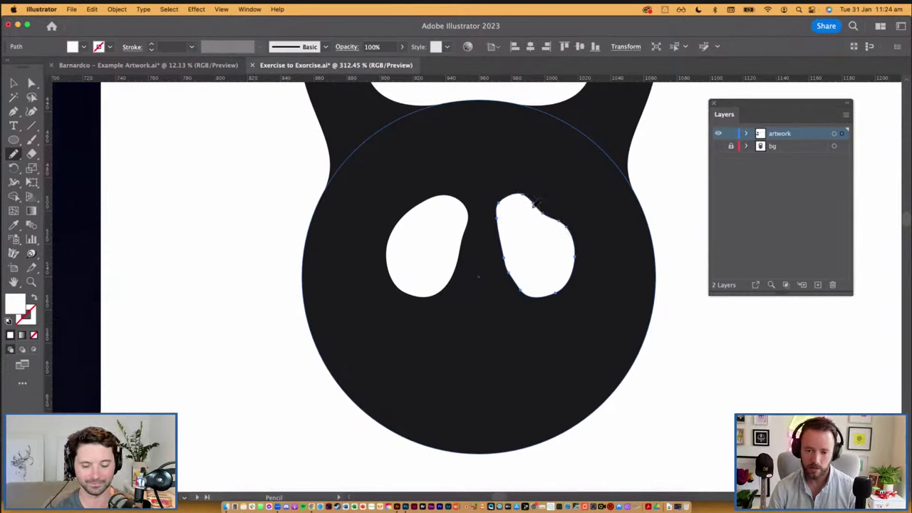
key(v)
click(416, 247)
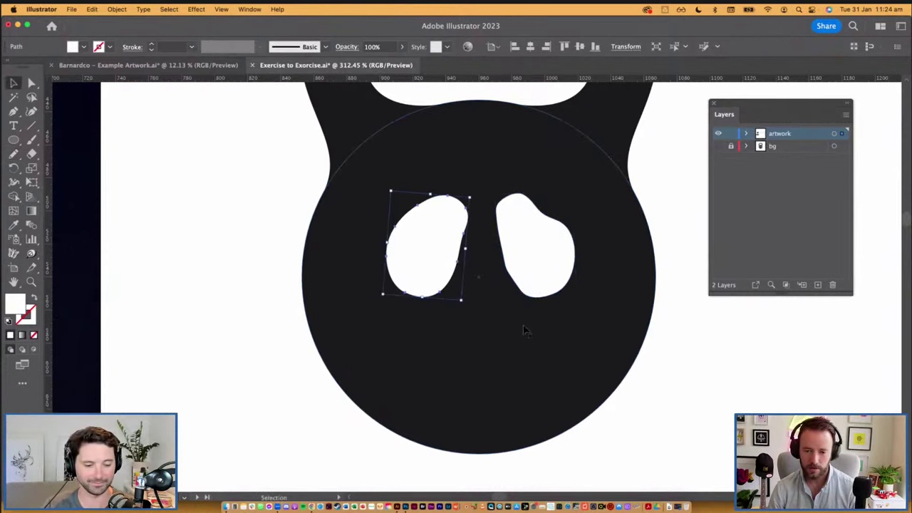
key(n)
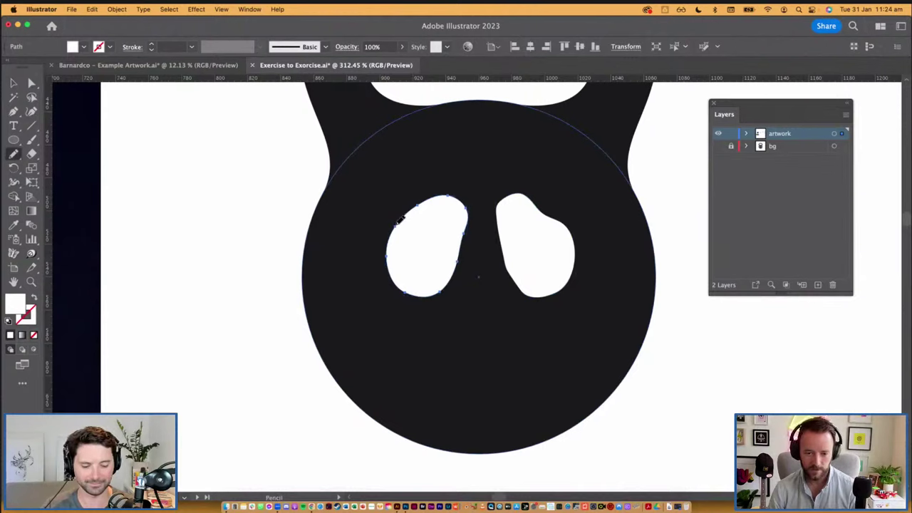
mouse_move(440, 193)
mouse_down()
mouse_move(465, 208)
mouse_move(469, 239)
mouse_up()
key(v)
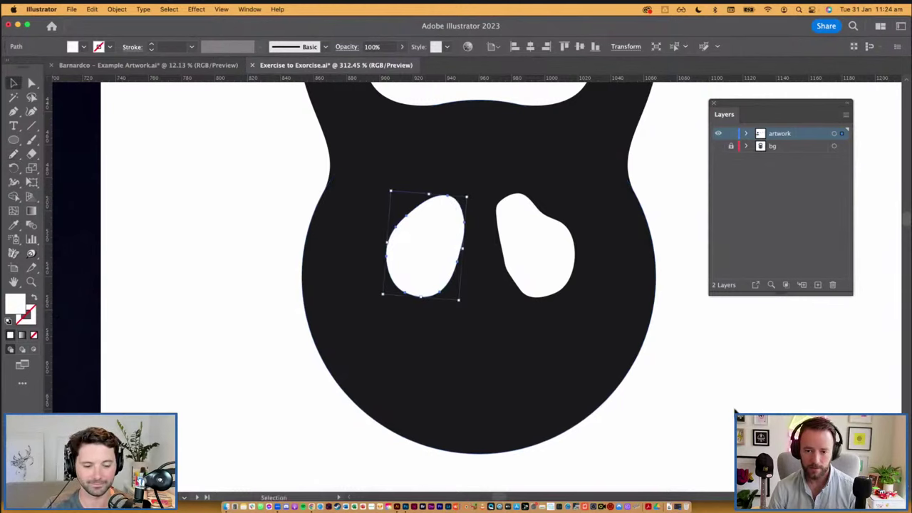
Draw a small slanted nostril below and between the eyes with the Pencil tool and give it the right eye's white fill.
key(shift+super+a)
scroll(530, 338, down, 3)
scroll(531, 339, down, 3)
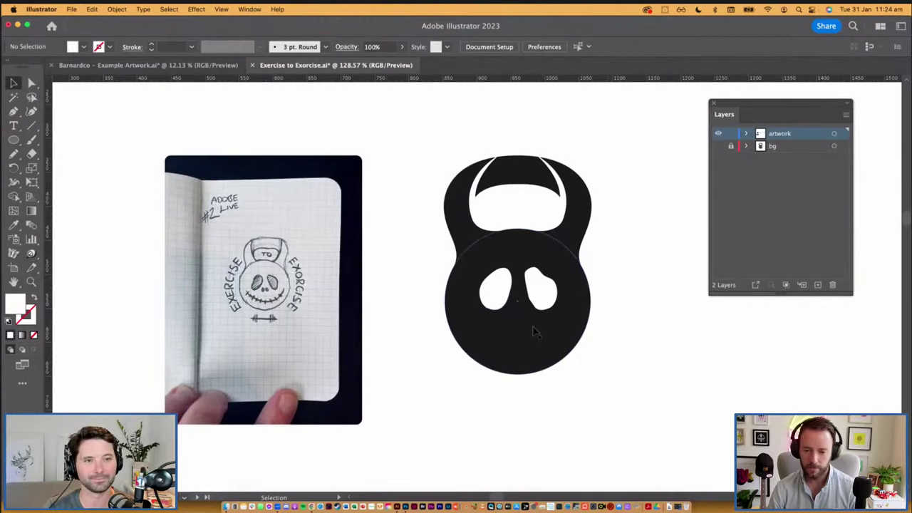
scroll(535, 331, up, 5)
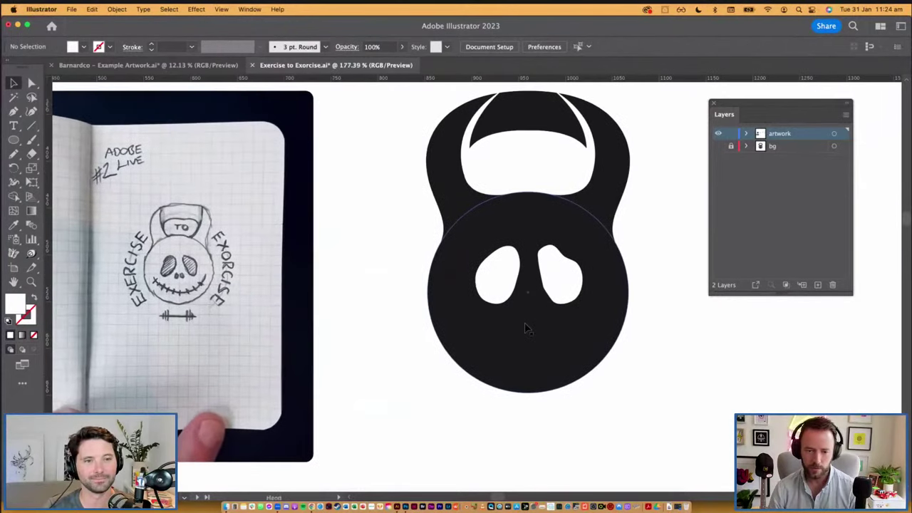
scroll(582, 350, up, 10)
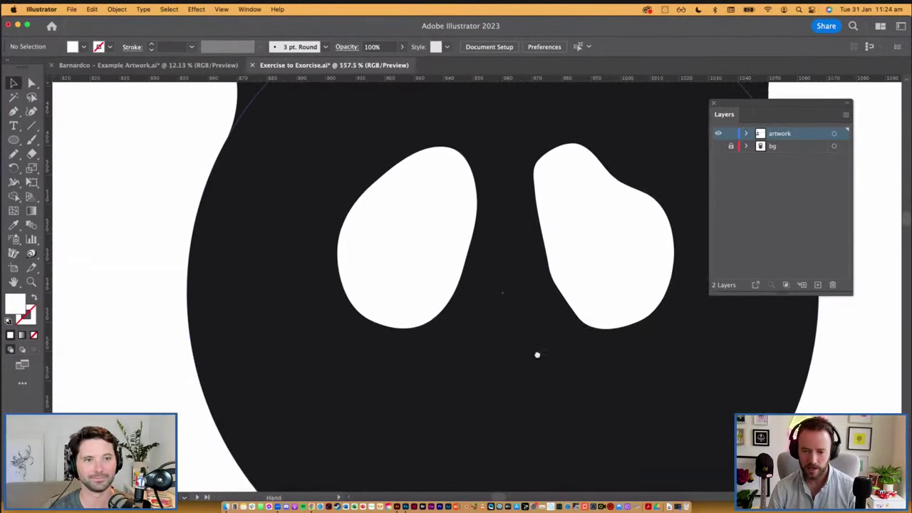
scroll(492, 316, down, 3)
key(n)
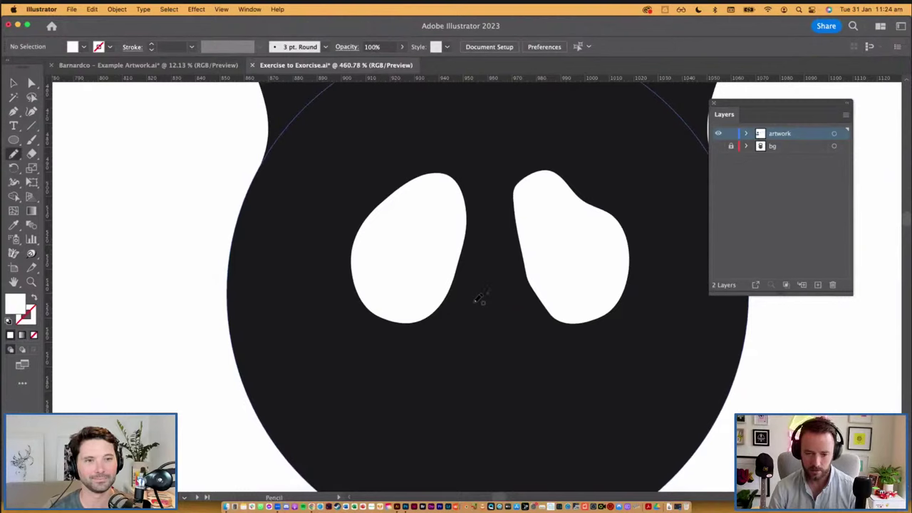
mouse_move(479, 300)
mouse_down()
mouse_move(462, 324)
mouse_move(476, 333)
mouse_move(492, 314)
mouse_move(476, 294)
mouse_up()
key(i)
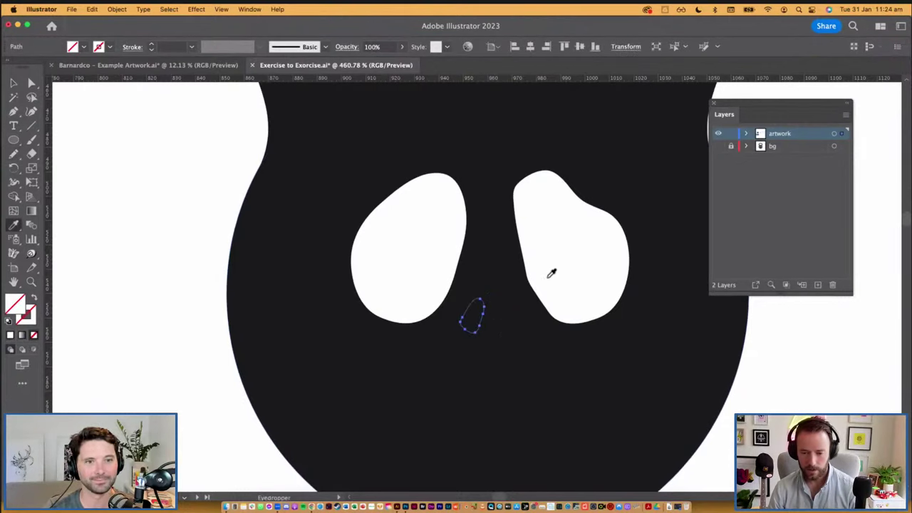
click(549, 271)
key(v)
Place a mirrored copy of the nostril level on the right and slim its outline with the Pencil tool.
click(435, 332)
click(471, 322)
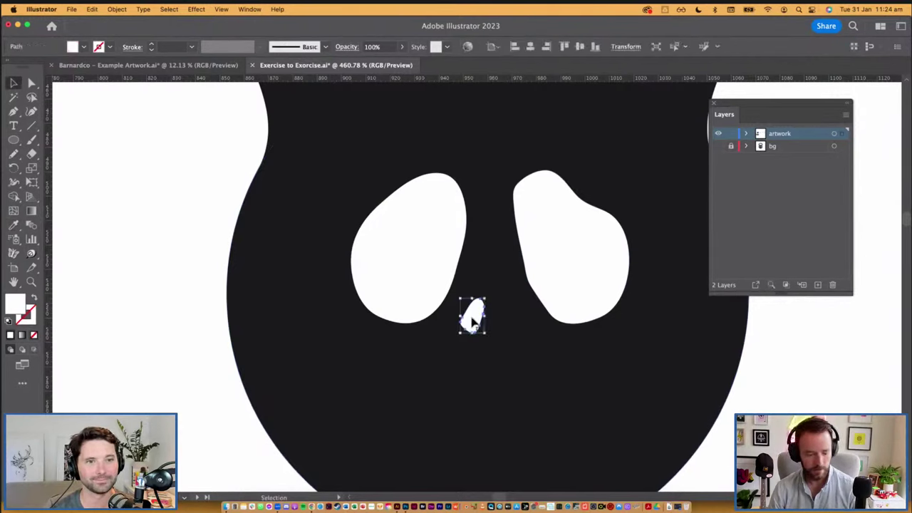
key(super+c)
key(super+f)
mouse_move(476, 322)
mouse_down()
mouse_move(515, 322)
mouse_move(505, 302)
mouse_move(516, 327)
mouse_move(520, 297)
mouse_up()
key(n)
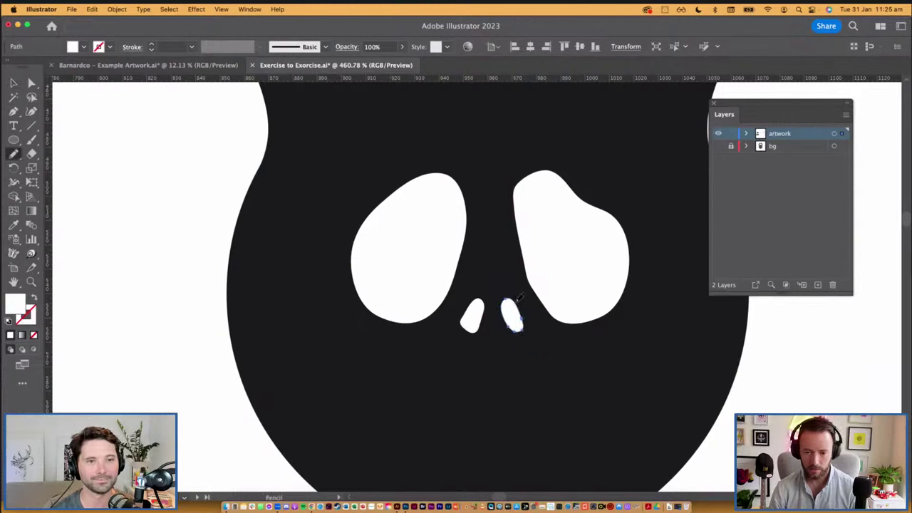
key(v)
click(178, 168)
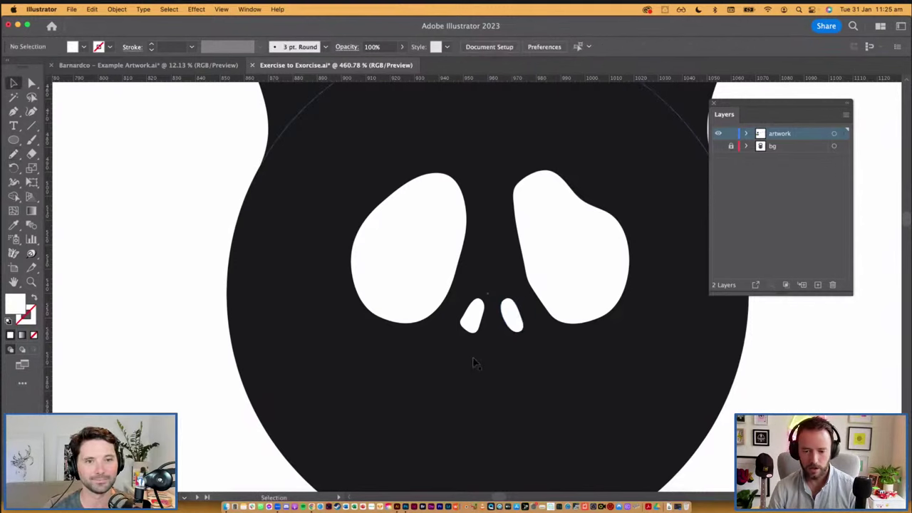
Move both eyes and both nostrils together slightly lower on the kettlebell's ball.
scroll(475, 360, down, 4)
scroll(474, 360, down, 1)
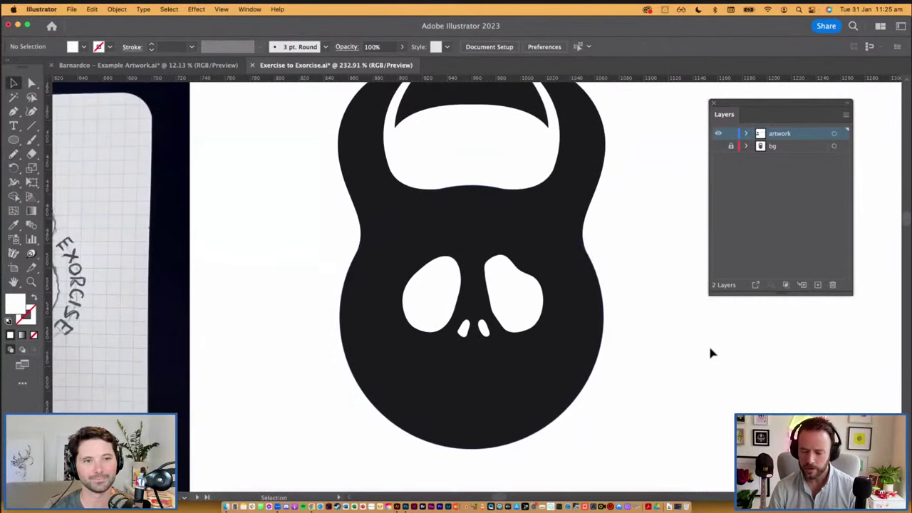
shift+click(464, 326)
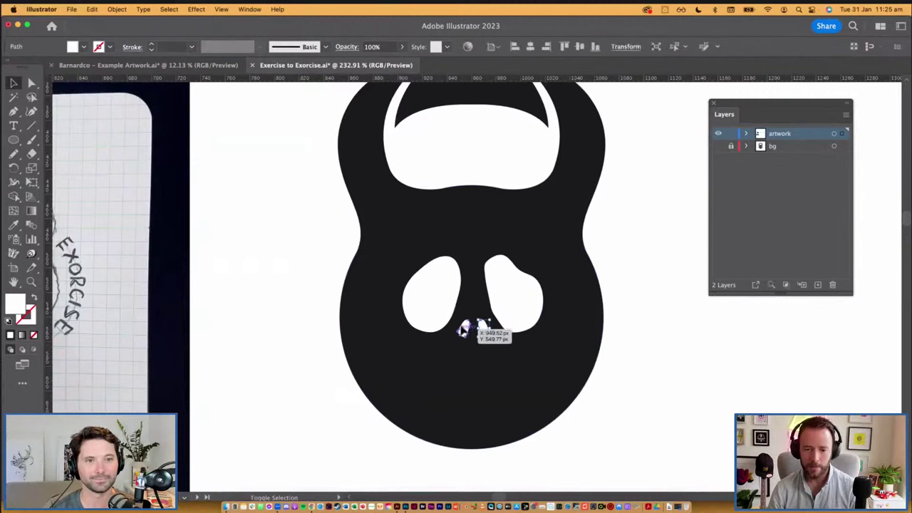
shift+click(448, 303)
shift+click(531, 299)
drag(523, 298, 522, 313)
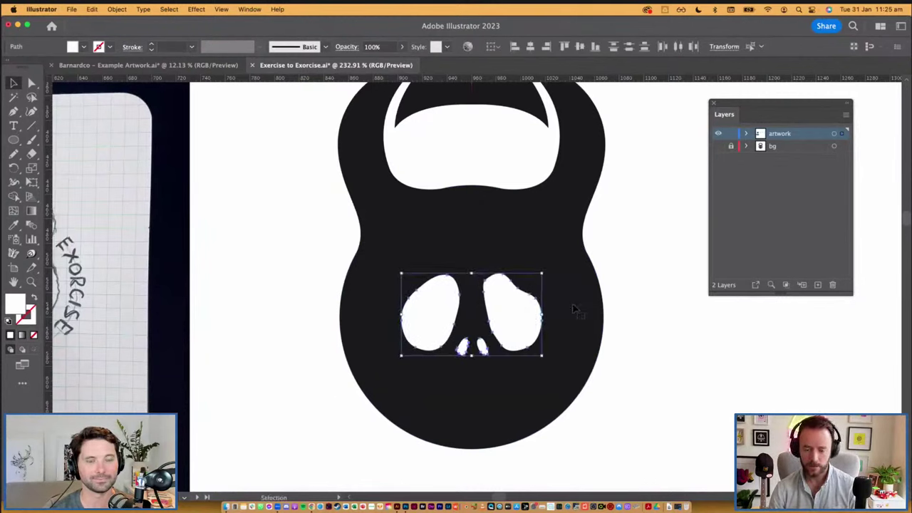
click(633, 257)
Review the Pencil tool options for fidelity, path closing and editing of selected paths, keeping the settings as they are.
double_click(13, 154)
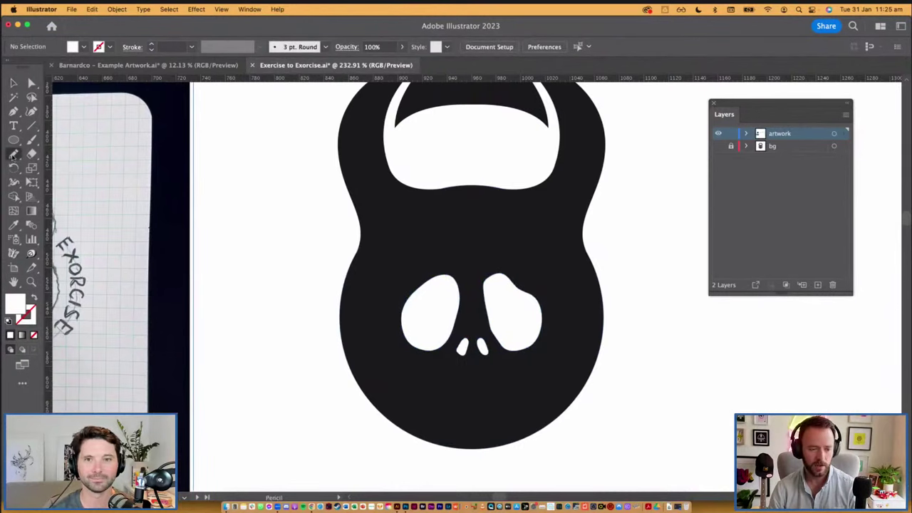
drag(643, 171, 343, 147)
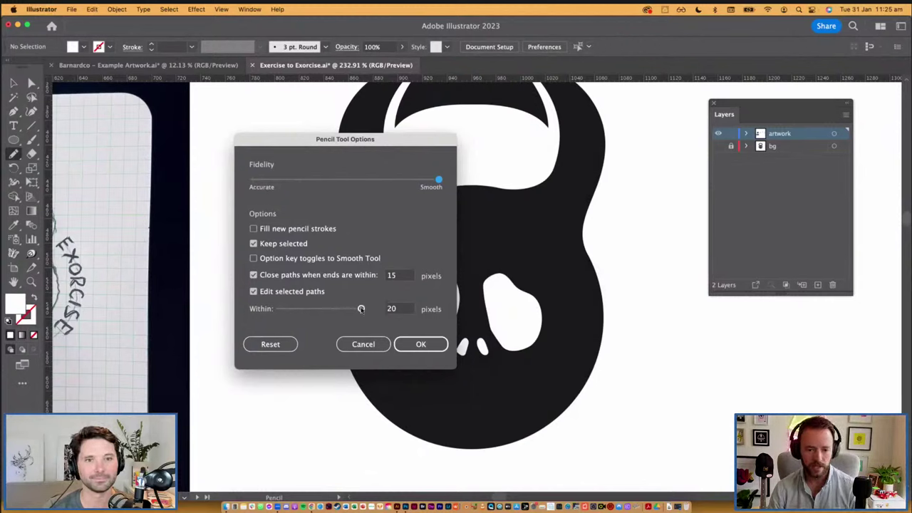
click(424, 344)
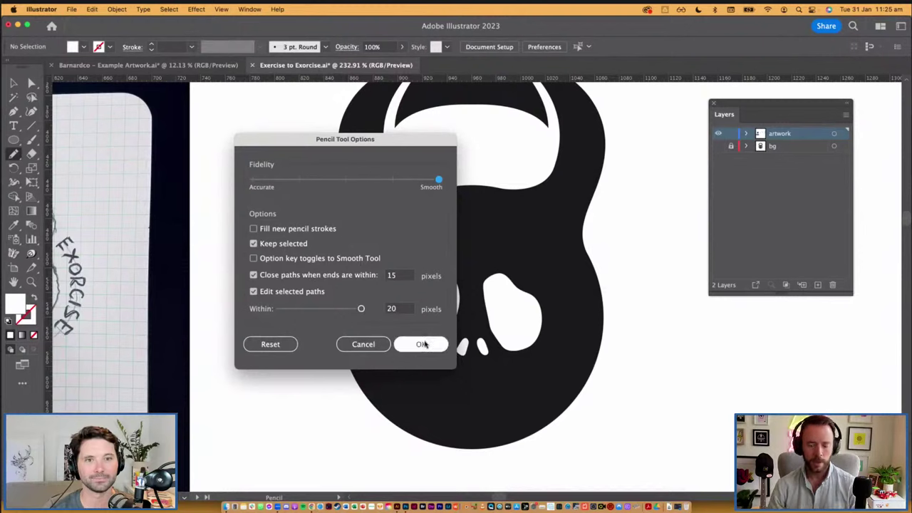
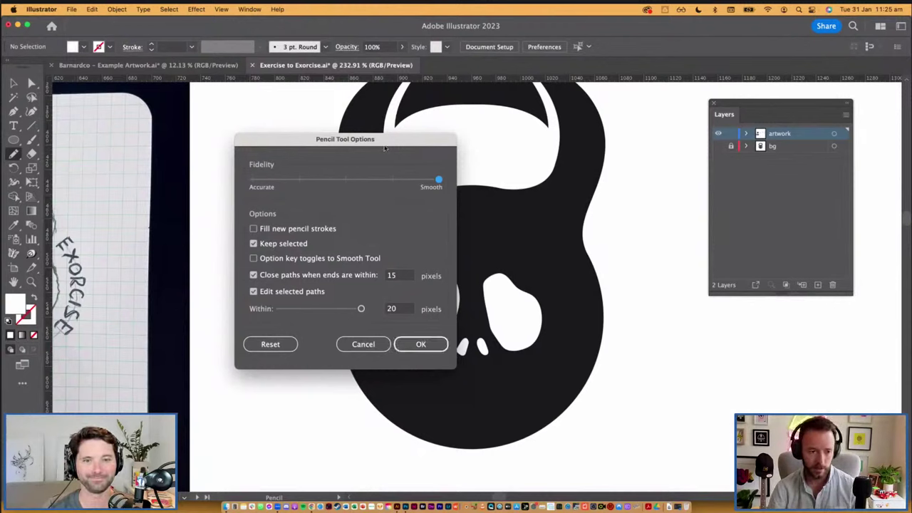
drag(411, 141, 476, 135)
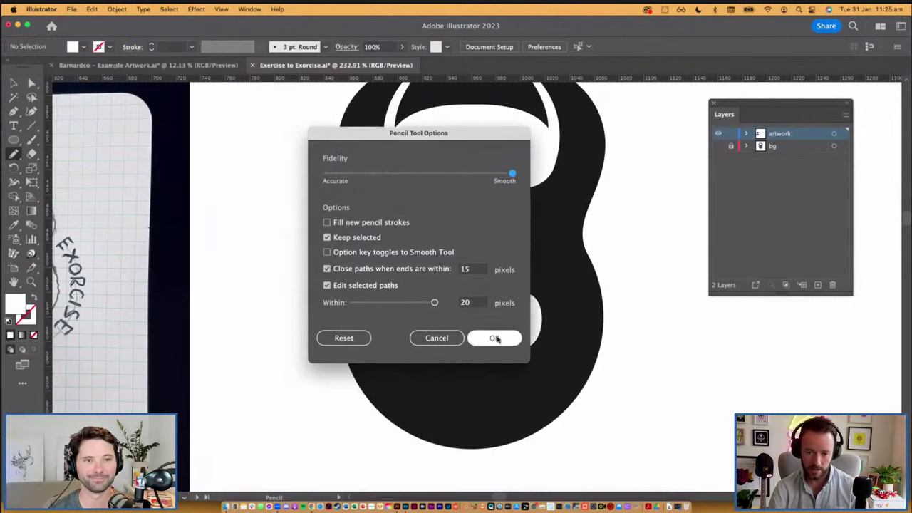
click(497, 337)
Paint a wide white curved smile below the nostrils with the Paintbrush tool, following the mouth in the notebook sketch.
key(v)
drag(629, 379, 639, 309)
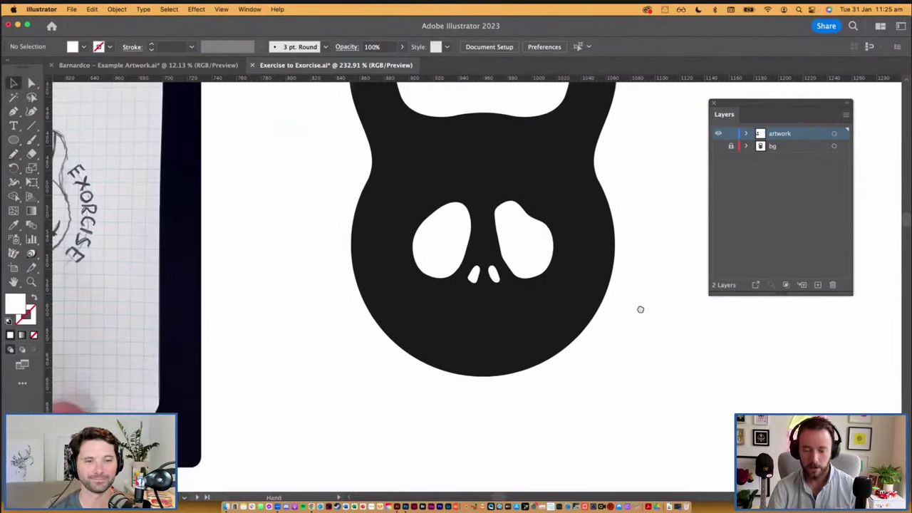
drag(630, 262, 648, 285)
drag(338, 281, 368, 283)
scroll(369, 282, left, 3)
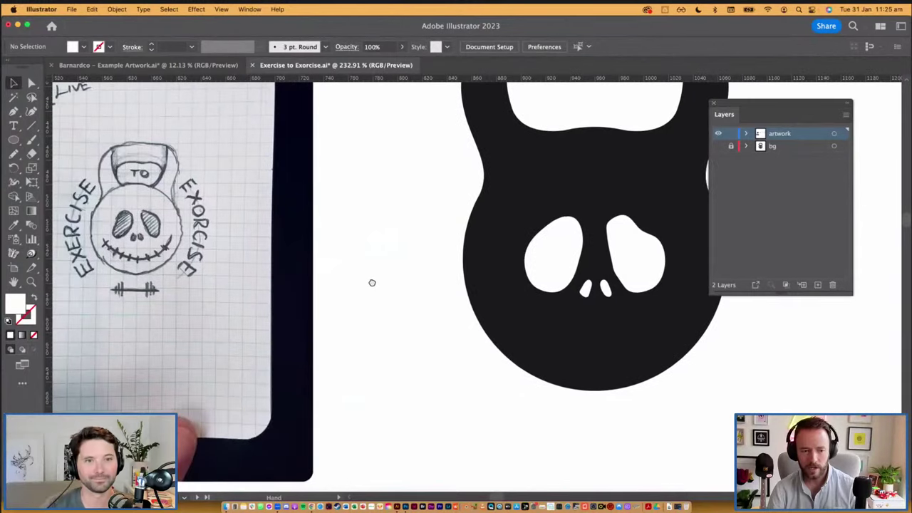
scroll(356, 306, up, 1)
scroll(328, 325, right, 3)
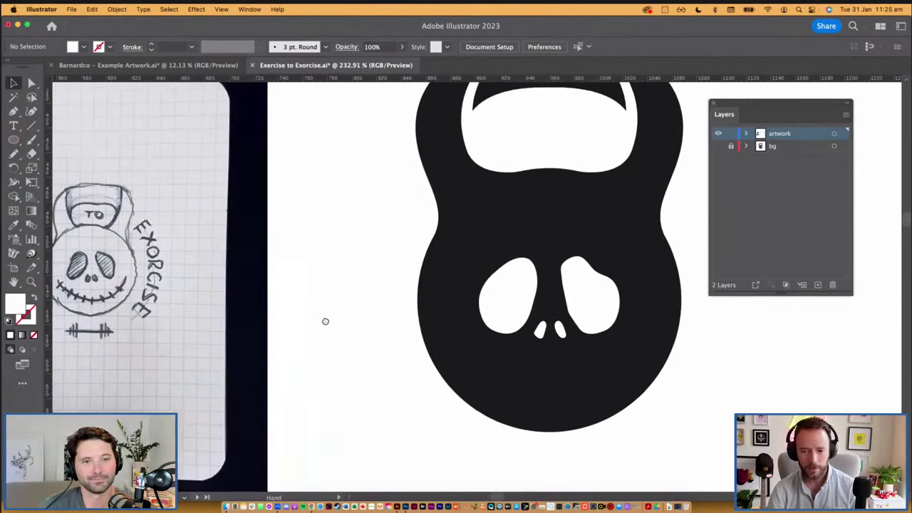
mouse_move(248, 306)
mouse_down()
mouse_move(346, 316)
mouse_move(343, 328)
mouse_up()
drag(457, 362, 413, 333)
key(n)
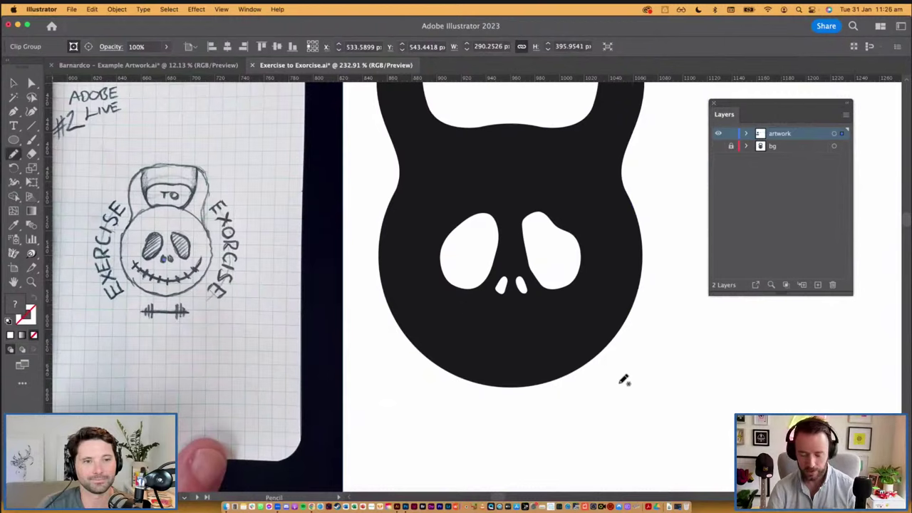
key(i)
key(b)
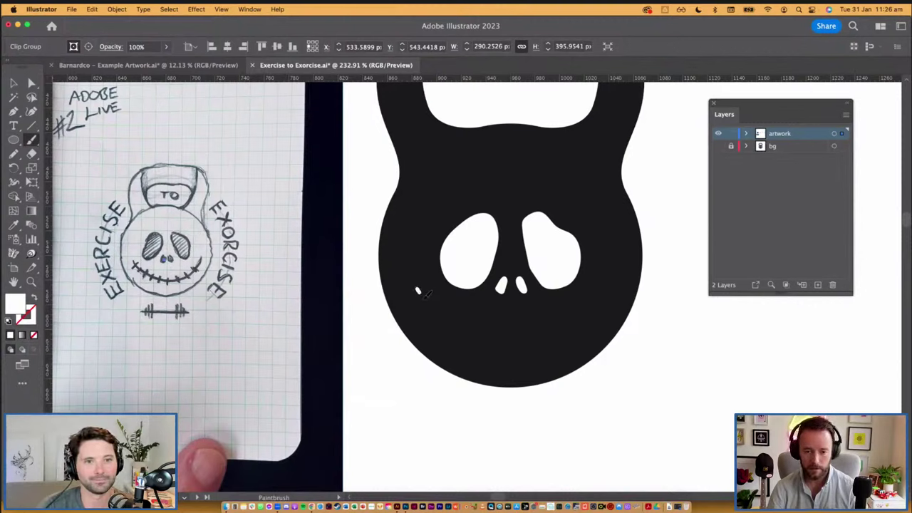
mouse_move(426, 294)
mouse_down()
mouse_move(487, 333)
mouse_move(526, 337)
mouse_move(569, 326)
mouse_move(613, 280)
mouse_up()
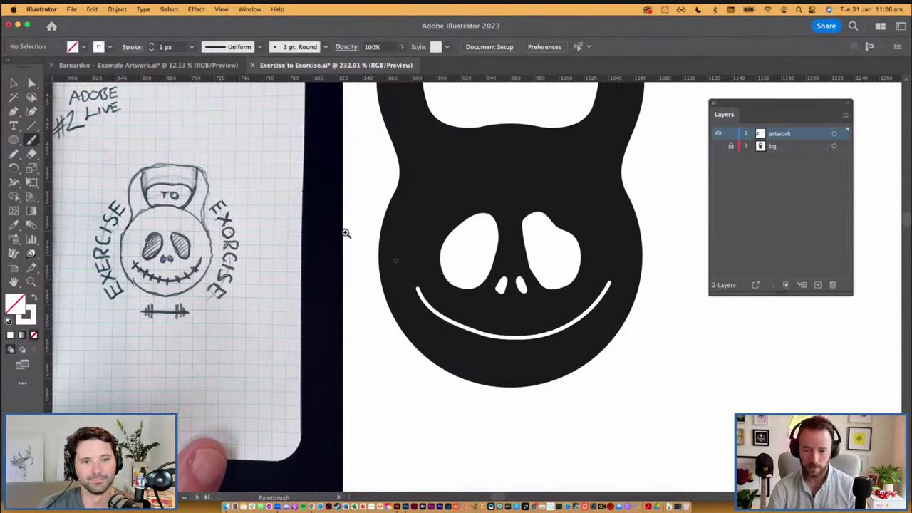
Paint 14 short white stitches across the smile from its left end to its right end with the Paintbrush tool.
drag(345, 233, 731, 421)
drag(396, 322, 421, 347)
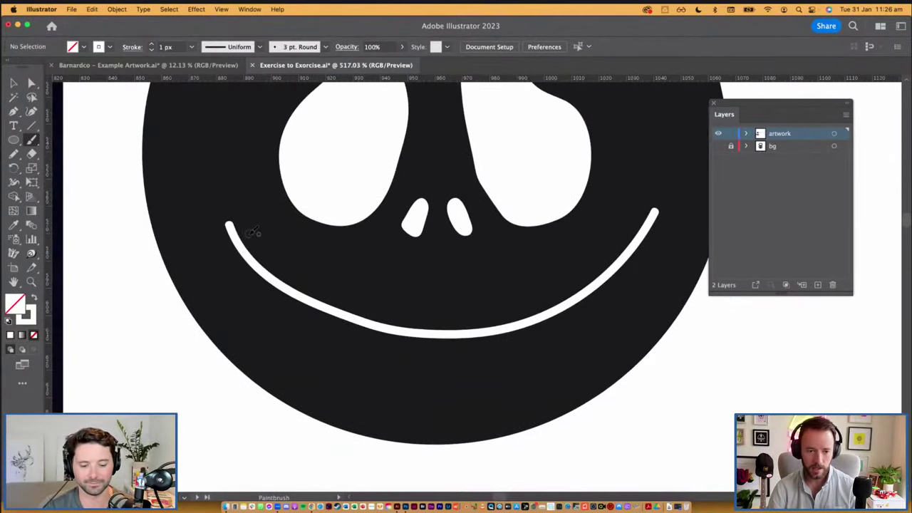
mouse_move(254, 233)
mouse_down()
mouse_move(222, 254)
mouse_move(258, 261)
mouse_move(248, 279)
mouse_move(279, 290)
mouse_move(271, 301)
mouse_move(305, 305)
mouse_move(300, 318)
mouse_up()
mouse_move(345, 294)
mouse_down()
mouse_move(331, 323)
mouse_move(364, 319)
mouse_move(355, 345)
mouse_up()
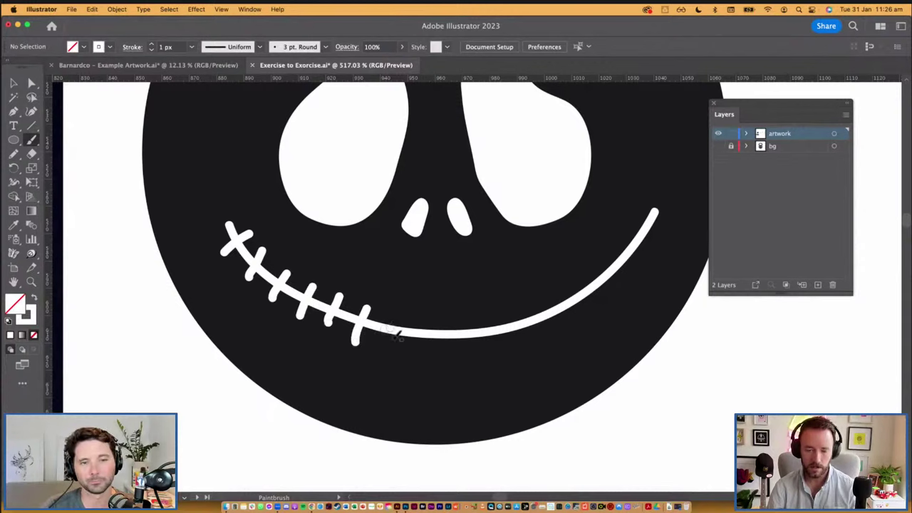
drag(396, 309, 395, 355)
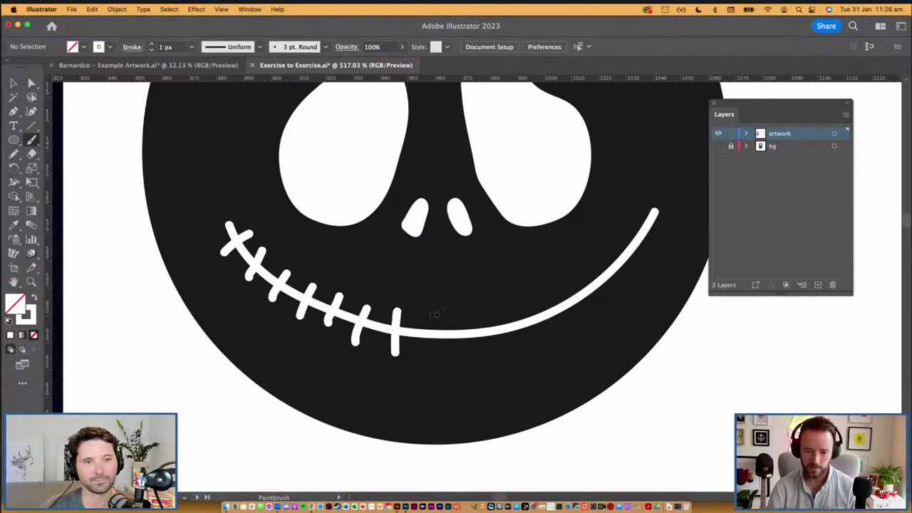
drag(433, 313, 431, 360)
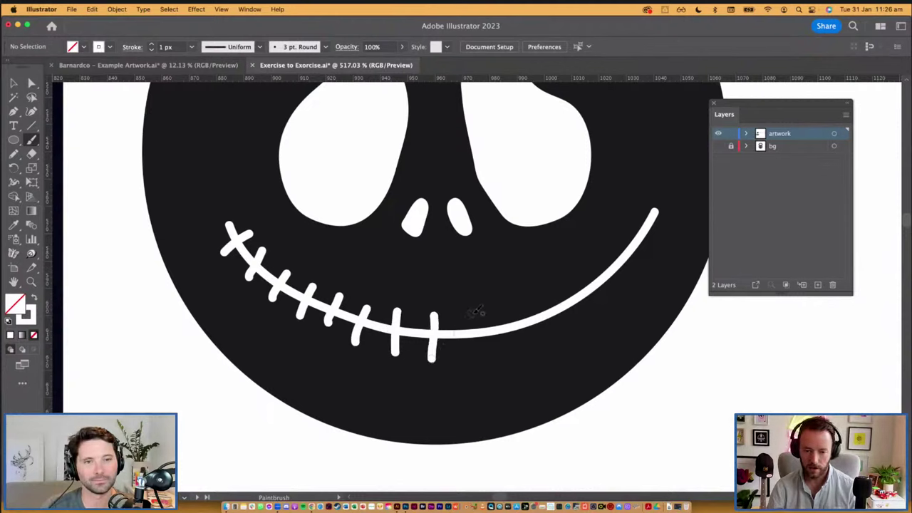
drag(475, 310, 493, 352)
drag(524, 305, 531, 341)
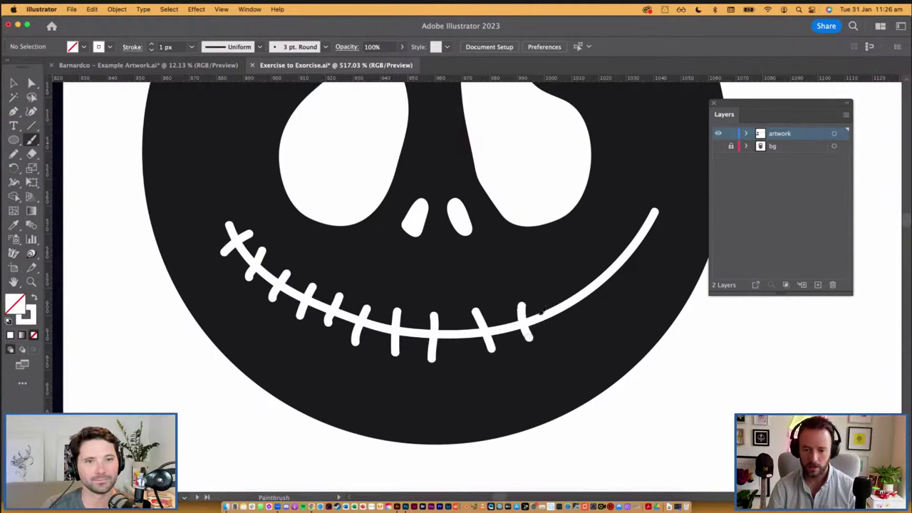
drag(560, 284, 581, 313)
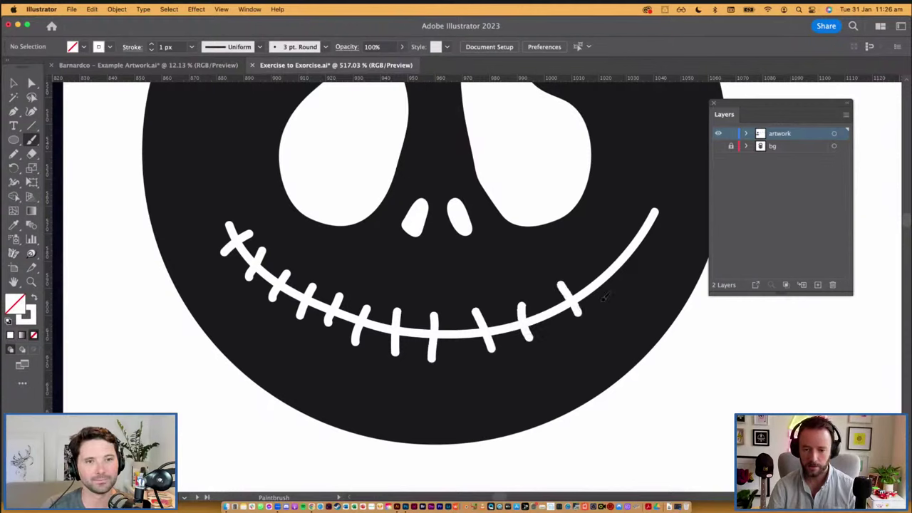
drag(595, 260, 615, 286)
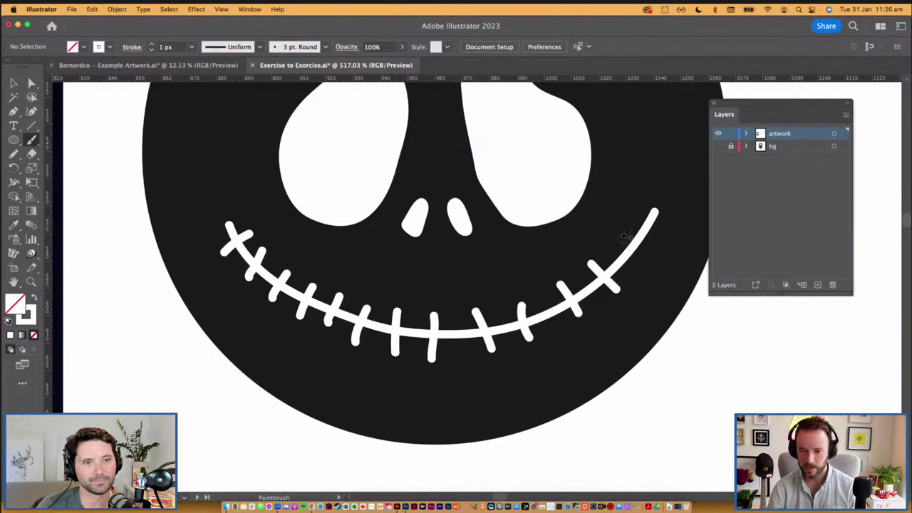
drag(621, 240, 645, 261)
drag(635, 215, 658, 231)
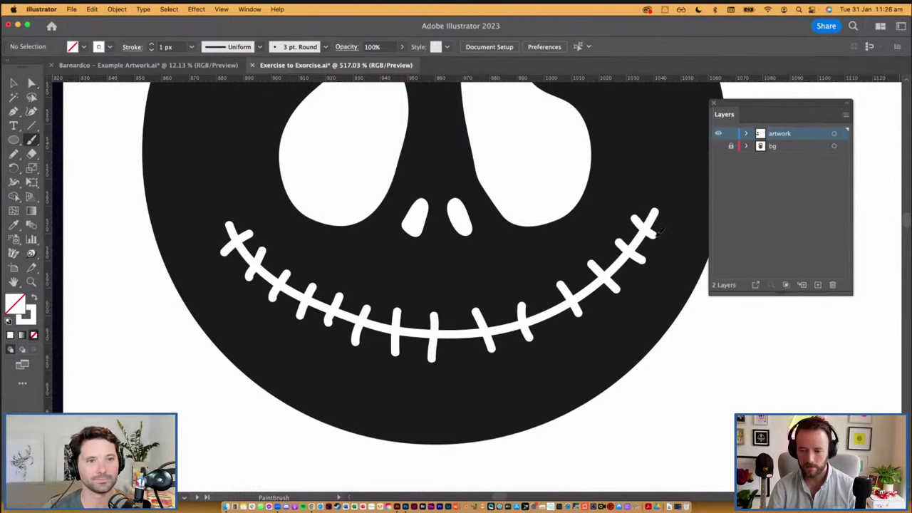
Group the two eyes and two nostrils together.
key(v)
scroll(536, 347, down, 5)
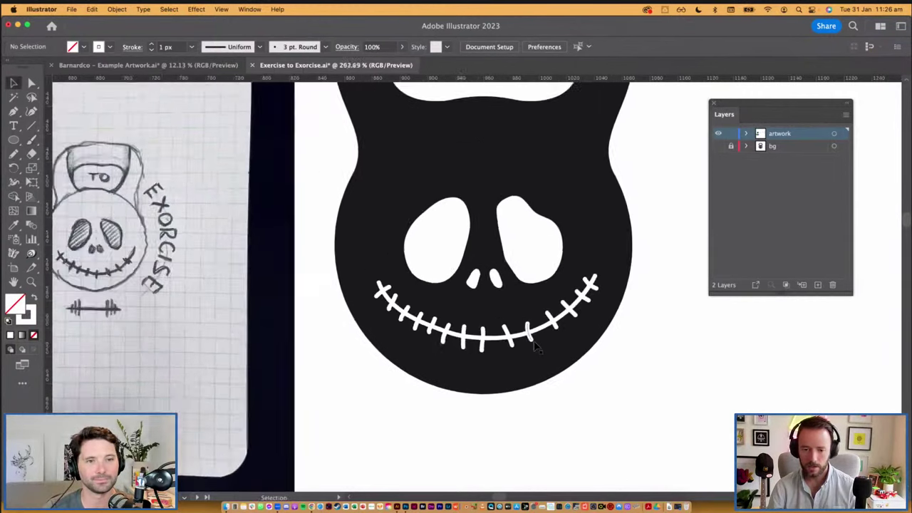
scroll(536, 347, down, 2)
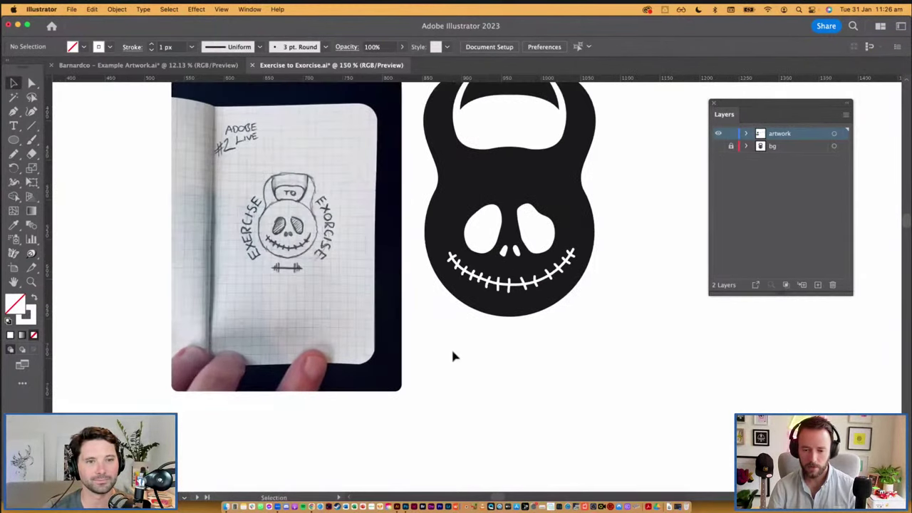
click(512, 250)
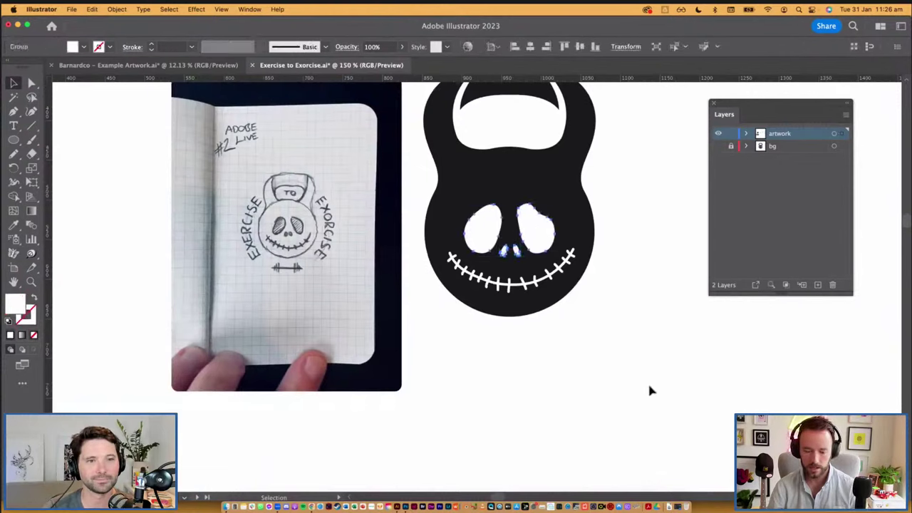
Group the smile curve and all its stitches together, leaving the kettlebell body out of the selection.
click(676, 365)
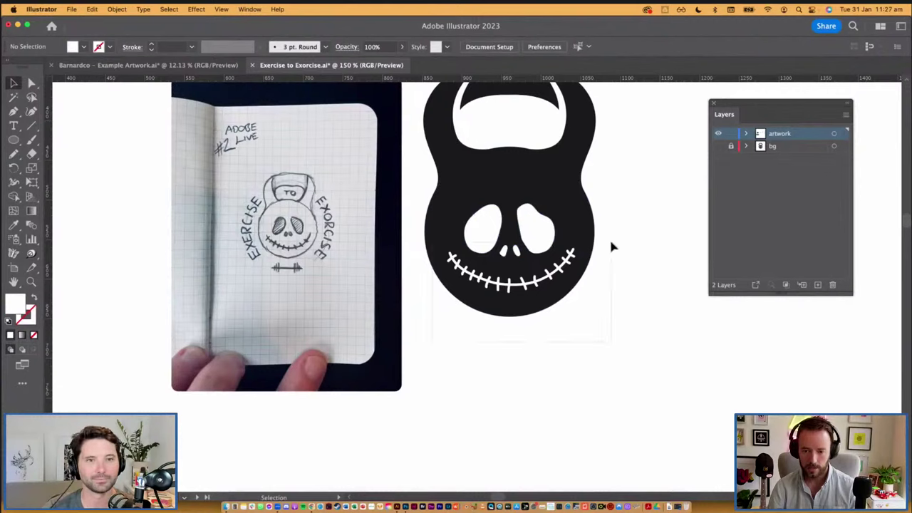
click(589, 265)
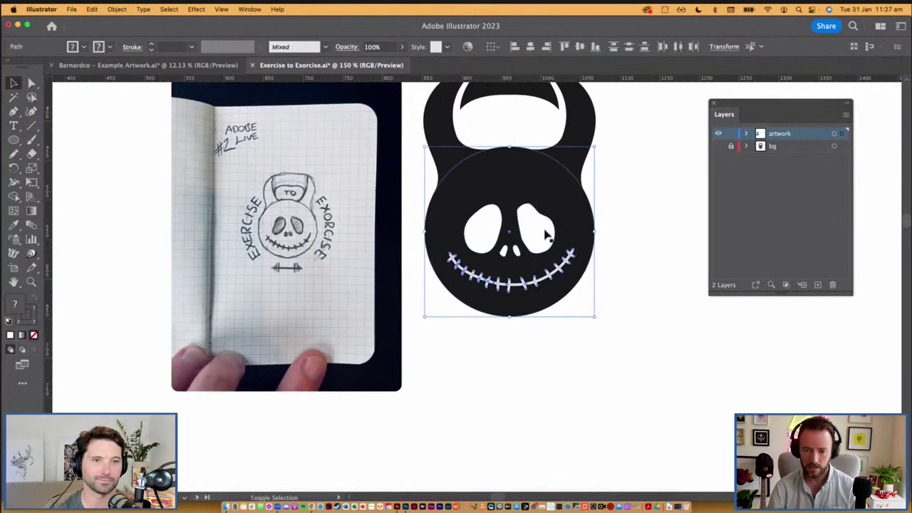
shift+click(582, 227)
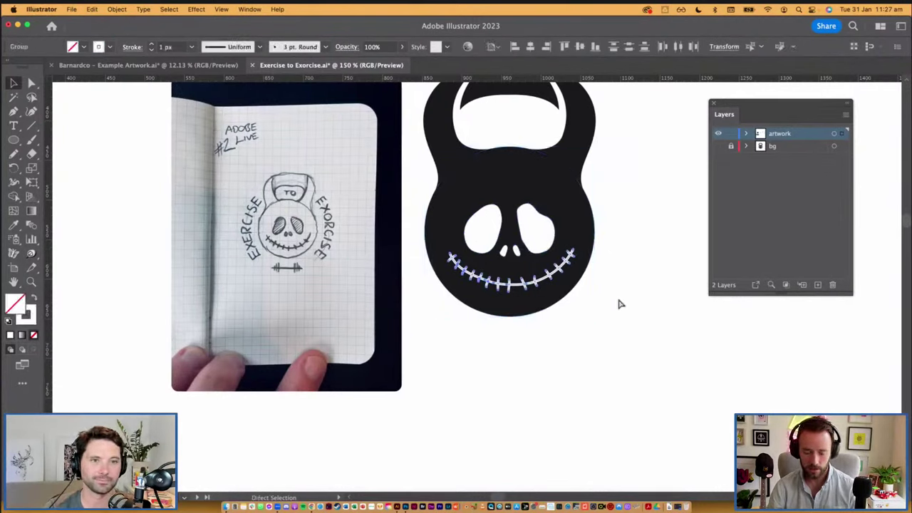
key(super+g)
drag(534, 284, 535, 287)
Expand the appearance of the grouped smile so its brush strokes become filled white shapes.
key(super+minus)
key(super+minus)
key(super+minus)
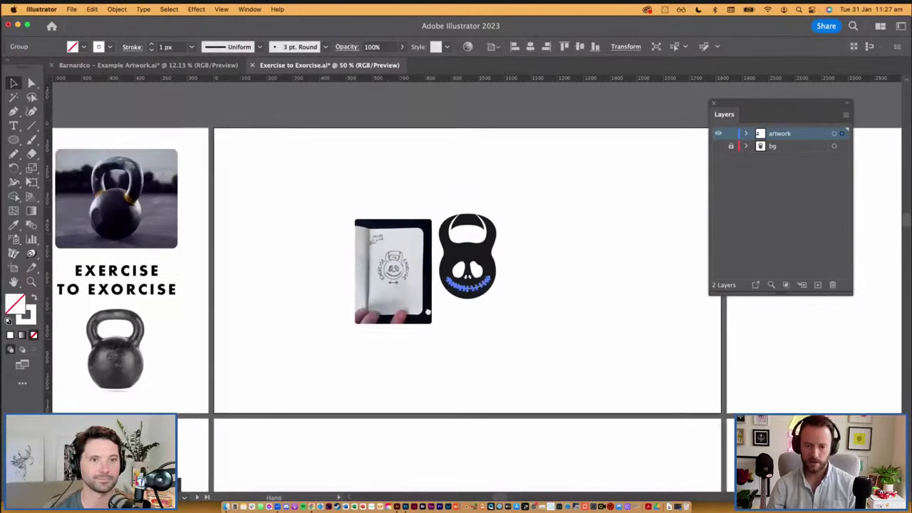
drag(427, 312, 309, 340)
alt+drag(362, 318, 677, 245)
drag(262, 276, 456, 331)
scroll(499, 353, left, 2)
scroll(499, 353, up, 1)
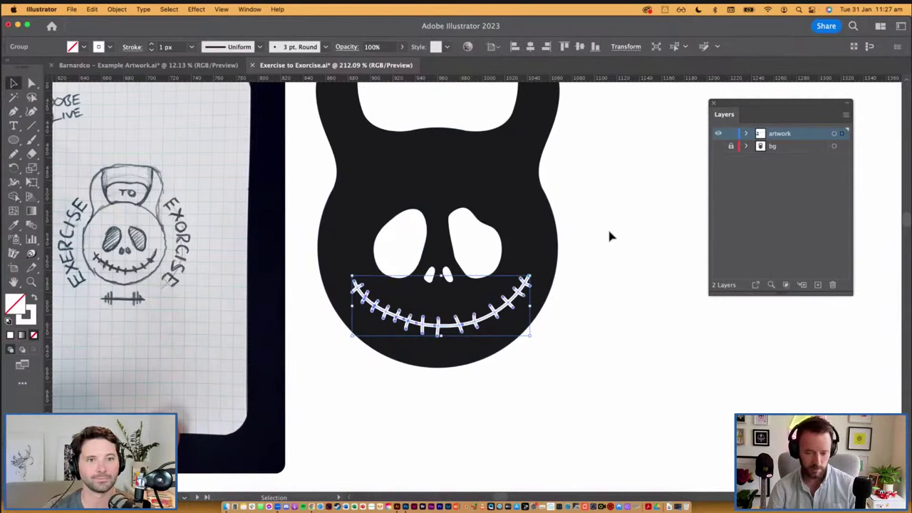
key(super+shift+o)
key(super+z)
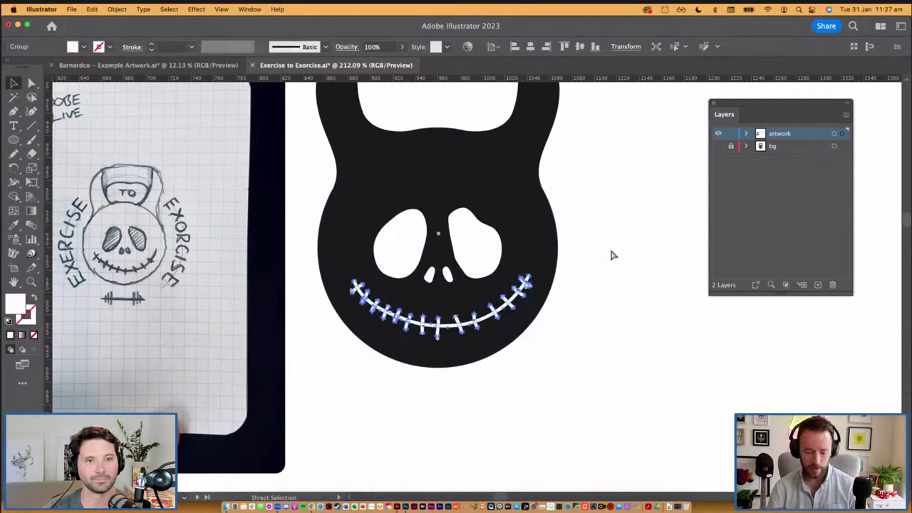
click(116, 9)
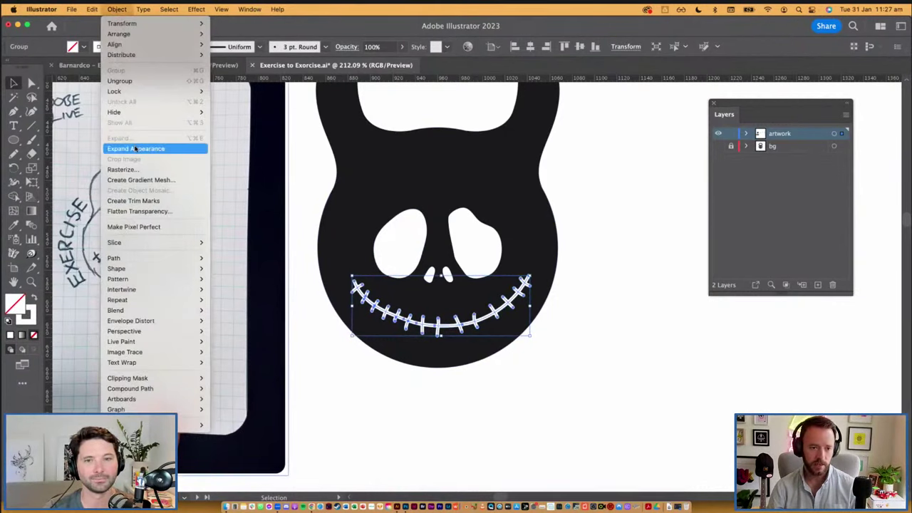
click(152, 148)
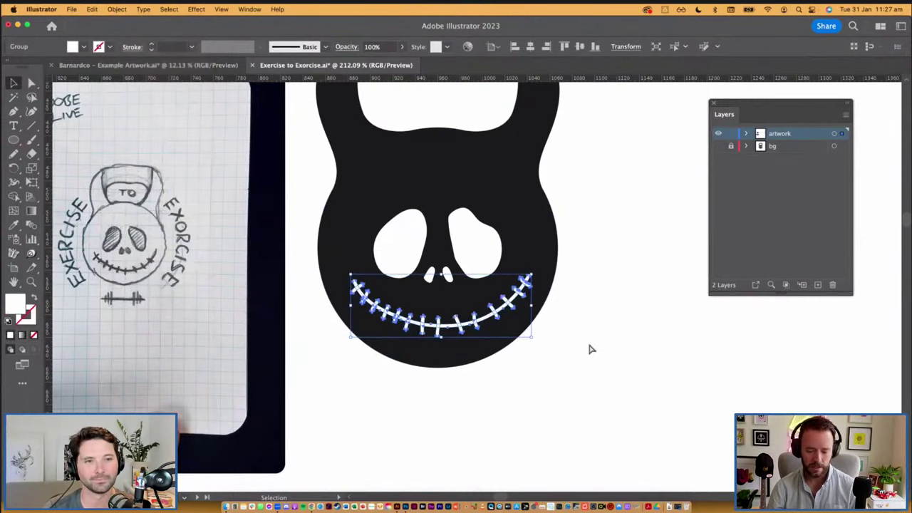
Unite the expanded smile and stitches into a single path, checking the overlapping contours in outline view.
key(a)
key(super+y)
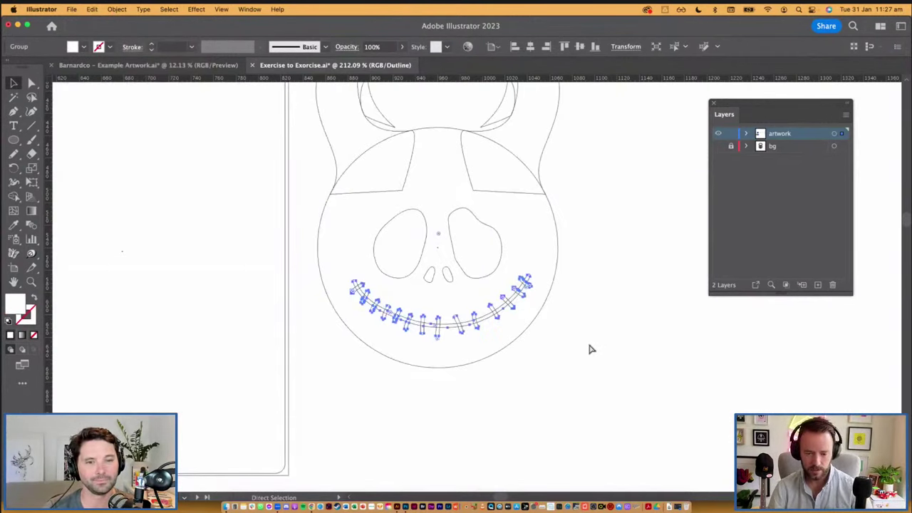
key(super+y)
key(v)
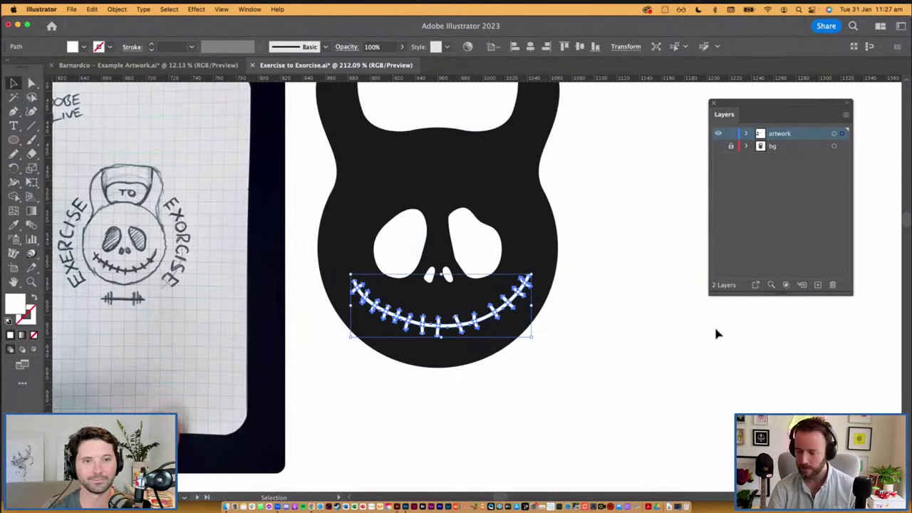
click(619, 291)
scroll(574, 312, left, 2)
scroll(574, 311, up, 1)
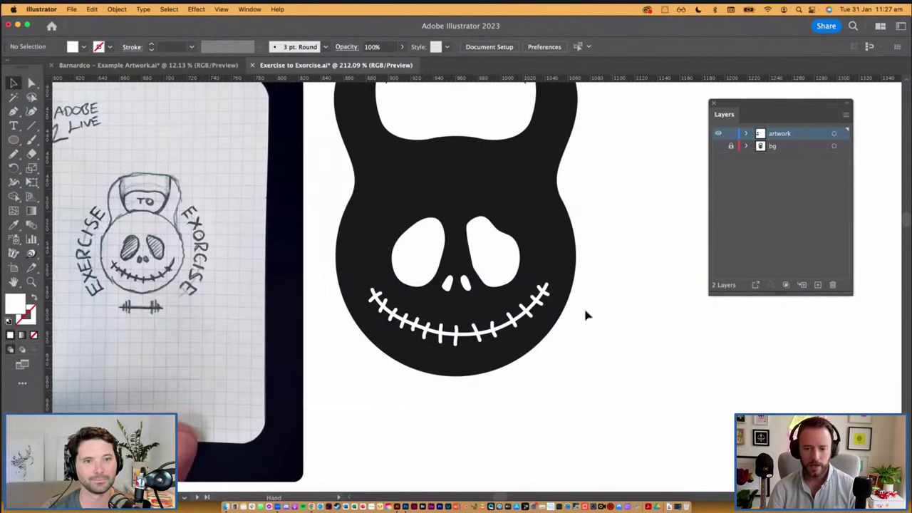
Apply a Roughen effect to the smile with 5% relative size, detail of 10/in and corner points.
drag(522, 324, 521, 325)
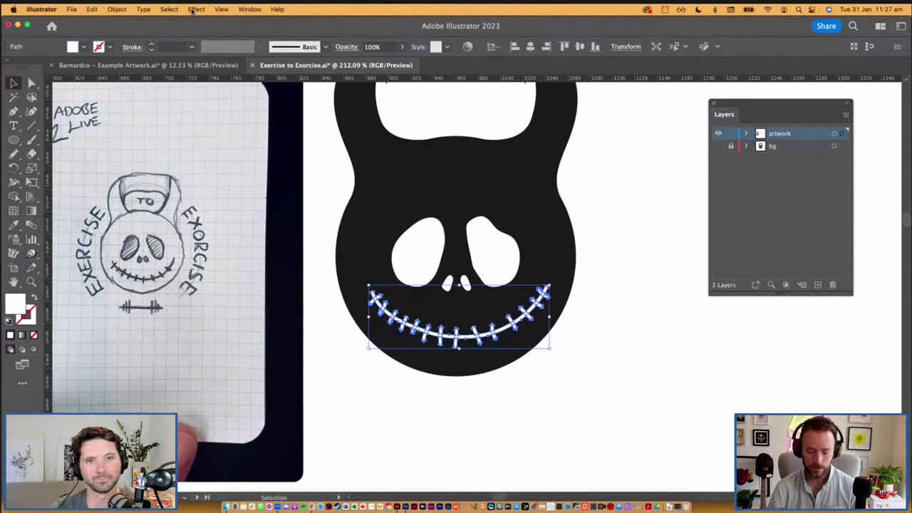
click(192, 11)
mouse_move(232, 109)
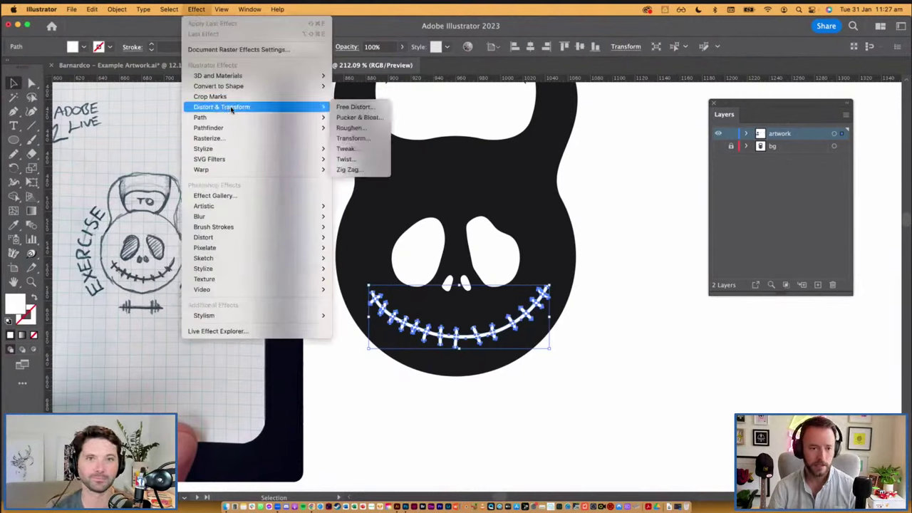
click(349, 128)
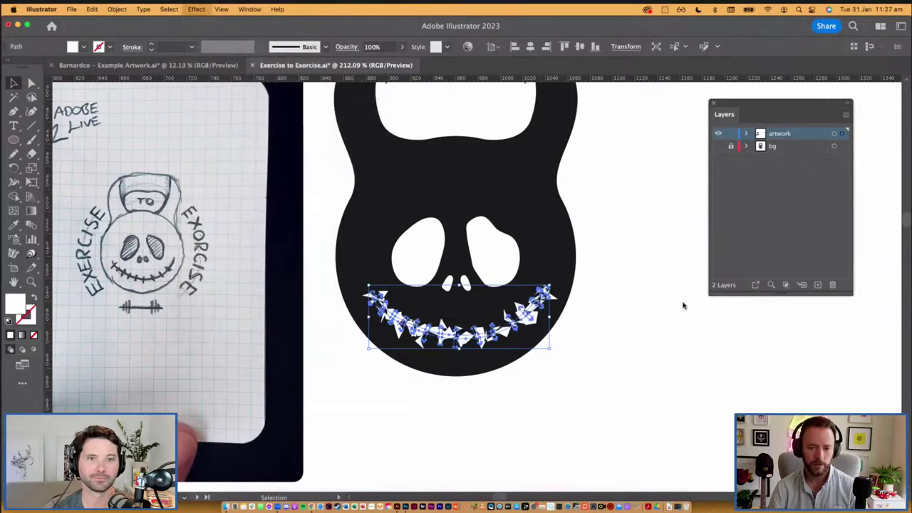
click(857, 232)
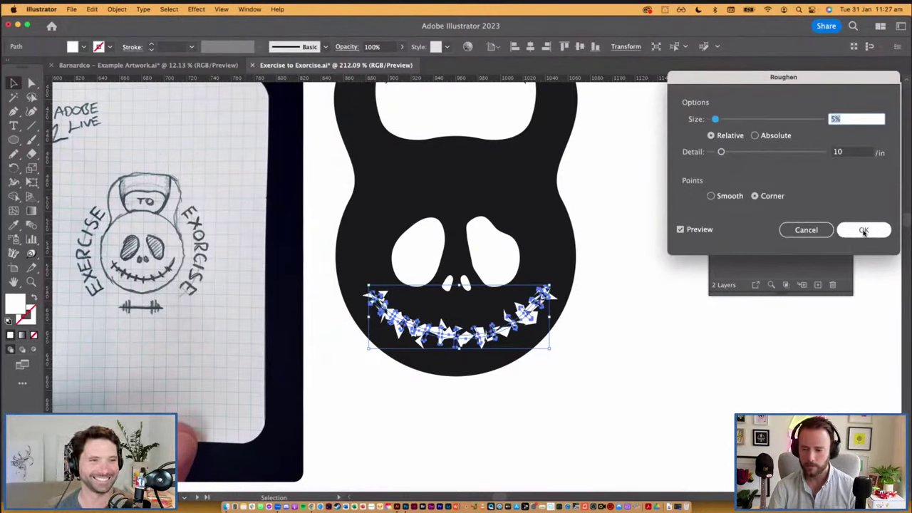
click(864, 232)
Show the Appearance panel beside the face in place of the Layers panel, enlarged to list all of the smile's attributes.
super+click(446, 324)
super+click(449, 321)
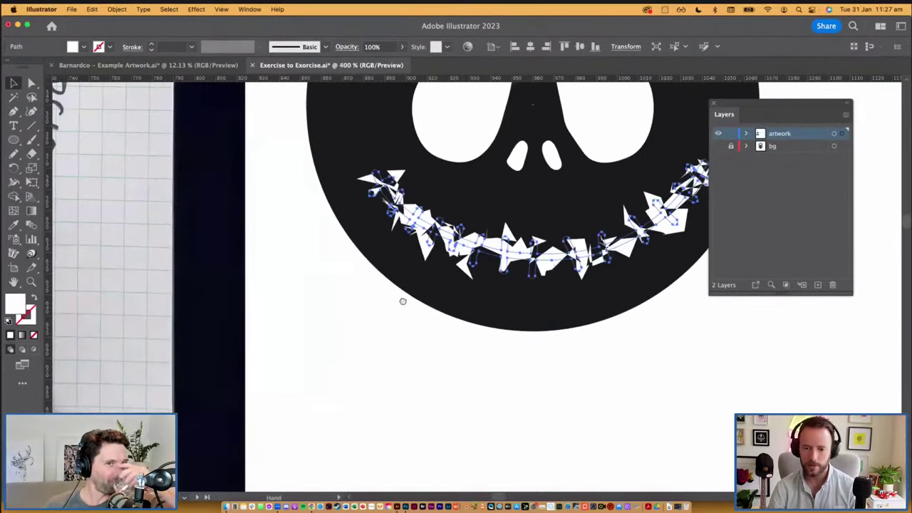
drag(403, 302, 184, 357)
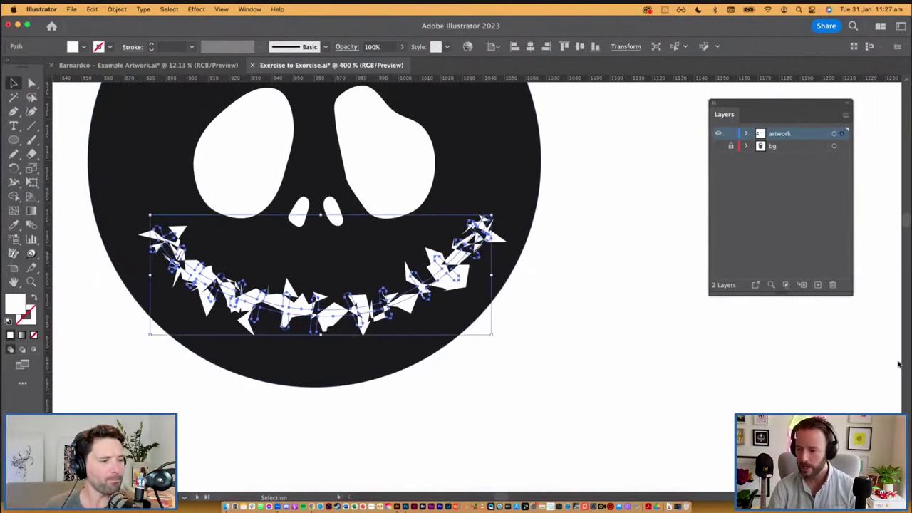
key(shift+F6)
drag(747, 252, 658, 157)
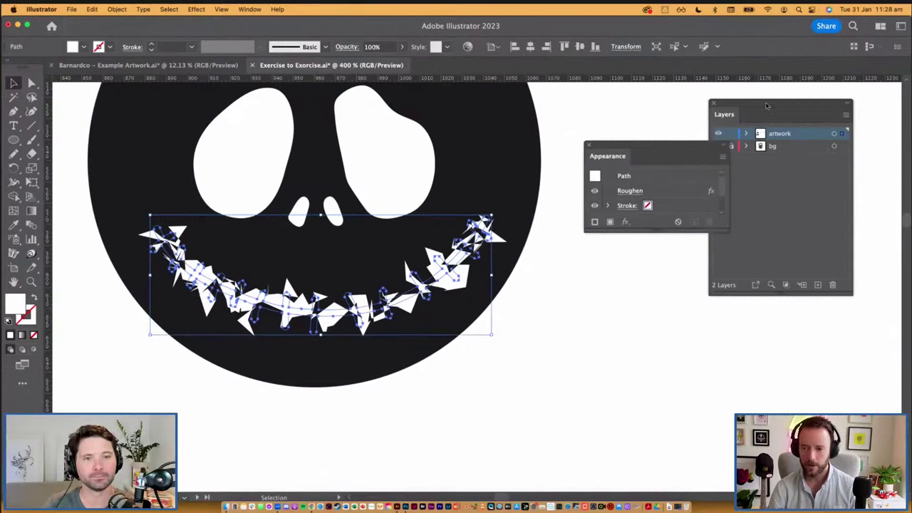
drag(767, 106, 907, 134)
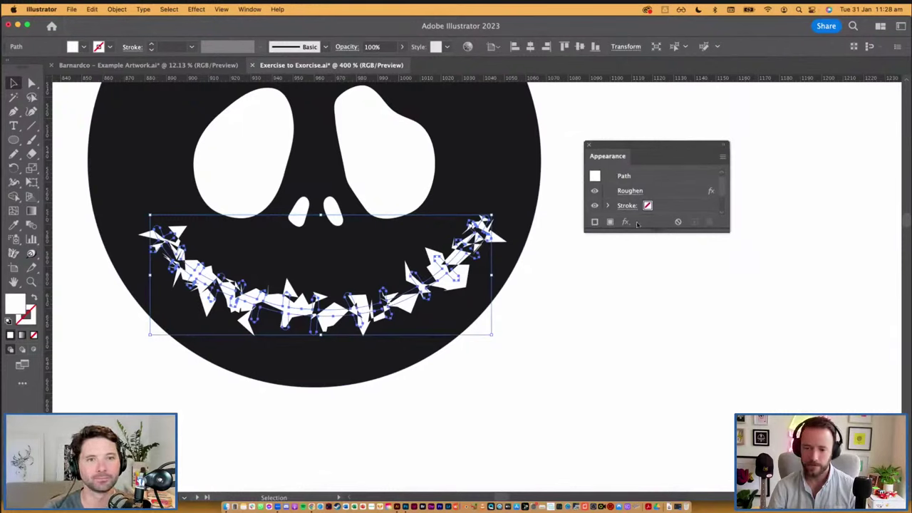
drag(653, 234, 654, 265)
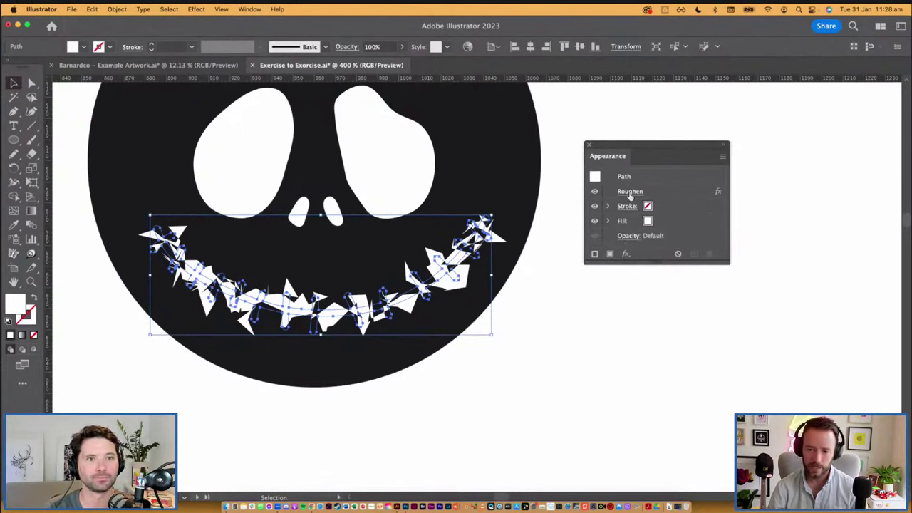
Edit the smile's Roughen effect with preview on, switching to smooth points and absolute size.
click(630, 192)
drag(727, 86, 597, 156)
click(545, 304)
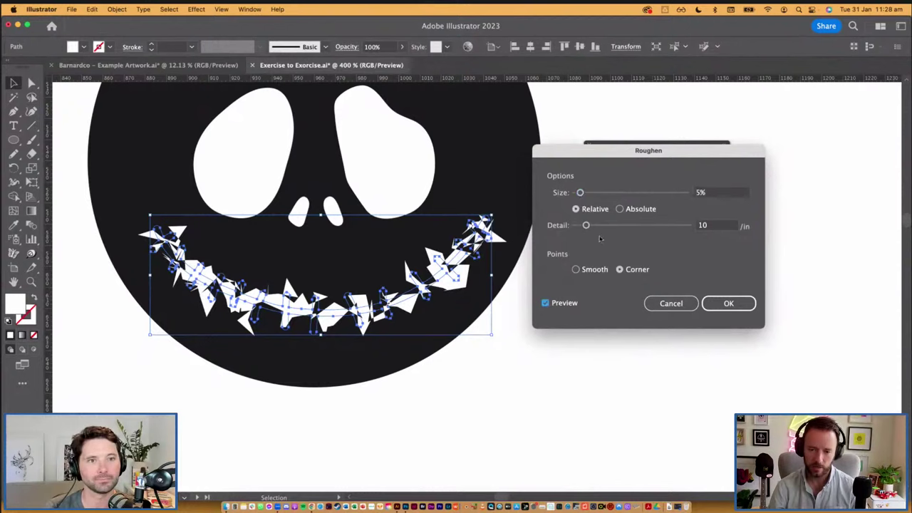
click(577, 270)
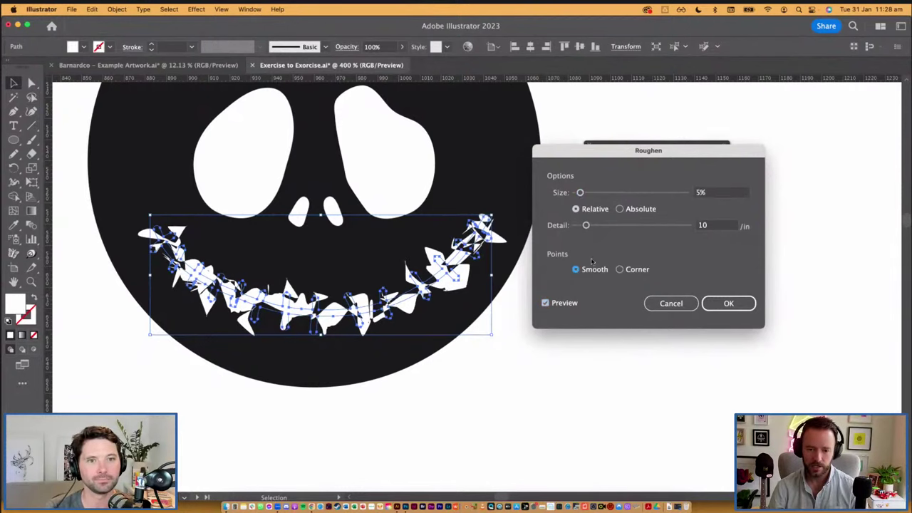
click(620, 209)
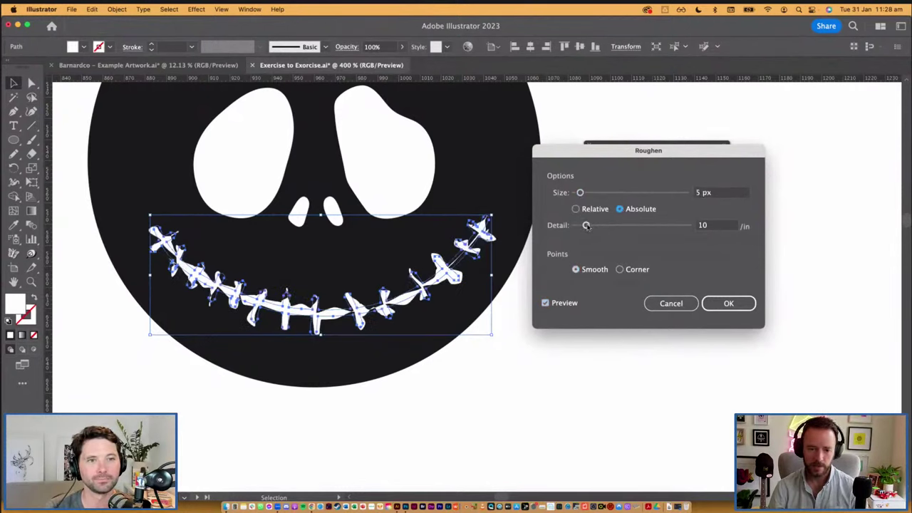
Reduce the smile's Roughen size to 1.5 px.
drag(580, 193, 578, 193)
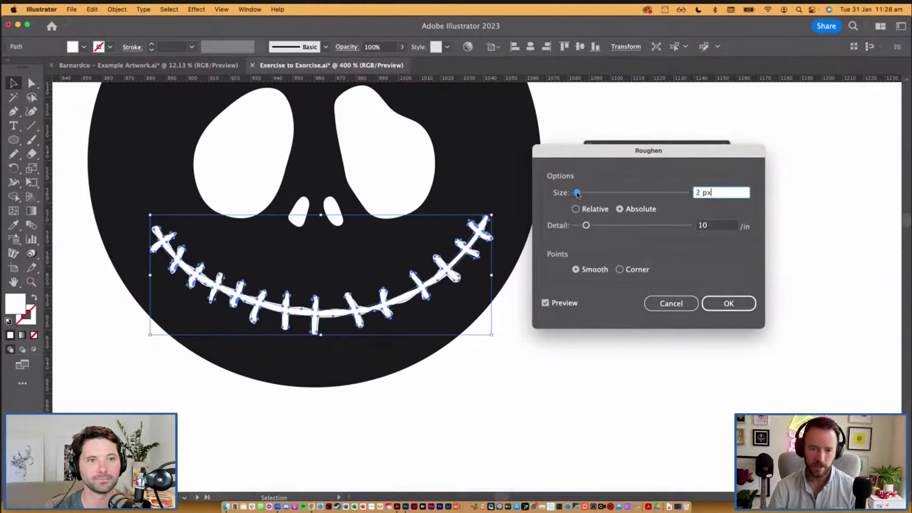
drag(577, 193, 576, 193)
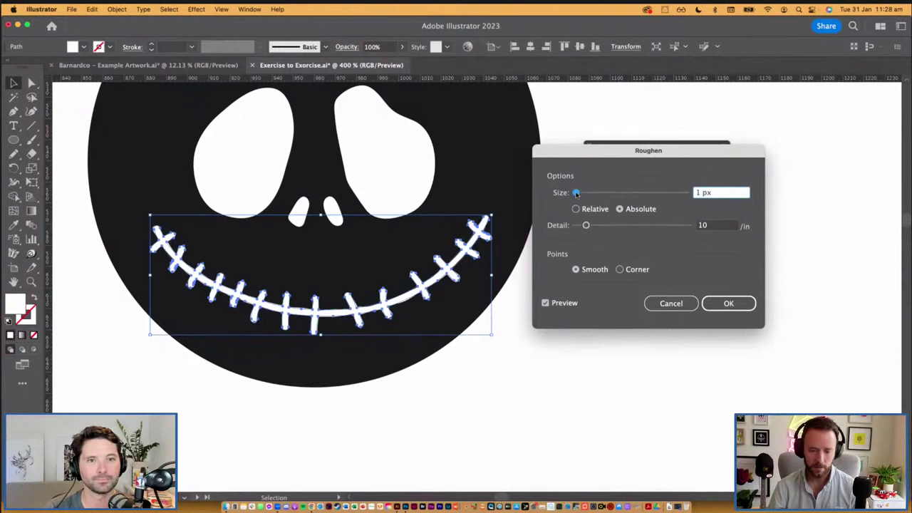
click(733, 187)
key(BackSpace)
key(BackSpace)
key(BackSpace)
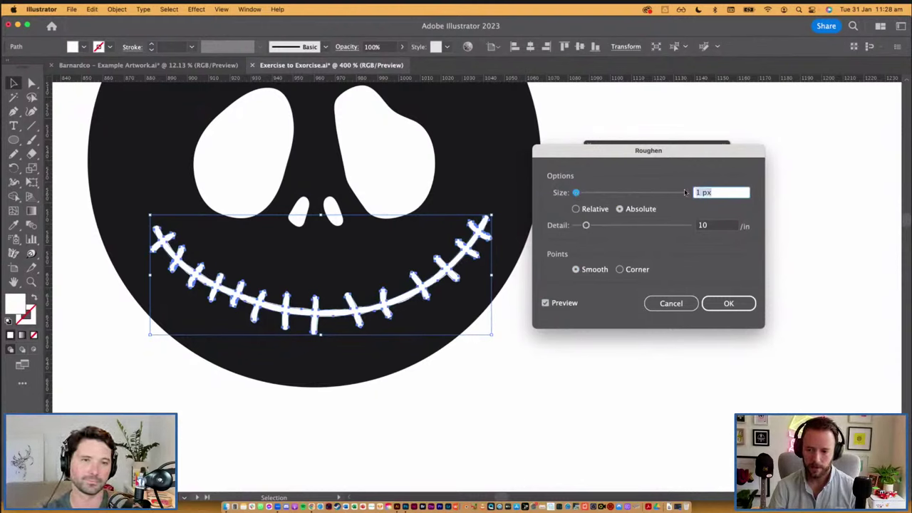
text(.5)
key(Tab)
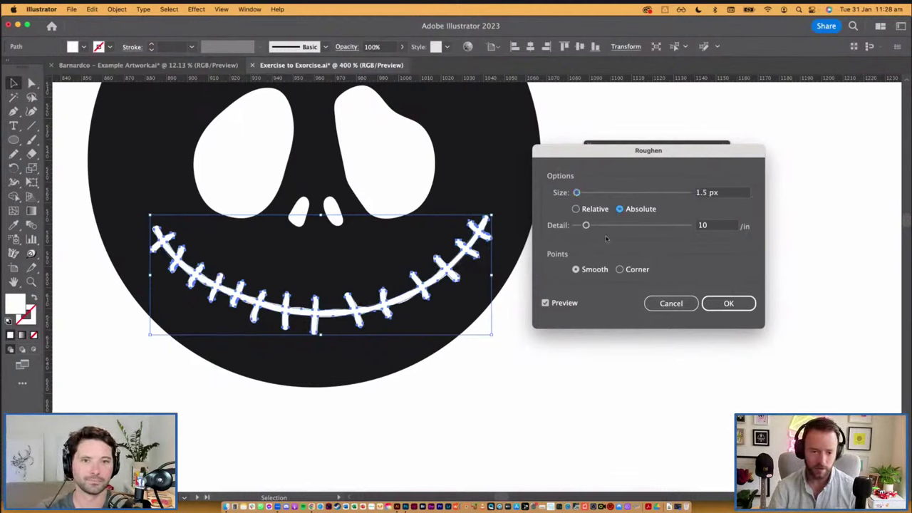
Try several Roughen detail levels on the smile, settle on 16/in and apply the effect.
drag(585, 225, 608, 228)
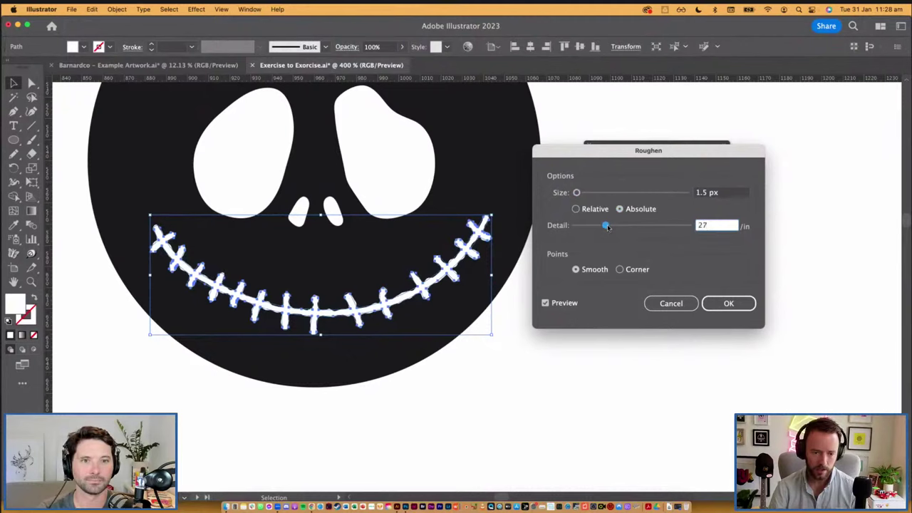
drag(599, 226, 654, 227)
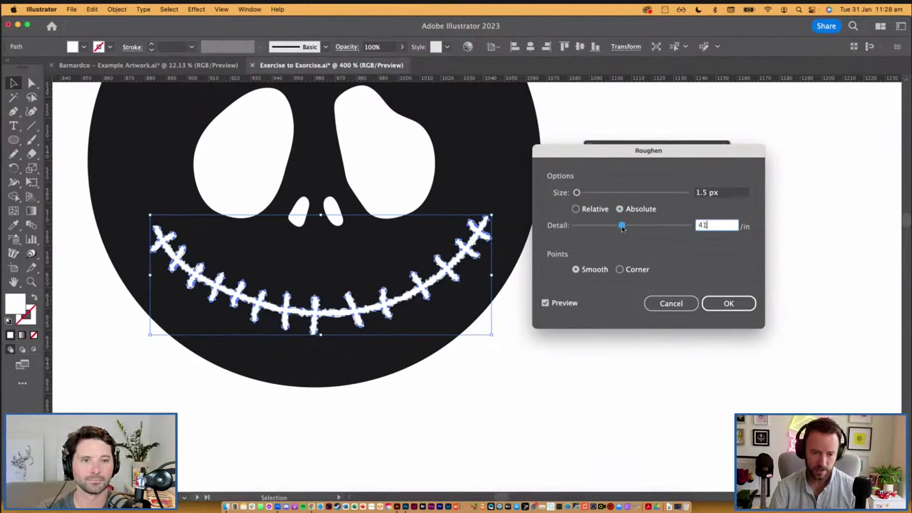
drag(601, 228, 596, 226)
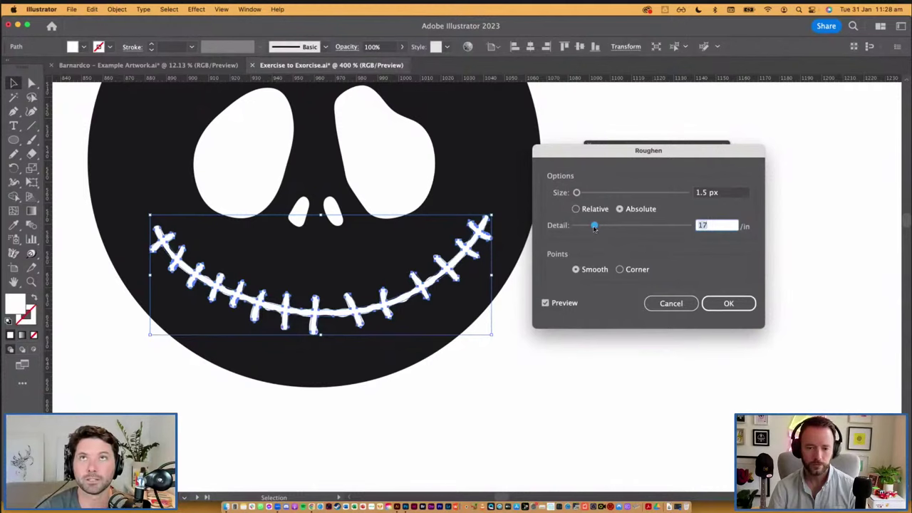
key(Return)
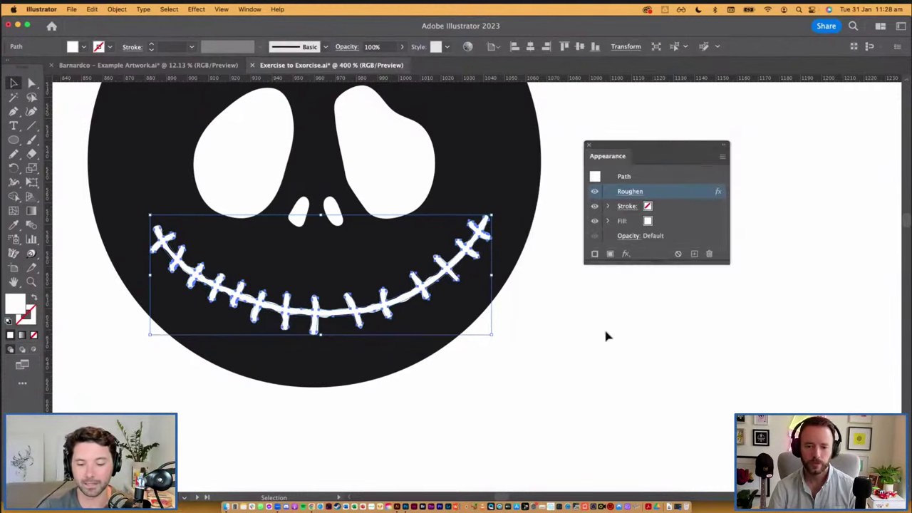
Review the smile's Roughen settings and accept them at 1.5 px absolute size, 16/in detail and smooth points.
click(592, 339)
scroll(592, 340, up, 2)
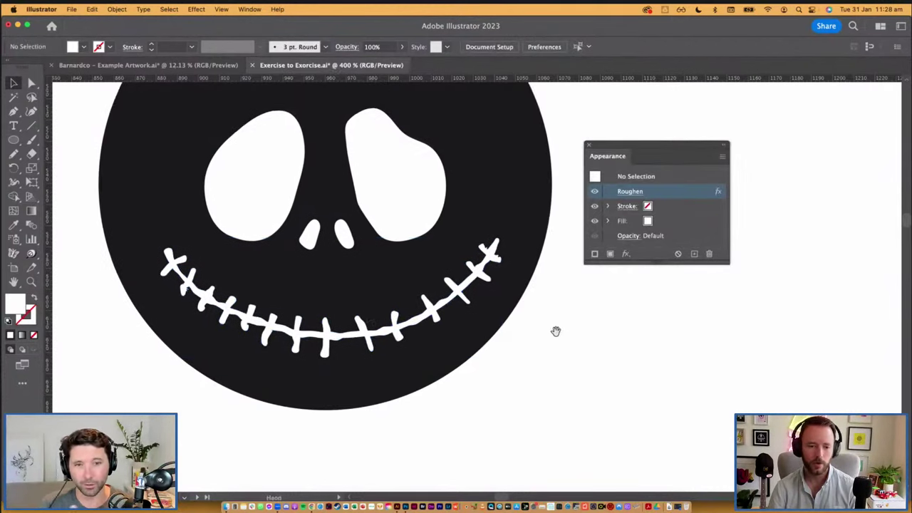
click(412, 327)
click(629, 191)
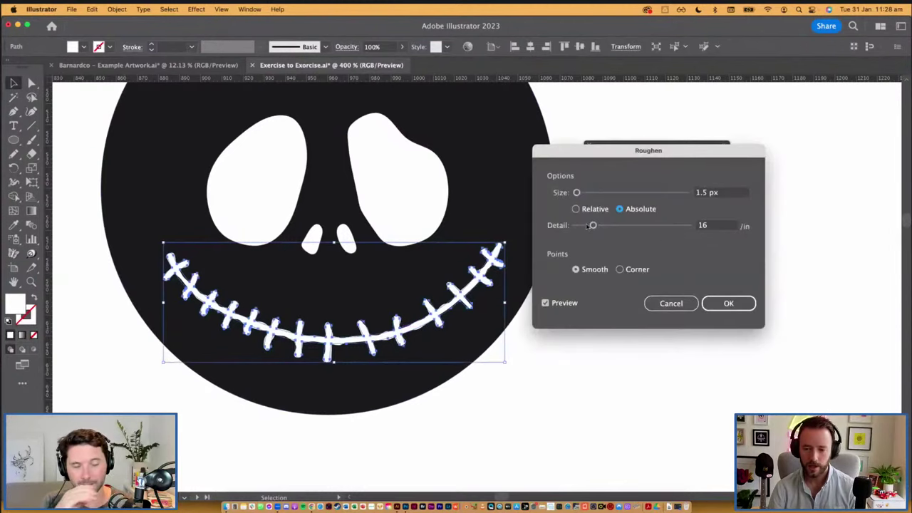
drag(598, 155, 600, 154)
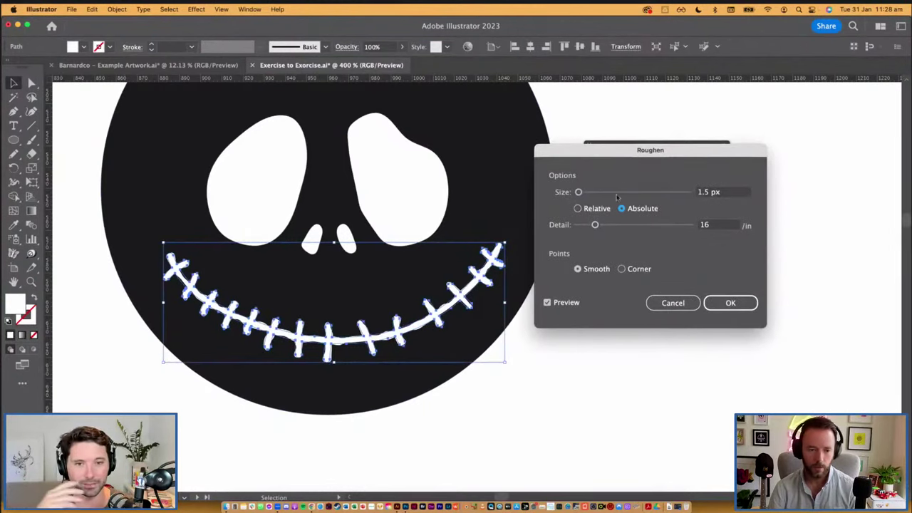
click(578, 208)
click(623, 208)
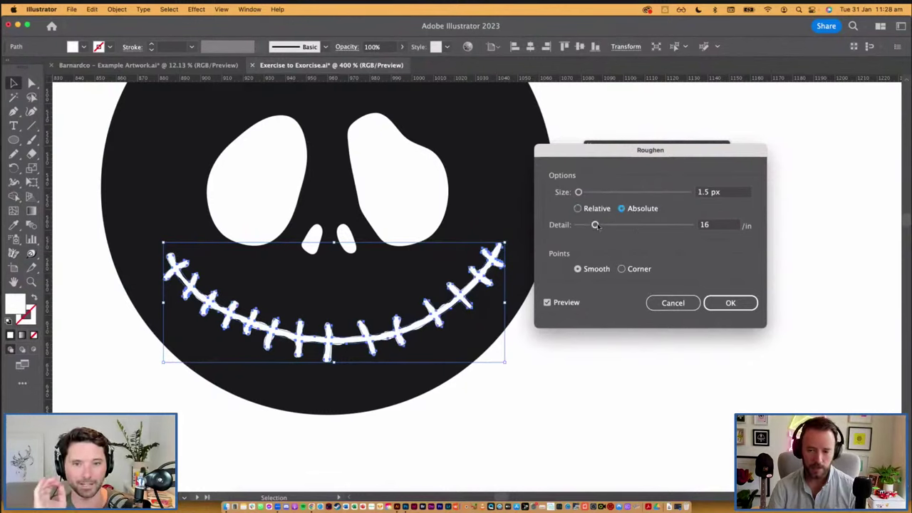
drag(595, 224, 592, 225)
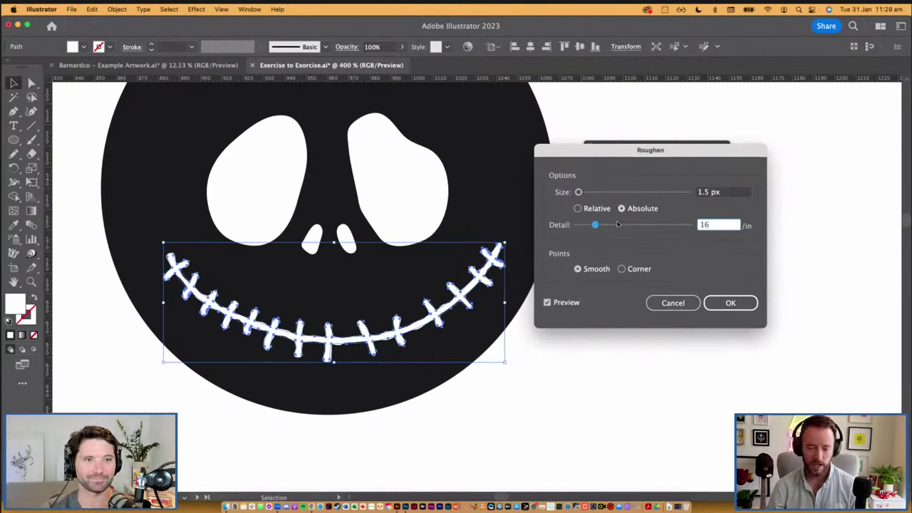
mouse_move(609, 150)
mouse_down()
mouse_move(613, 133)
mouse_move(615, 147)
mouse_up()
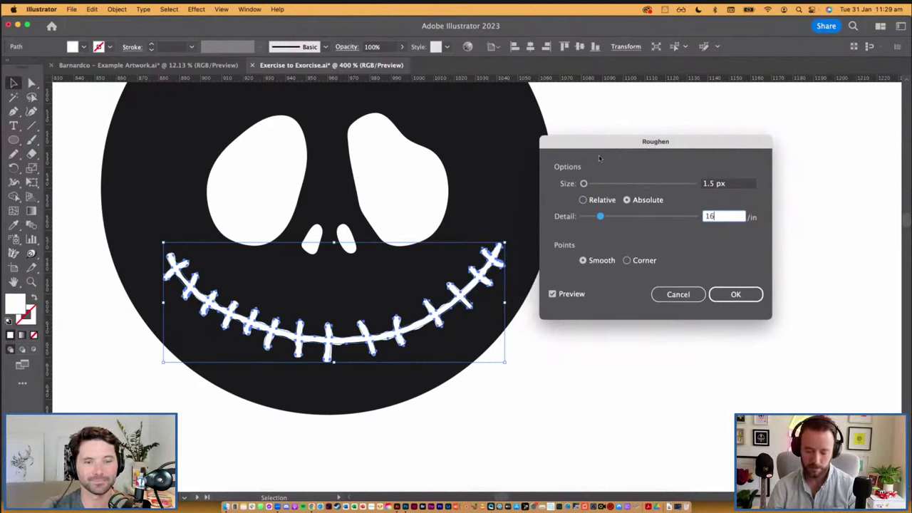
click(735, 294)
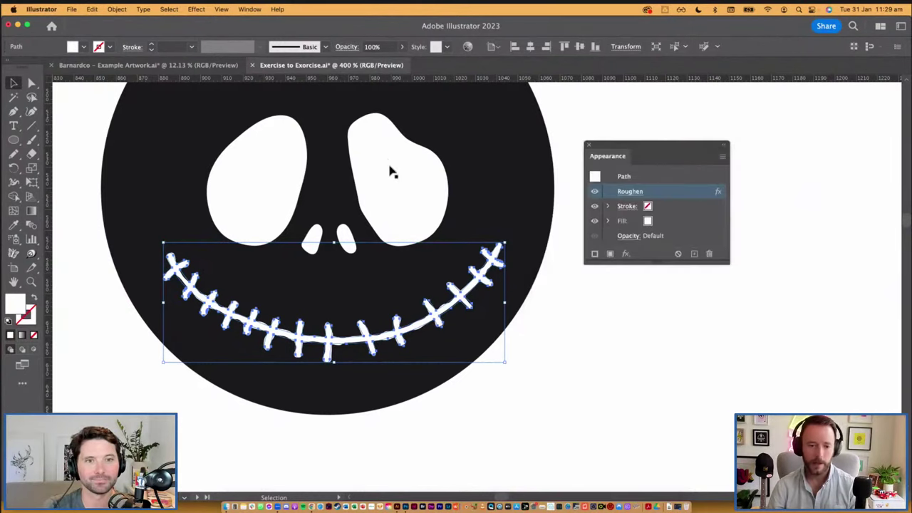
Give the stitched smile a white 1 px stroke so that its lines become thicker.
click(108, 47)
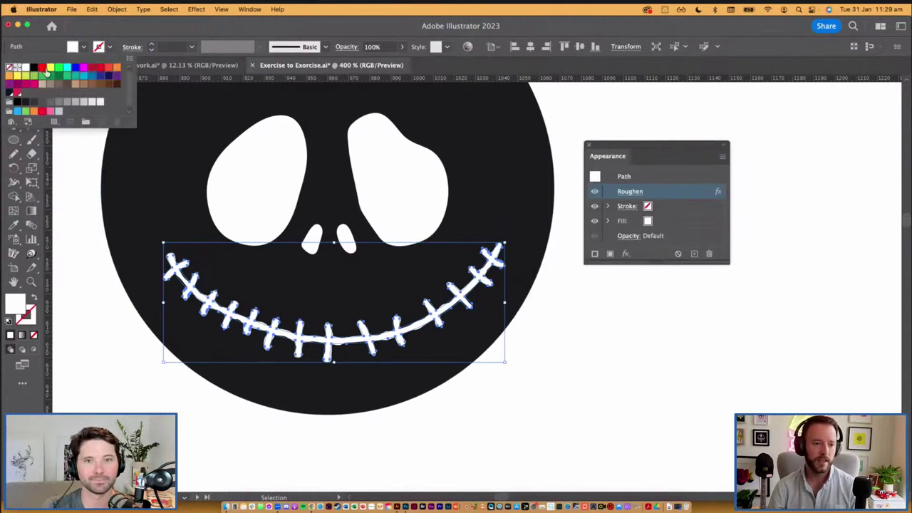
click(26, 68)
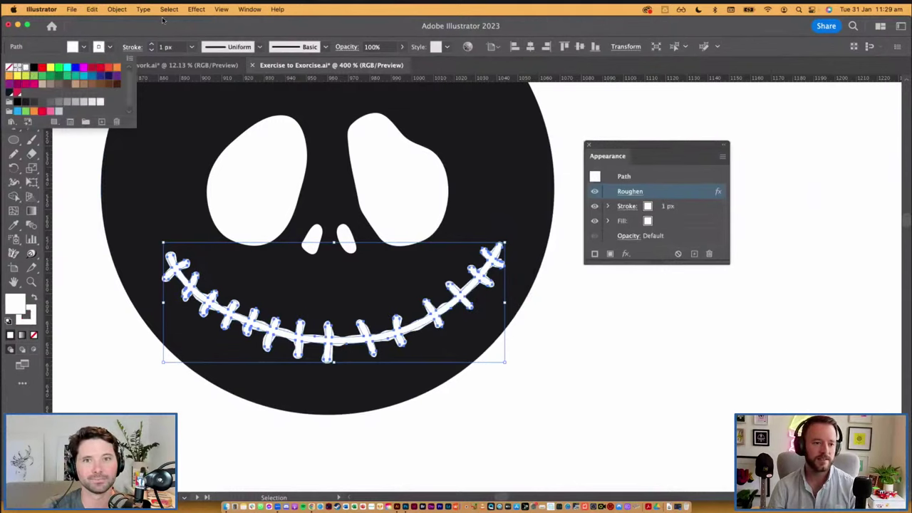
click(586, 336)
scroll(585, 338, down, 5)
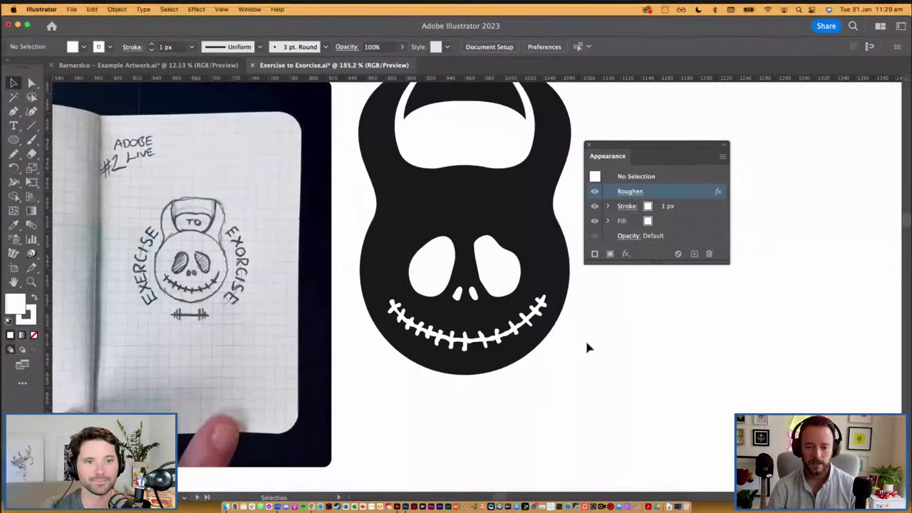
scroll(572, 356, down, 2)
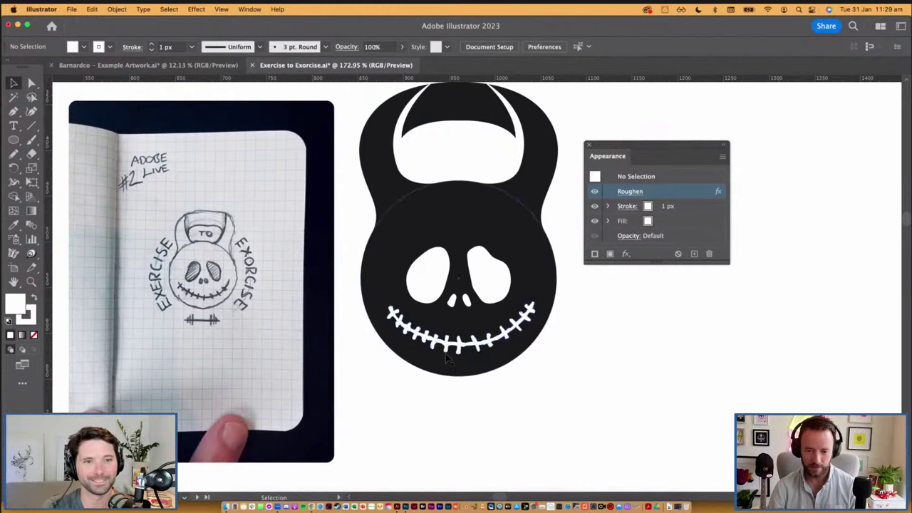
scroll(551, 355, down, 4)
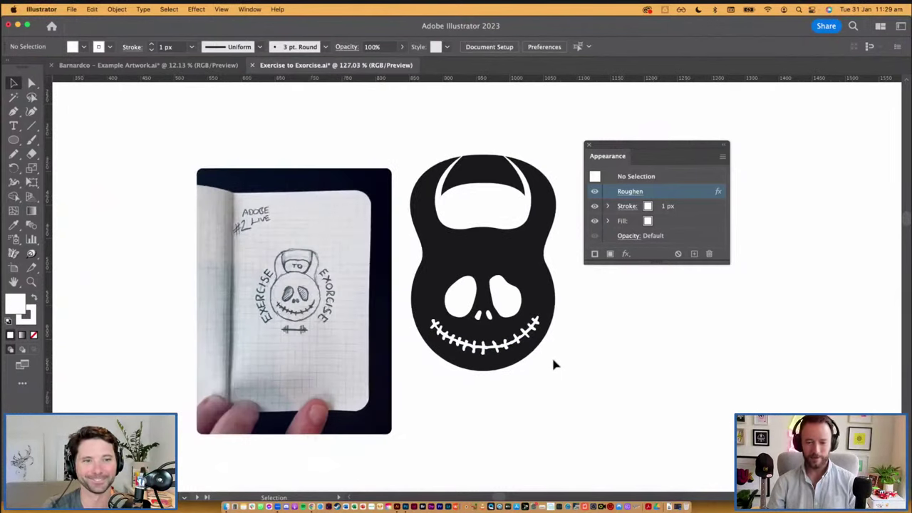
scroll(552, 363, up, 2)
drag(580, 333, 582, 345)
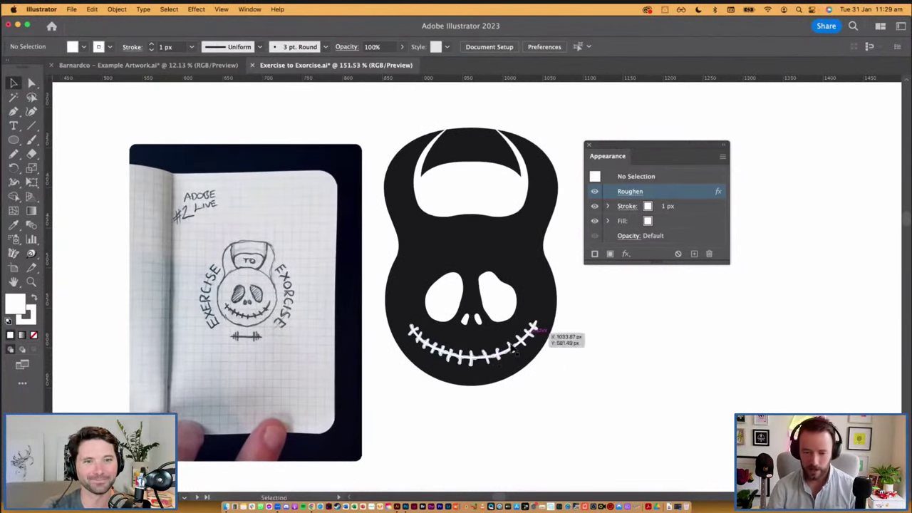
Shift the smile about 3 px left and 2 px up, and move the eyes-and-nose group up slightly.
click(491, 354)
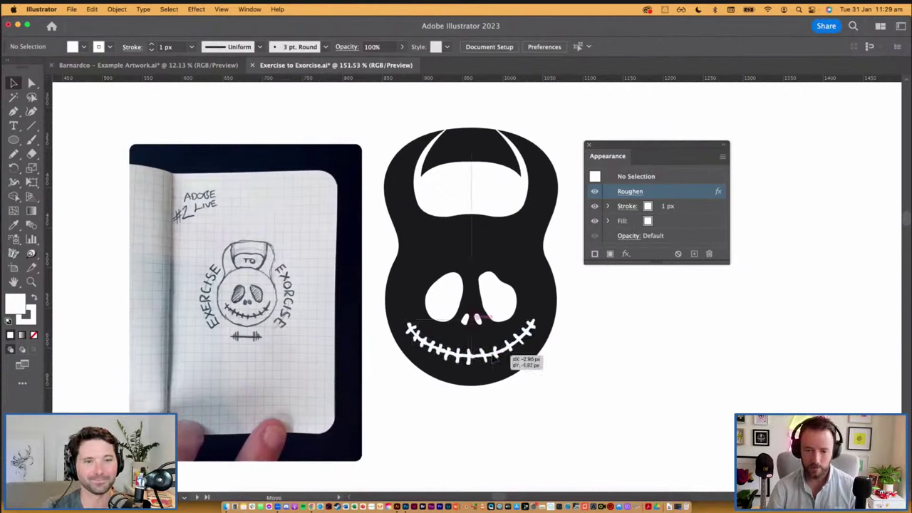
click(533, 341)
mouse_move(481, 324)
mouse_down()
mouse_move(491, 317)
mouse_move(483, 308)
mouse_move(482, 324)
mouse_up()
click(588, 348)
key(space)
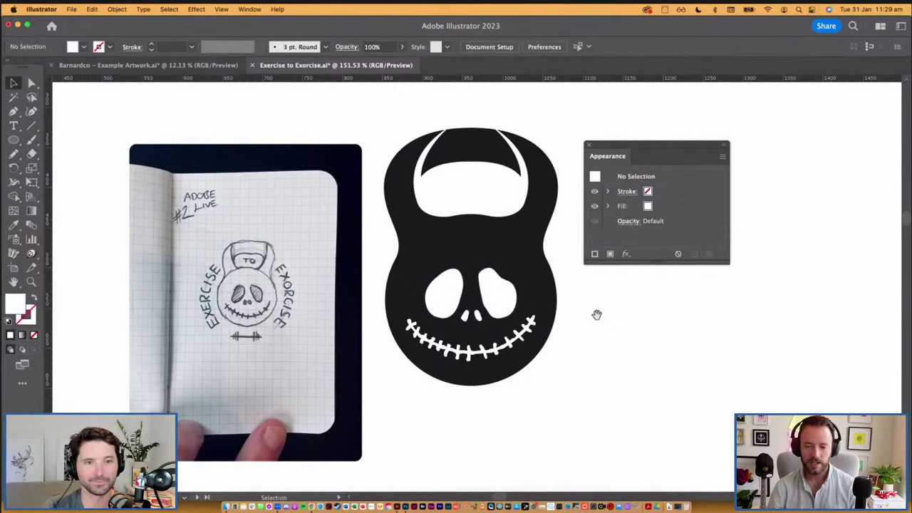
drag(596, 316, 580, 327)
click(488, 320)
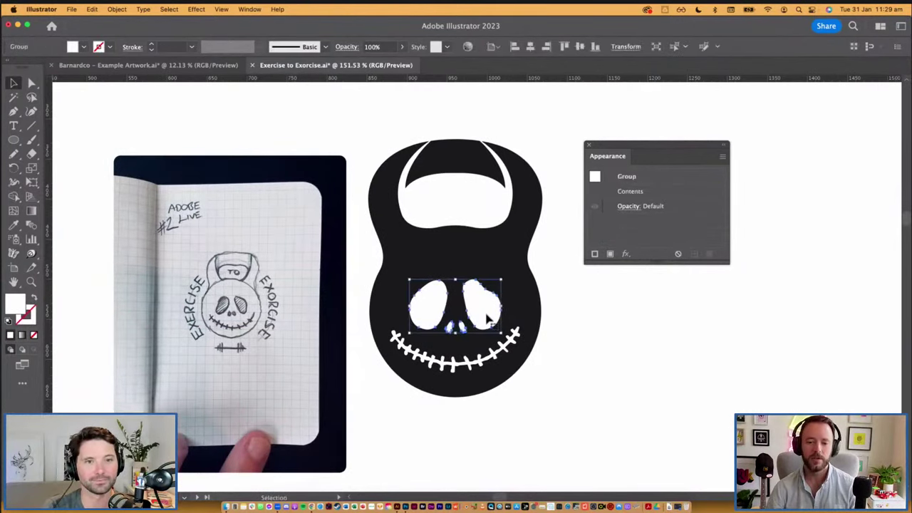
click(620, 324)
drag(609, 335, 617, 328)
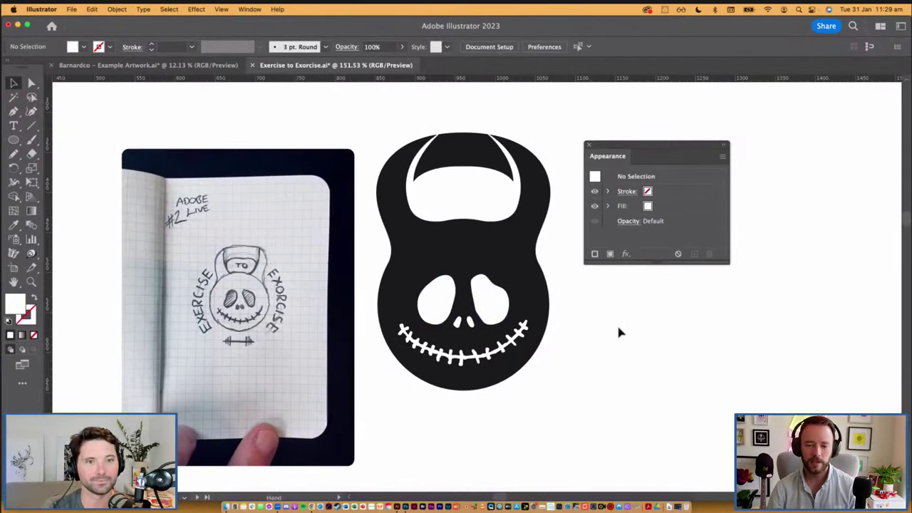
click(499, 305)
shift+click(503, 347)
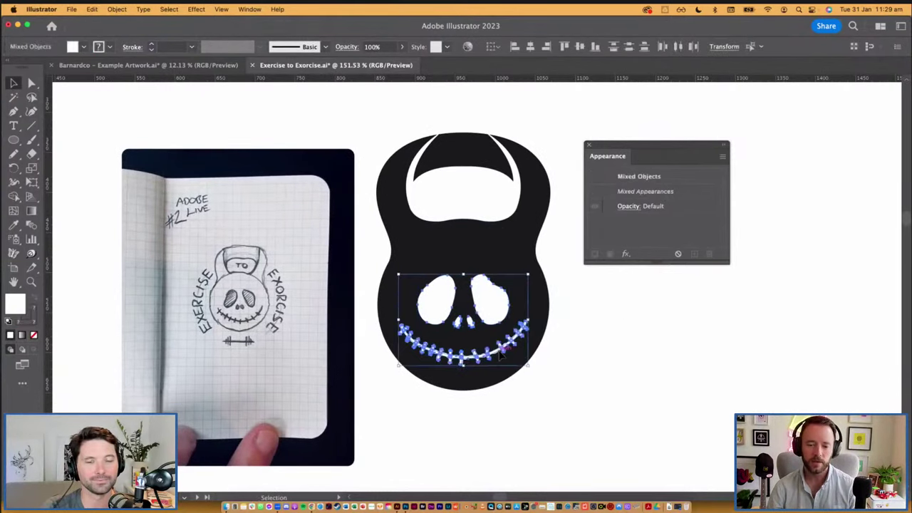
click(568, 367)
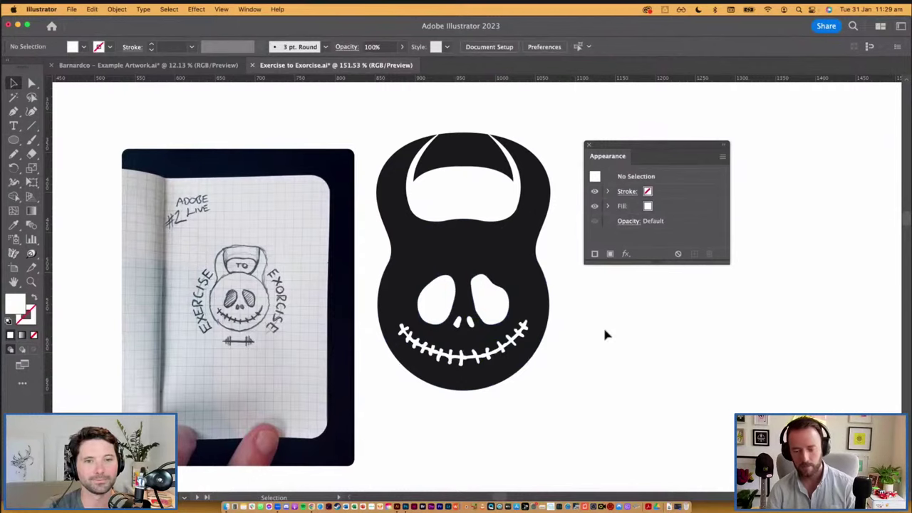
drag(604, 330, 596, 345)
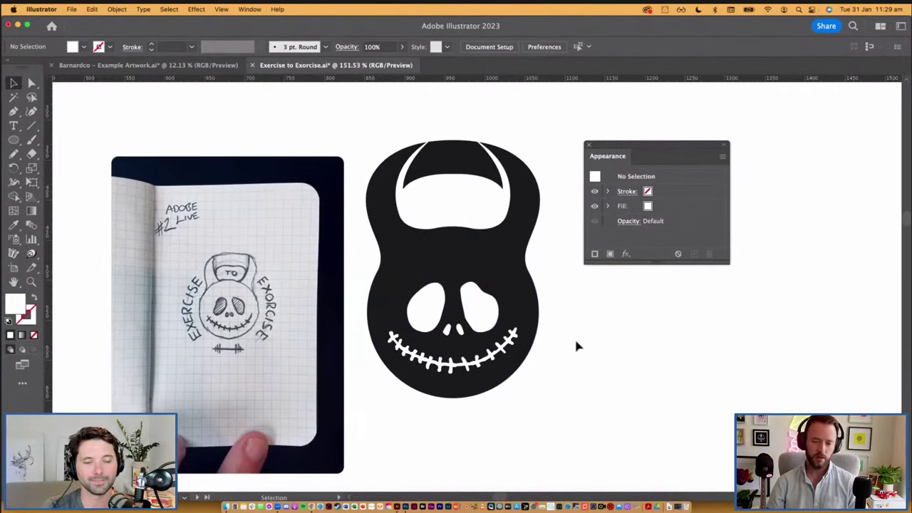
scroll(577, 346, down, 2)
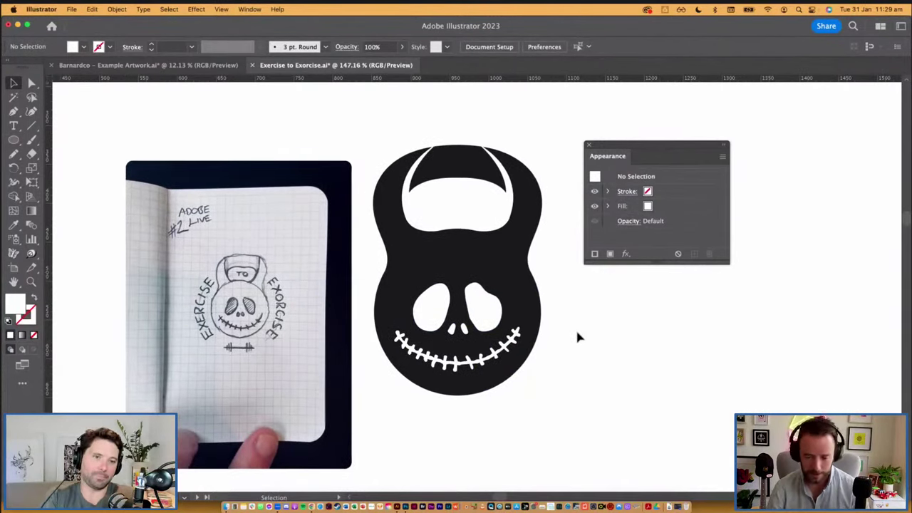
Ungroup the eyes and nose and move the two eyes slightly farther apart.
click(484, 322)
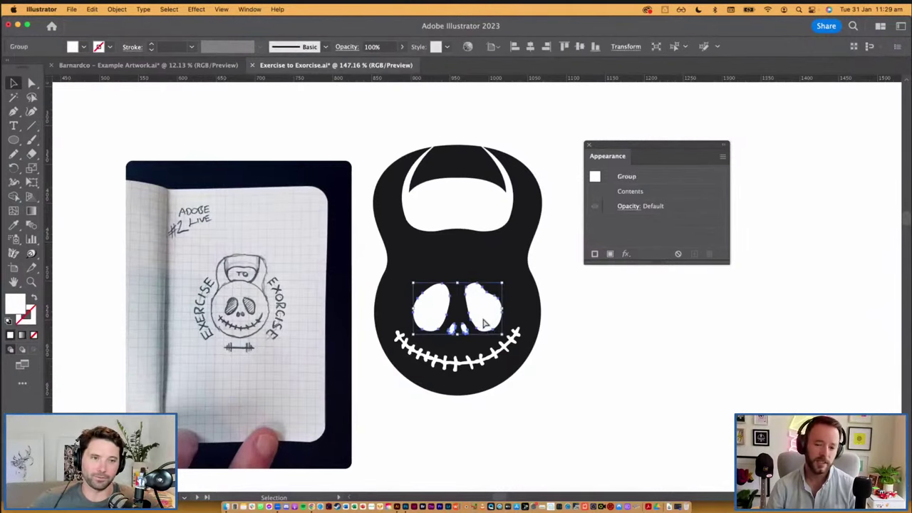
key(super+shift+g)
click(623, 329)
click(483, 321)
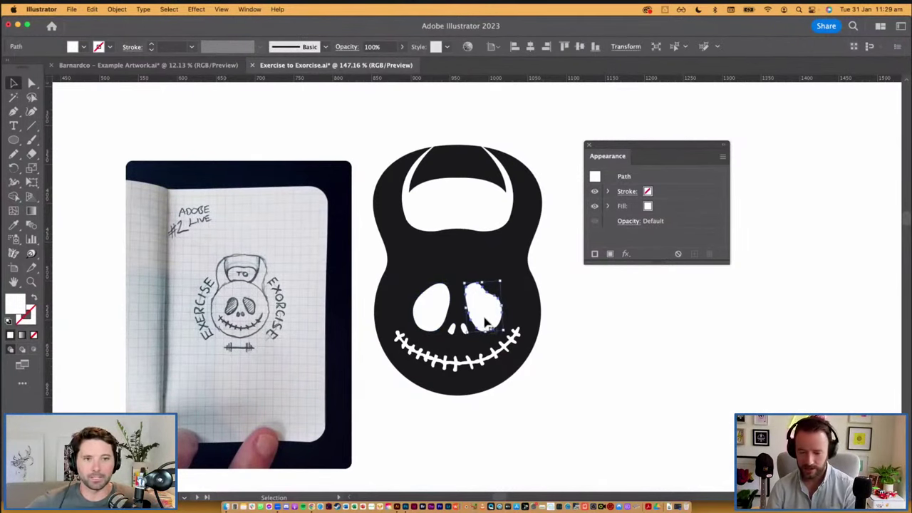
click(430, 308)
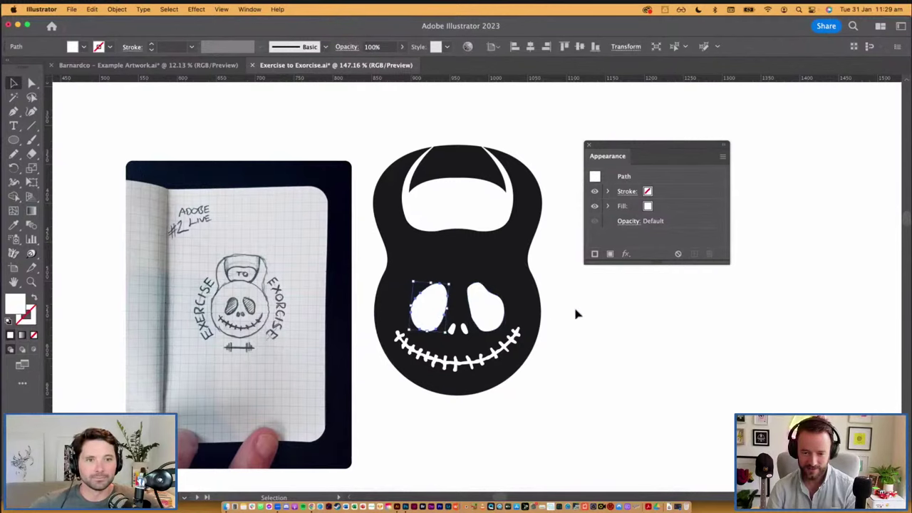
click(631, 329)
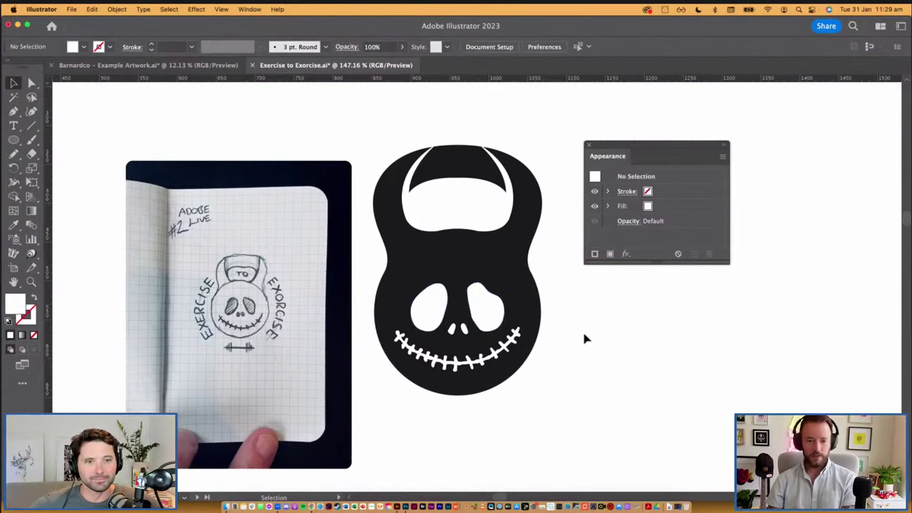
Redraw the upper outer edge of the left eye with the Pencil tool, giving it a slight inward dent.
click(429, 308)
key(z)
drag(314, 256, 586, 409)
key(n)
key(space)
drag(455, 208, 428, 260)
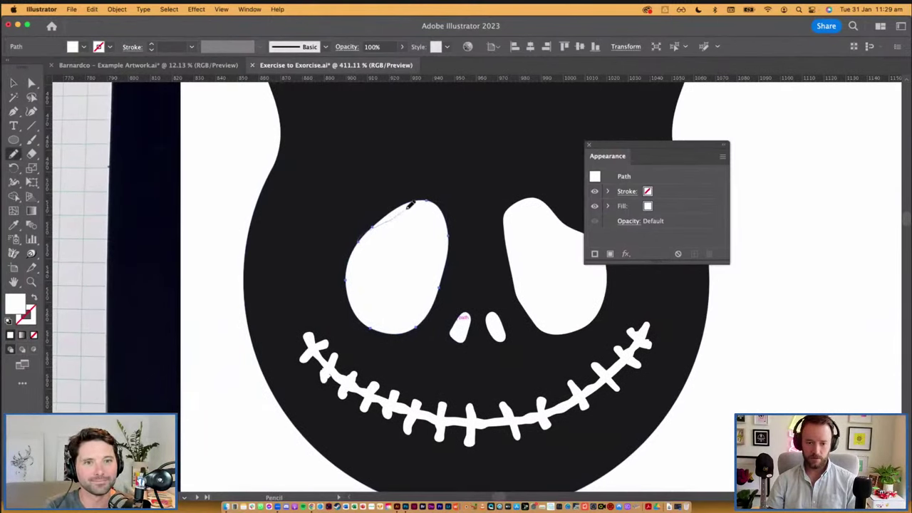
drag(428, 201, 436, 207)
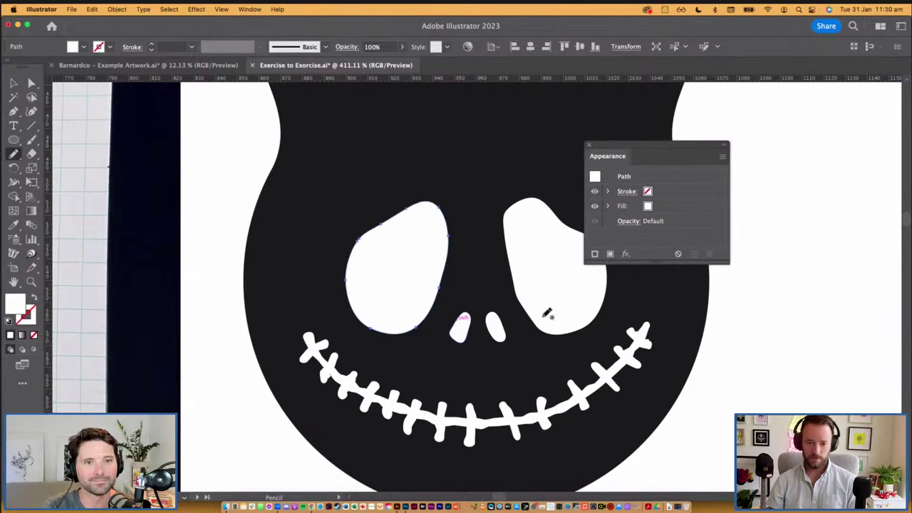
Narrow the left eye slightly from its outer side, keeping its inner edge in place.
key(v)
click(681, 357)
drag(648, 349, 520, 361)
click(396, 312)
drag(370, 310, 374, 312)
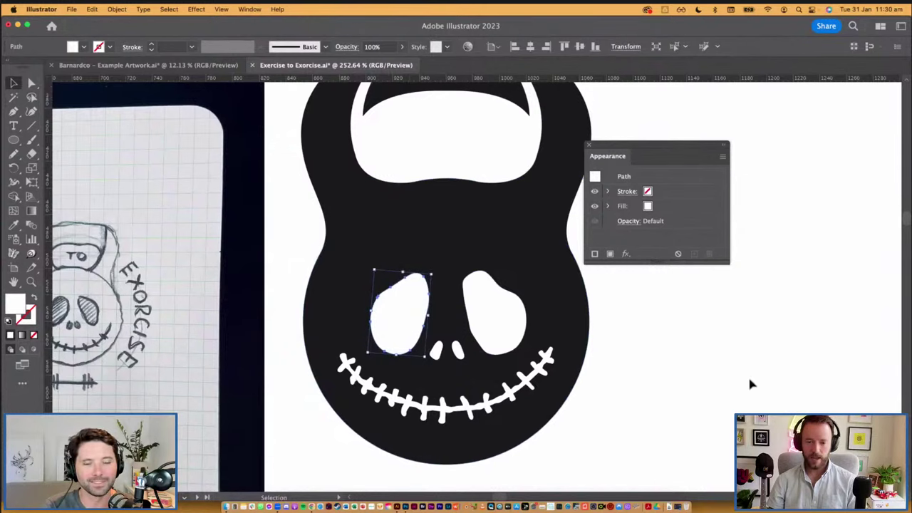
click(751, 383)
scroll(493, 354, down, 5)
scroll(493, 349, down, 2)
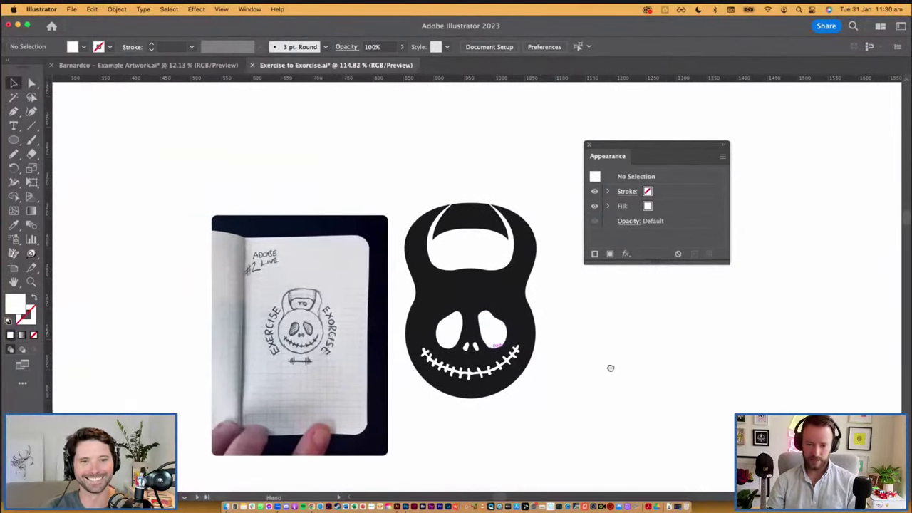
Select the stitched smile and examine its roughened outline and stitches up close.
click(516, 348)
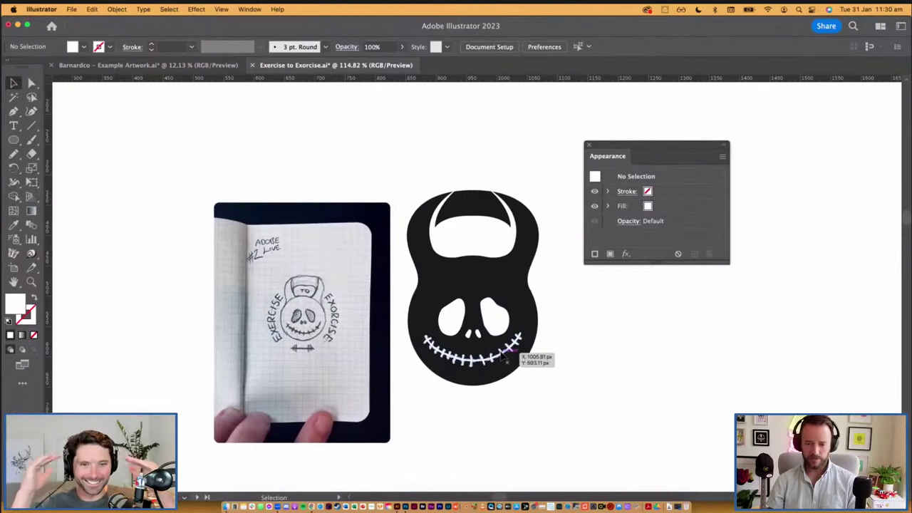
click(584, 335)
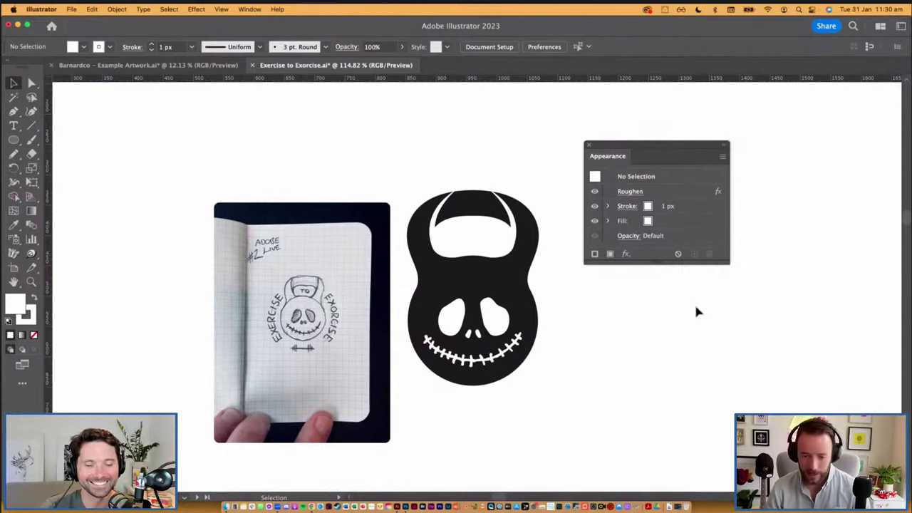
drag(621, 330, 611, 331)
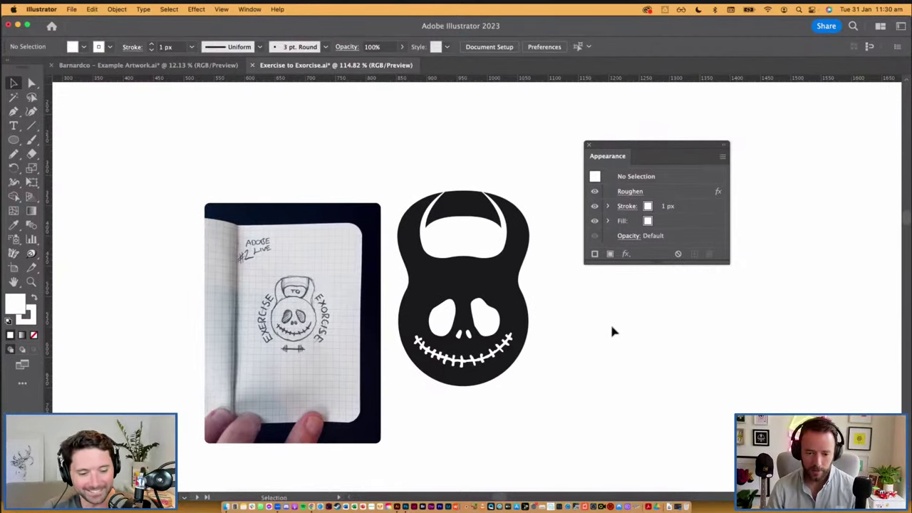
click(427, 338)
scroll(483, 387, up, 10)
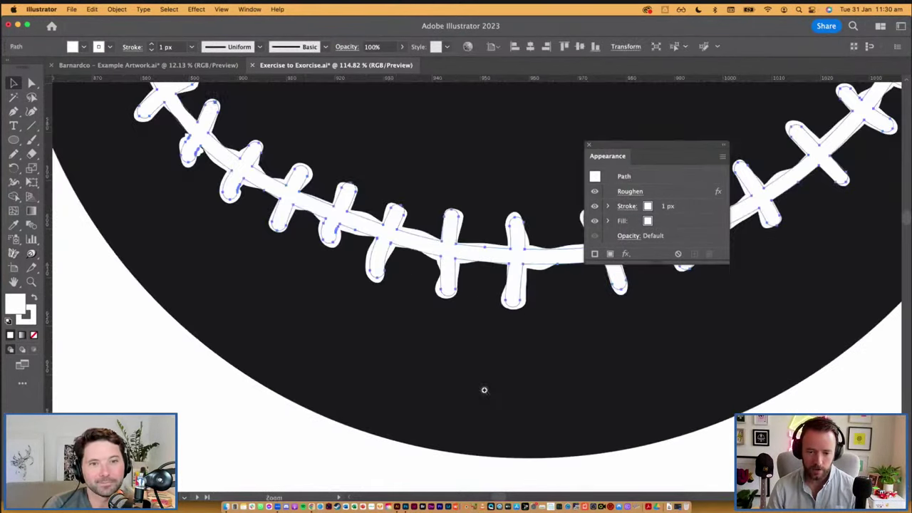
scroll(490, 381, down, 6)
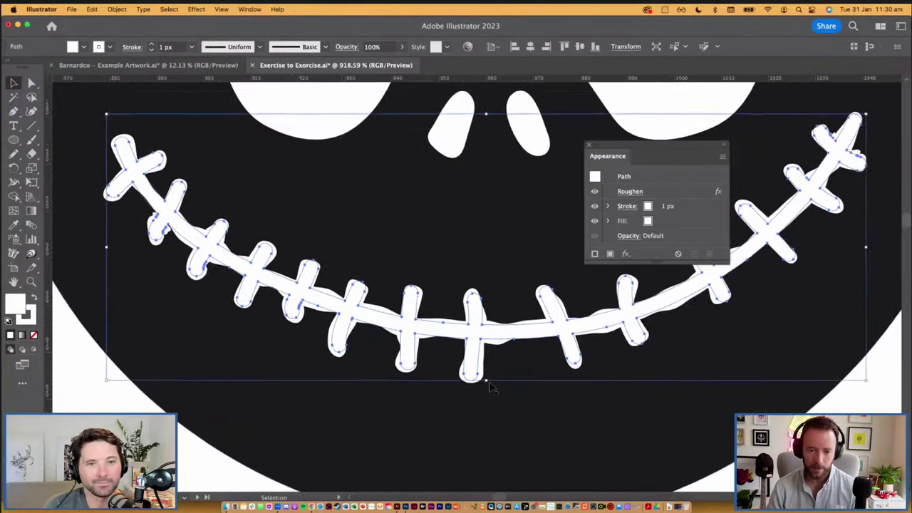
scroll(490, 388, down, 3)
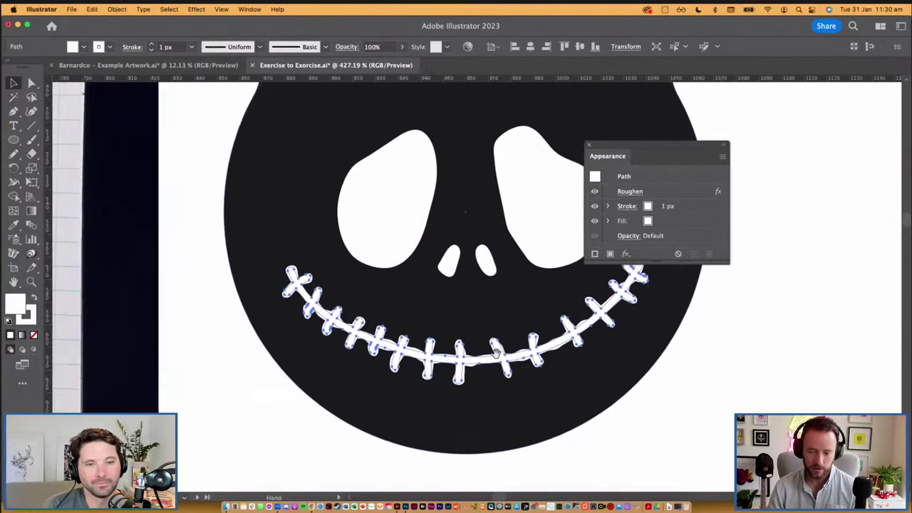
Expand the roughened appearance of the stitched smile into editable outline shapes.
scroll(528, 364, up, 2)
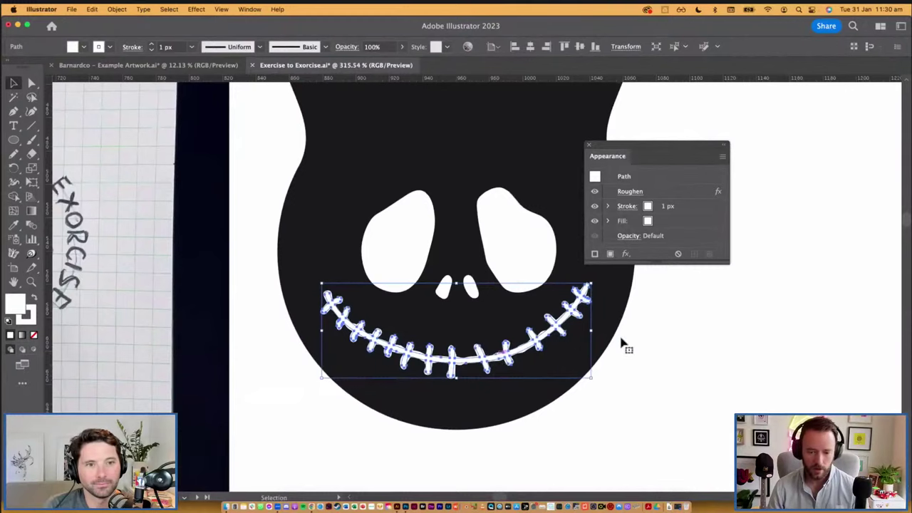
key(super+shift+e)
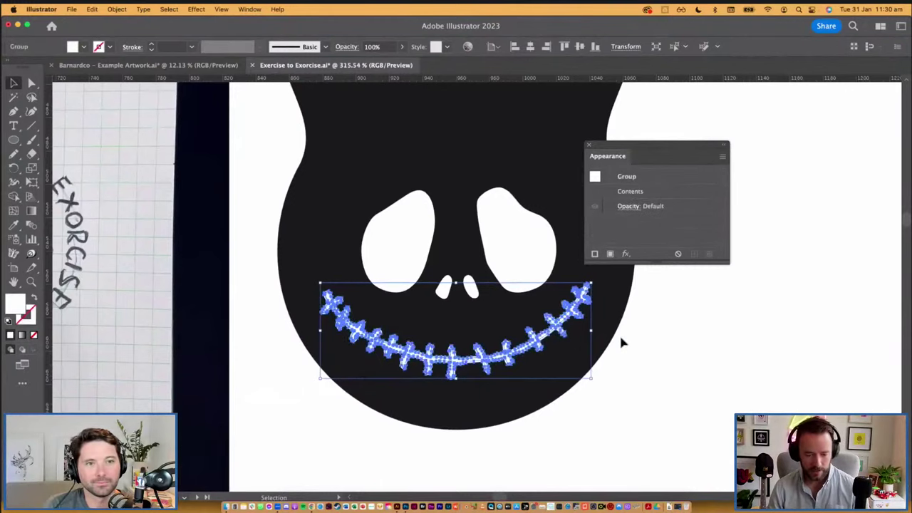
scroll(492, 389, up, 5)
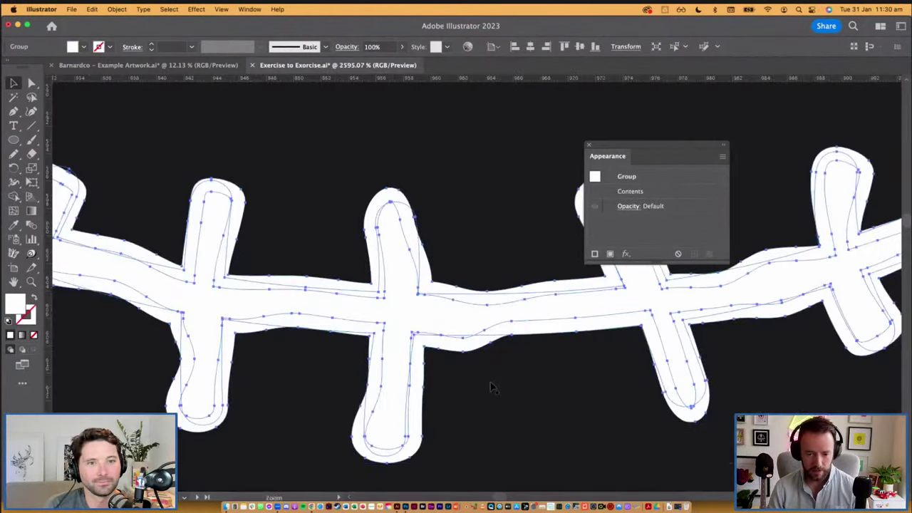
Try to combine the expanded smile's overlapping shapes into a compound path.
key(super+8)
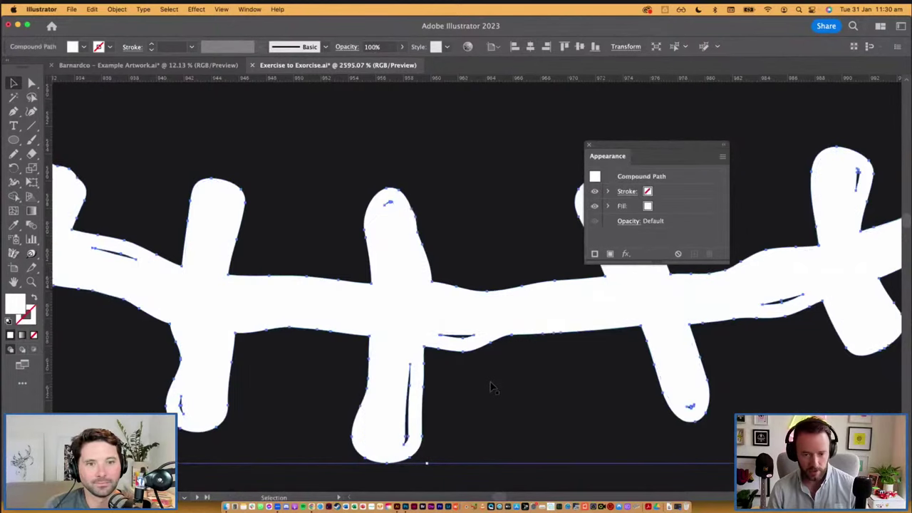
scroll(491, 391, down, 5)
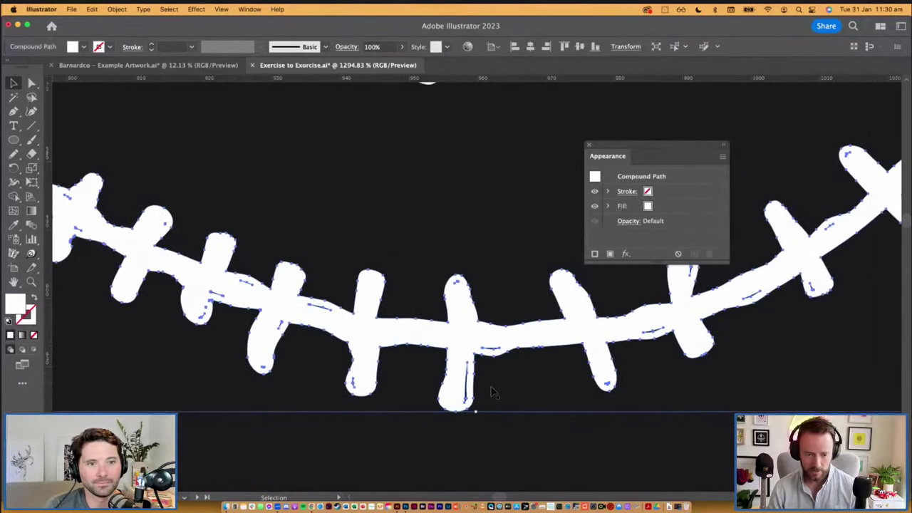
key(super+z)
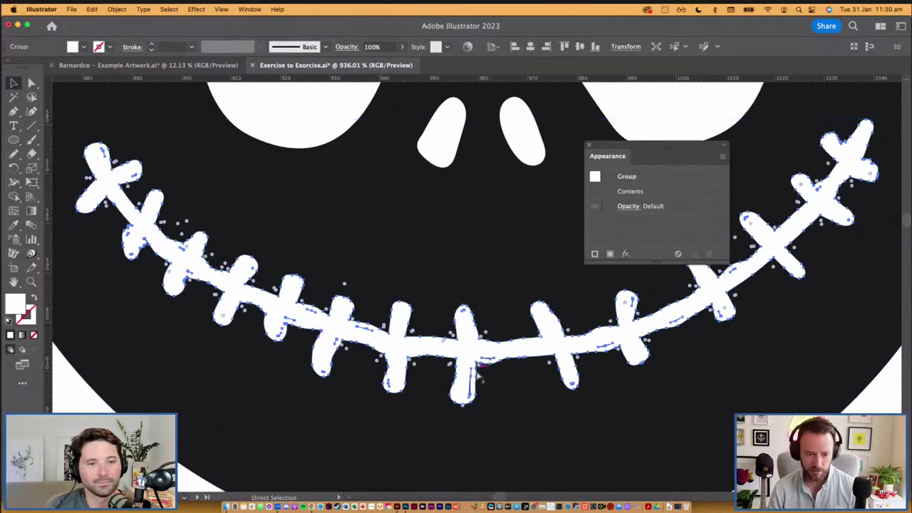
key(shift+super+a)
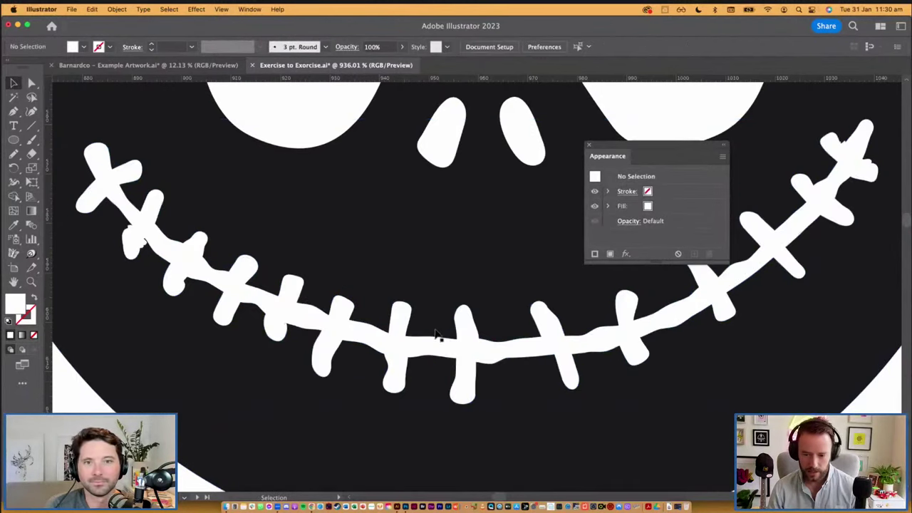
Unite the expanded smile's overlapping shapes into a single path with a white fill and no stroke.
click(493, 347)
scroll(499, 346, down, 2)
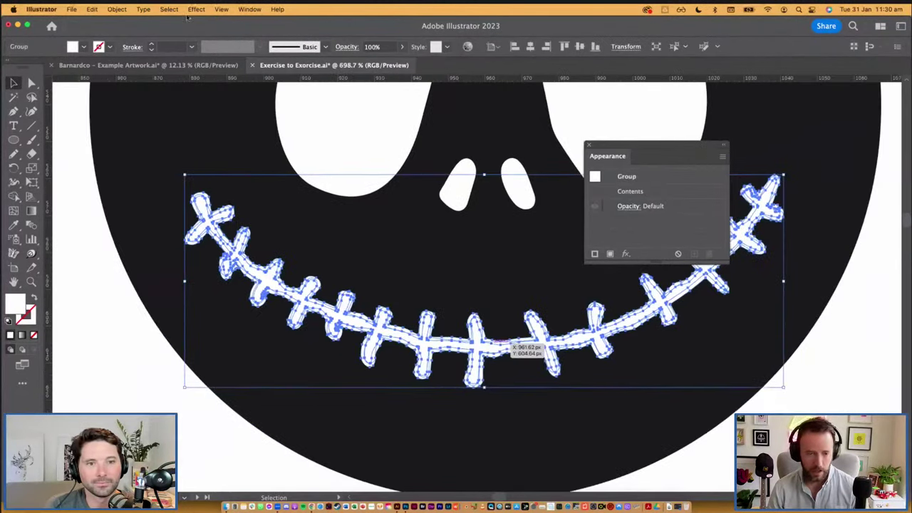
click(117, 10)
click(150, 150)
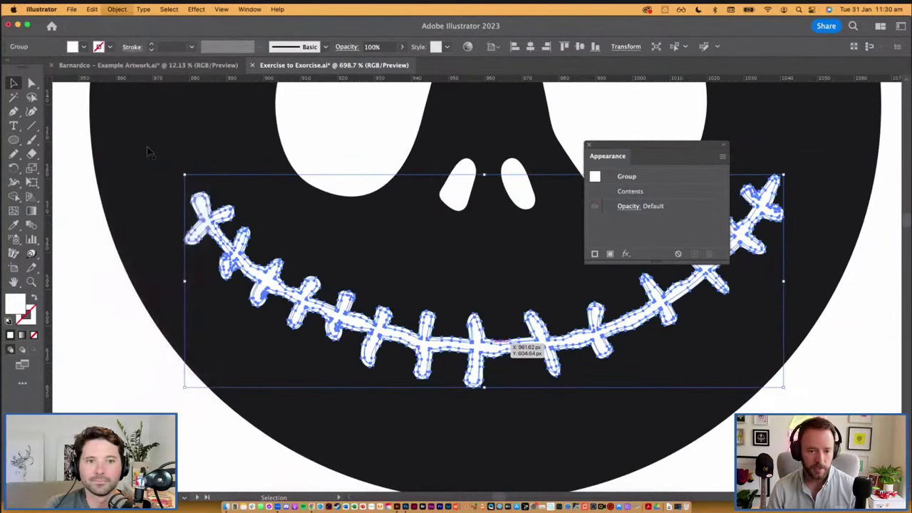
key(super+4)
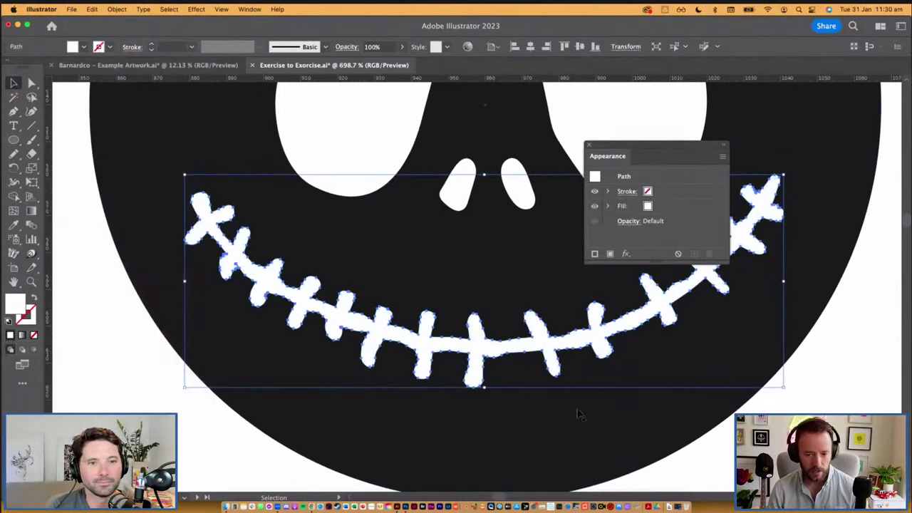
click(726, 428)
key(space)
scroll(465, 313, down, 5)
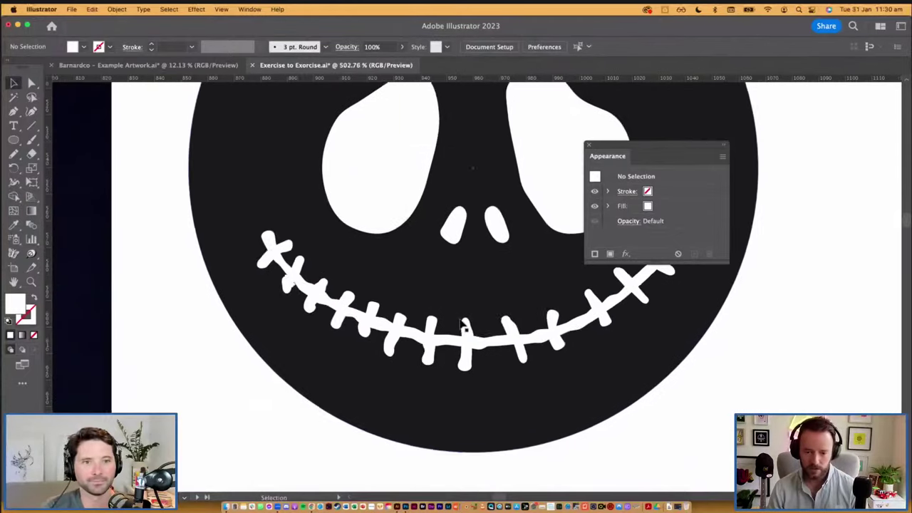
scroll(464, 325, down, 3)
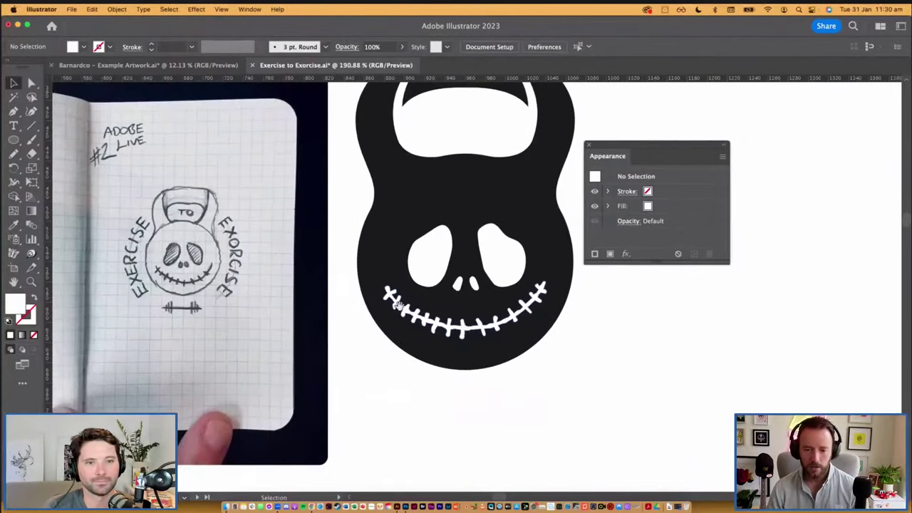
Redraw the jagged edges around the lower half of the second stitch from the smile's left end with the Pencil tool.
key(super+space)
drag(383, 287, 417, 325)
scroll(434, 259, up, 3)
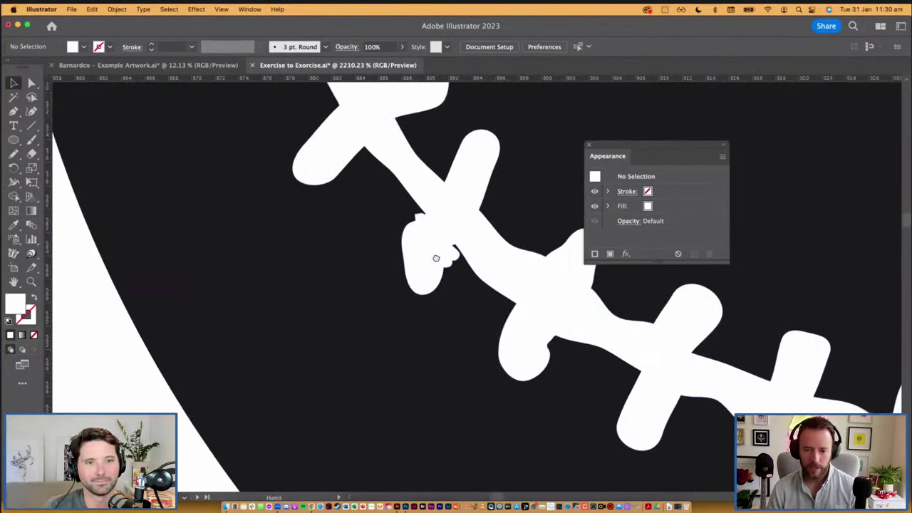
scroll(427, 264, right, 2)
click(427, 265)
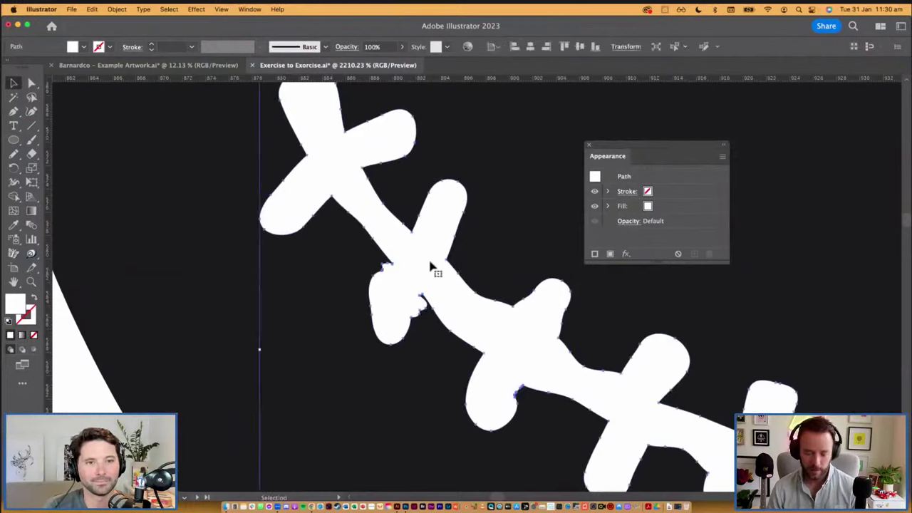
key(n)
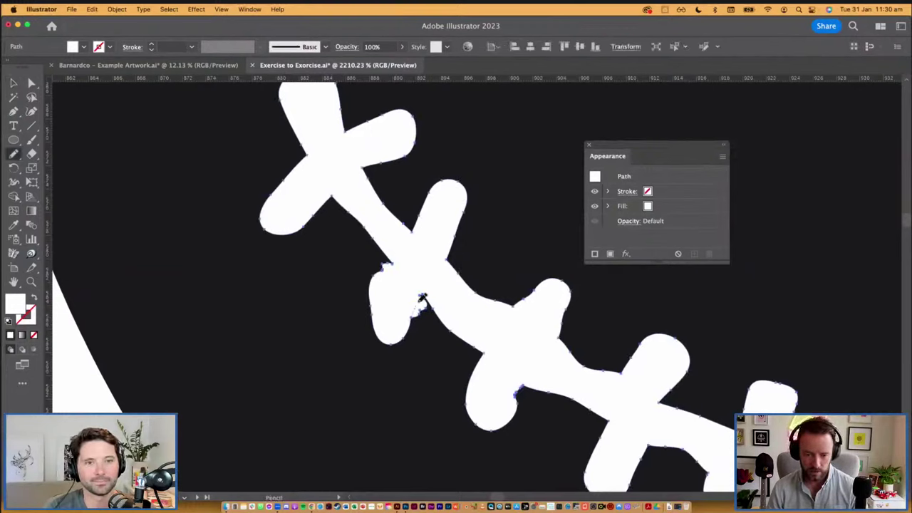
drag(428, 292, 423, 295)
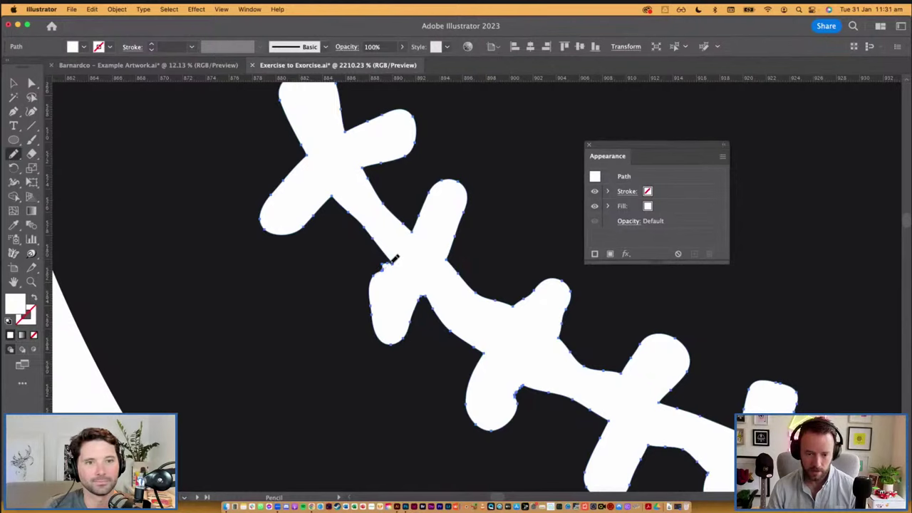
scroll(525, 338, down, 3)
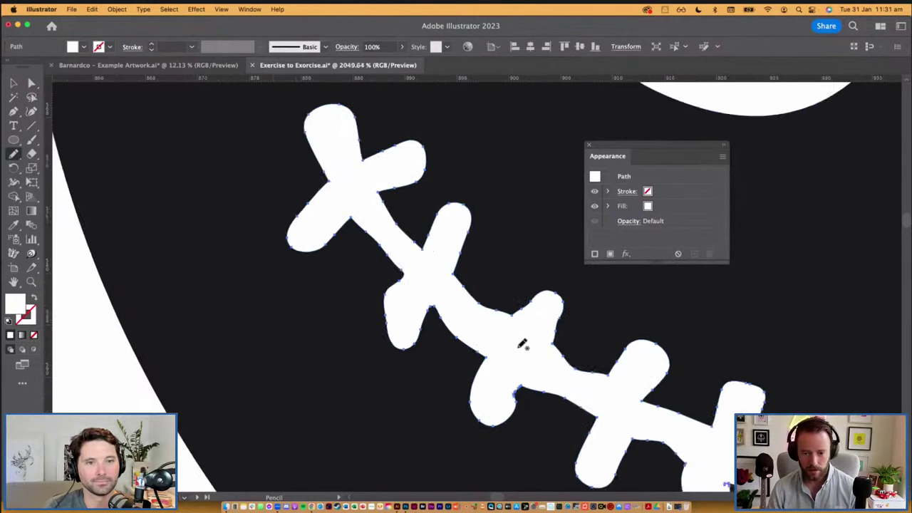
Smooth the bump and the jagged notch on the stitch at the smile's right end with the Pencil tool.
scroll(434, 326, down, 1)
drag(803, 407, 497, 324)
drag(655, 292, 387, 410)
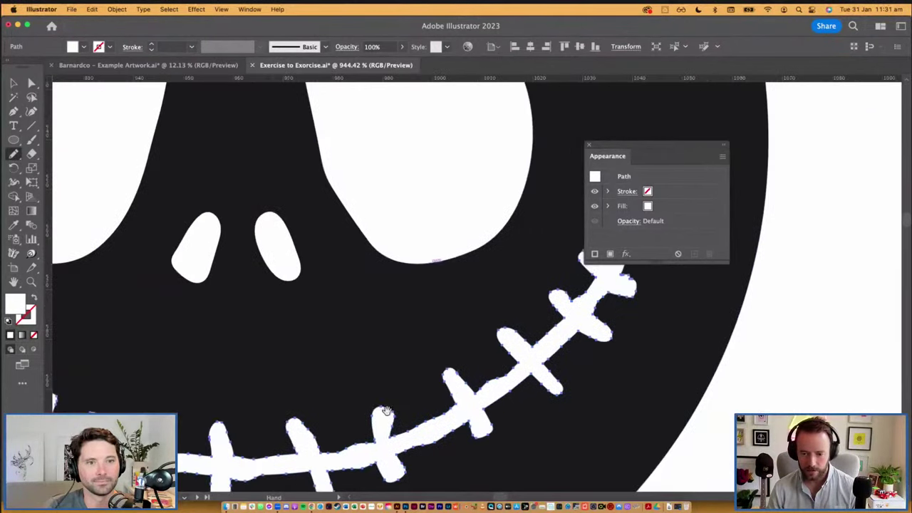
scroll(438, 352, right, 2)
scroll(437, 353, up, 2)
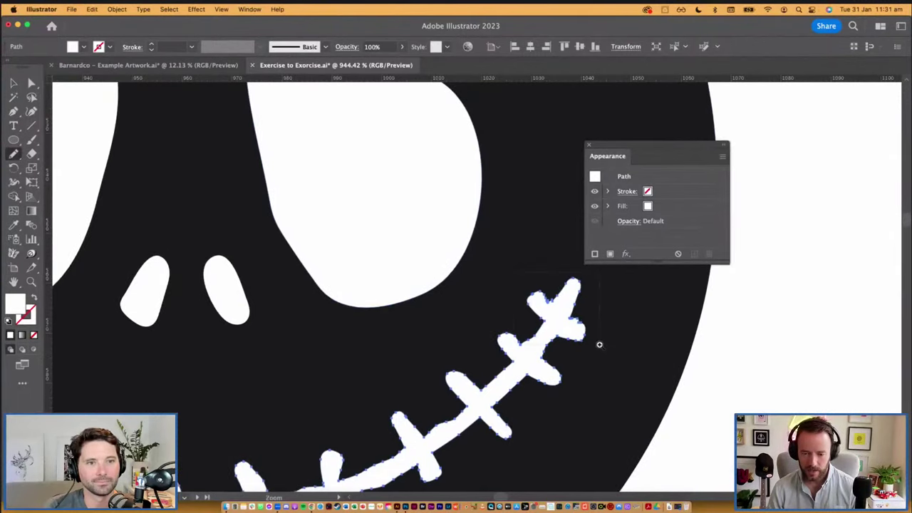
scroll(596, 344, up, 5)
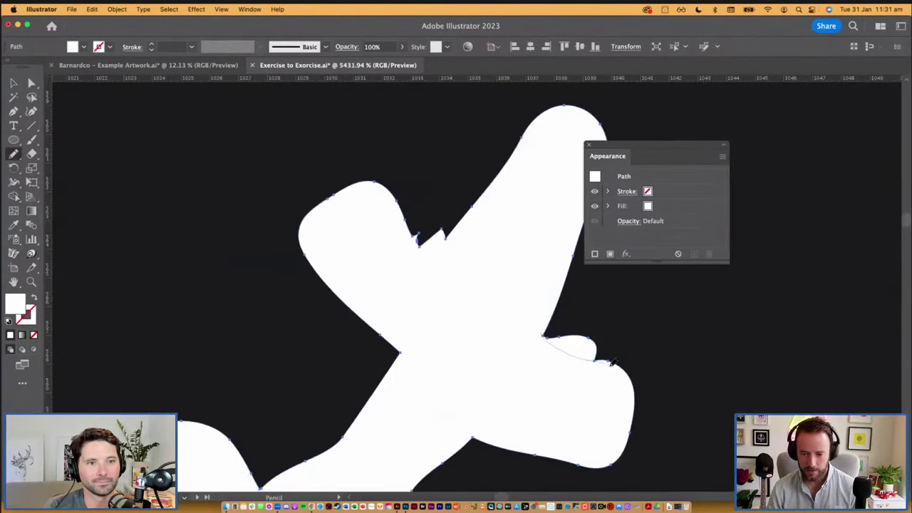
drag(635, 416, 632, 426)
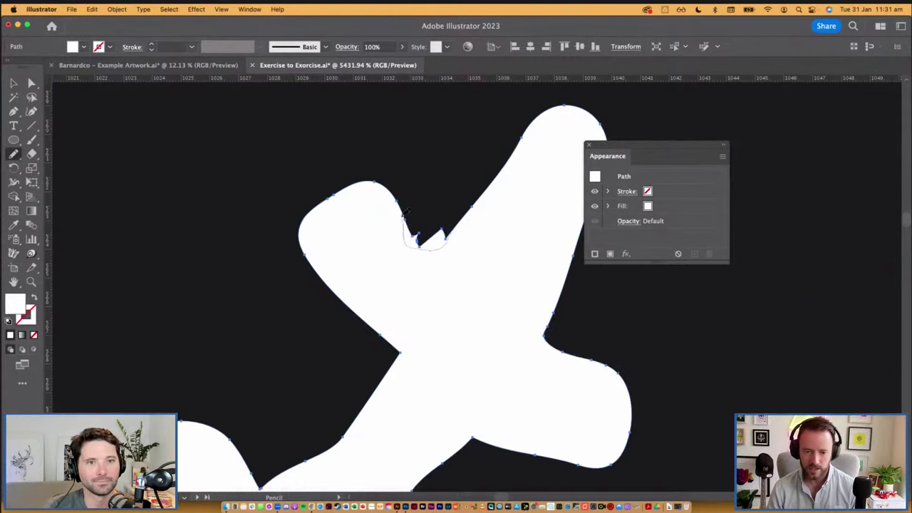
drag(403, 211, 400, 190)
key(v)
scroll(496, 308, down, 2)
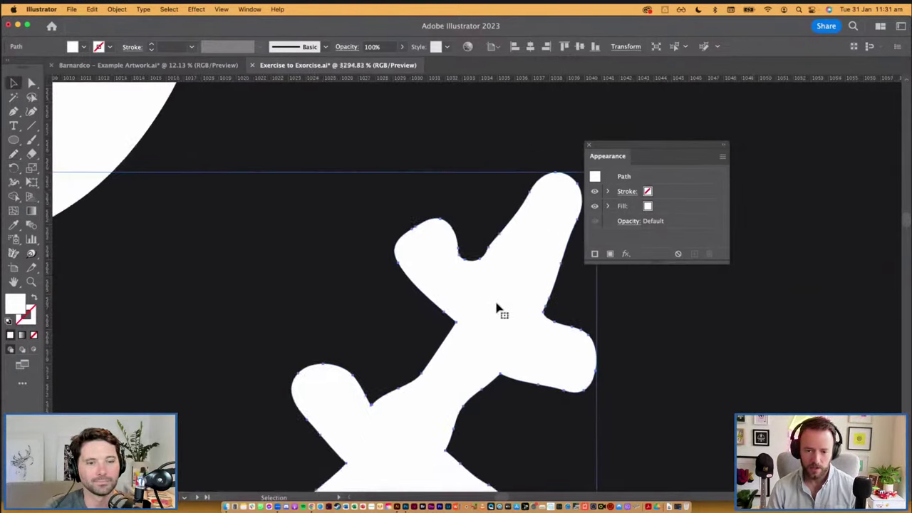
scroll(494, 307, down, 5)
drag(489, 358, 585, 277)
scroll(532, 326, down, 3)
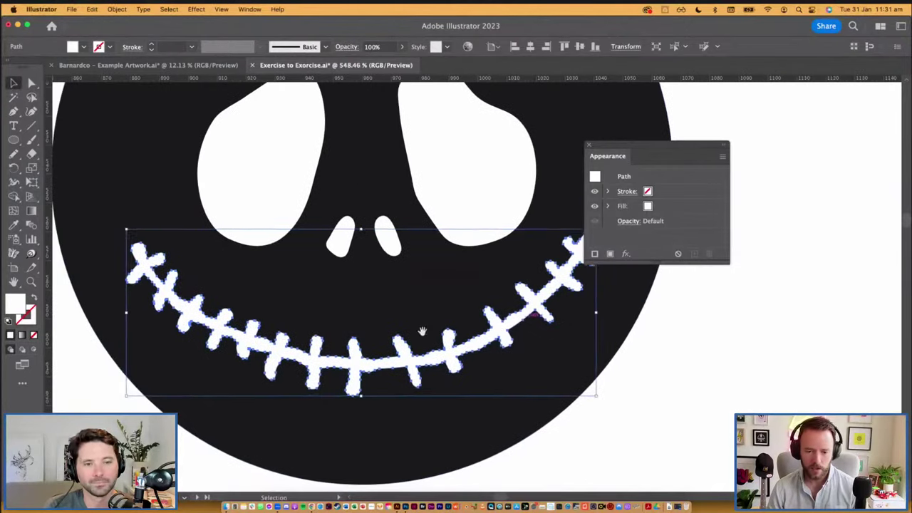
drag(422, 331, 449, 332)
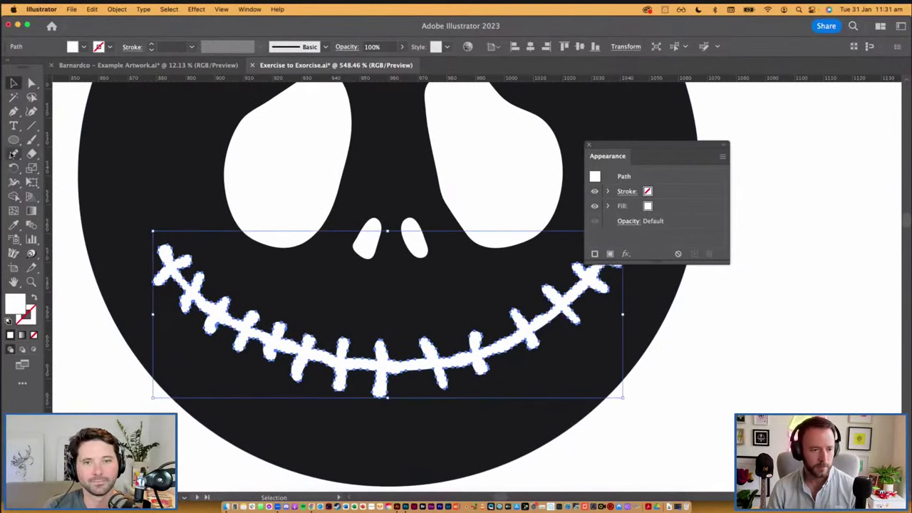
Smooth the rough outline of a stitch near the mouth's left end with the Smooth tool.
mouse_move(13, 154)
mouse_down()
mouse_move(64, 169)
mouse_move(71, 182)
mouse_up()
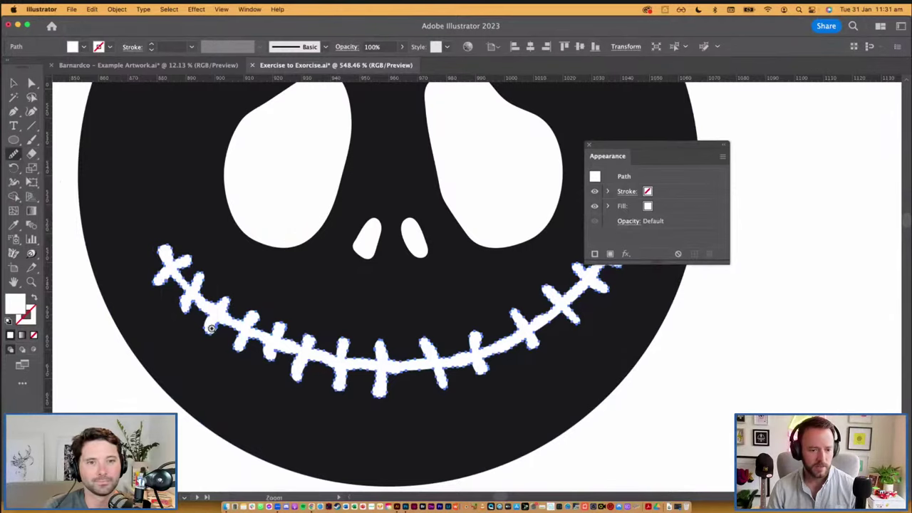
scroll(211, 328, up, 10)
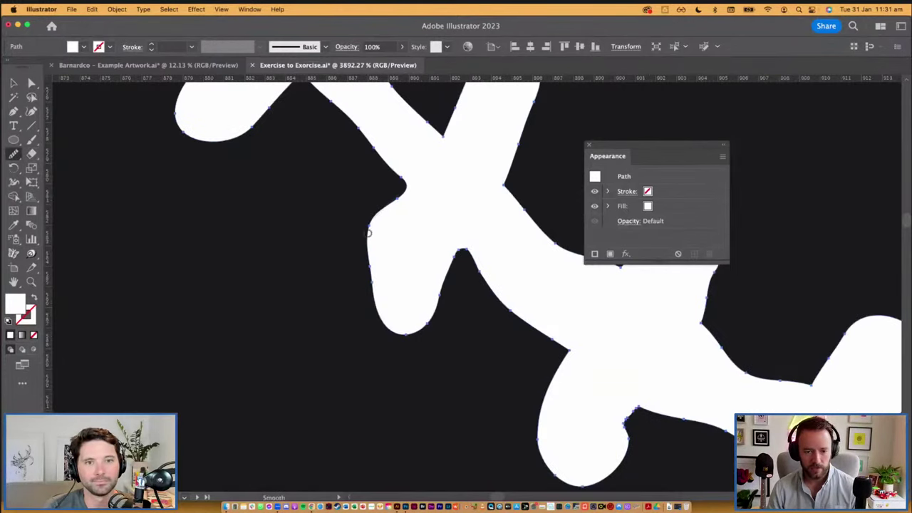
drag(397, 331, 436, 322)
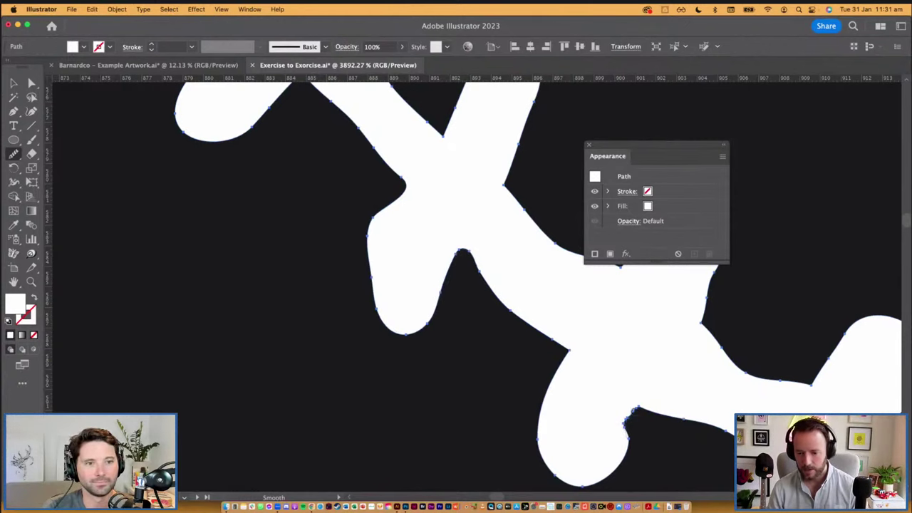
key(v)
click(485, 347)
click(486, 347)
scroll(487, 348, down, 10)
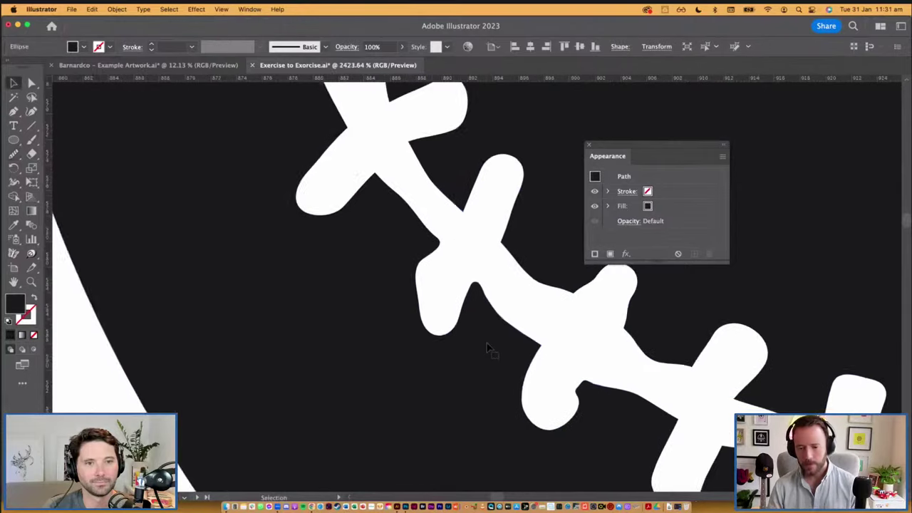
scroll(490, 346, down, 4)
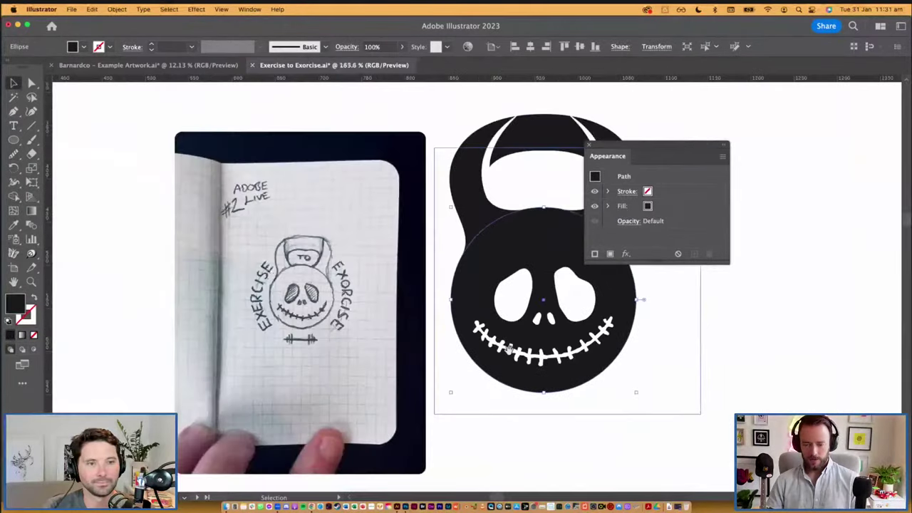
Duplicate the complete kettlebell skull artwork onto the neighbouring artboard, below the earlier copy.
click(446, 369)
drag(447, 368, 301, 381)
scroll(438, 349, down, 2)
scroll(499, 349, down, 3)
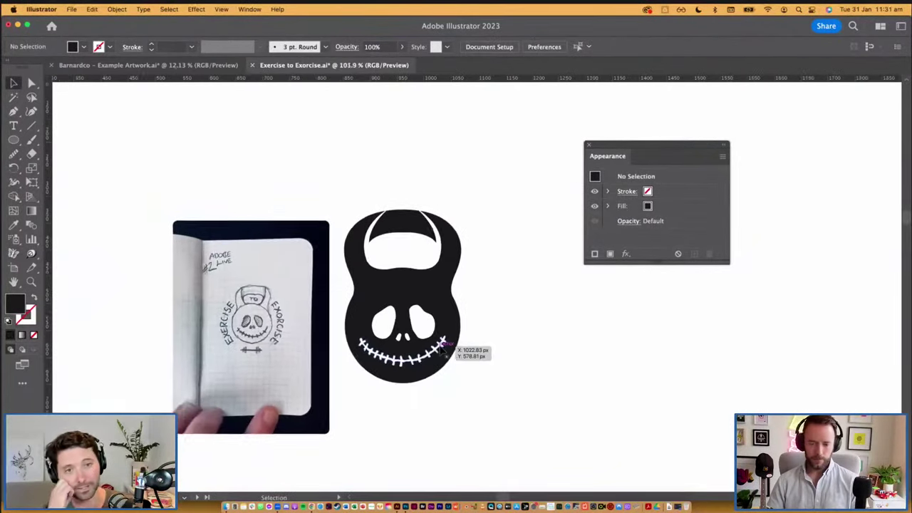
scroll(533, 348, left, 2)
drag(541, 309, 424, 303)
drag(420, 209, 308, 380)
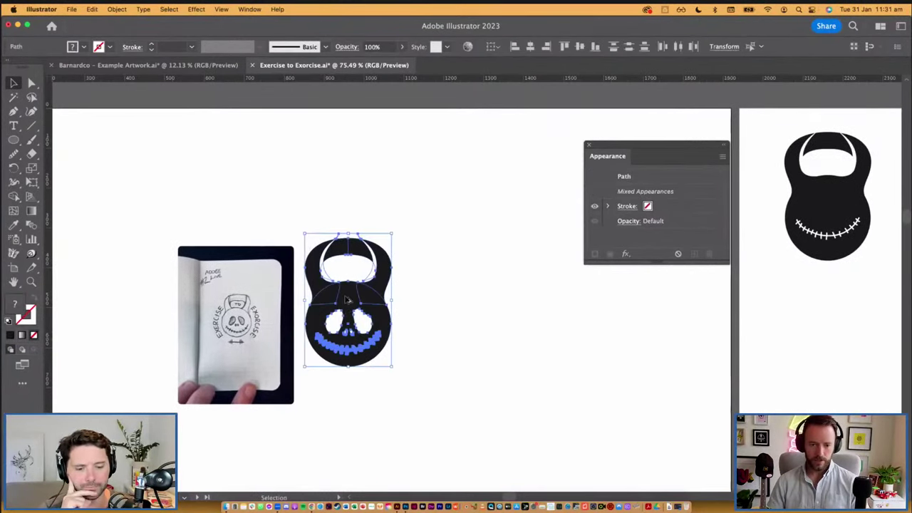
drag(345, 299, 826, 349)
Combine the two black handle halves and the round head of the original kettlebell into one compound path.
drag(280, 342, 356, 316)
drag(356, 316, 371, 314)
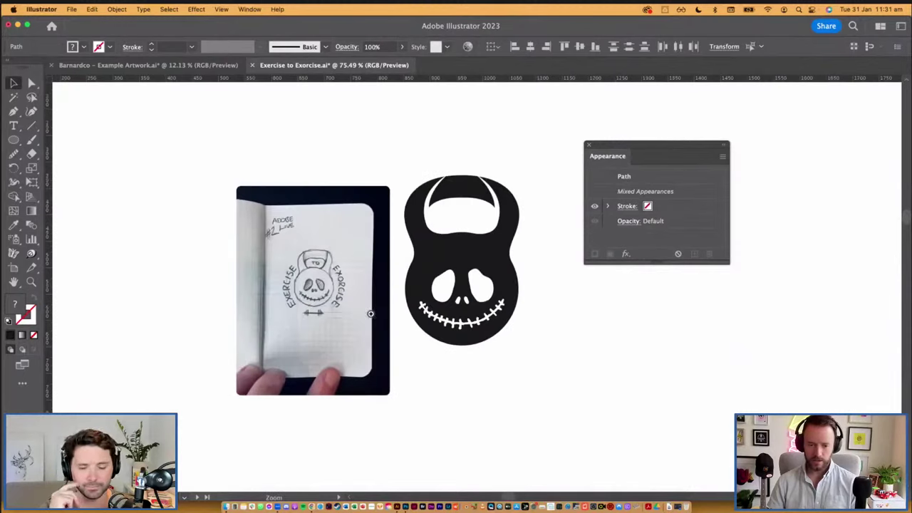
super+click(429, 311)
drag(667, 317, 621, 379)
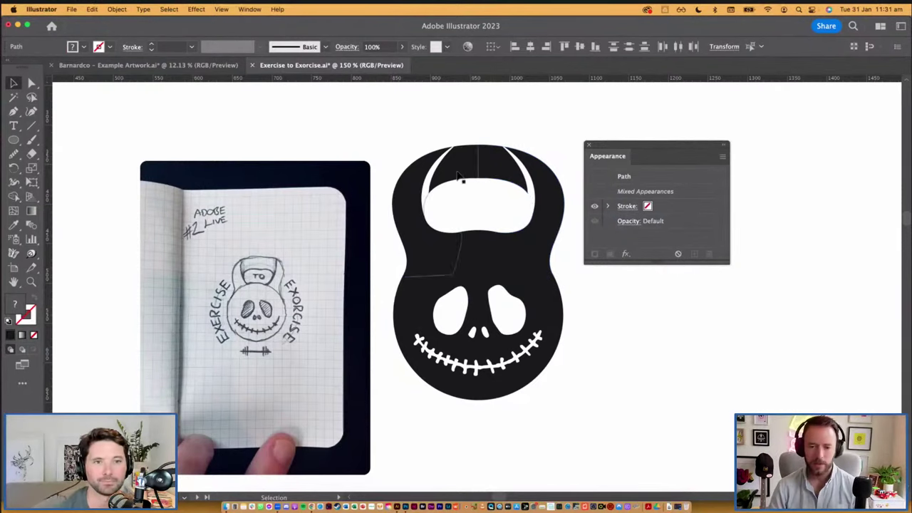
drag(404, 129, 558, 433)
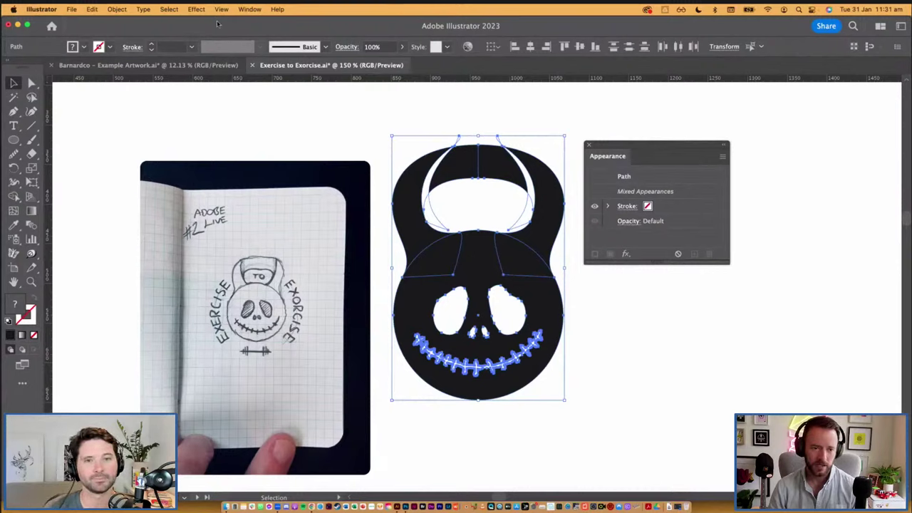
click(352, 102)
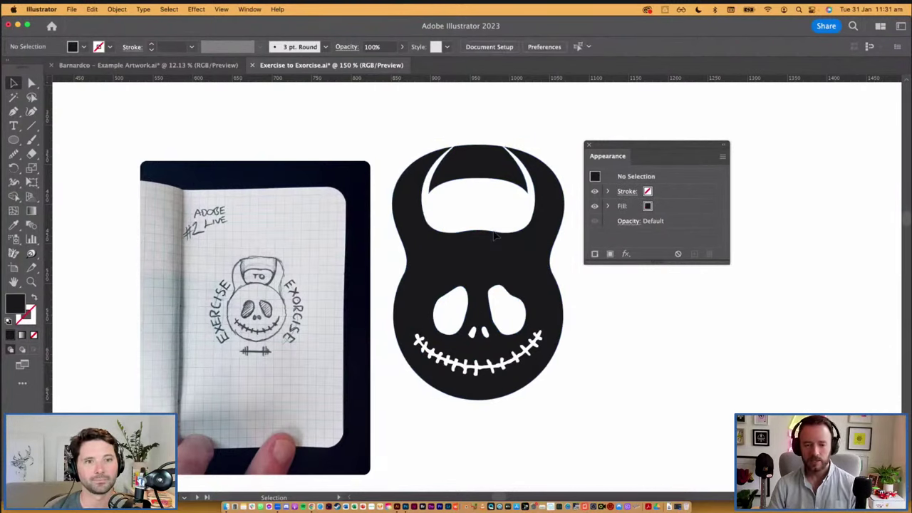
click(529, 269)
shift+click(427, 261)
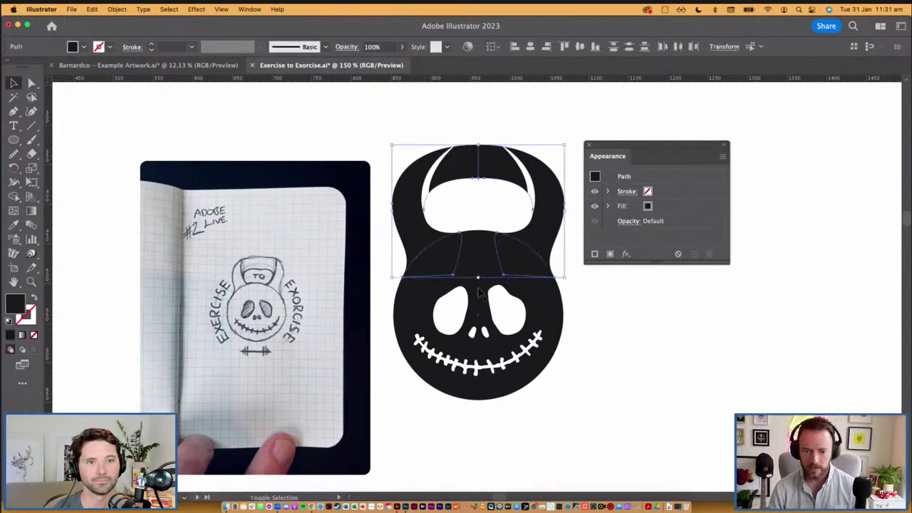
shift+click(481, 293)
key(super+8)
click(601, 280)
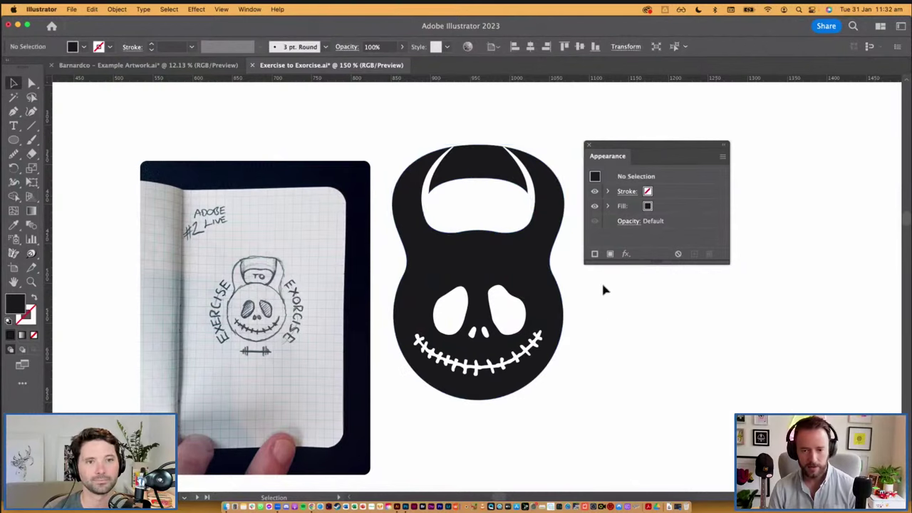
Subtract the two white curved handle lines from the black kettlebell compound path.
click(528, 179)
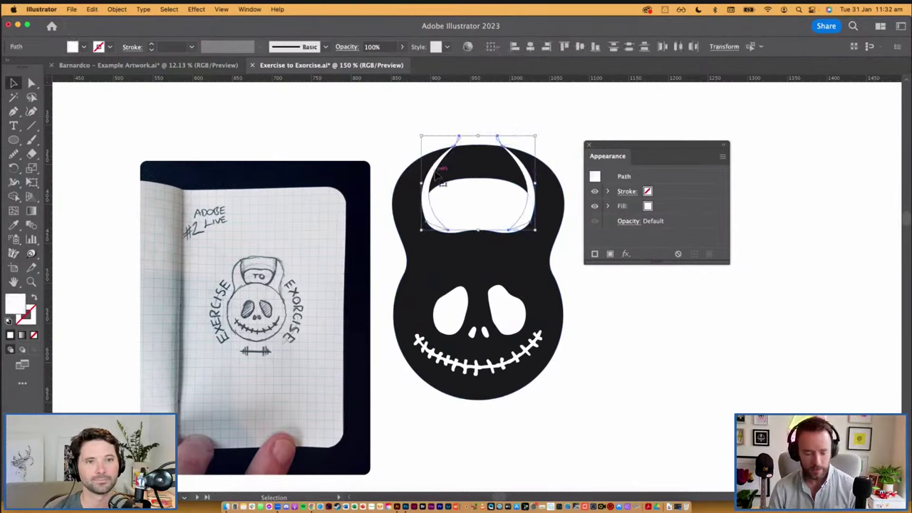
shift+click(480, 168)
key(a)
key(v)
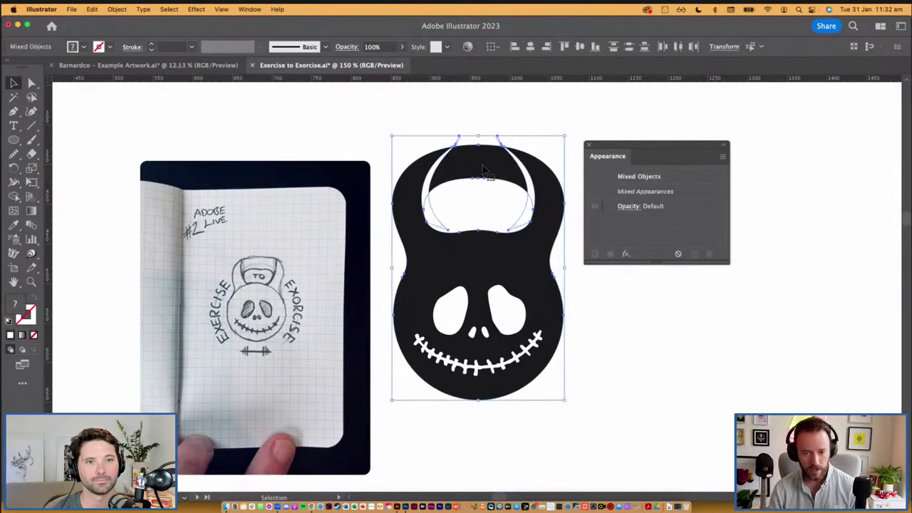
key(super+4)
click(543, 108)
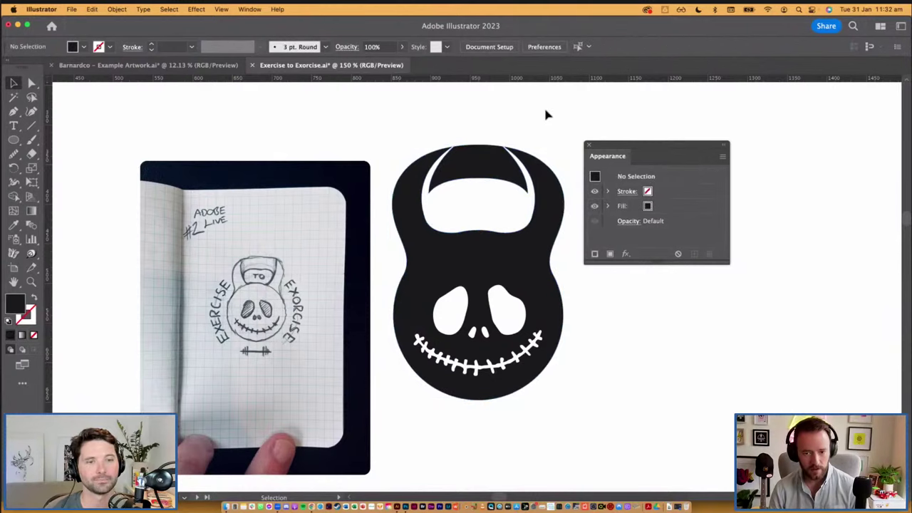
Round both upper corners of the handle's central grip piece with a radius of about 17.1 px.
key(super+space)
drag(442, 135, 401, 191)
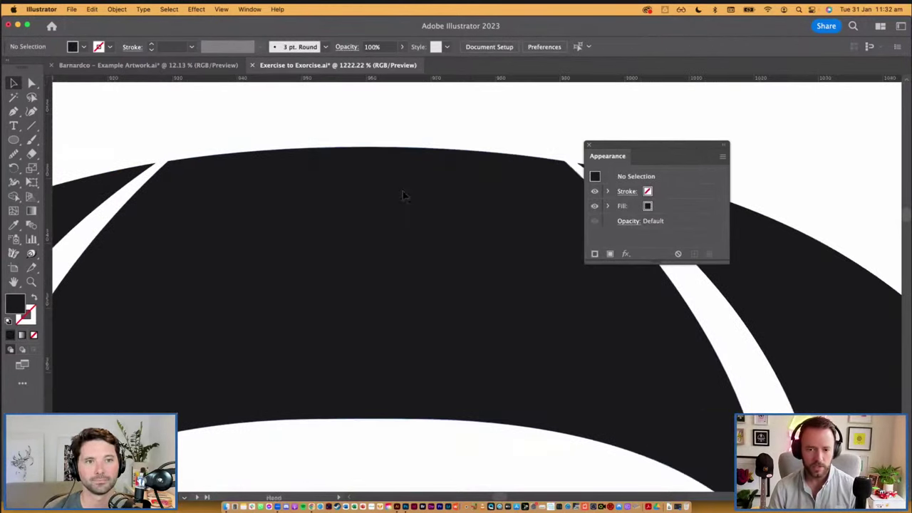
key(a)
click(563, 168)
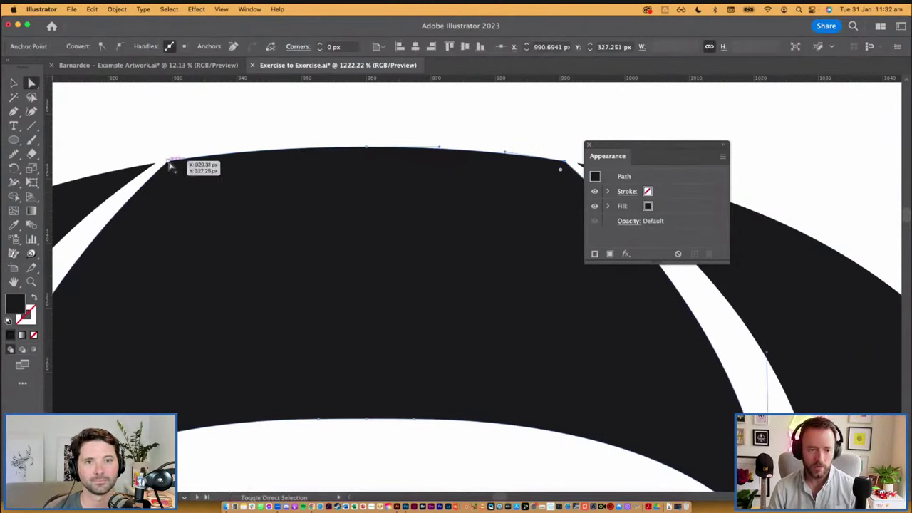
shift+click(171, 163)
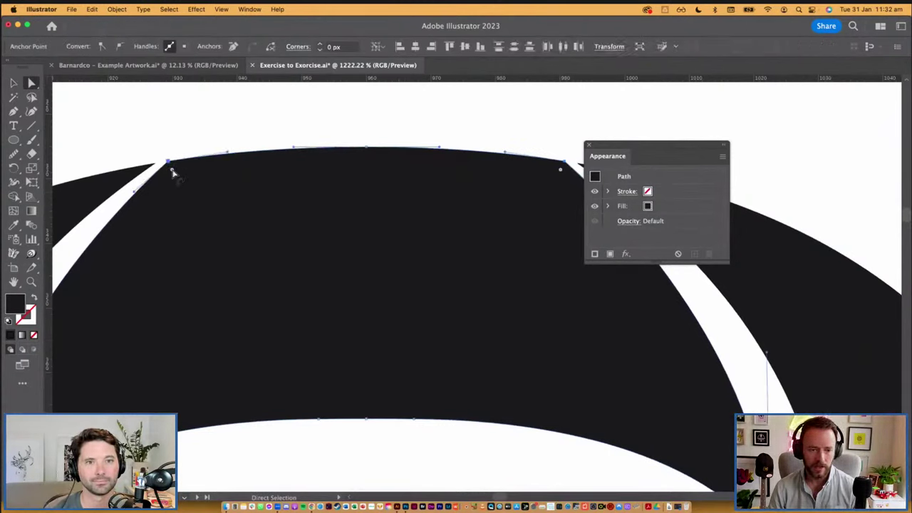
drag(171, 172, 241, 260)
scroll(354, 270, down, 1)
scroll(354, 270, down, 5)
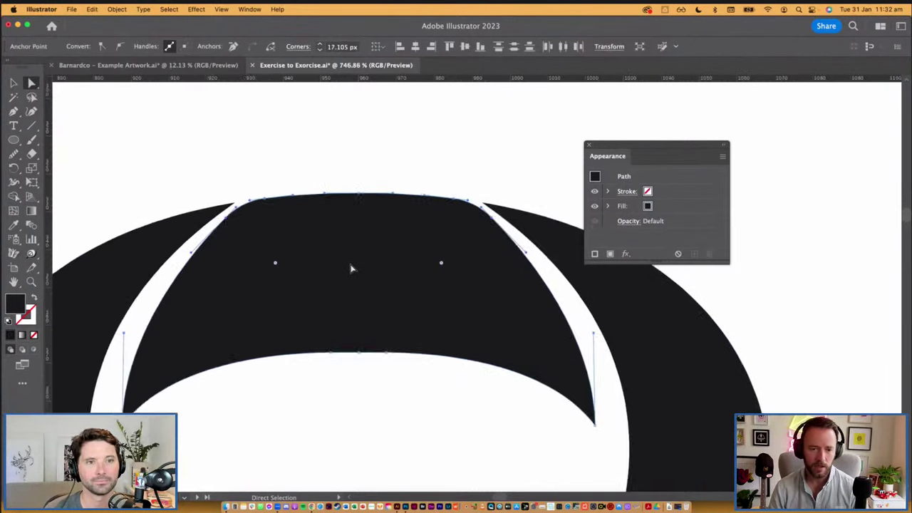
click(404, 174)
scroll(404, 173, down, 2)
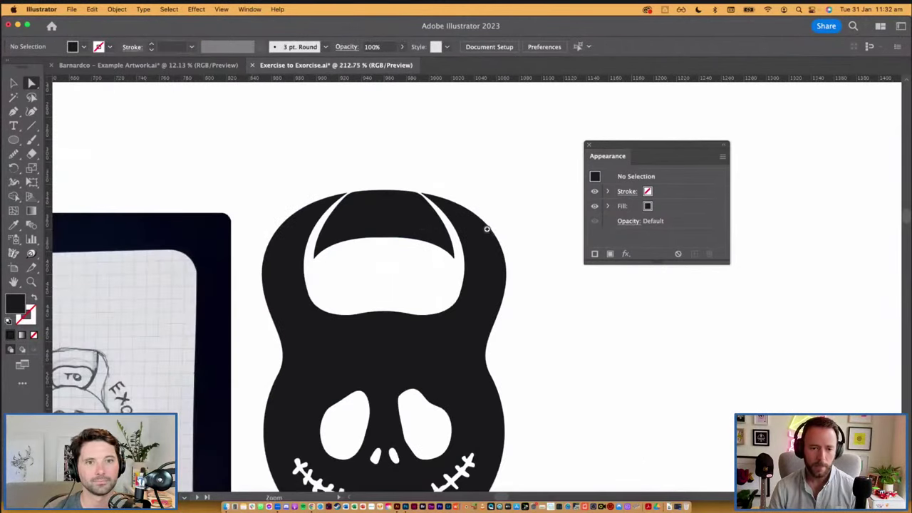
Try to round the sharp upper tips of both outer handle pieces with a radius of about 0.07 px.
scroll(363, 167, up, 5)
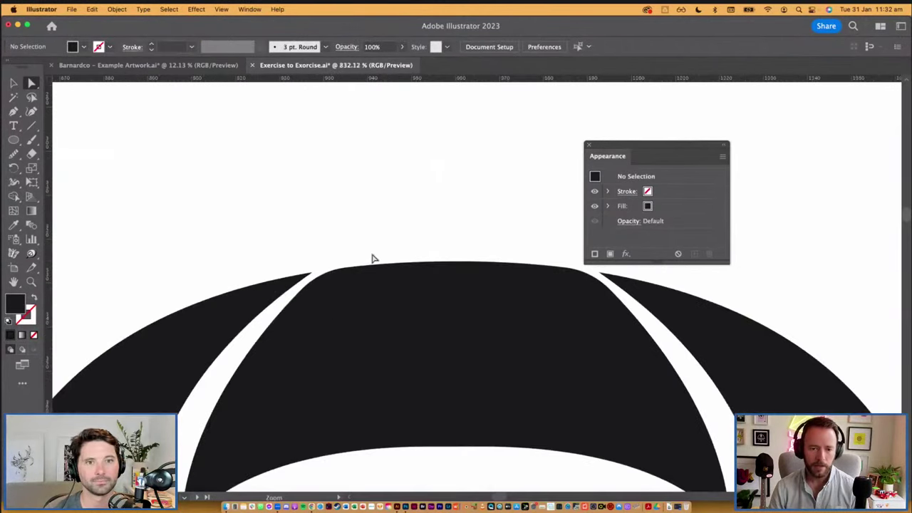
shift+click(599, 273)
drag(286, 258, 339, 295)
scroll(340, 295, up, 5)
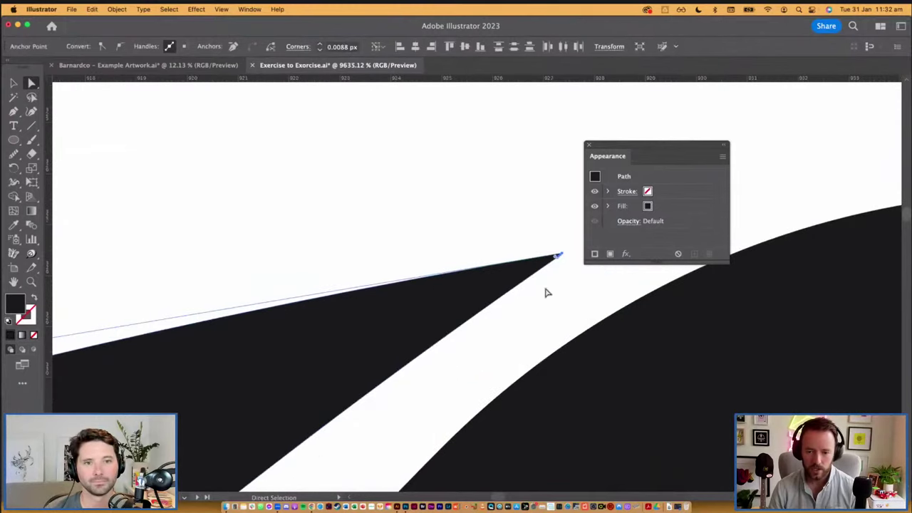
drag(560, 259, 547, 264)
click(525, 241)
scroll(525, 236, down, 3)
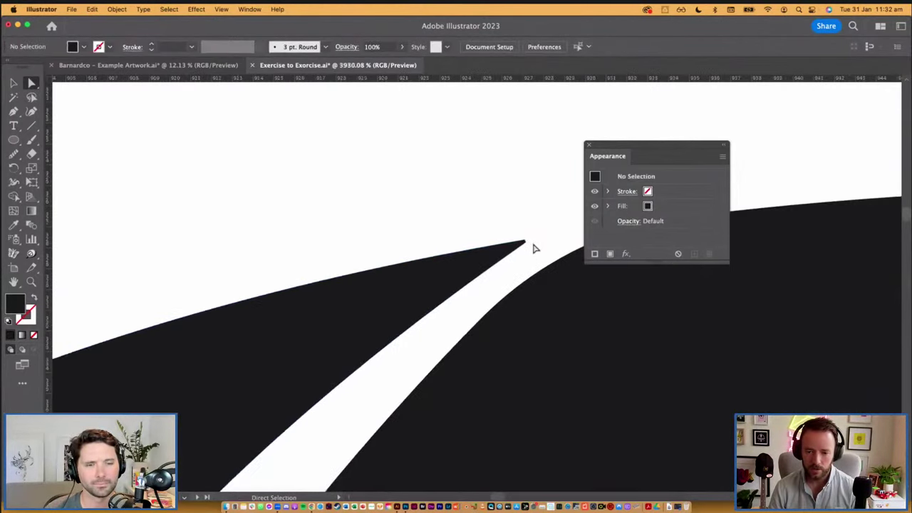
click(525, 241)
drag(404, 245, 331, 248)
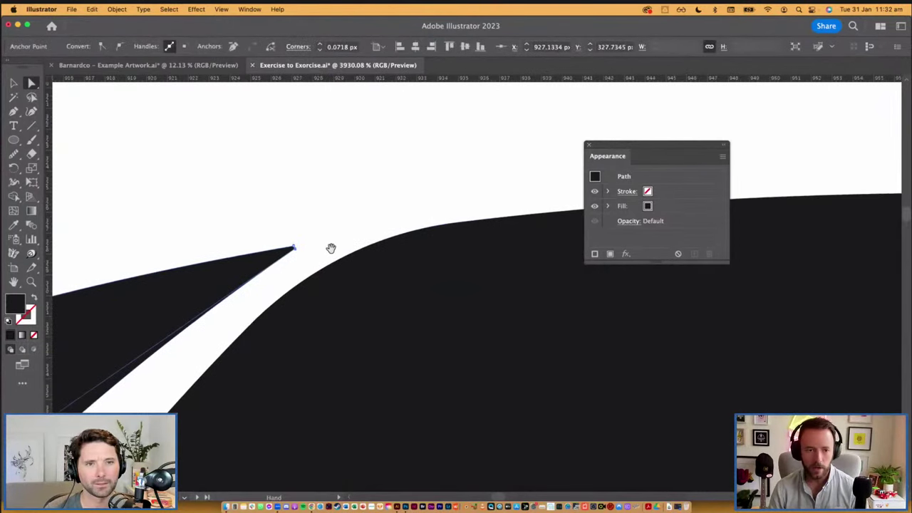
scroll(404, 265, down, 2)
key(super+z)
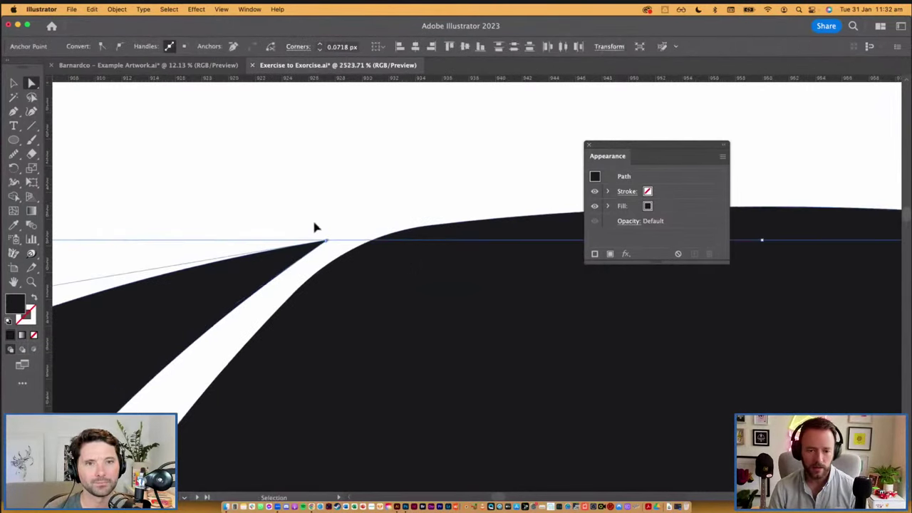
Round the sharp upper tips of both outer handle pieces with a corner radius of about 0.136 px.
drag(295, 210, 388, 267)
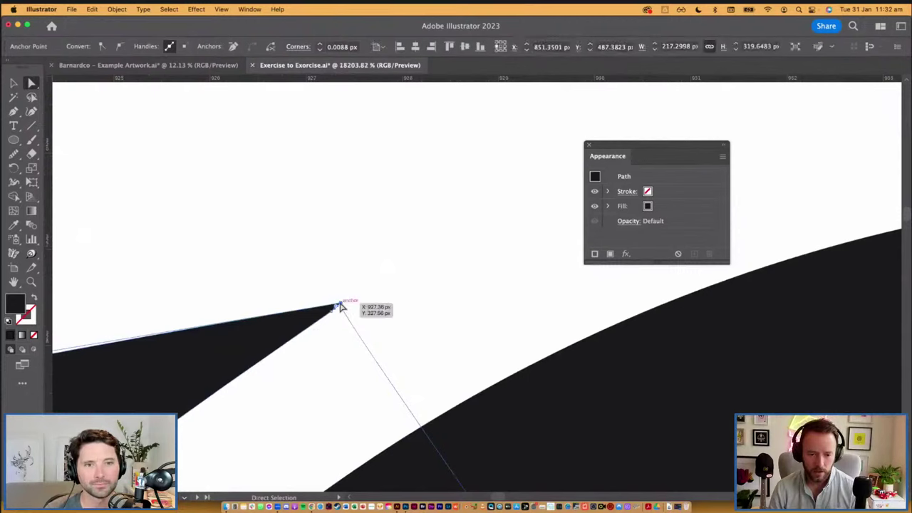
click(356, 302)
click(341, 306)
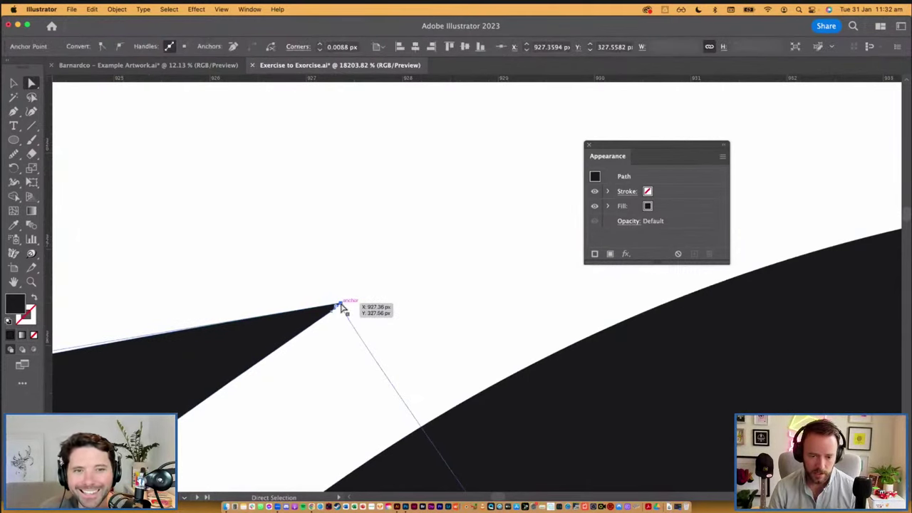
click(370, 300)
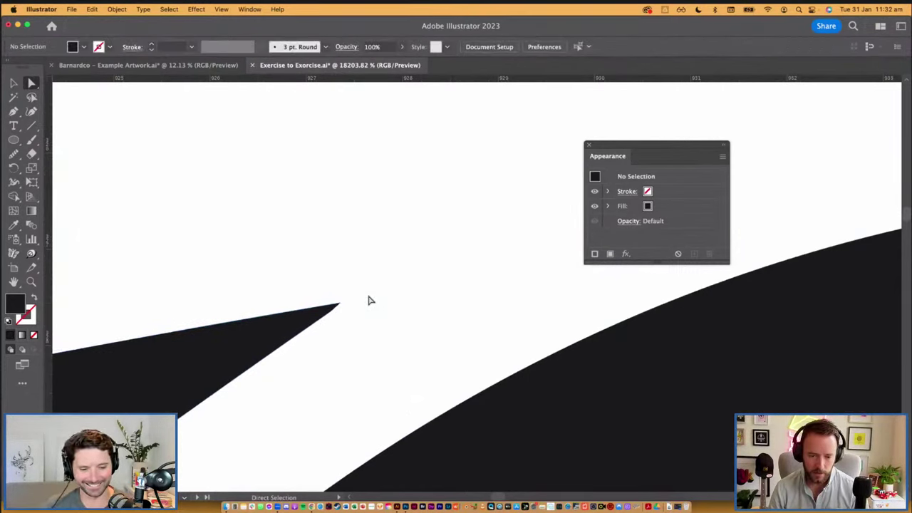
click(295, 336)
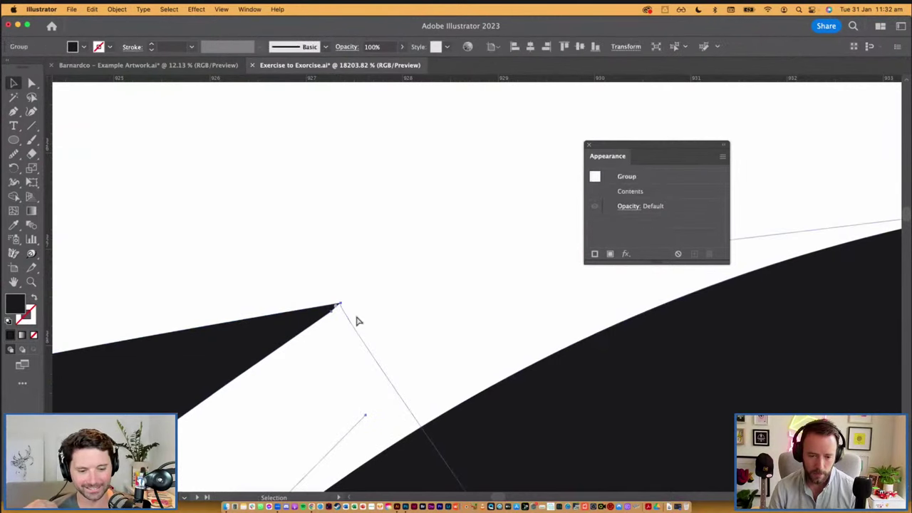
mouse_move(340, 307)
mouse_down()
mouse_move(310, 326)
mouse_move(338, 308)
mouse_up()
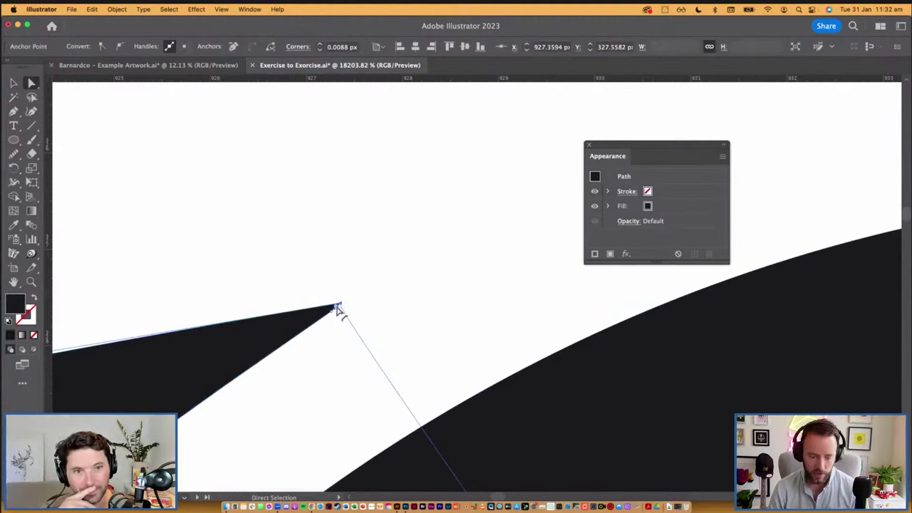
key(super+z)
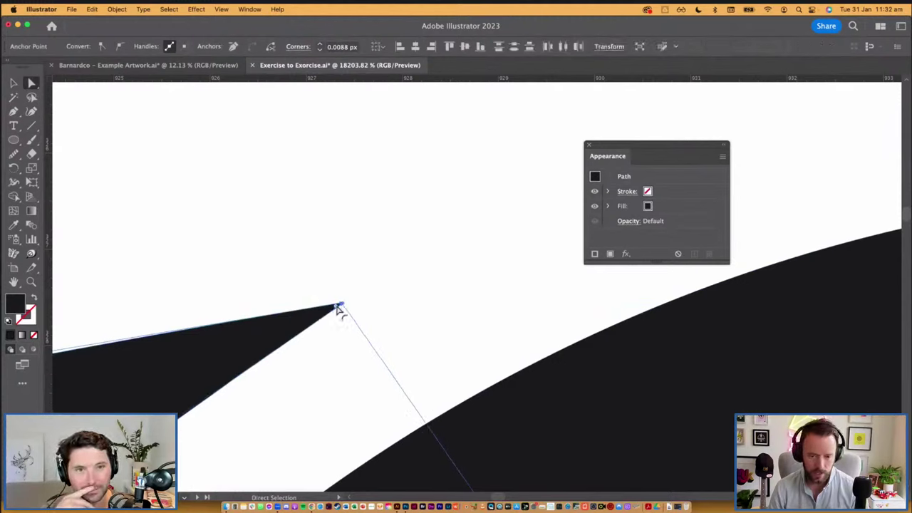
drag(338, 306, 291, 327)
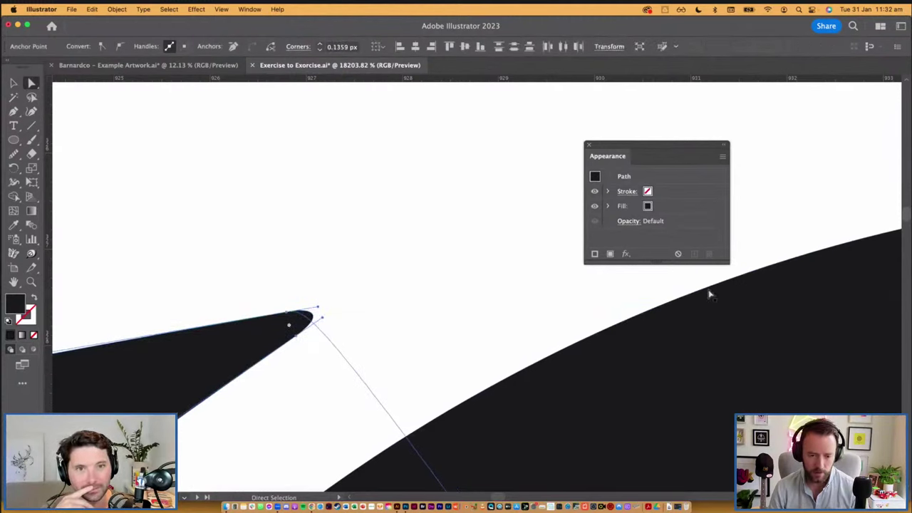
key(super+minus)
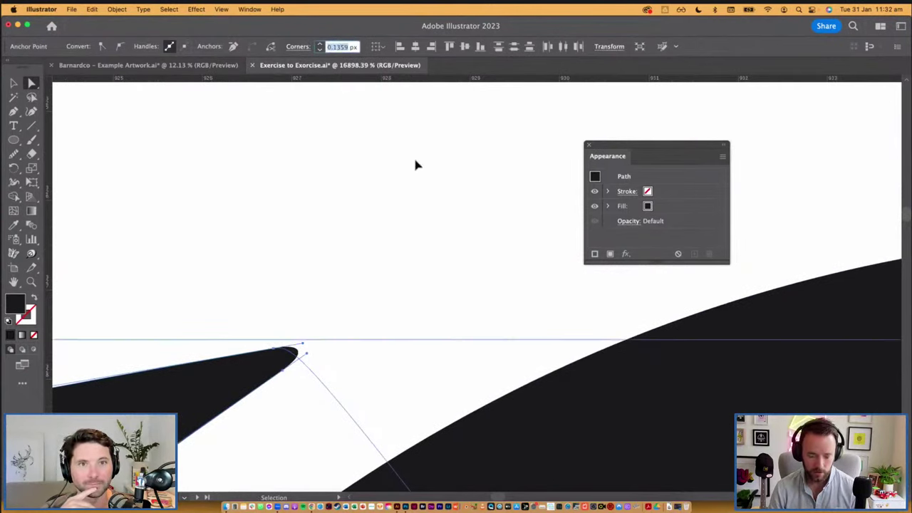
click(422, 185)
scroll(464, 302, down, 5)
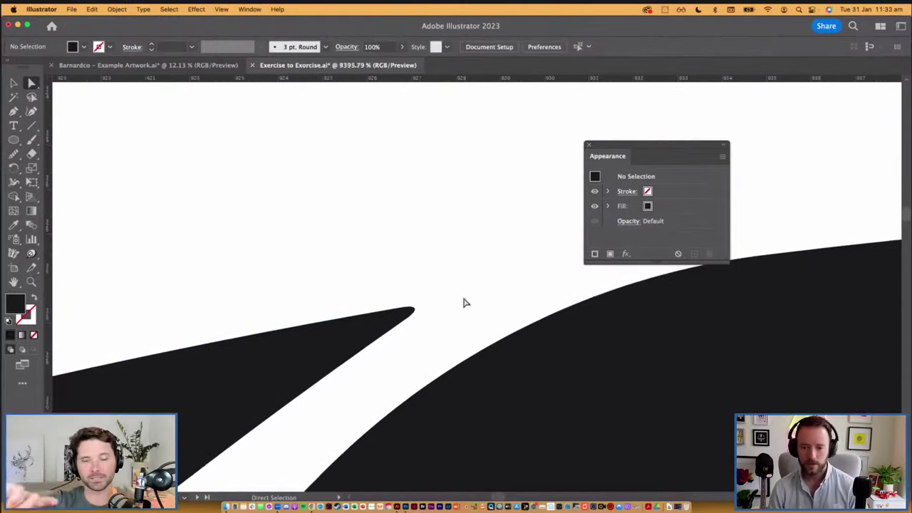
Set the corner radius of the right outer handle piece's upper tip to about 0.136 px.
scroll(464, 301, down, 6)
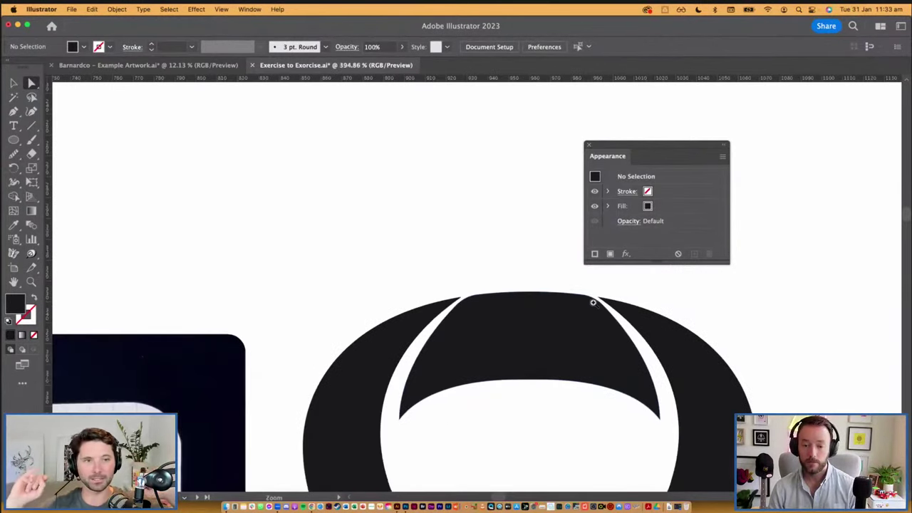
scroll(651, 326, up, 6)
click(333, 234)
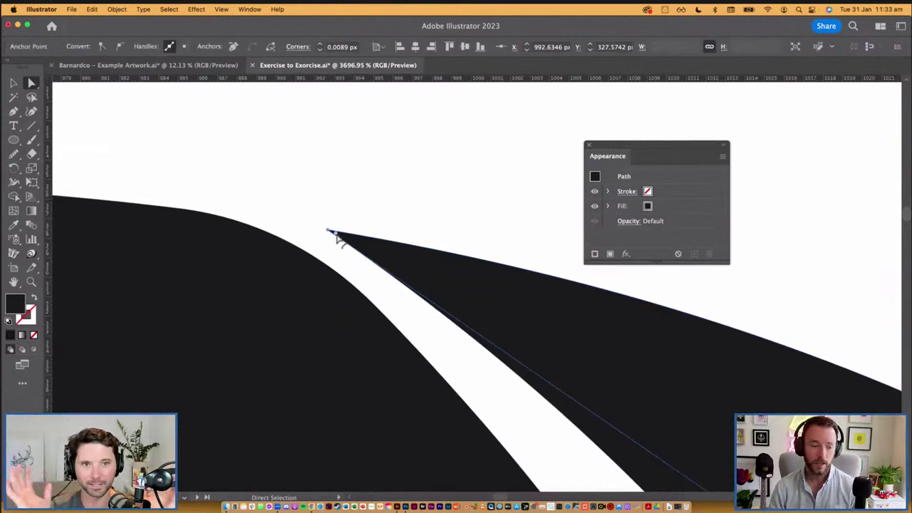
shift+click(336, 234)
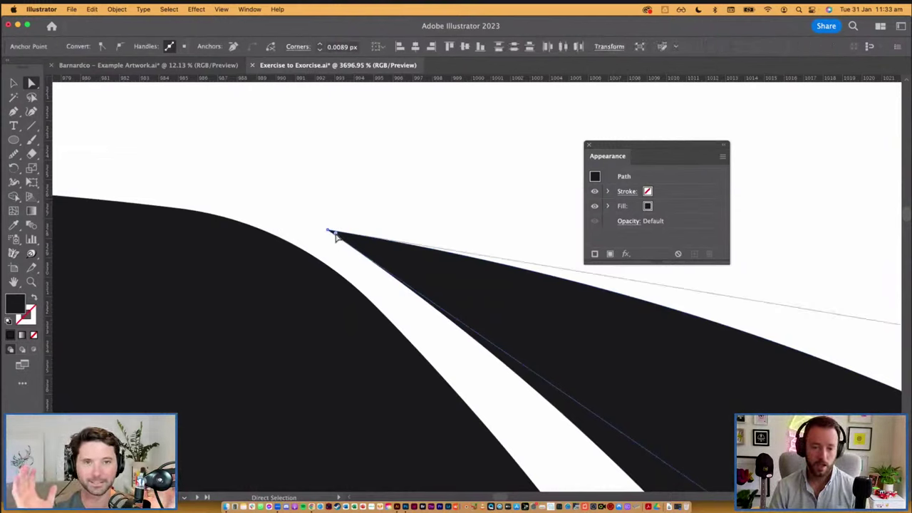
drag(348, 48, 313, 48)
key(Up)
key(Return)
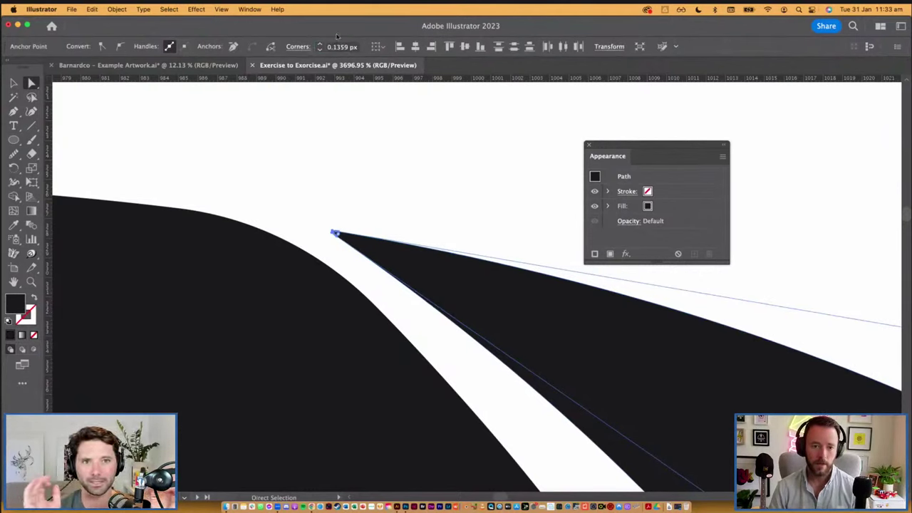
click(424, 217)
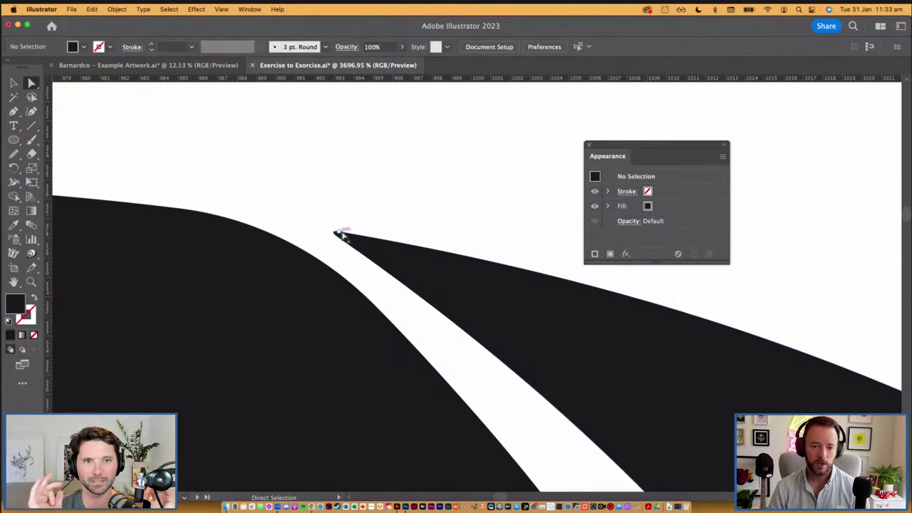
Try to round the right outer handle piece's upper tip with a larger radius of about 2.56 px.
click(341, 236)
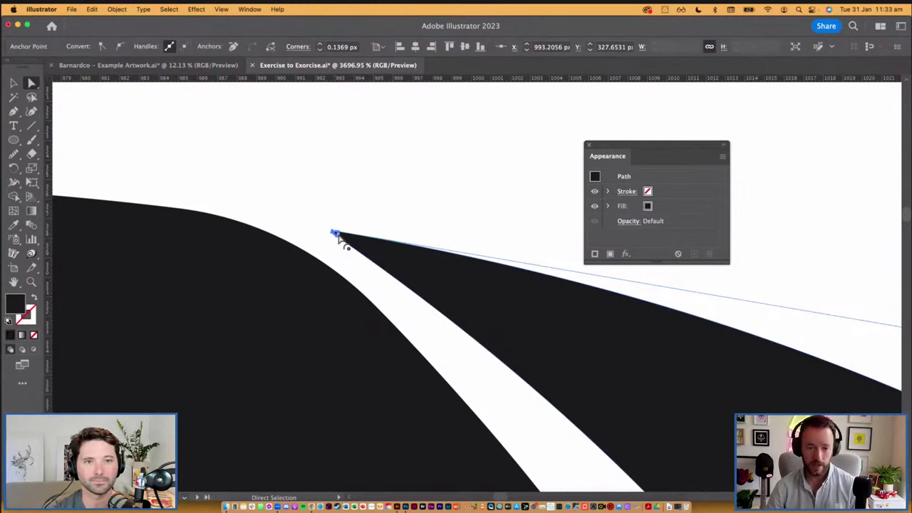
drag(338, 237, 532, 332)
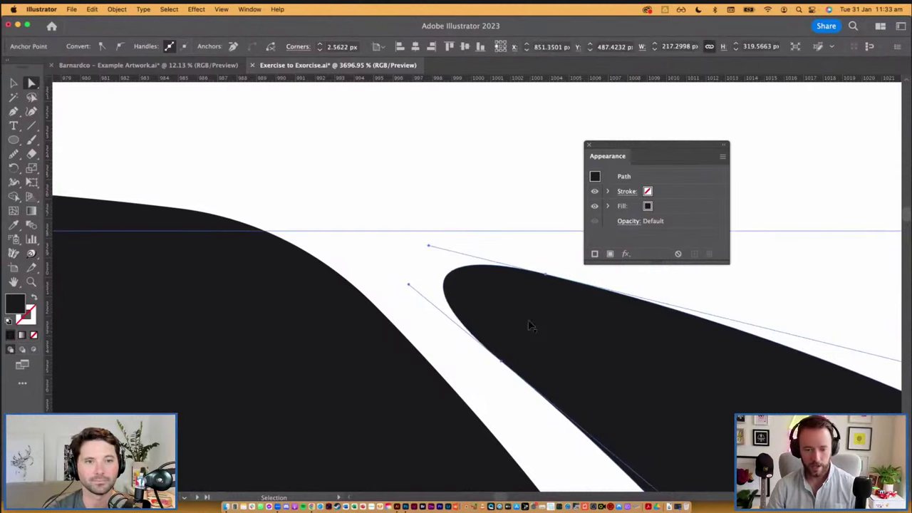
key(super+z)
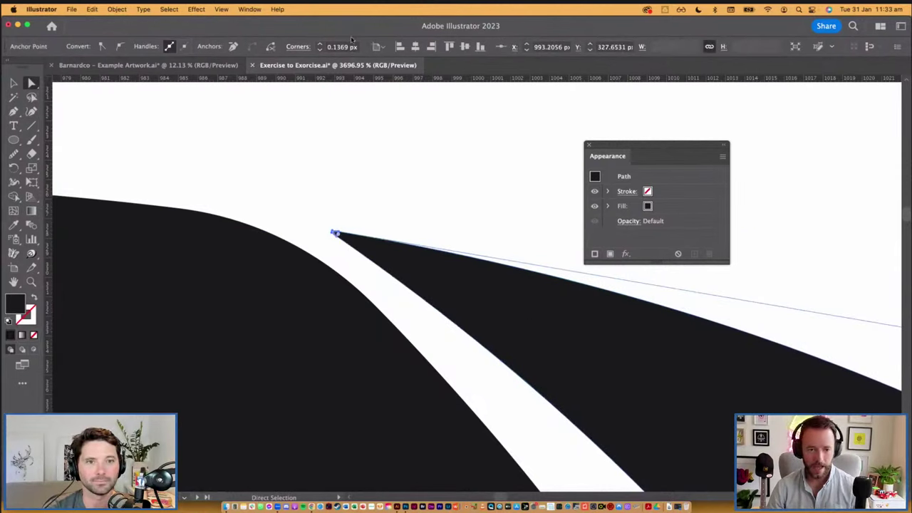
click(341, 47)
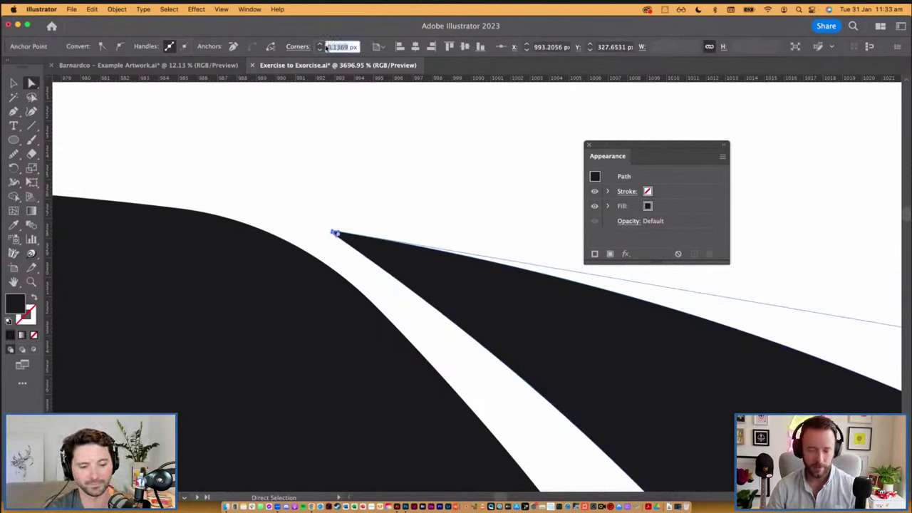
click(393, 163)
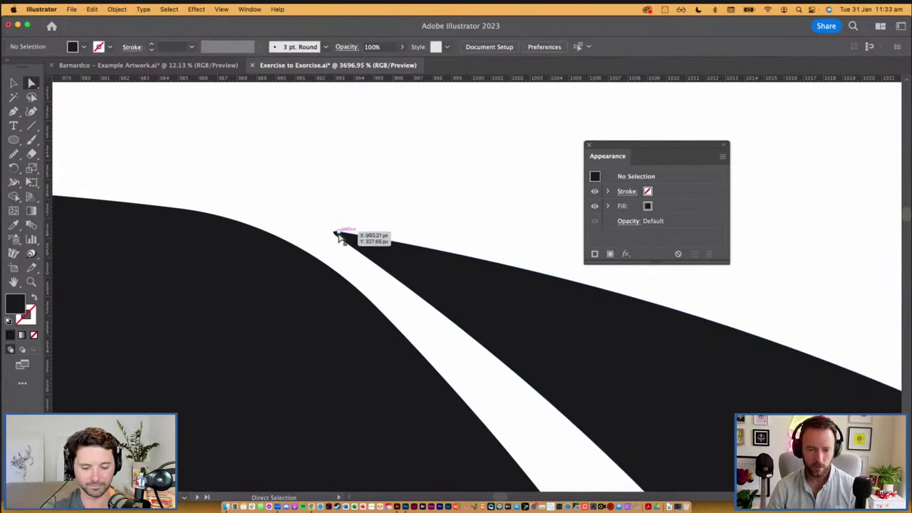
click(335, 233)
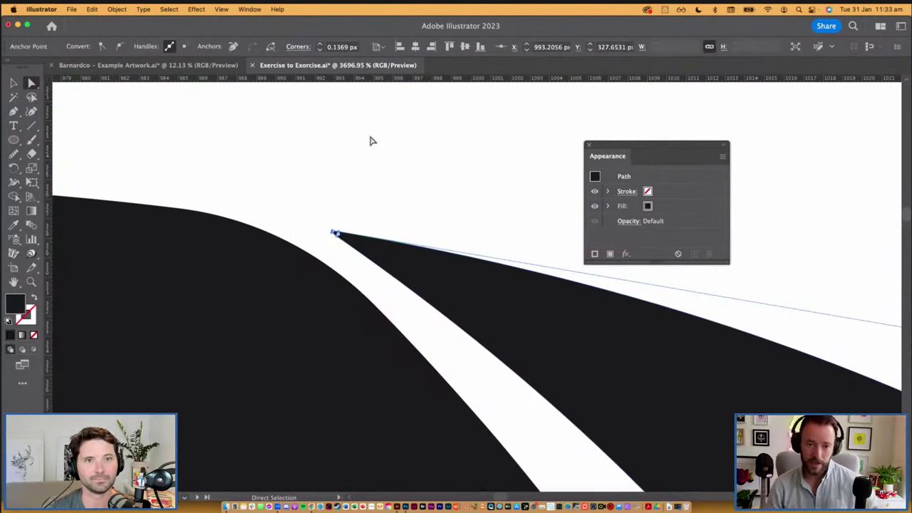
Round both sharp lower corners of the handle's central grip piece with a radius of 0.1369 px.
scroll(371, 141, down, 10)
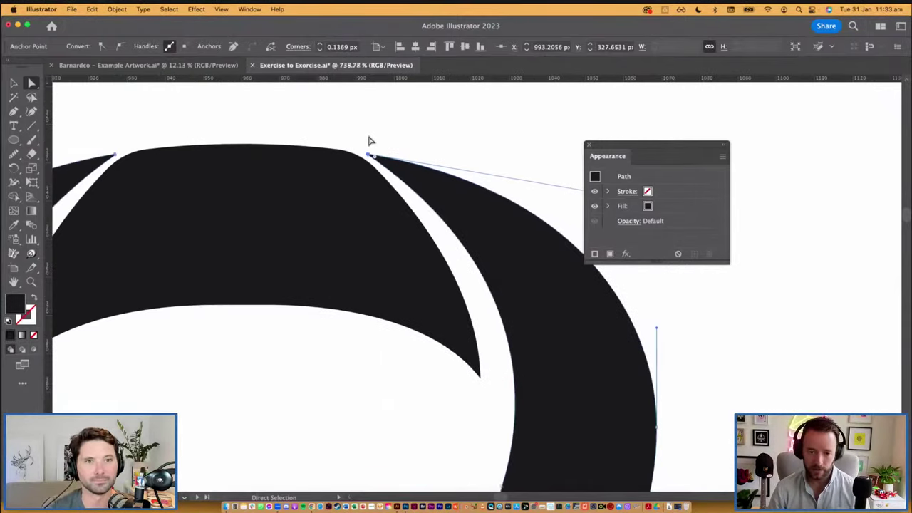
click(410, 369)
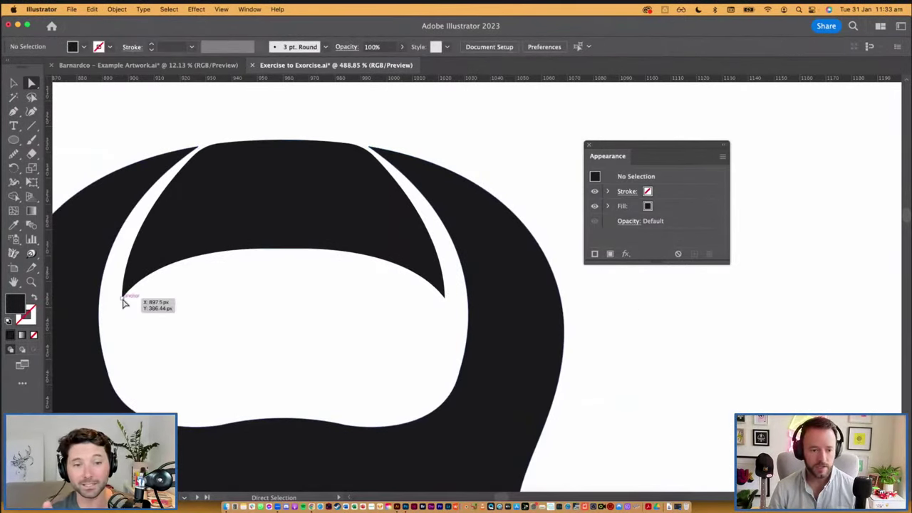
click(125, 293)
shift+click(444, 297)
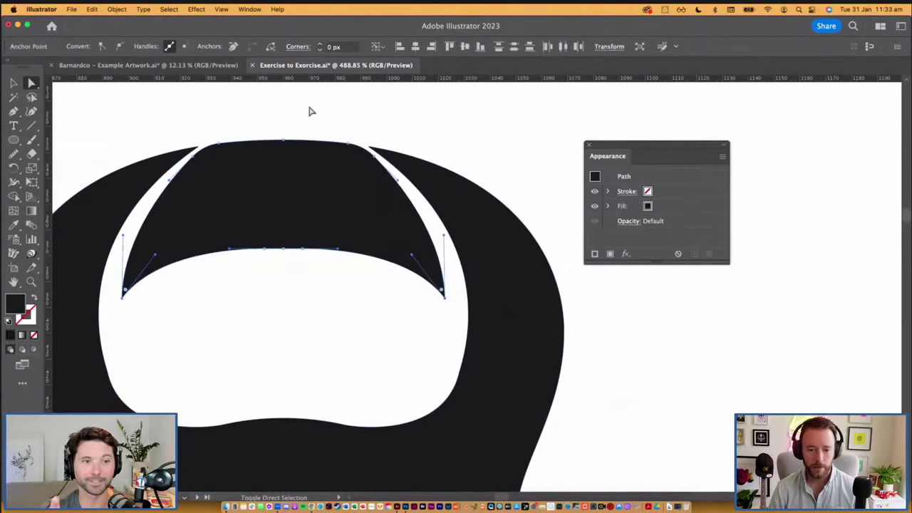
click(331, 46)
click(319, 44)
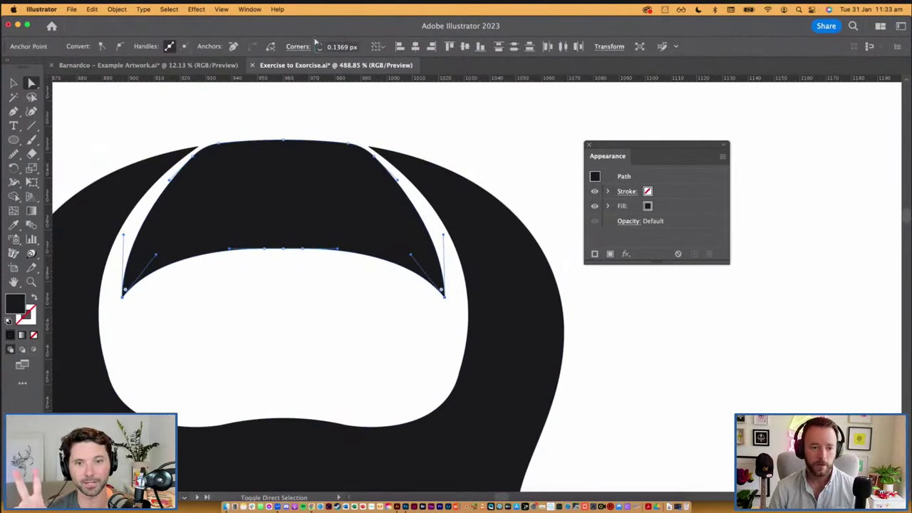
click(386, 118)
scroll(379, 326, left, 1)
key(v)
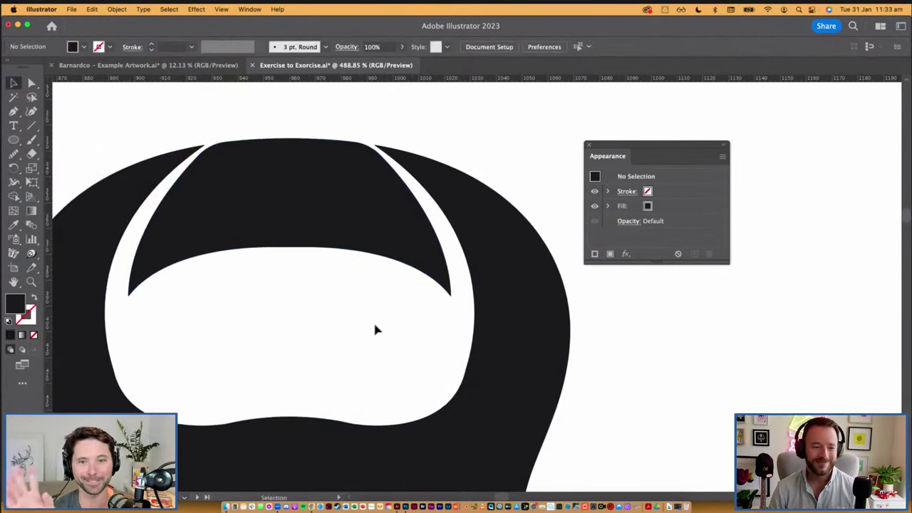
Examine the whole kettlebell skull and its shape outlines beside the sketch photo.
scroll(355, 315, down, 5)
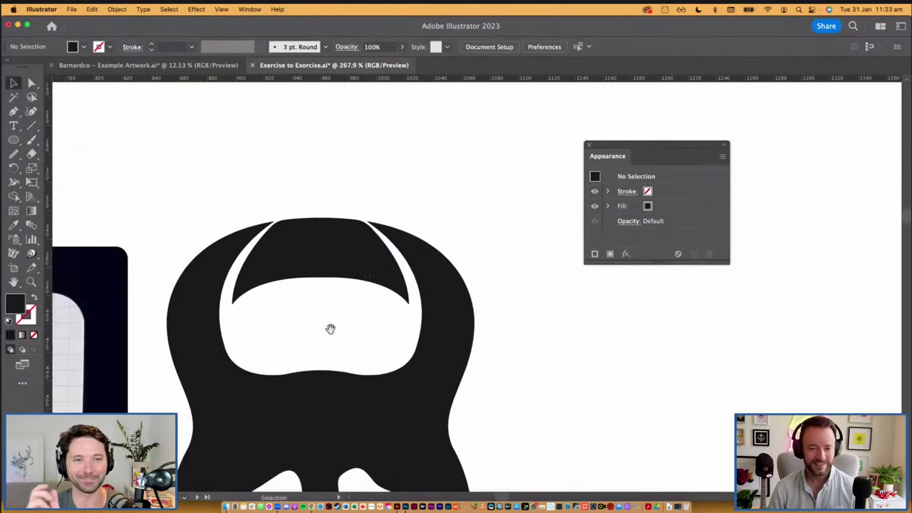
drag(372, 210, 373, 207)
scroll(373, 207, down, 4)
scroll(569, 316, down, 2)
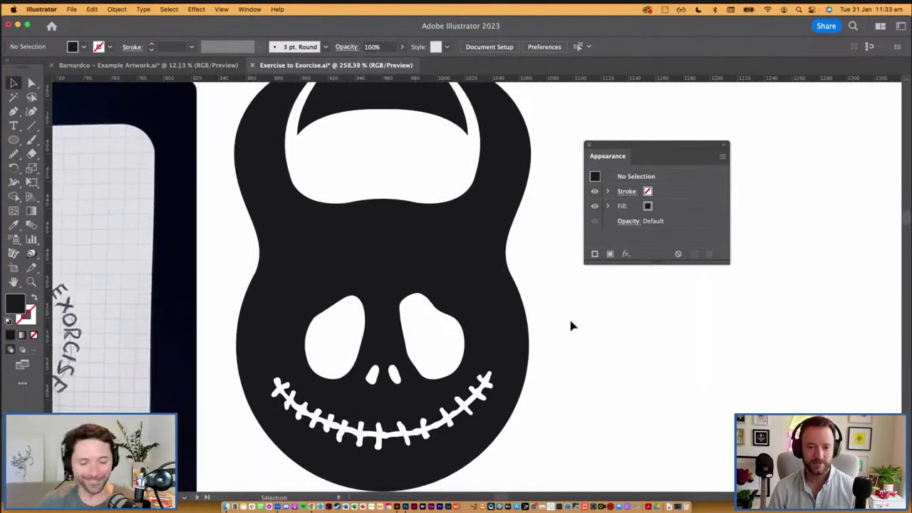
click(443, 229)
key(a)
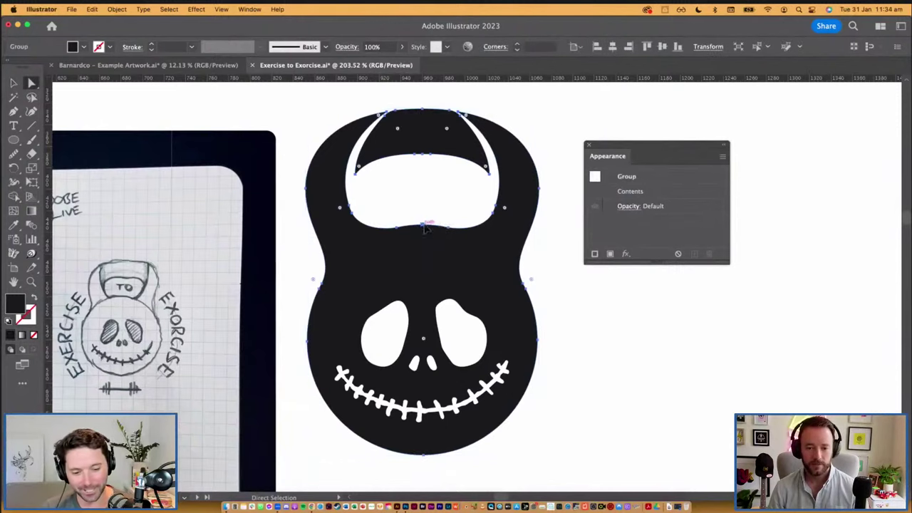
click(427, 223)
click(575, 340)
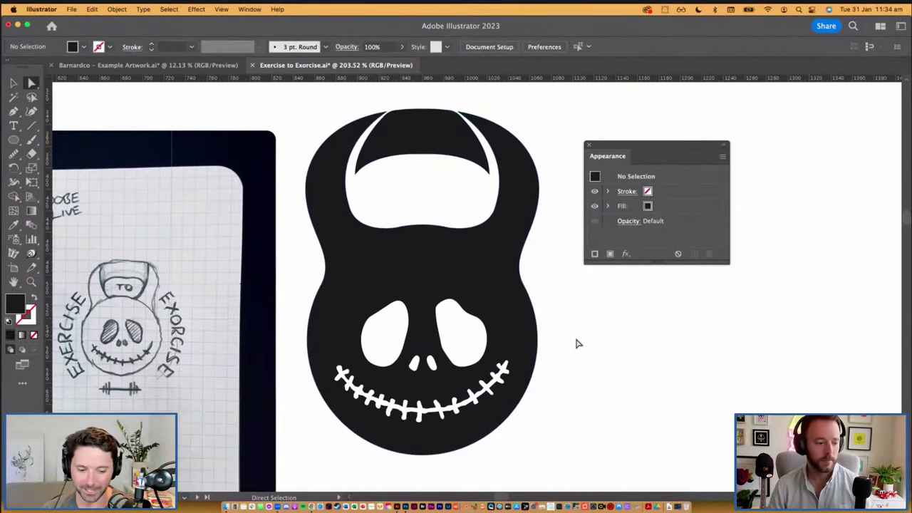
scroll(515, 300, down, 3)
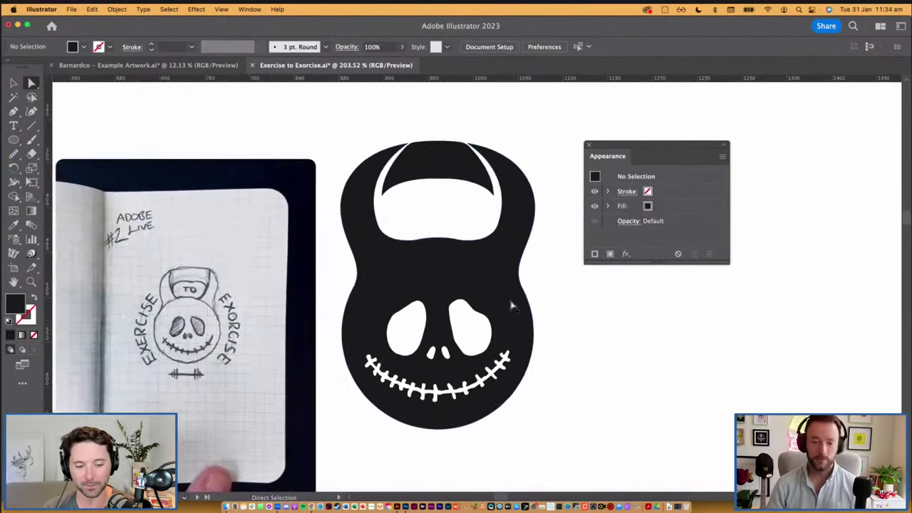
scroll(534, 370, down, 2)
Move the sketch photo to the upper-left corner of the skull's artboard and save the document.
key(v)
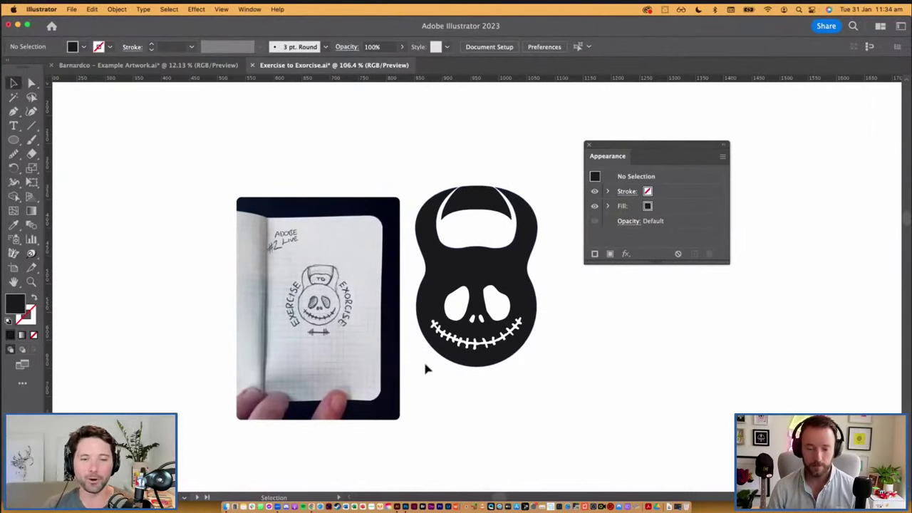
scroll(423, 363, down, 1)
click(342, 295)
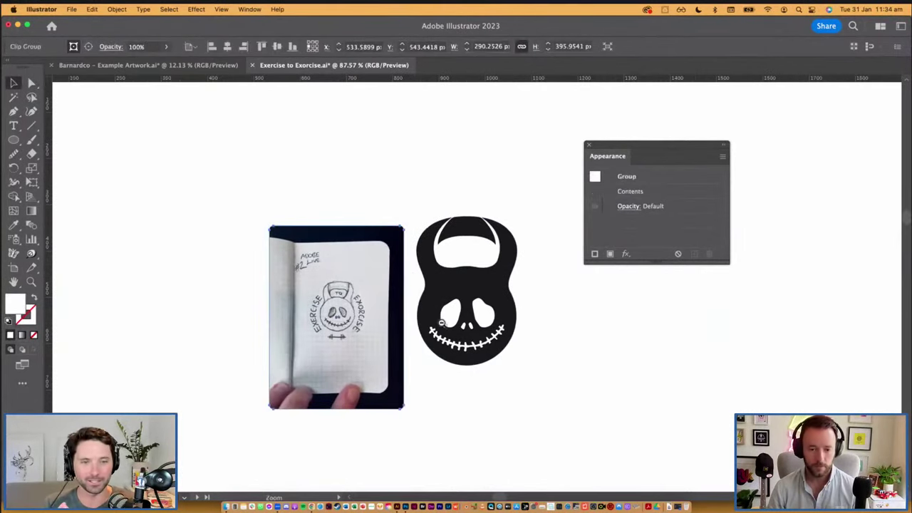
scroll(450, 269, down, 2)
mouse_move(449, 268)
mouse_down()
mouse_move(327, 207)
mouse_move(322, 191)
mouse_up()
drag(500, 335, 433, 349)
key(super+s)
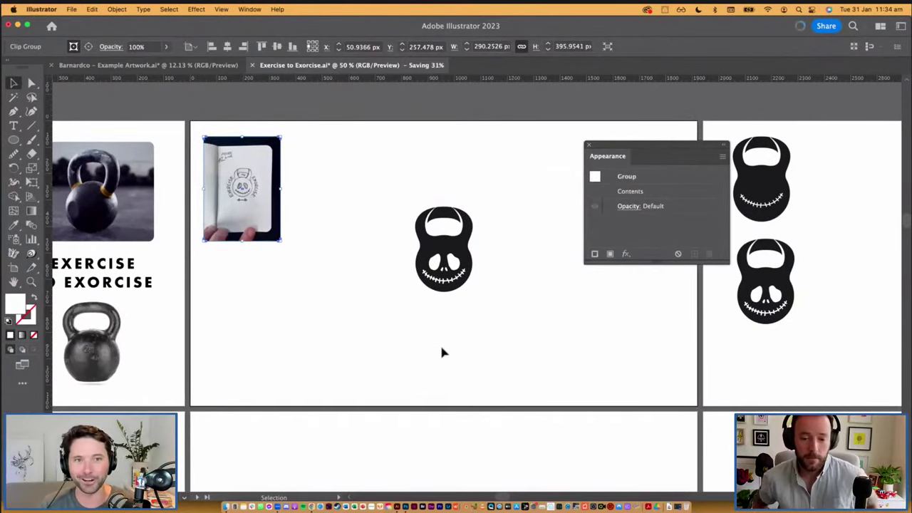
click(442, 352)
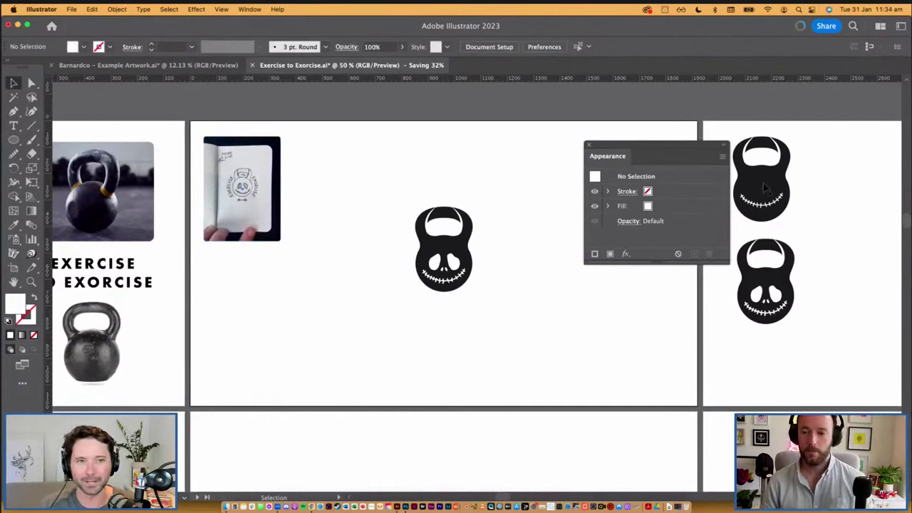
Place a copy of the kettlebell's round body circle beside the skull and swap its fill and stroke, leaving a 1 px outline without fill.
drag(764, 182, 521, 322)
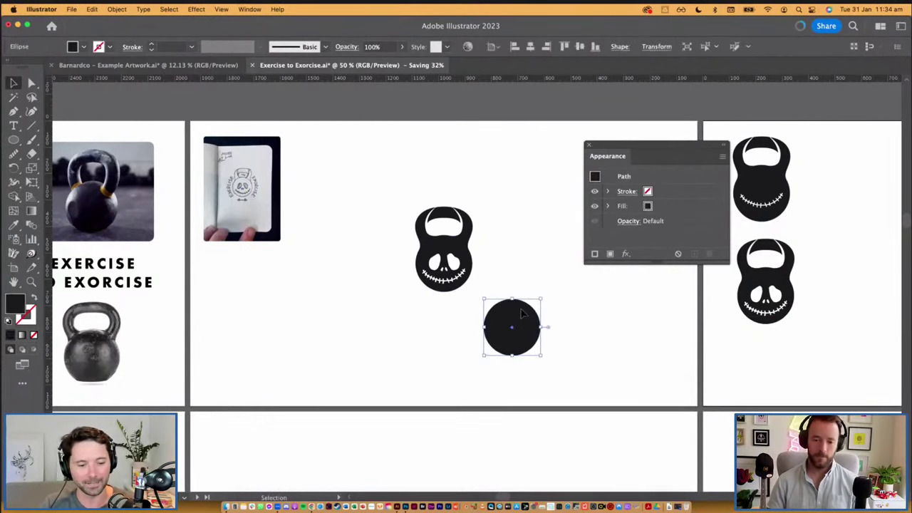
key(shift+x)
click(557, 286)
key(super+space)
drag(320, 185, 577, 398)
scroll(577, 397, up, 3)
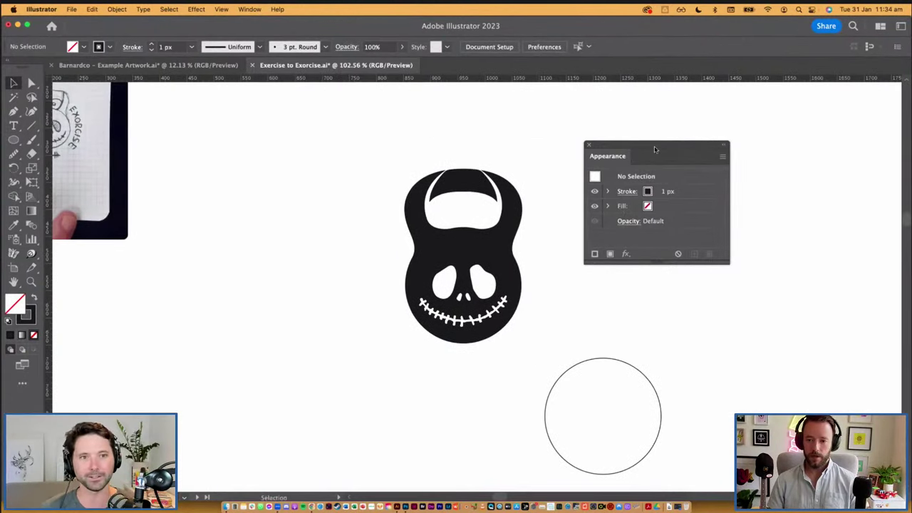
drag(656, 149, 792, 126)
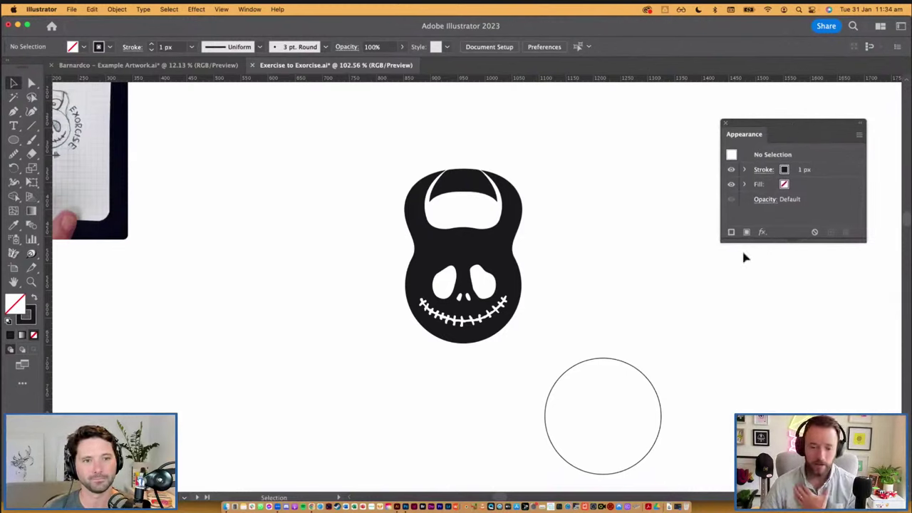
Undo the last move of the outlined circle.
click(617, 418)
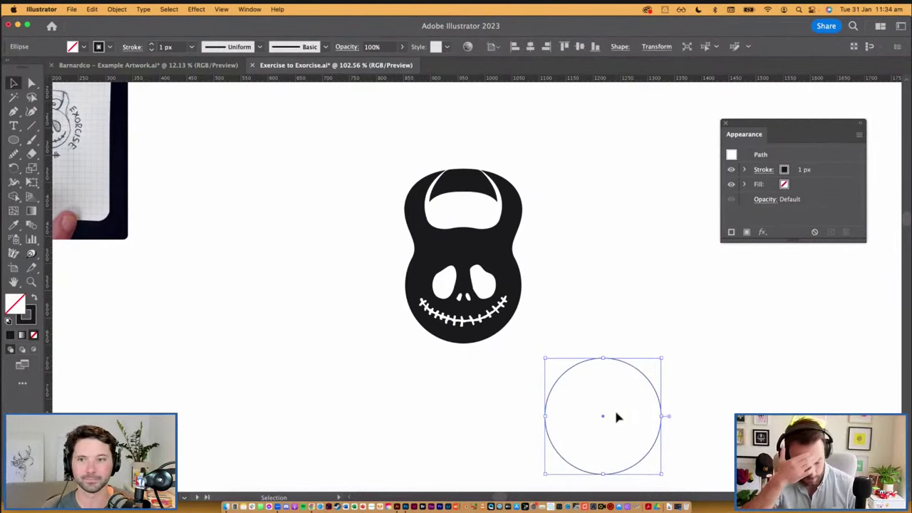
key(super+z)
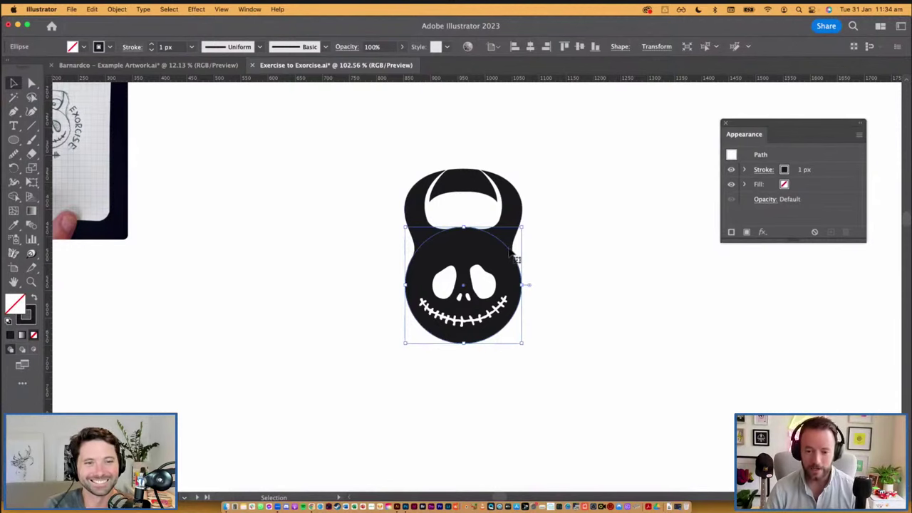
Try to move the outlined circle off the skull's face, about 424 px right and 159 px down.
drag(510, 249, 739, 344)
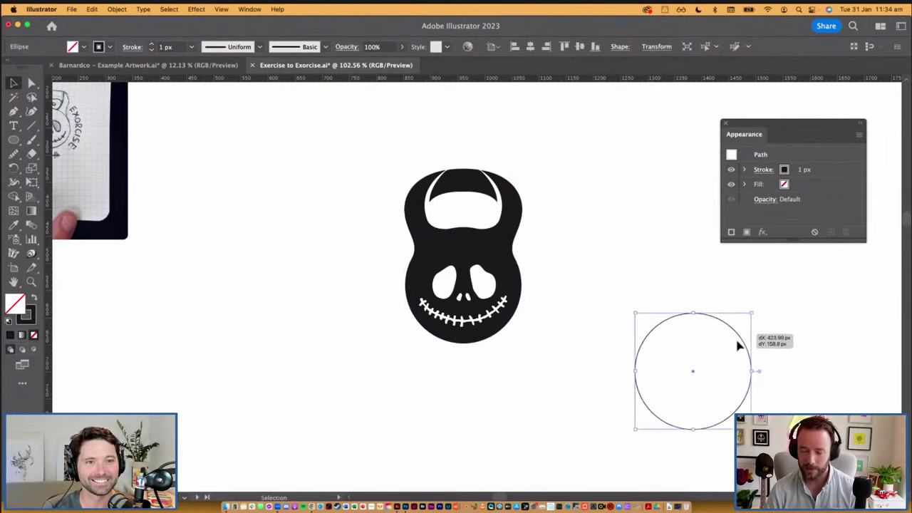
scroll(727, 345, down, 3)
scroll(737, 332, right, 5)
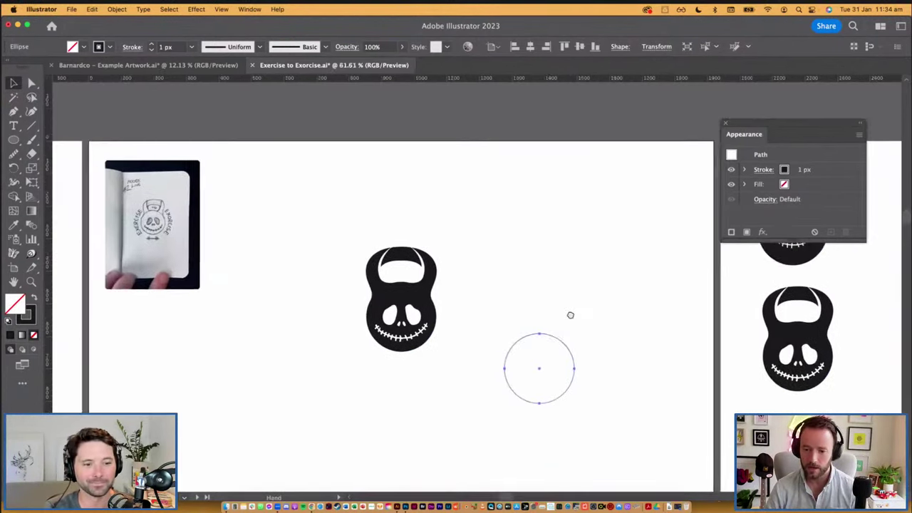
super+click(434, 353)
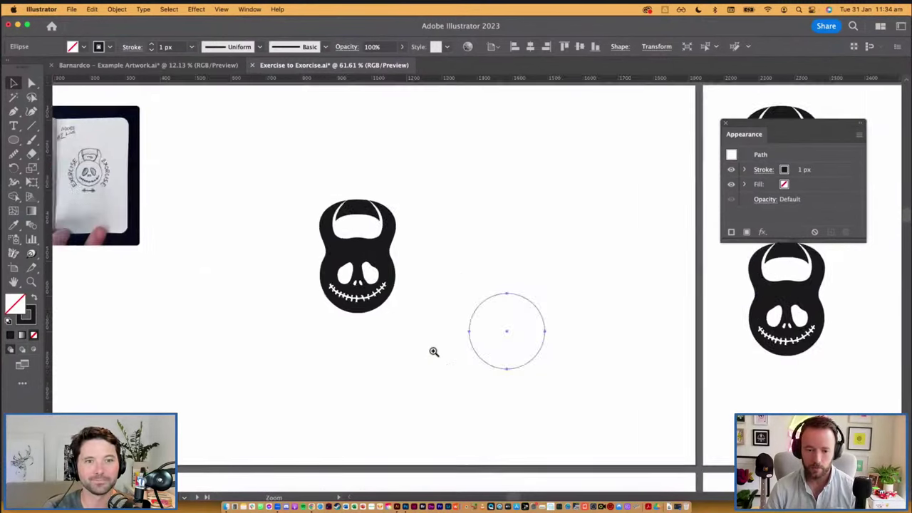
super+click(433, 354)
drag(503, 373, 527, 447)
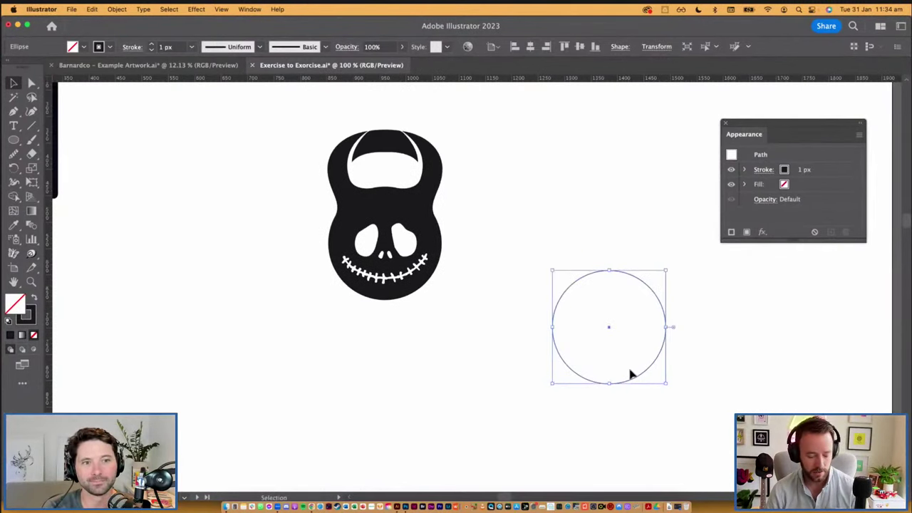
key(super+z)
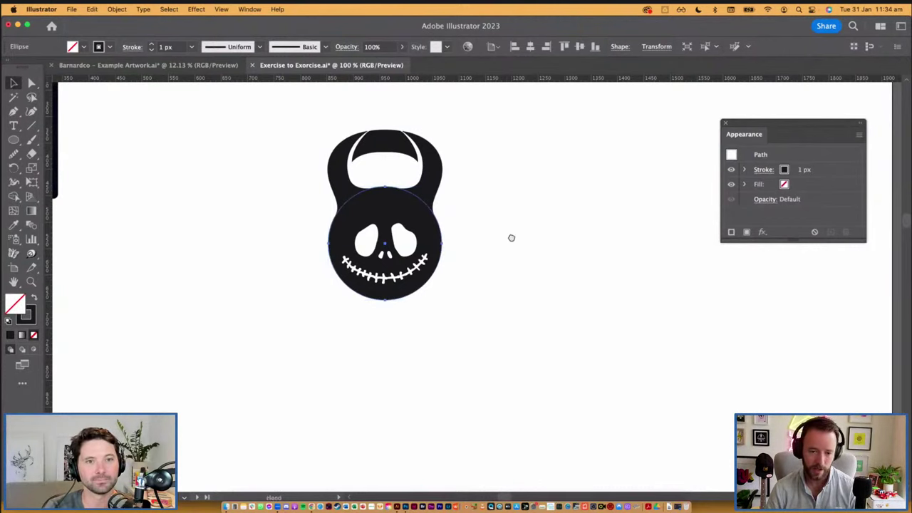
Enlarge the outlined circle evenly from its centre so it forms a ring around the kettlebell's round body.
drag(511, 238, 556, 251)
key(v)
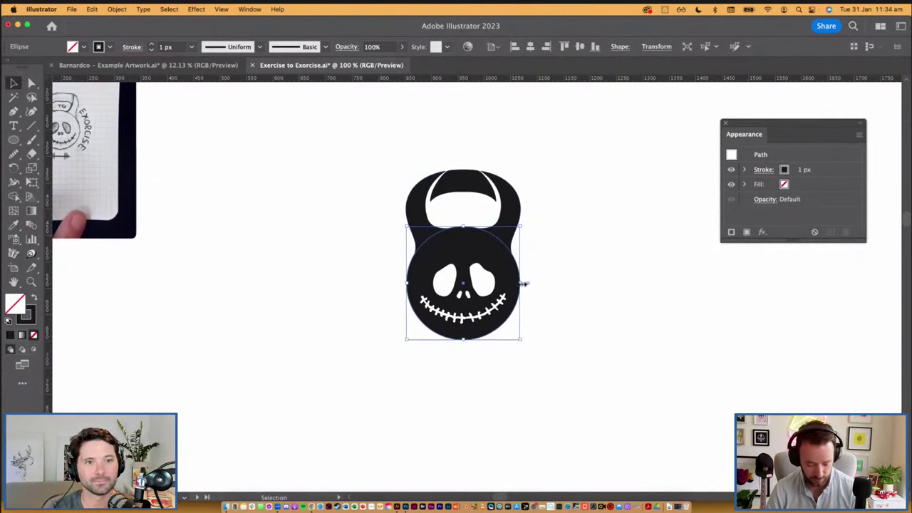
drag(524, 283, 626, 299)
click(609, 303)
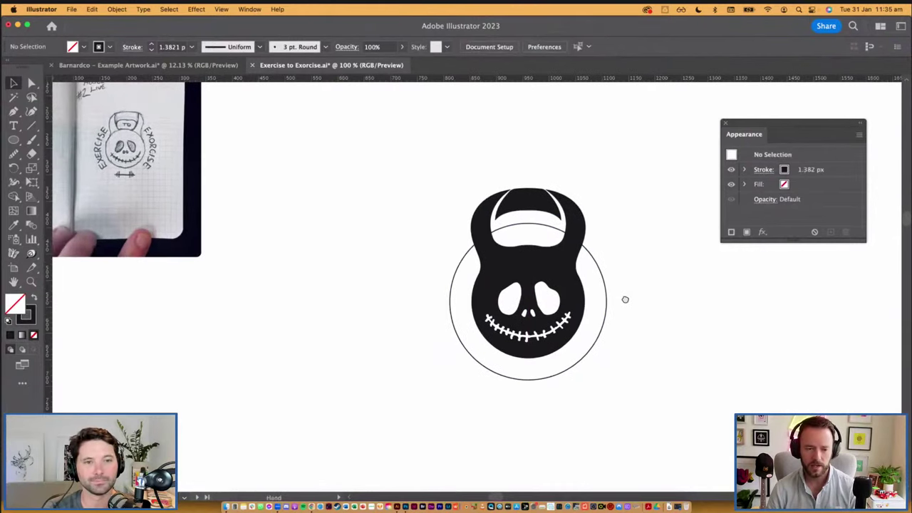
Move the sketch photo to the upper-left area of the skull's artboard, at about X 122 px, Y 342 px.
drag(171, 214, 268, 299)
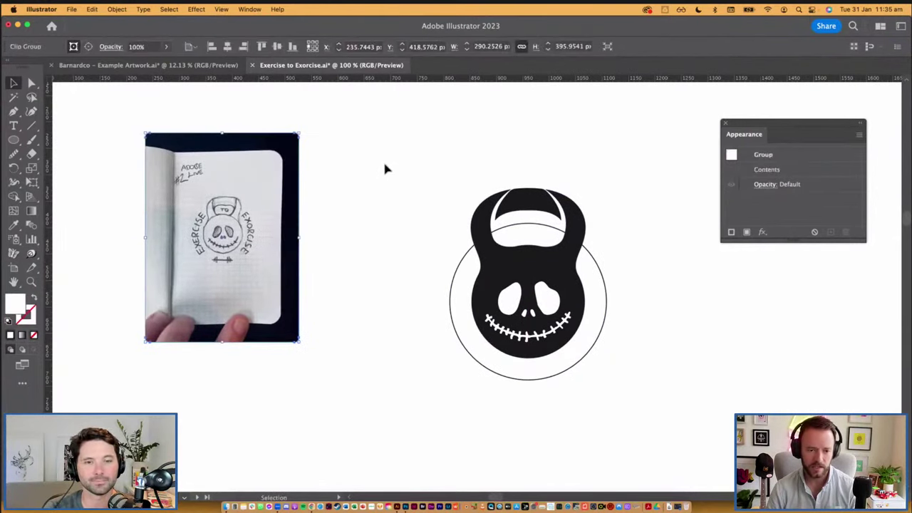
click(385, 167)
scroll(400, 204, down, 2)
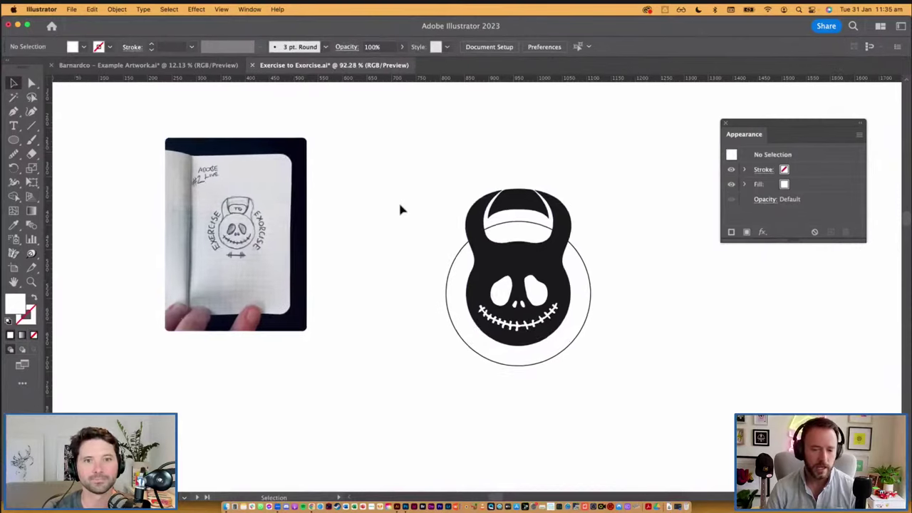
drag(363, 199, 328, 197)
drag(177, 176, 125, 140)
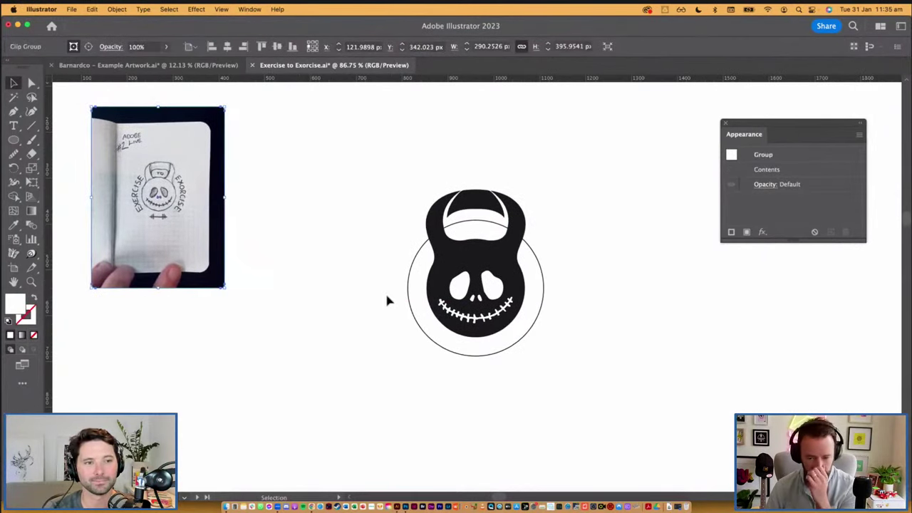
Place a copy of the POSTER CUT NEUE REGULAR sample text from the neighbouring artboard above the kettlebell skull.
scroll(387, 301, down, 4)
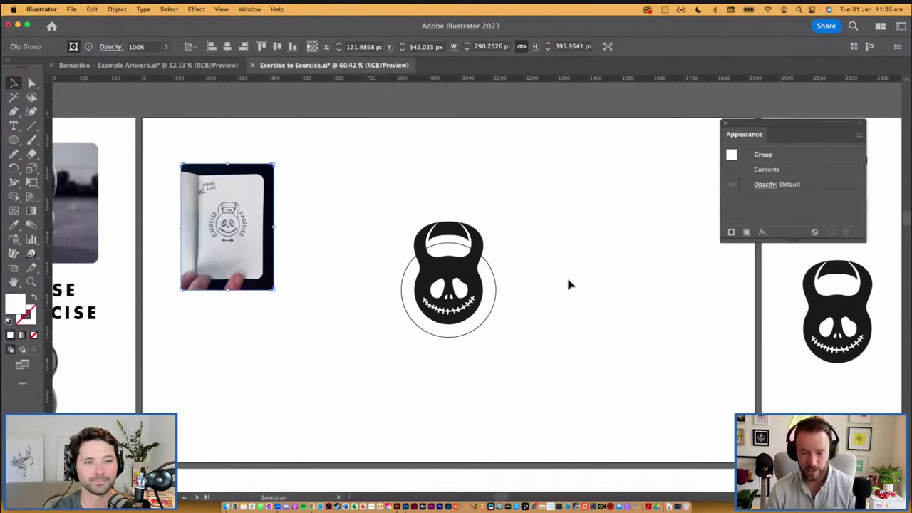
drag(673, 279, 389, 256)
drag(682, 162, 389, 234)
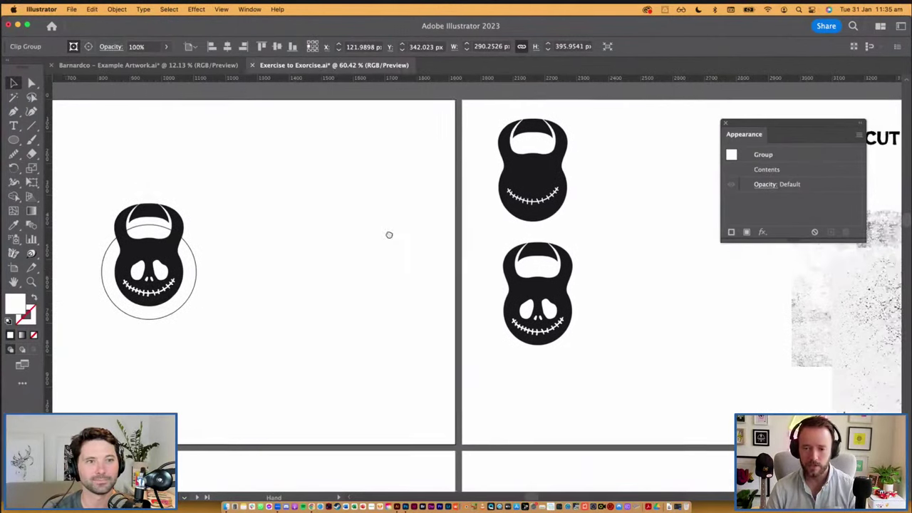
click(603, 210)
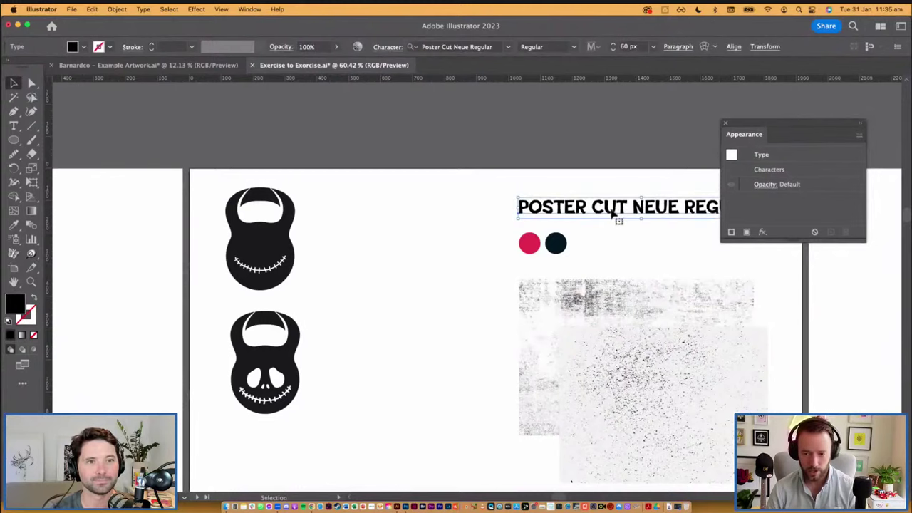
scroll(413, 285, left, 10)
scroll(413, 285, down, 2)
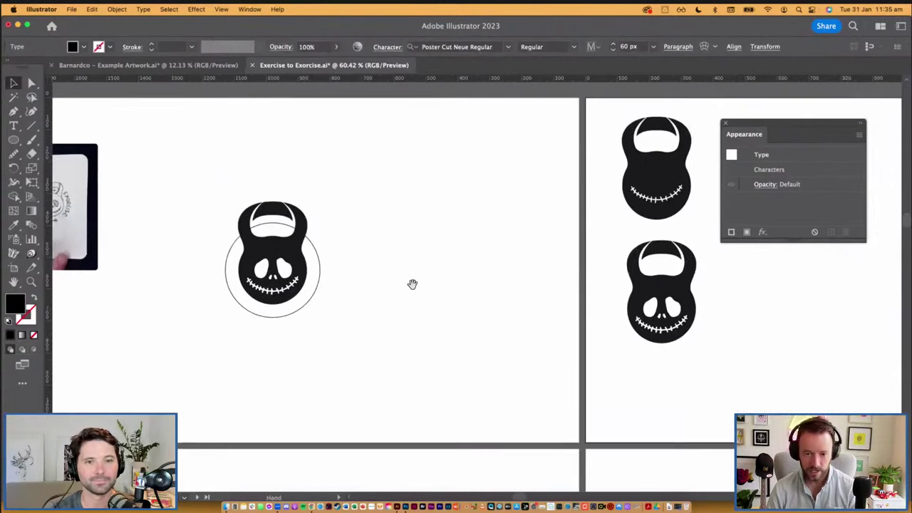
drag(515, 292, 504, 161)
key(super+v)
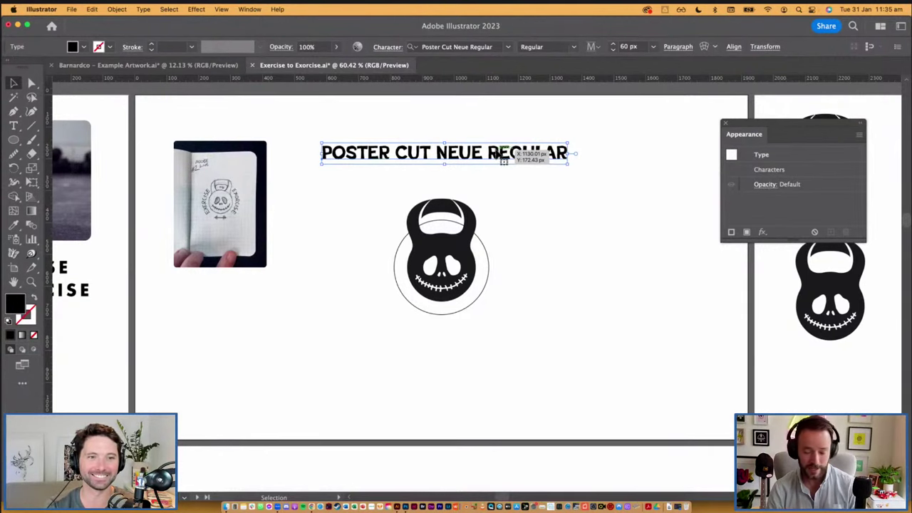
Move the POSTER CUT NEUE REGULAR text slightly up and right, leaving more space above the kettlebell handle.
click(541, 200)
drag(419, 166, 440, 141)
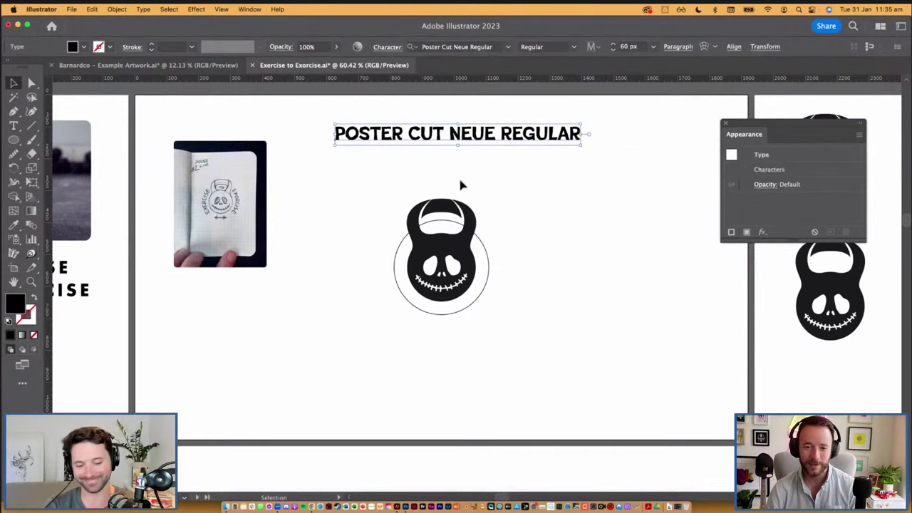
super+click(444, 181)
scroll(560, 245, down, 2)
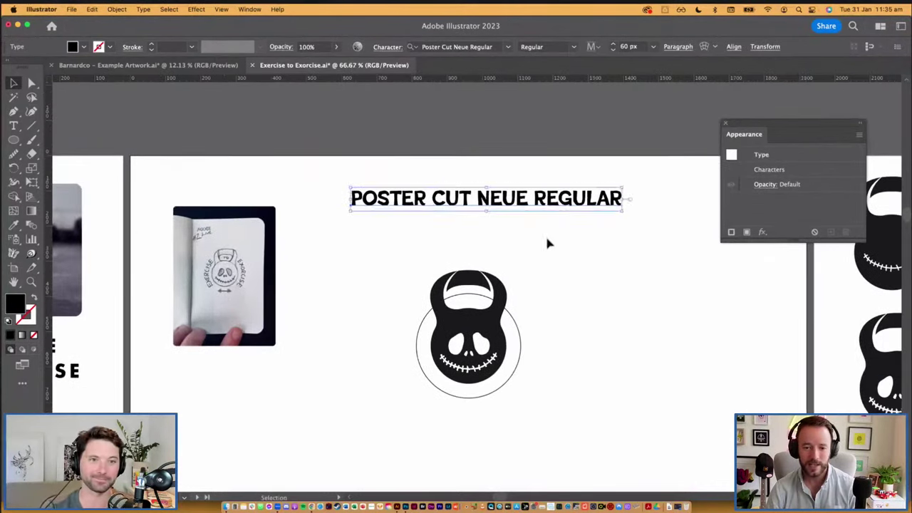
Replace the wording of the POSTER CUT NEUE REGULAR text with EXERCISE.
click(546, 238)
drag(449, 192, 553, 214)
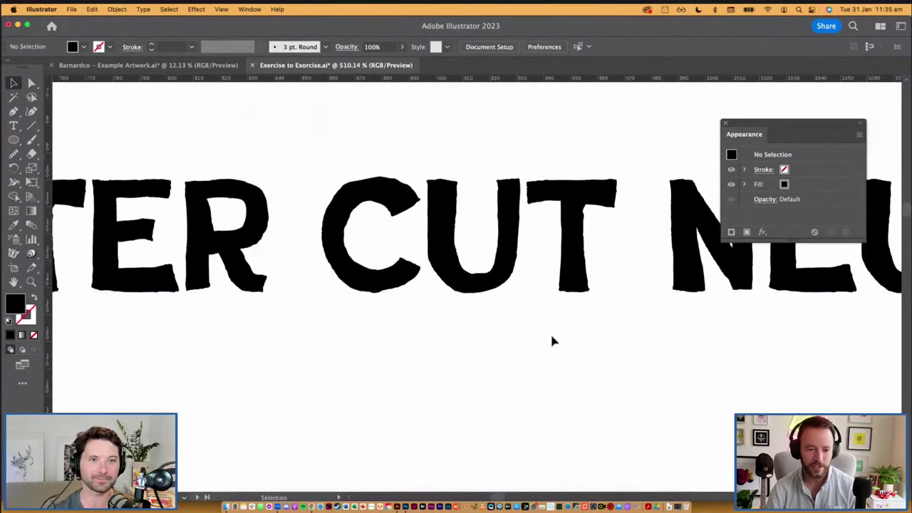
scroll(550, 335, down, 1)
scroll(549, 332, down, 6)
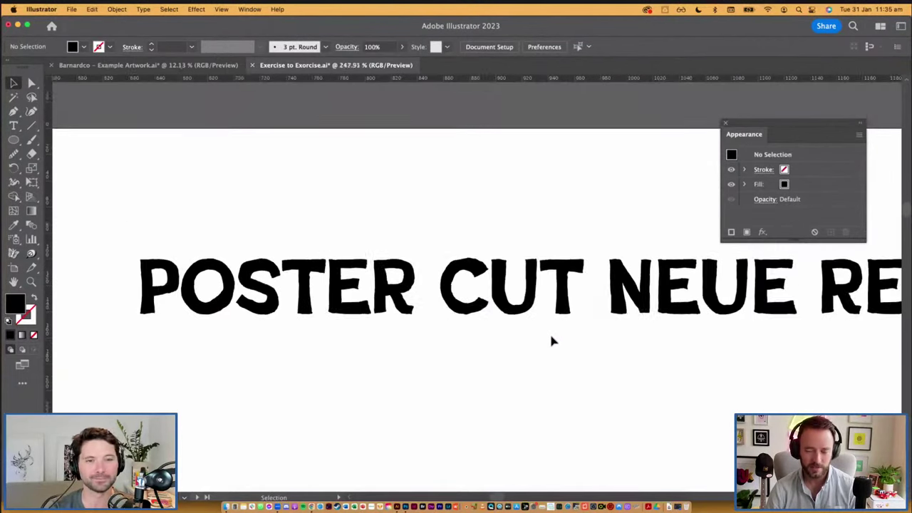
scroll(531, 299, down, 4)
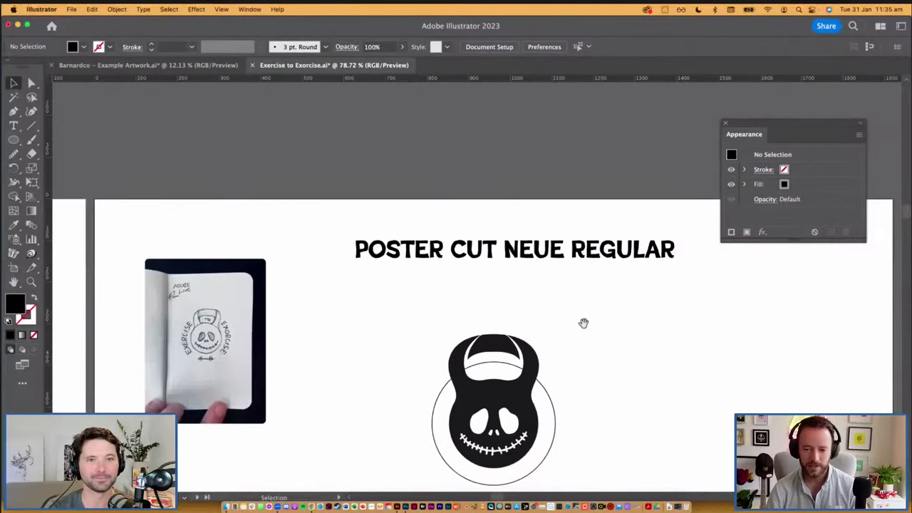
triple_click(549, 198)
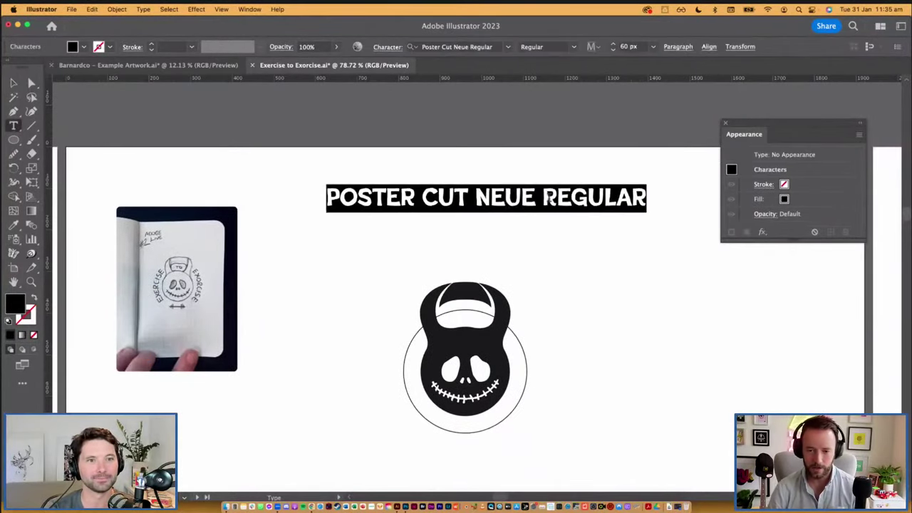
text(EXERCISE)
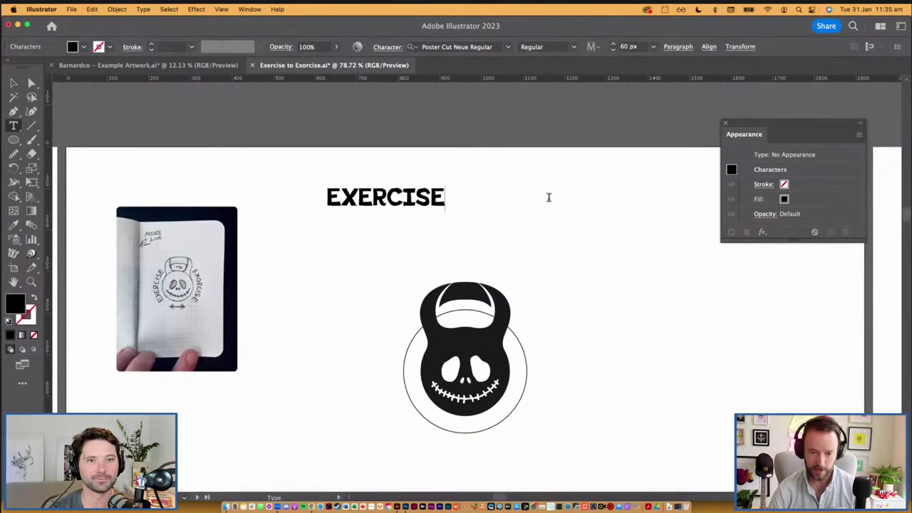
key(Escape)
Copy the characters of the EXERCISE text to the clipboard and leave text editing.
click(546, 217)
drag(545, 216, 487, 199)
click(360, 181)
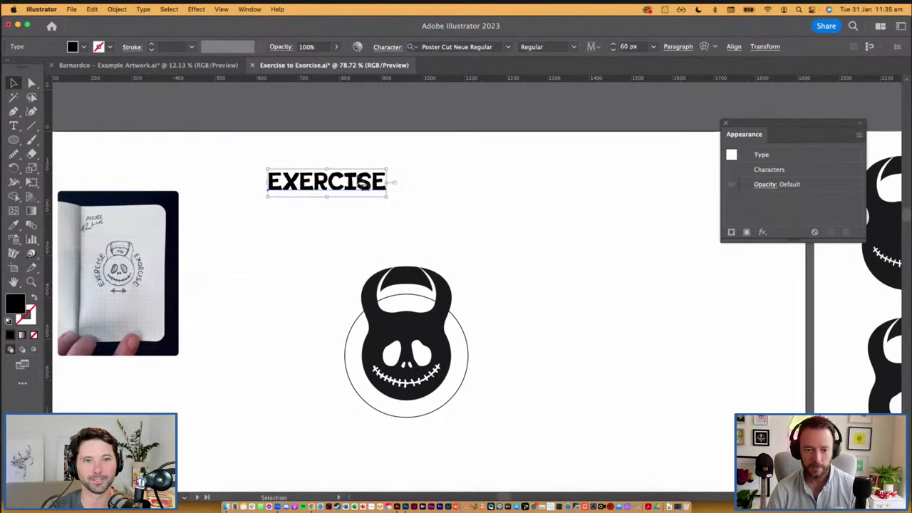
triple_click(352, 194)
key(super+c)
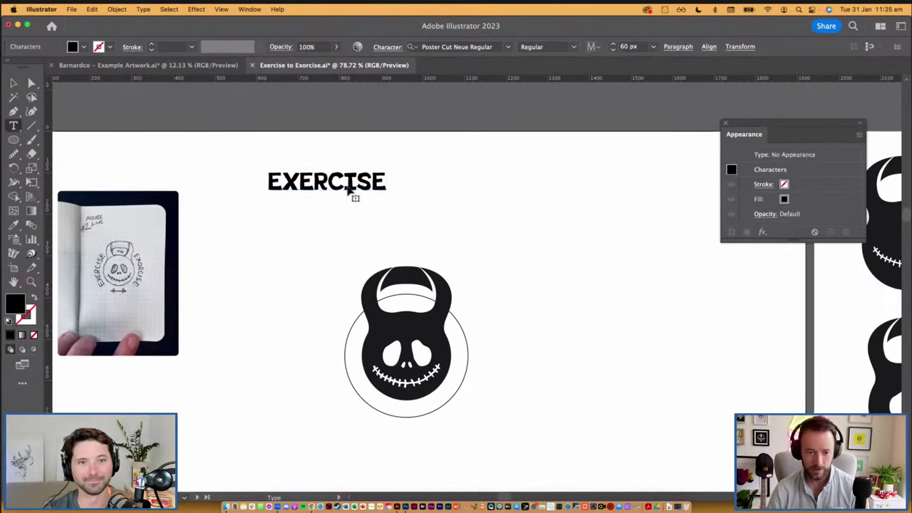
key(Escape)
click(487, 220)
drag(487, 232, 522, 199)
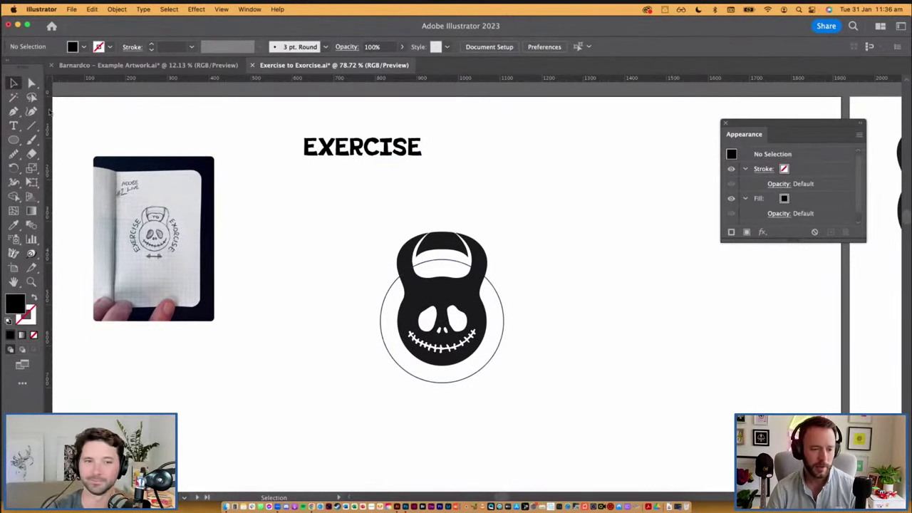
Convert the outlined circle to type on a path and paste the word EXERCISE onto it.
click(14, 126)
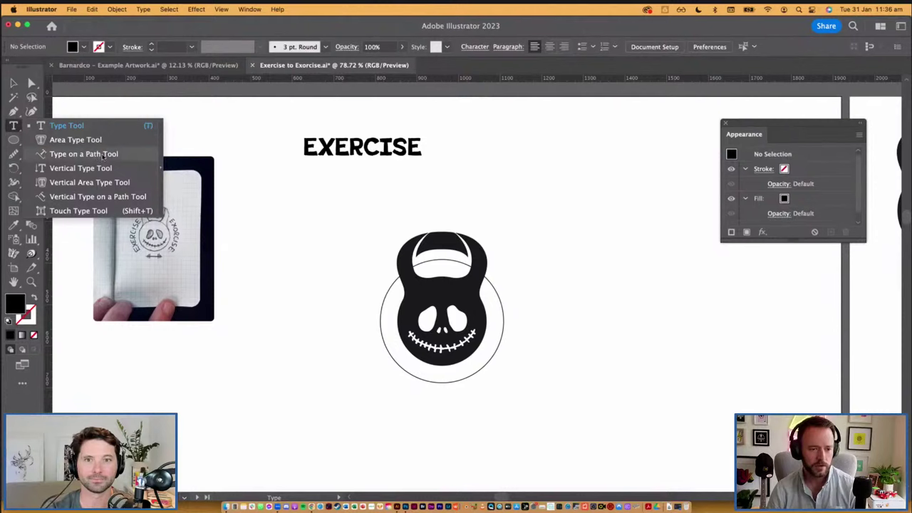
click(84, 154)
click(387, 291)
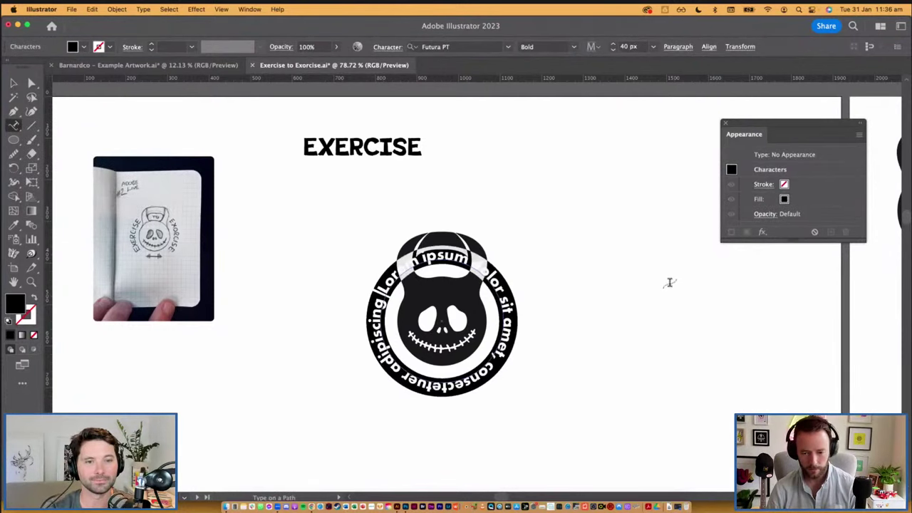
key(super+v)
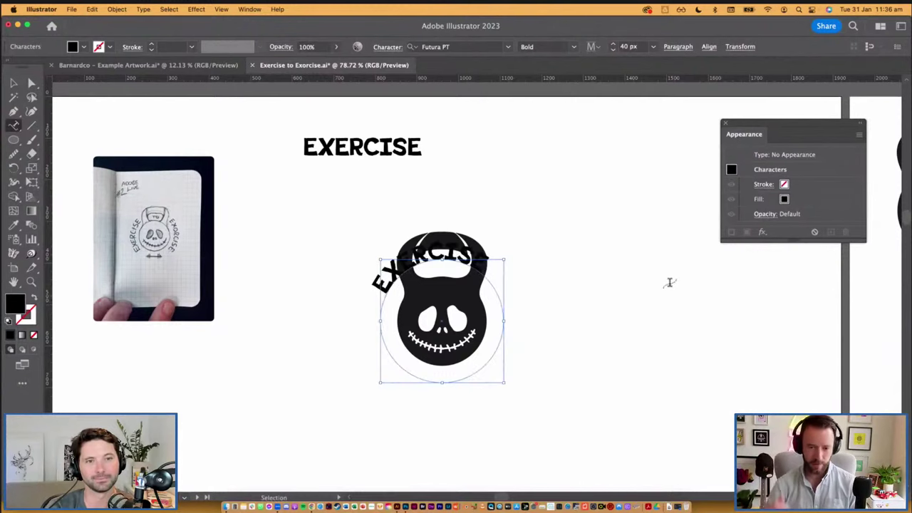
key(Escape)
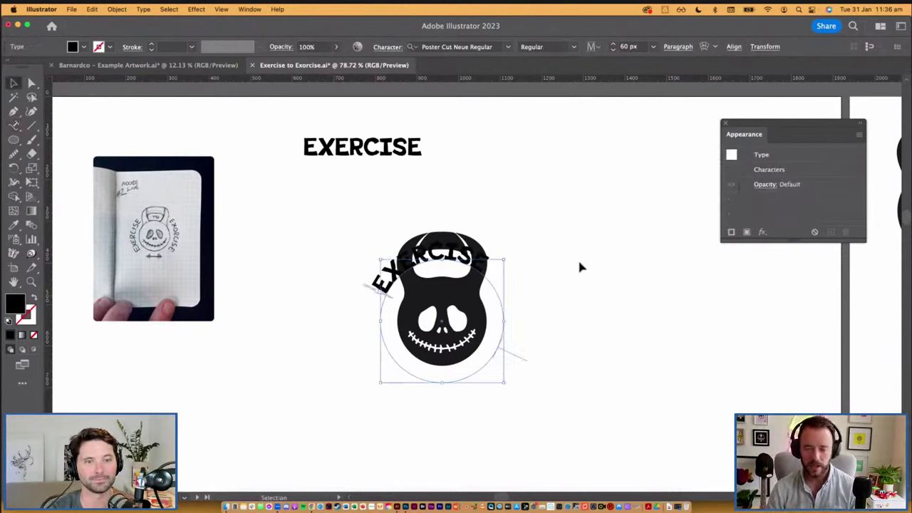
Right-align the EXERCISE text on the circle and slide it clockwise until it ends beside the kettlebell's handle base.
key(alt+super+t)
drag(694, 198, 702, 125)
click(724, 123)
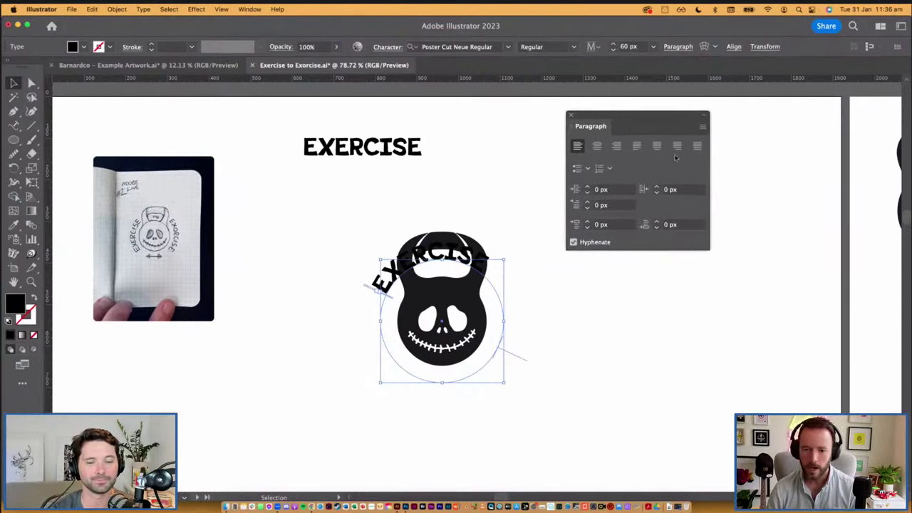
click(616, 146)
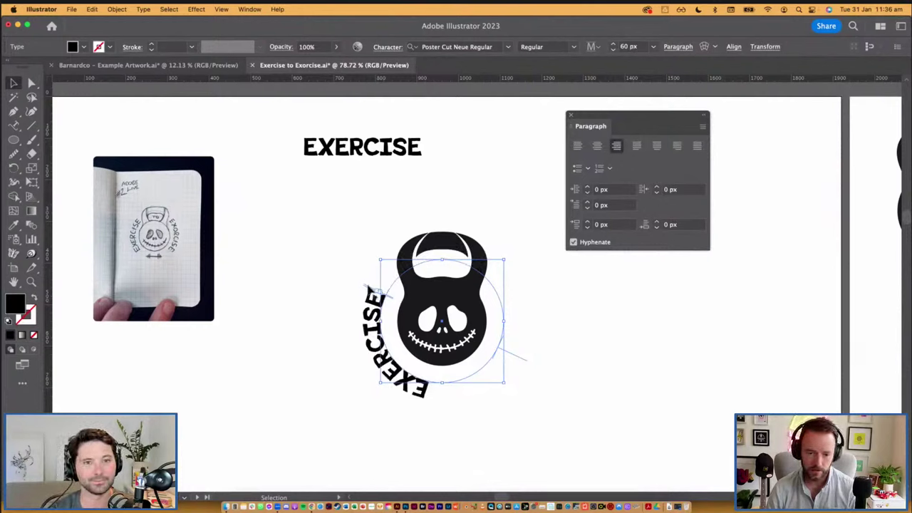
drag(369, 288, 379, 270)
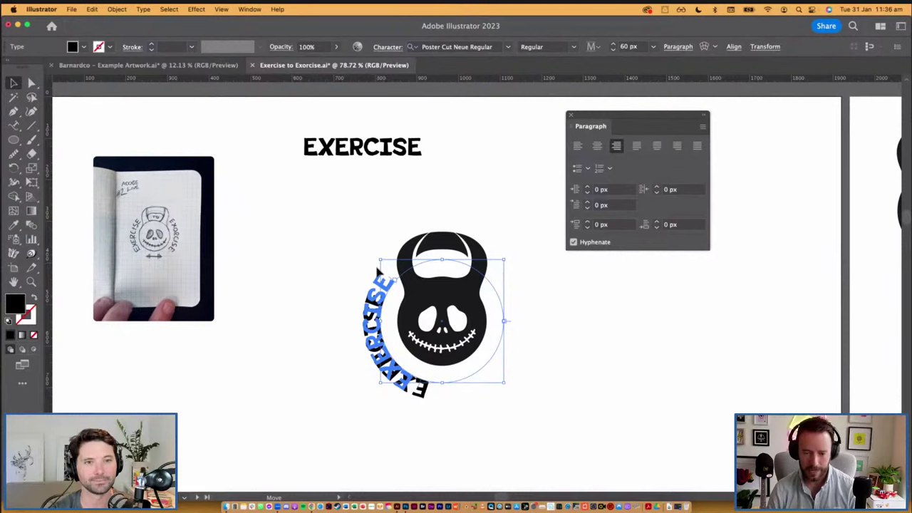
drag(379, 271, 382, 269)
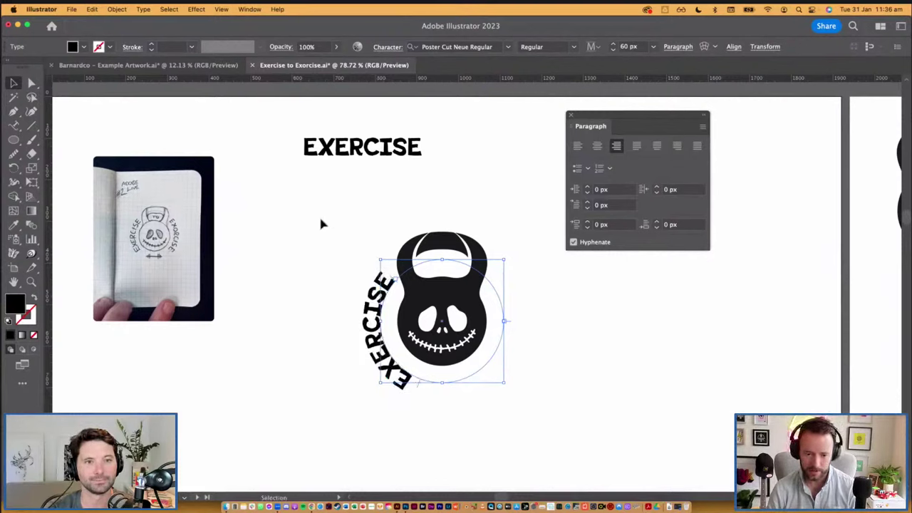
Set the curved EXERCISE text's Align to Path option to Center with the preview on, and apply it.
double_click(14, 125)
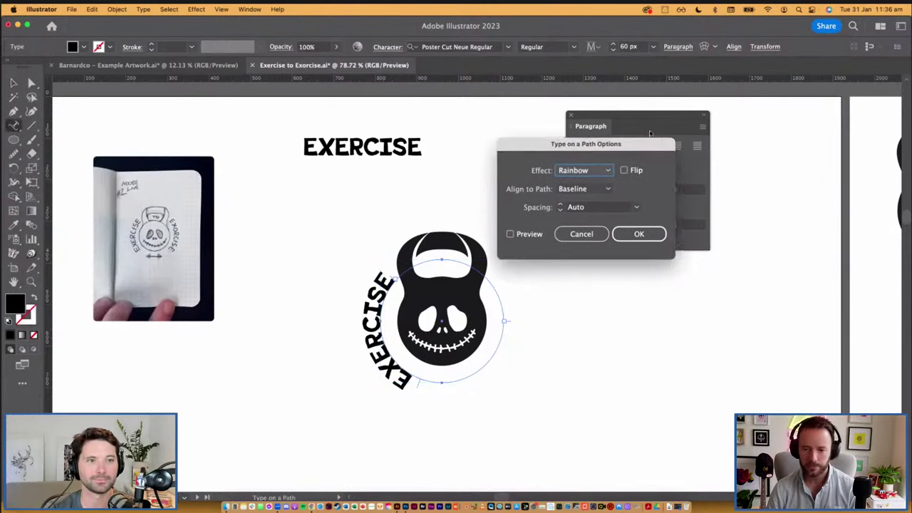
drag(645, 143, 624, 121)
click(488, 211)
click(554, 165)
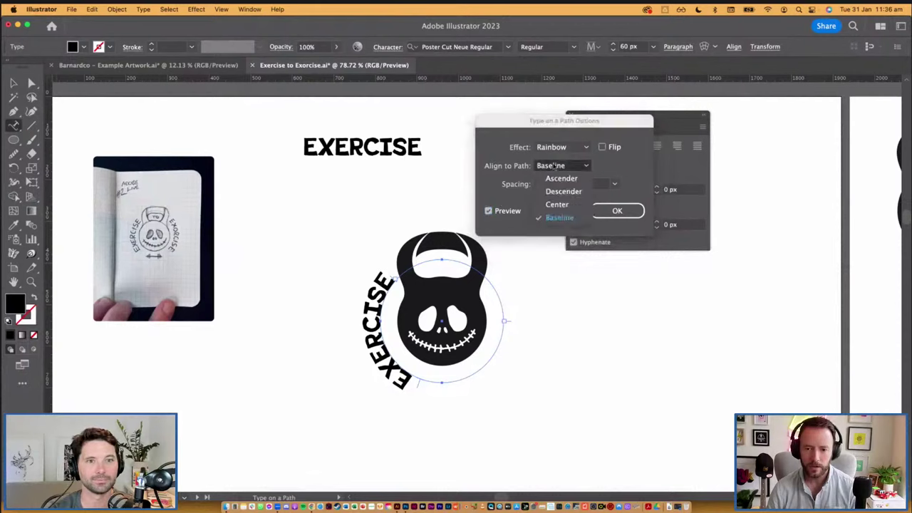
click(568, 204)
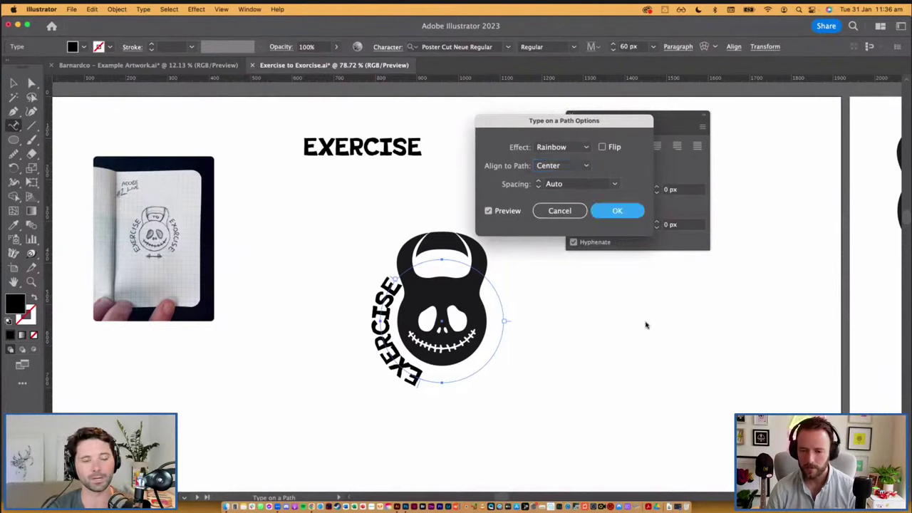
key(Return)
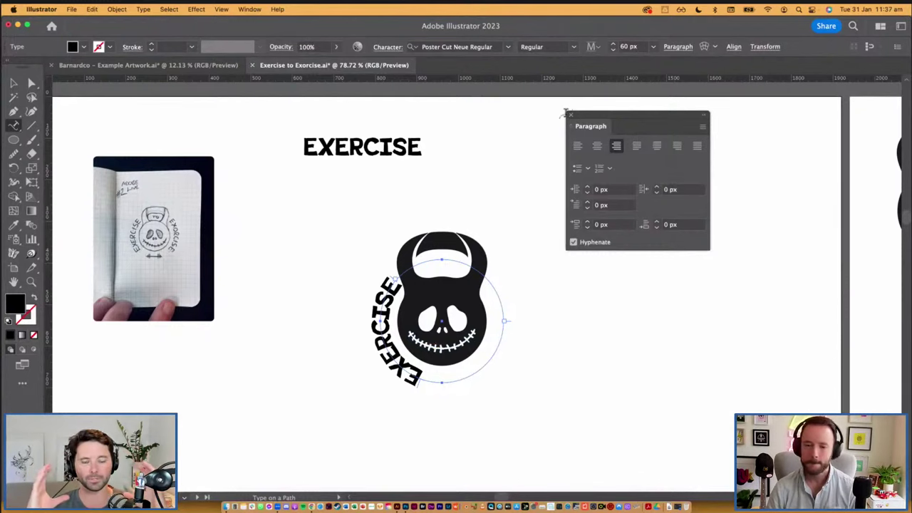
Make the character settings reachable, select all characters of the curved EXERCISE text, and set their font size to 44 px.
drag(590, 118, 752, 326)
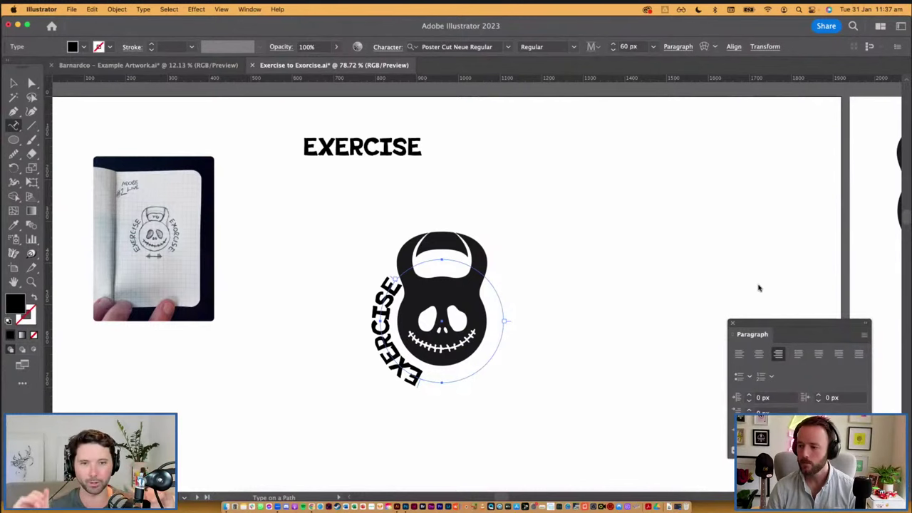
drag(797, 92, 718, 82)
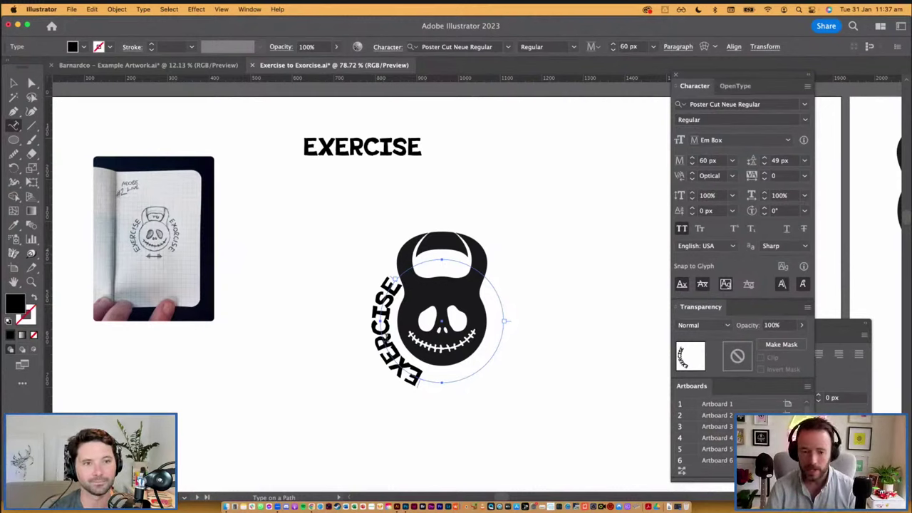
click(387, 338)
double_click(391, 310)
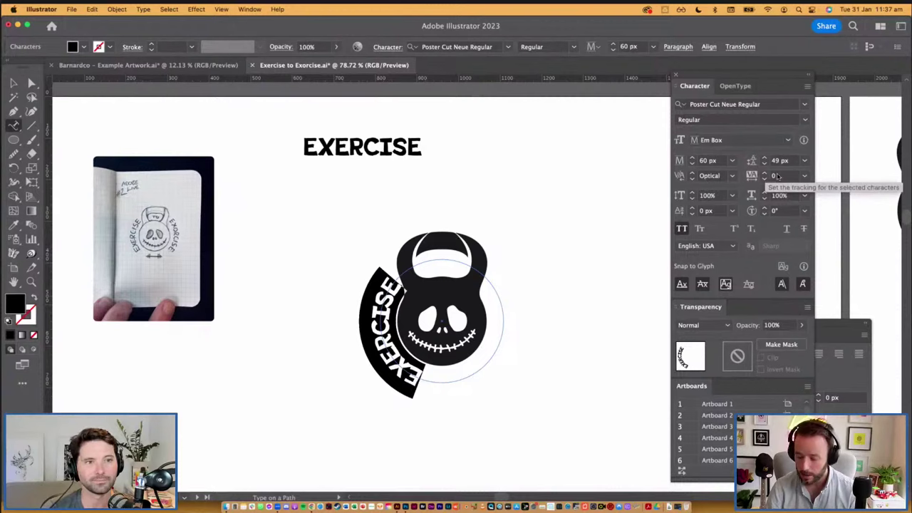
double_click(703, 161)
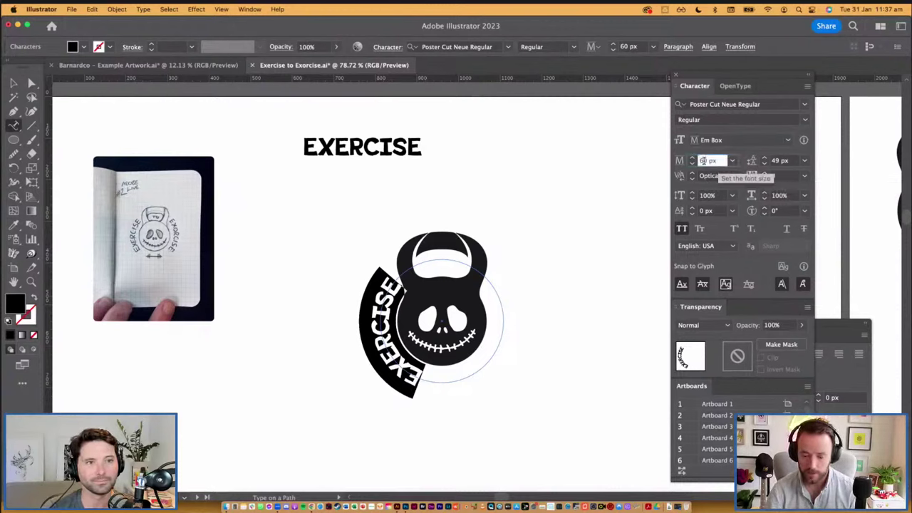
text(50)
key(Return)
text(40)
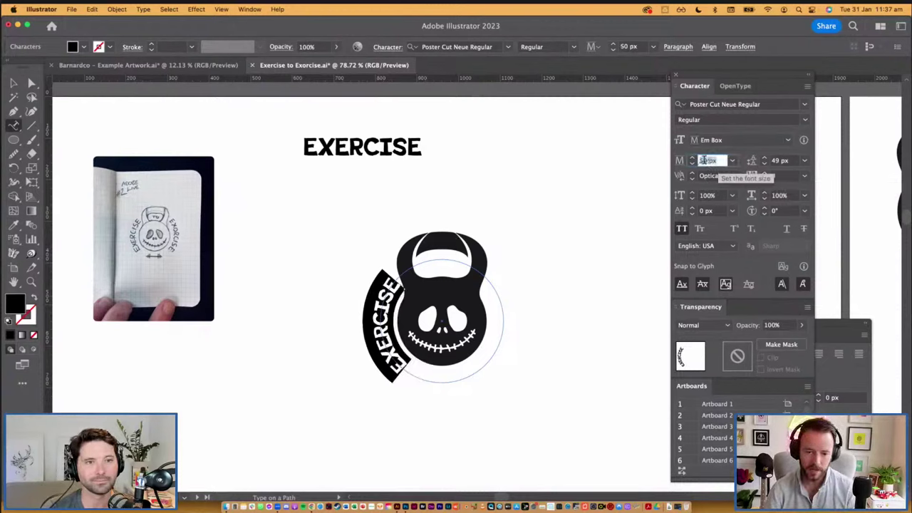
key(Return)
key(Up)
key(Up)
key(Up)
key(Up)
key(Up)
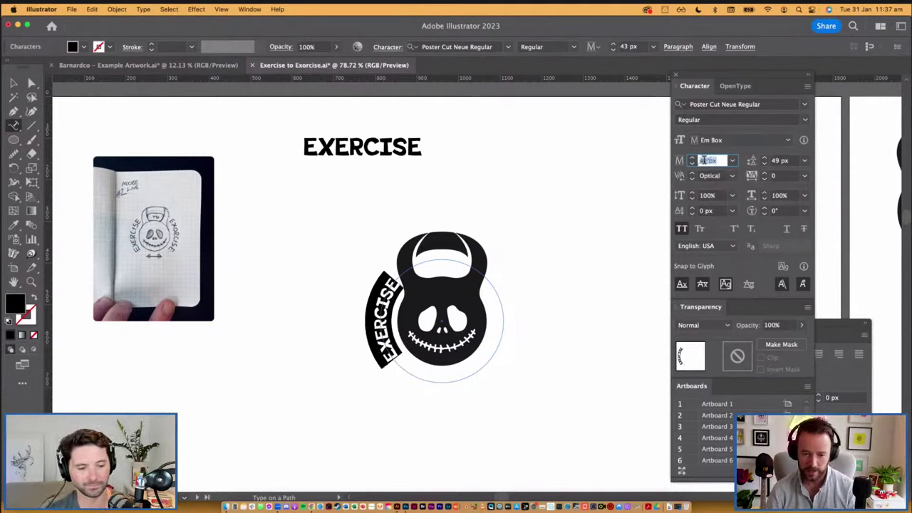
key(Down)
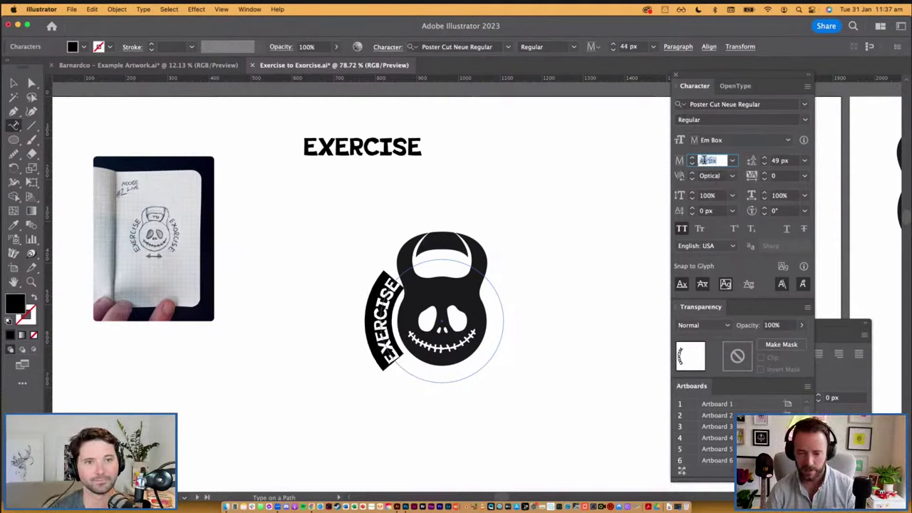
Set the tracking of the curved EXERCISE text to 60.
click(777, 175)
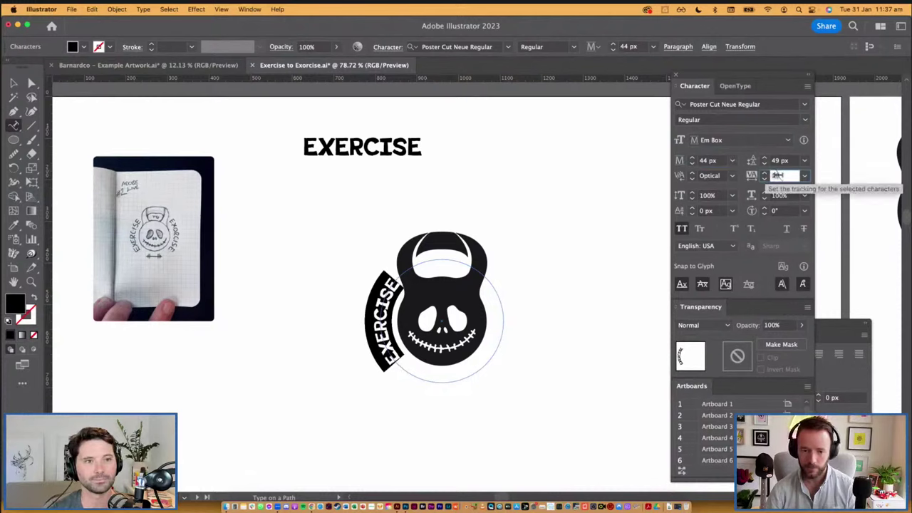
key(Up)
key(Up)
key(Up)
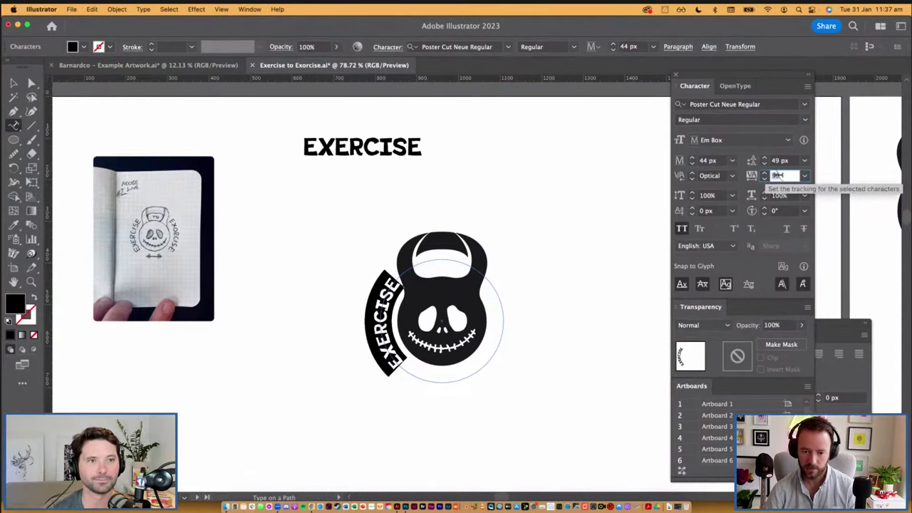
key(Up)
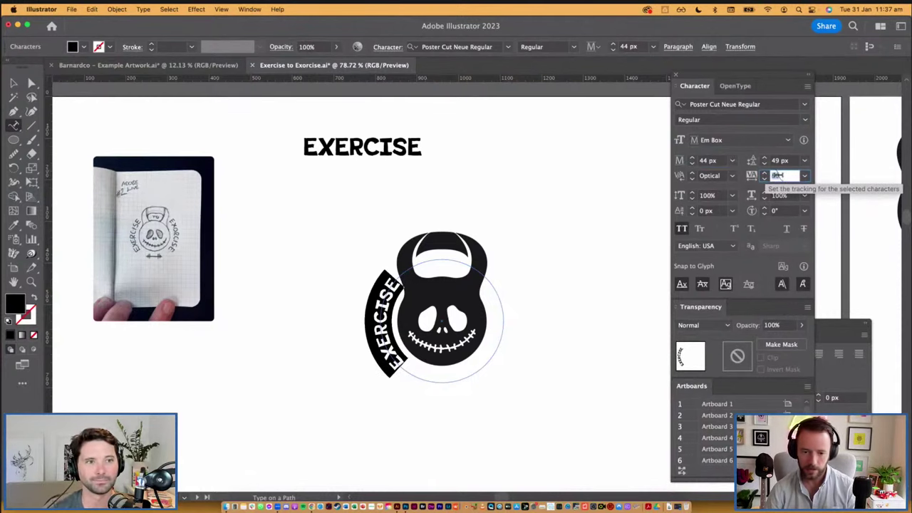
Reduce the curved EXERCISE text's font size to 39 px, leave text editing and deselect it.
click(707, 161)
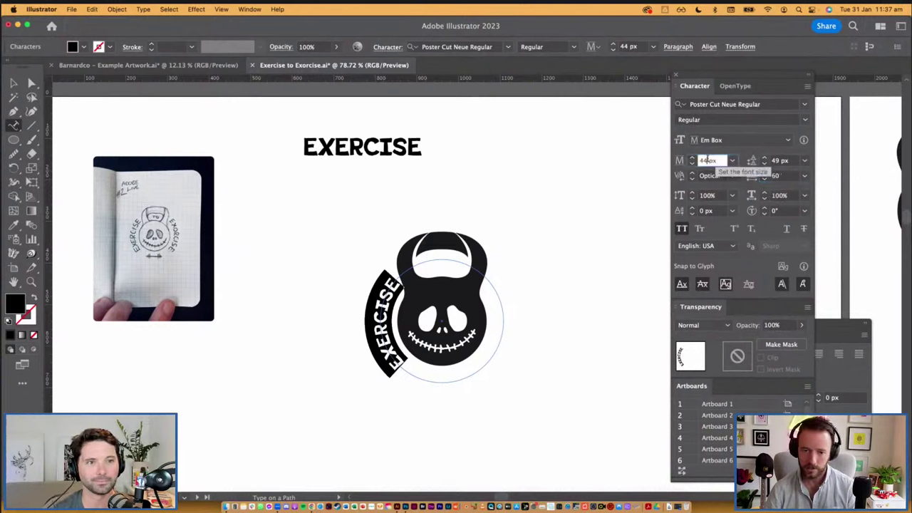
text(40)
key(Return)
key(Down)
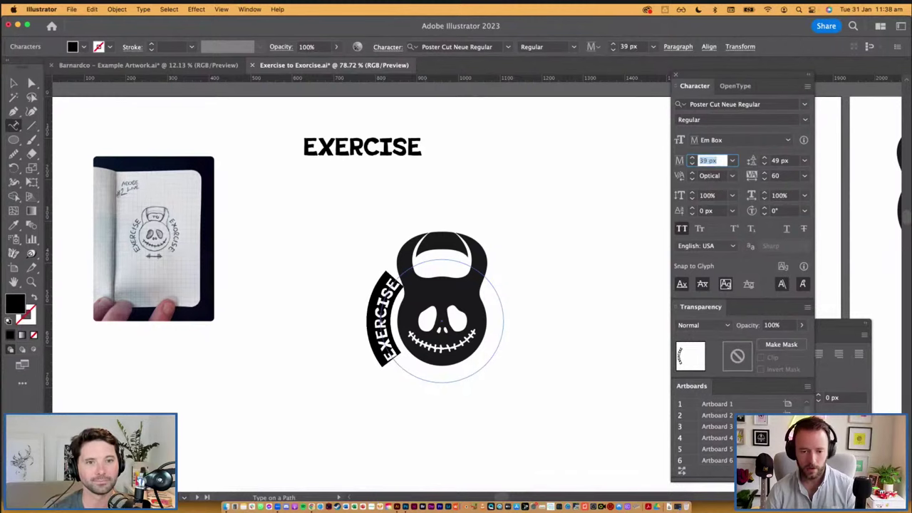
click(378, 321)
key(Escape)
click(574, 283)
scroll(574, 283, right, 2)
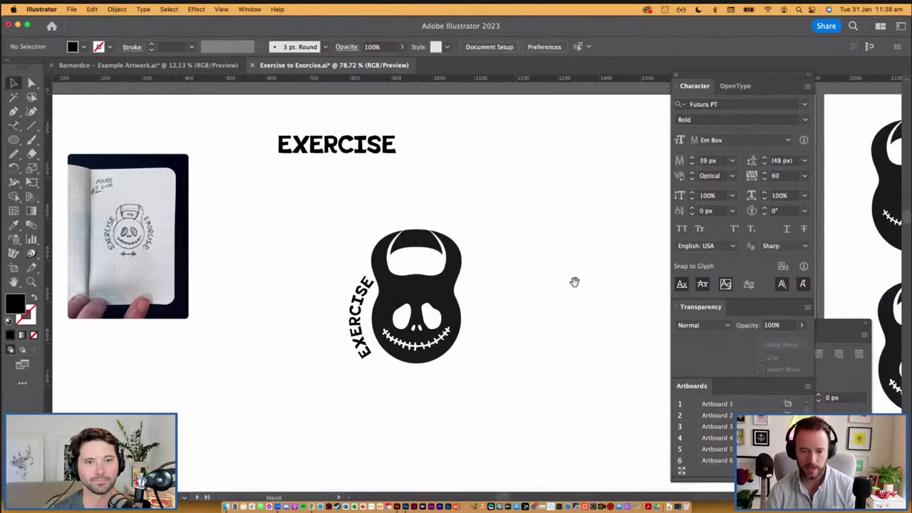
Slide the curved EXERCISE text slightly counterclockwise along its circle, away from the kettlebell's handle base.
click(364, 279)
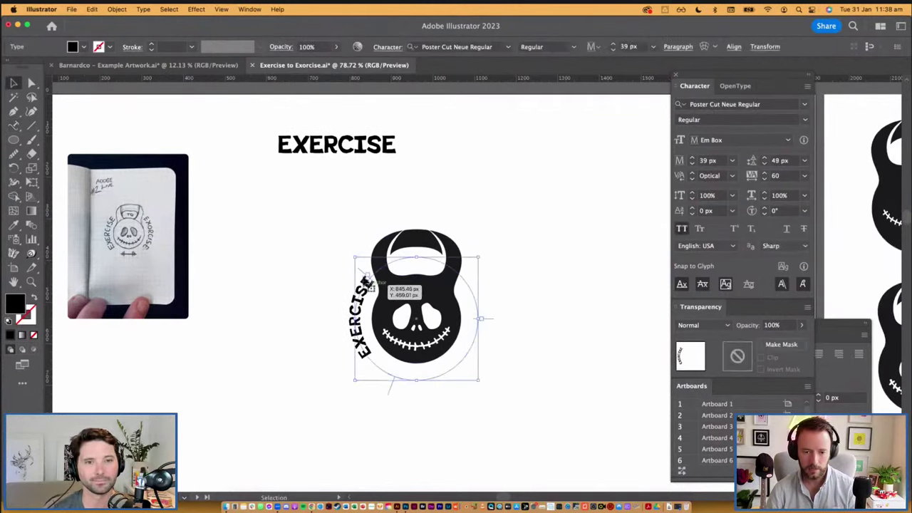
drag(362, 276, 362, 279)
click(474, 340)
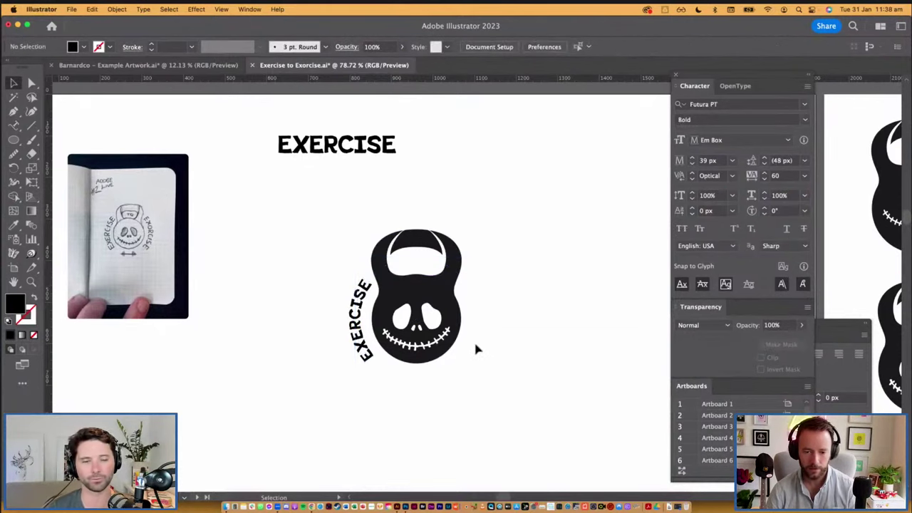
scroll(527, 335, down, 1)
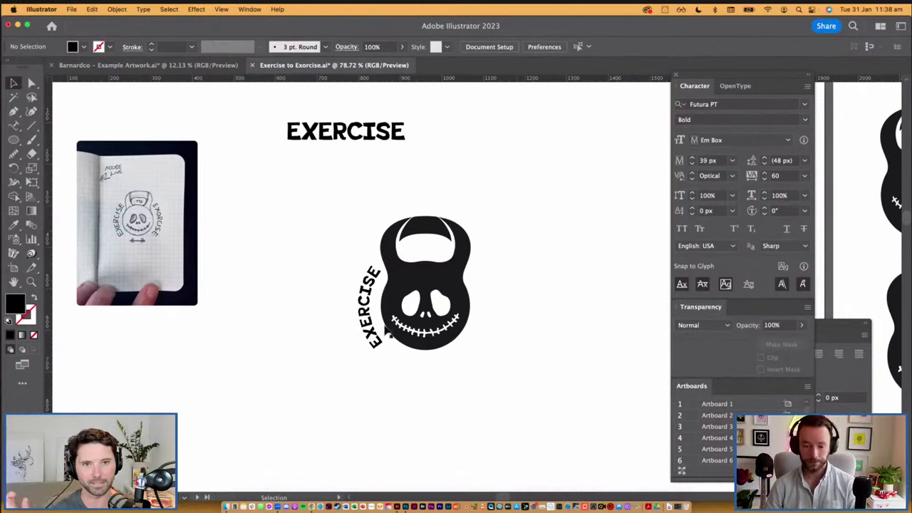
Try larger font sizes on the curved EXERCISE text, settle on 41 px, and deselect it.
click(378, 342)
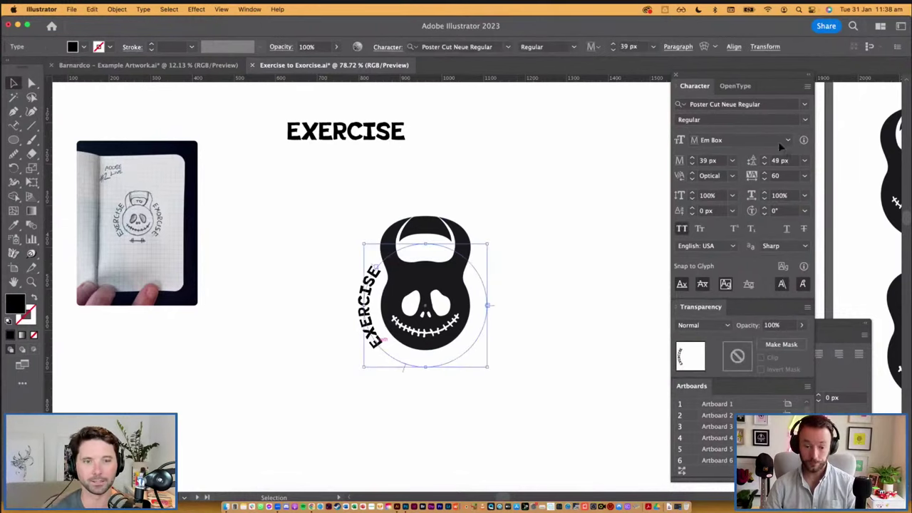
click(706, 163)
key(shift+Up)
key(shift+Up)
key(shift+Up)
key(shift+Down)
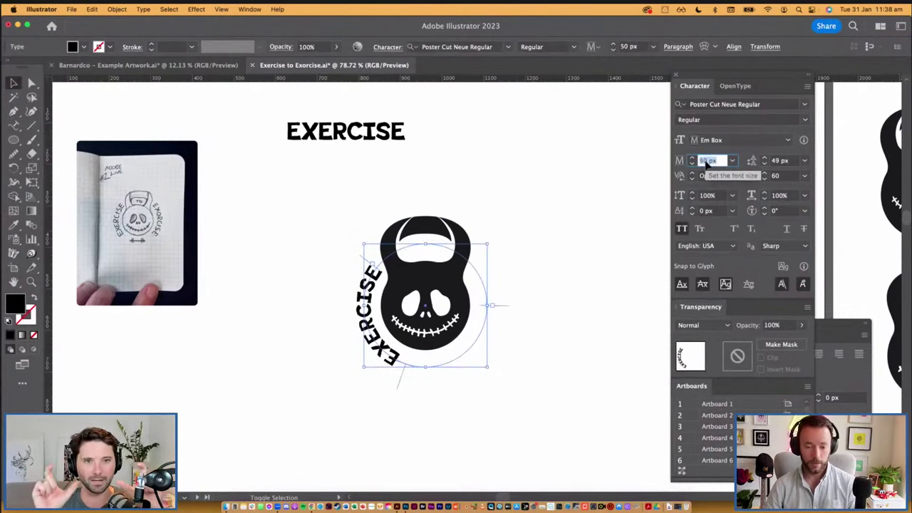
key(Down)
key(Down)
key(Down)
key(Down)
key(Down)
key(Down)
key(Down)
key(Down)
key(Down)
key(Down)
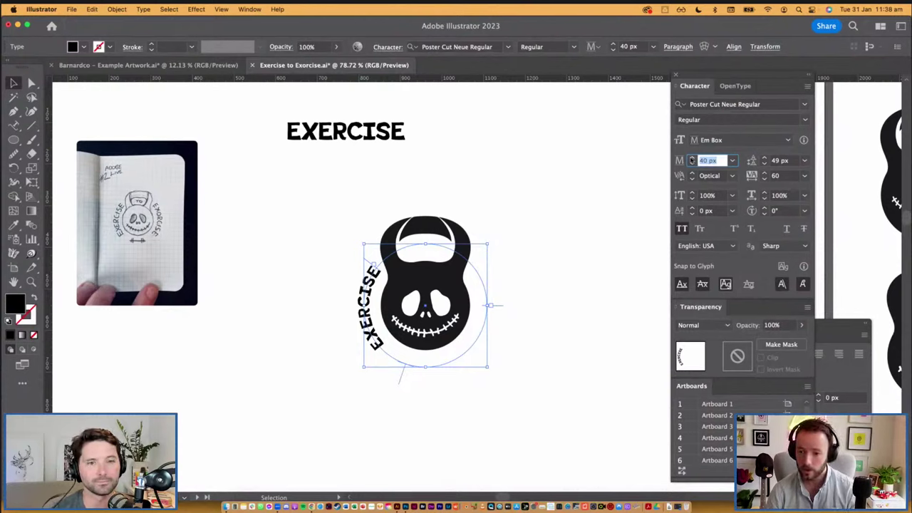
click(691, 158)
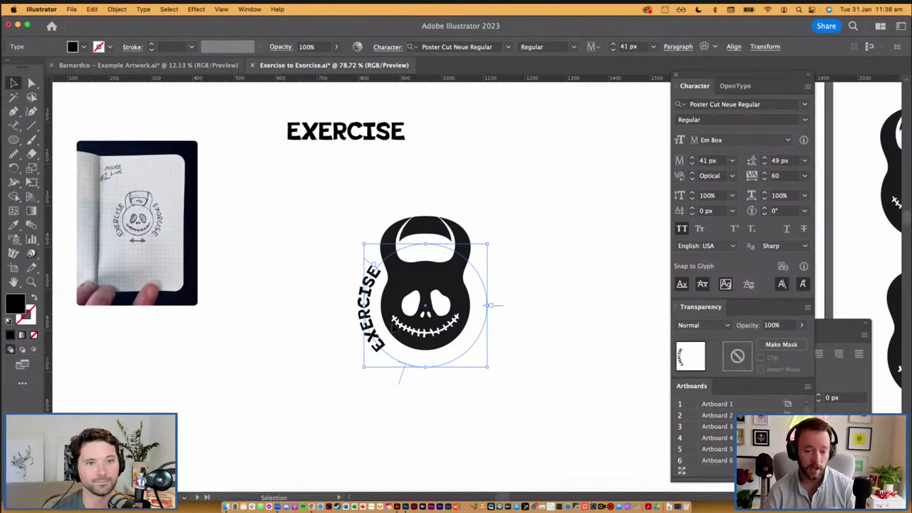
click(325, 274)
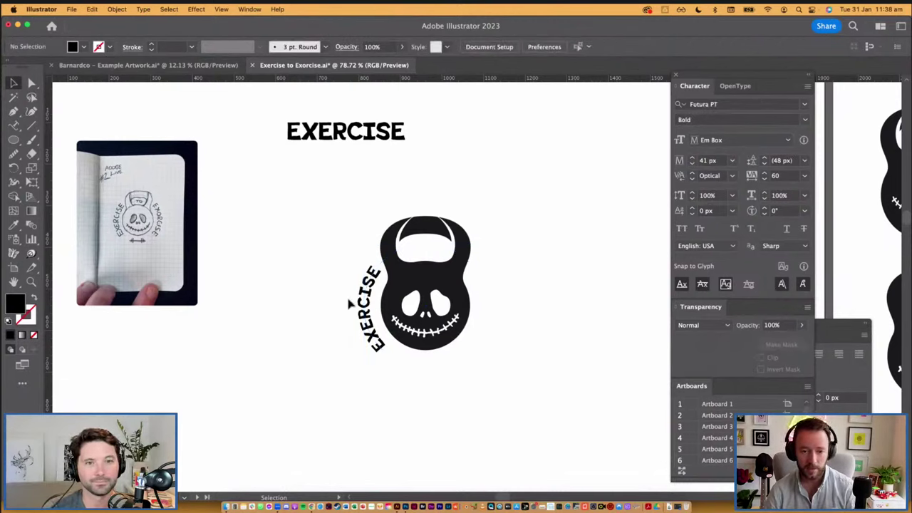
Give the curved EXERCISE text object a black 1 px stroke.
click(365, 303)
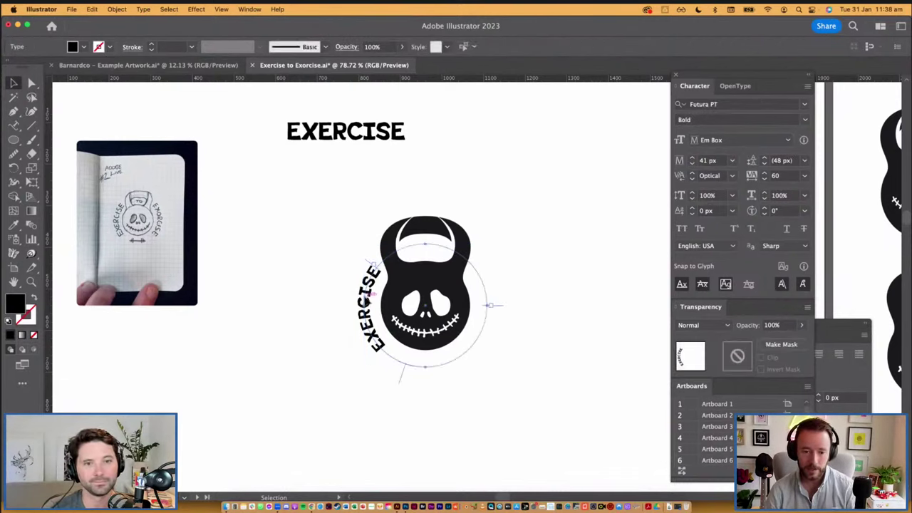
click(83, 47)
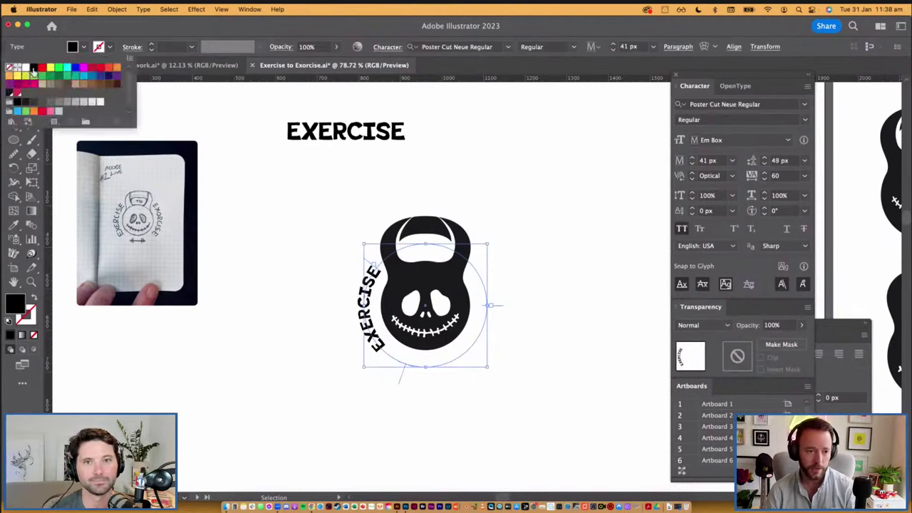
click(33, 68)
key(Escape)
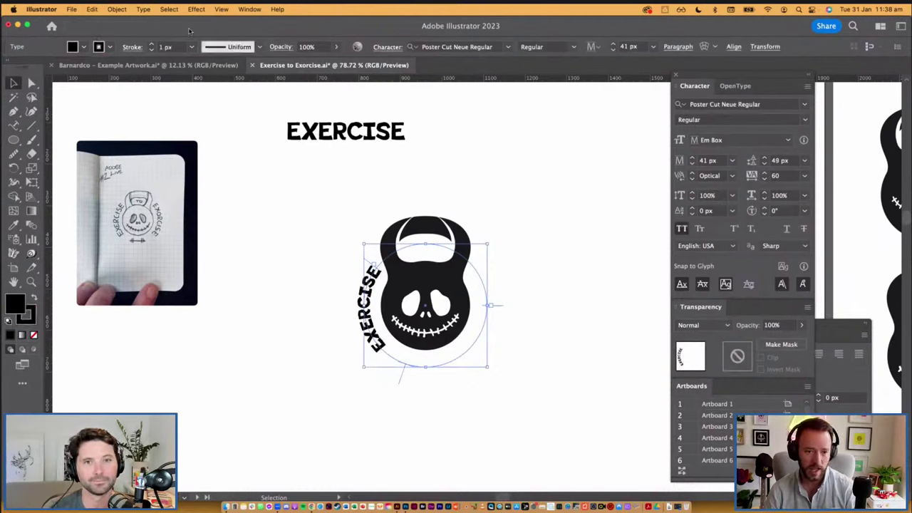
click(238, 356)
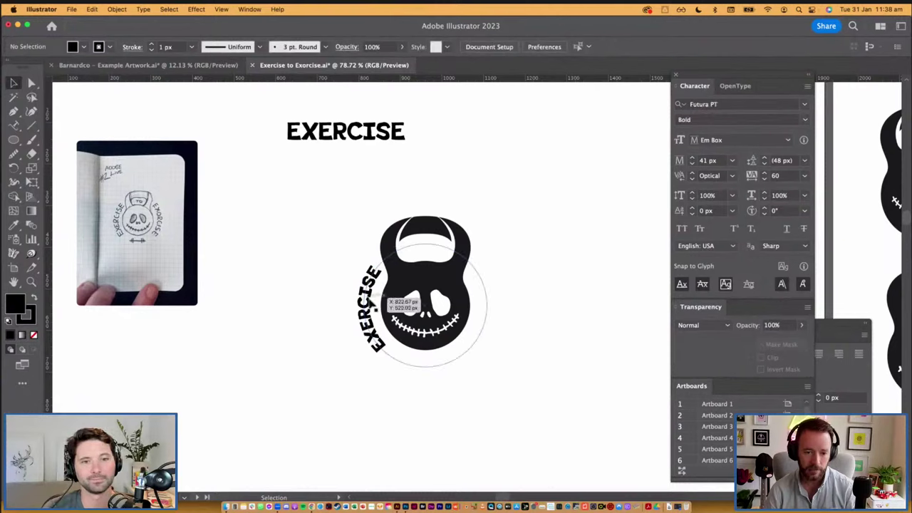
Increase the curved EXERCISE text's tracking to 67 and deselect it.
click(370, 285)
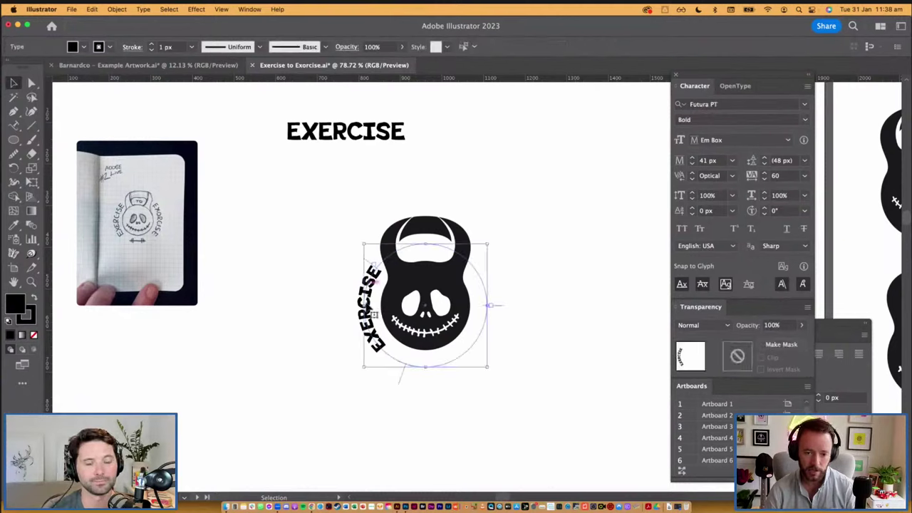
click(788, 177)
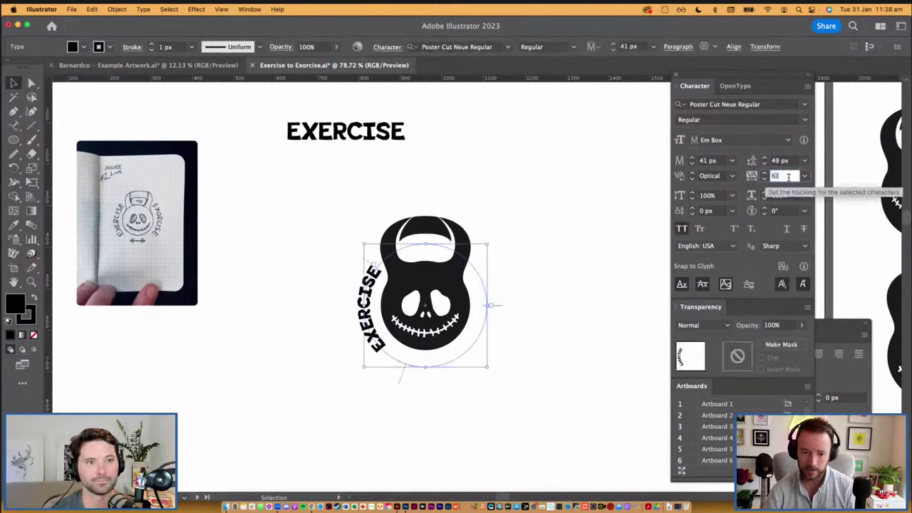
key(Up)
key(Up)
key(Up)
key(Up)
key(Up)
key(Up)
key(Up)
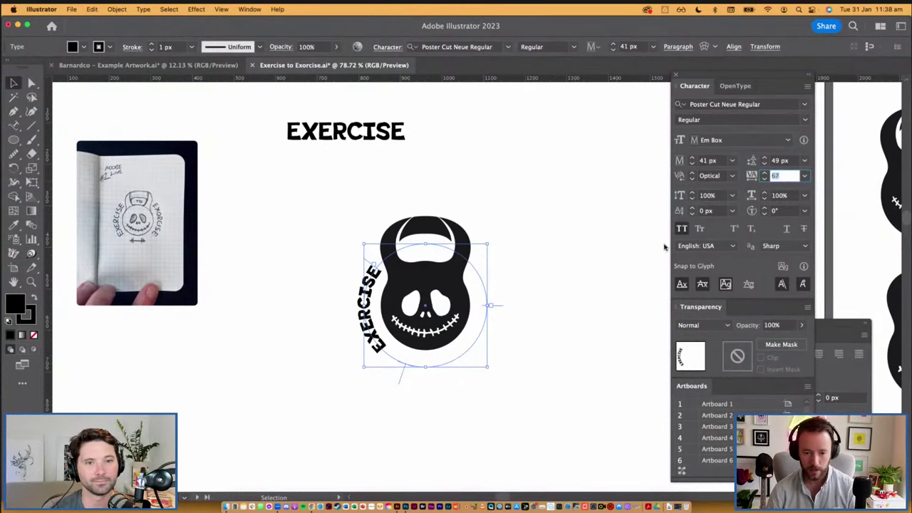
click(570, 335)
drag(548, 349, 552, 285)
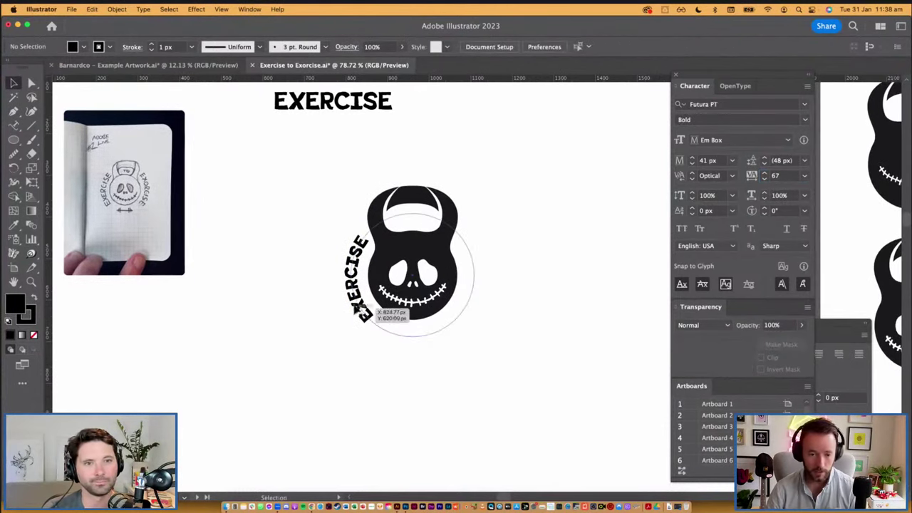
Duplicate the curved EXERCISE text in place and rotate the copy half a turn to the opposite side of the skull.
click(473, 307)
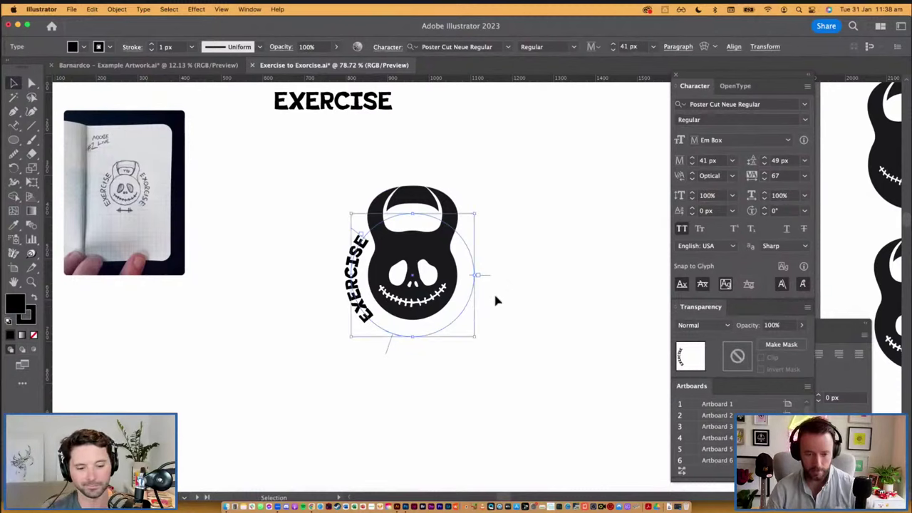
key(v)
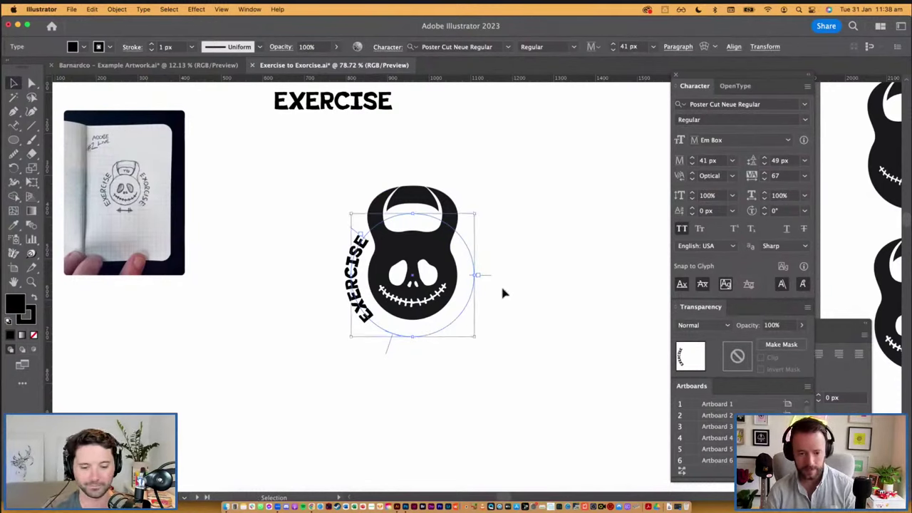
drag(479, 211, 314, 344)
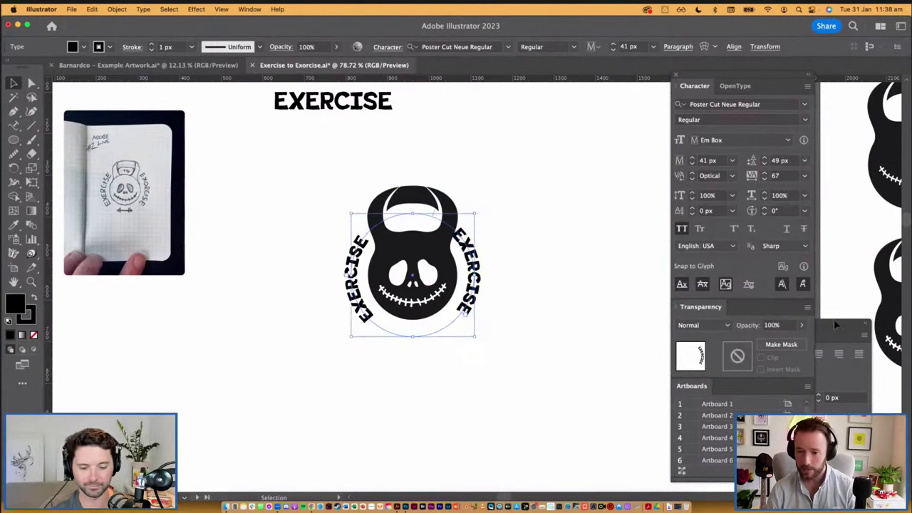
Left-align the copied curved text and slide it along the circle to mirror the original word on the skull's other side.
drag(837, 325, 574, 191)
click(563, 216)
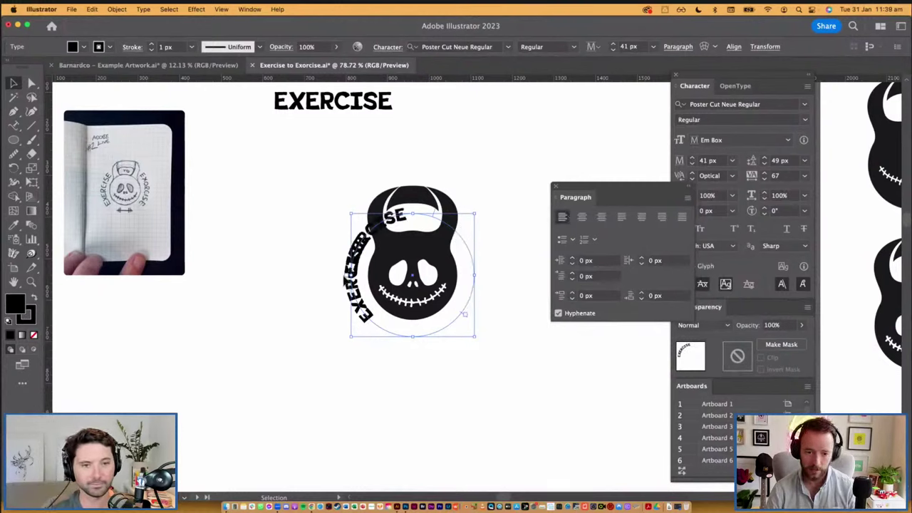
drag(348, 274, 413, 350)
click(471, 344)
Replace the third letter of the copied curved word with O so it reads EXORCISE, and deselect it.
key(t)
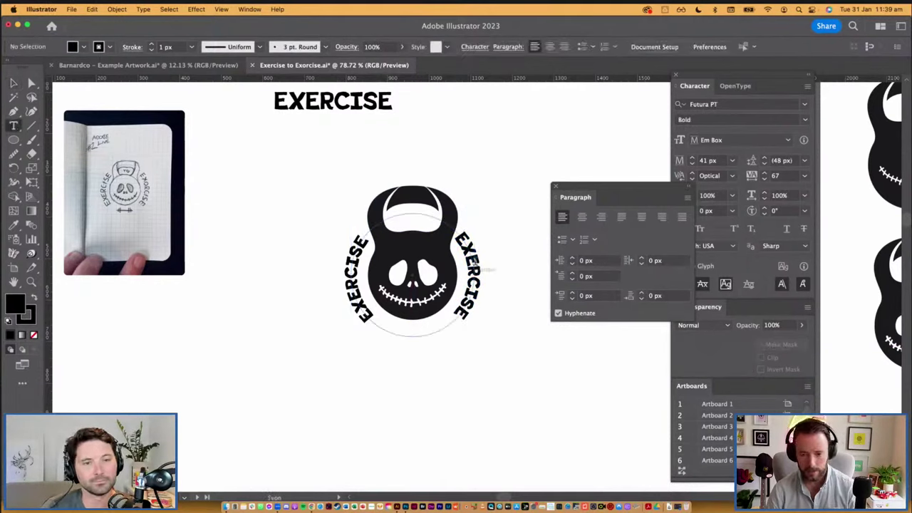
drag(471, 265, 476, 260)
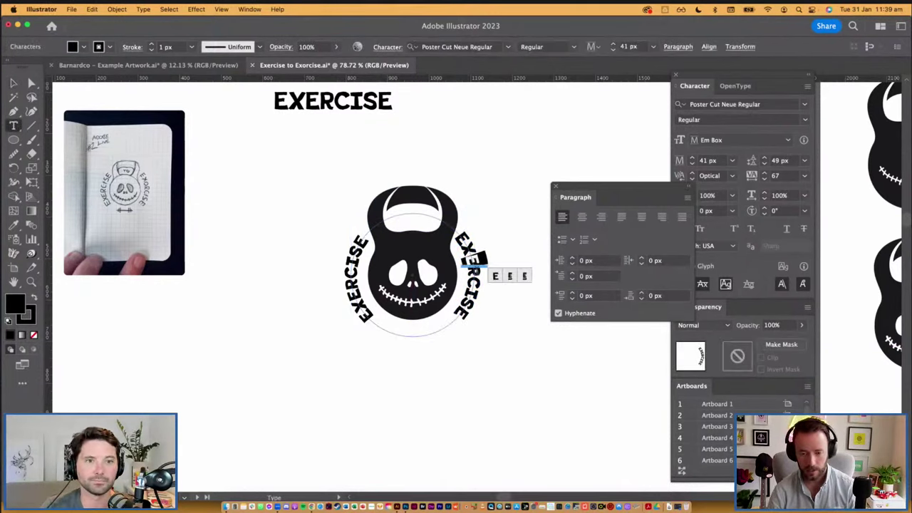
text(O)
key(Escape)
click(518, 220)
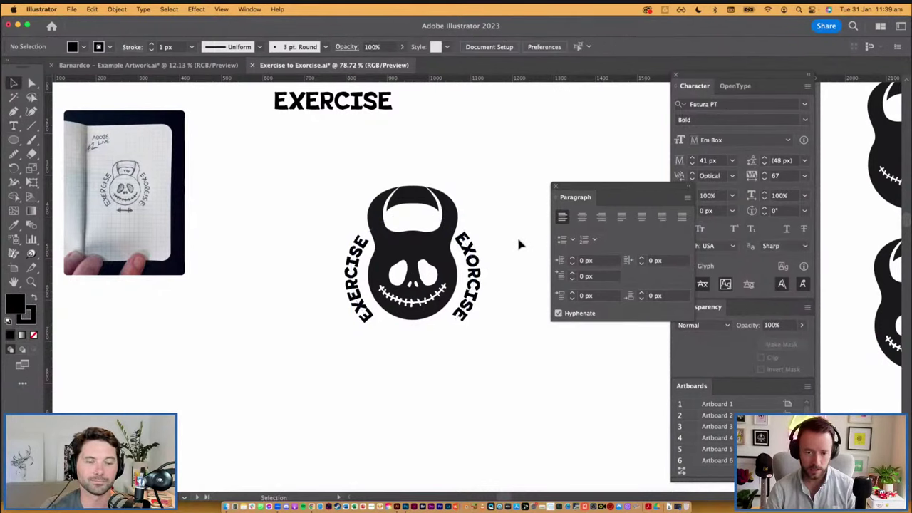
Slide the curved EXORCISE text slightly down along its circle to balance it with EXERCISE, and deselect it.
click(477, 242)
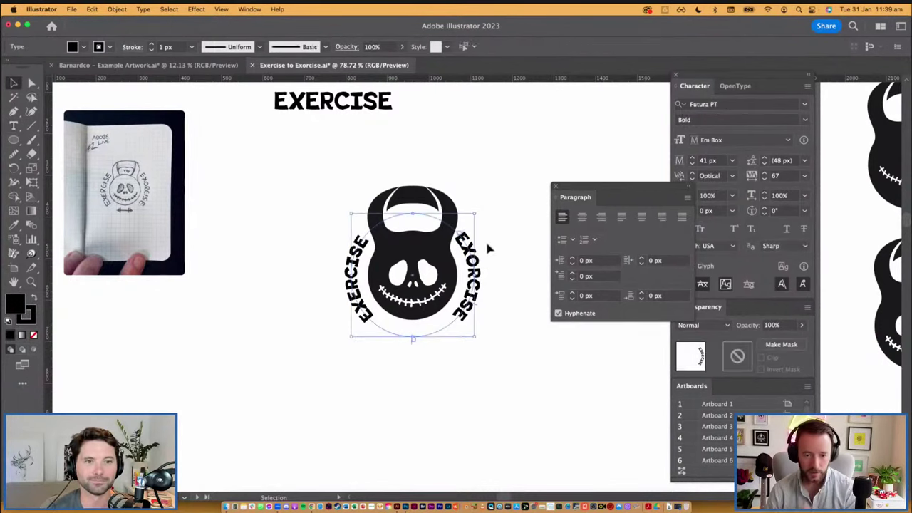
drag(462, 234, 469, 238)
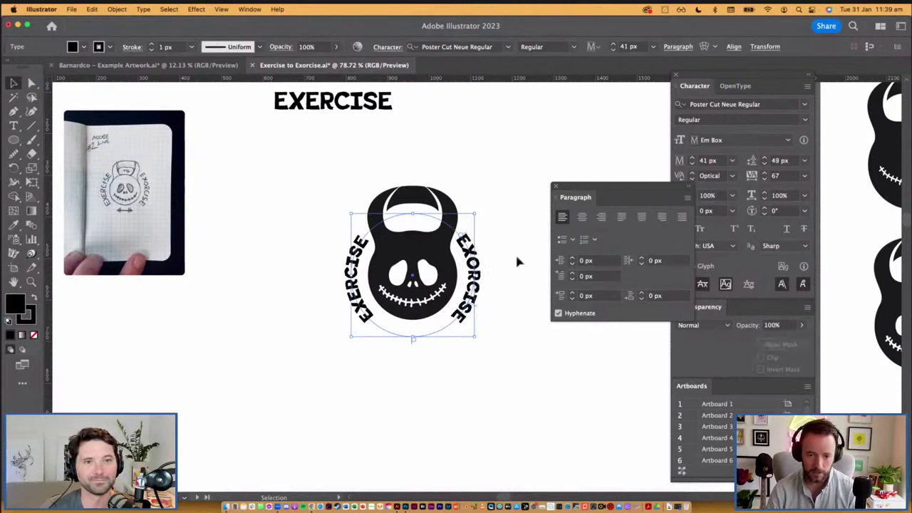
click(515, 253)
Scale both curved words up proportionally from their centre to about 43.8 px type, widening the gap around the skull.
click(471, 299)
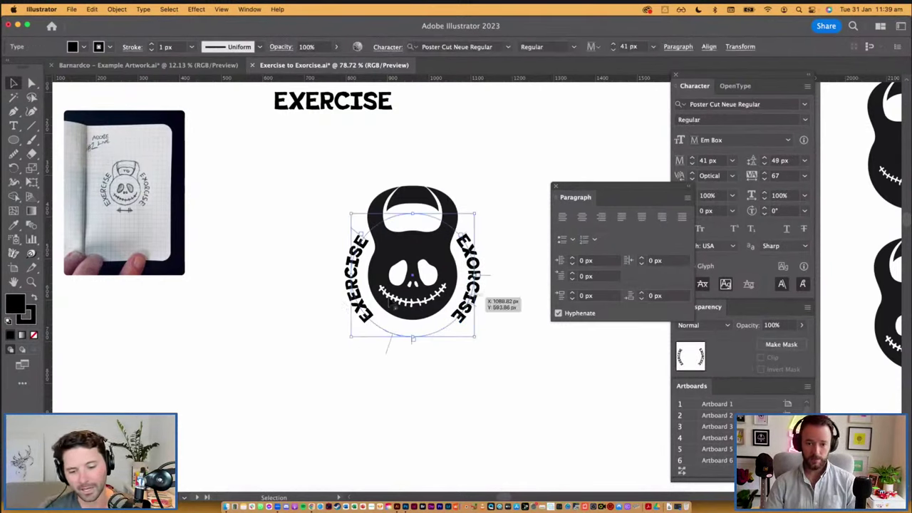
drag(413, 339, 415, 343)
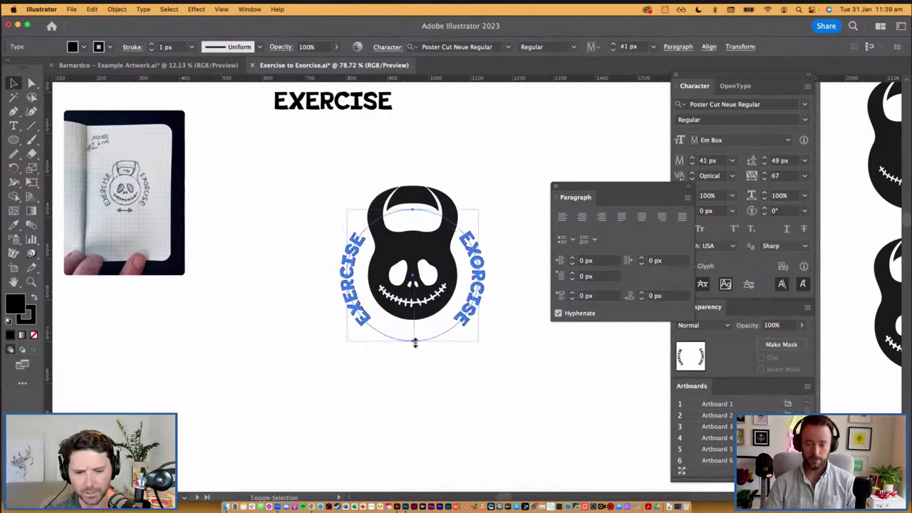
drag(416, 345, 416, 345)
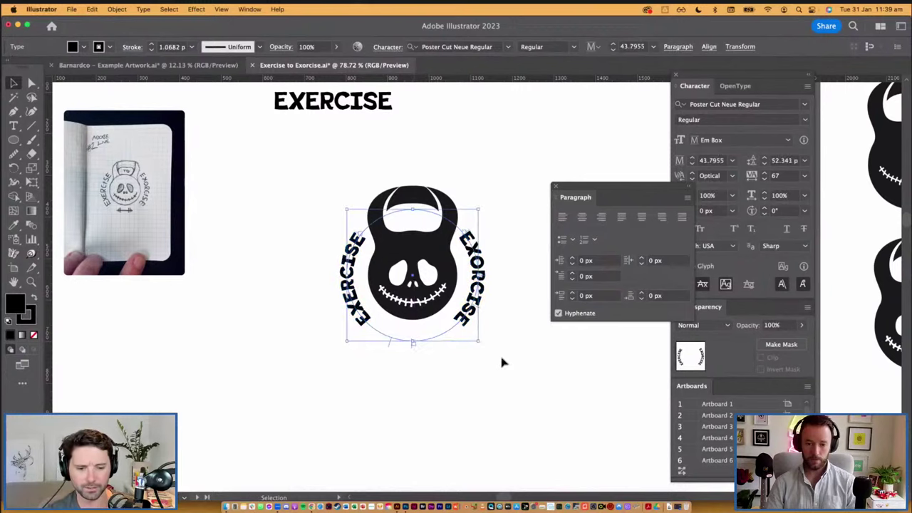
click(499, 353)
drag(527, 352, 513, 368)
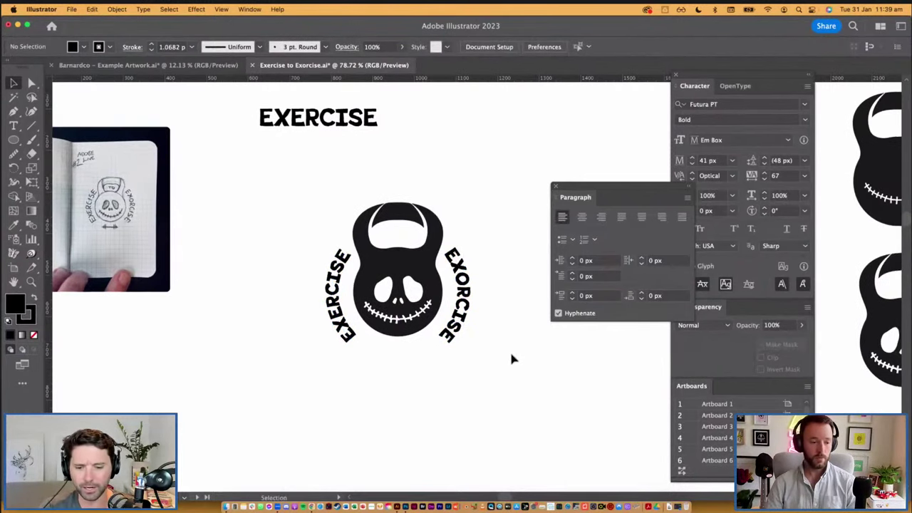
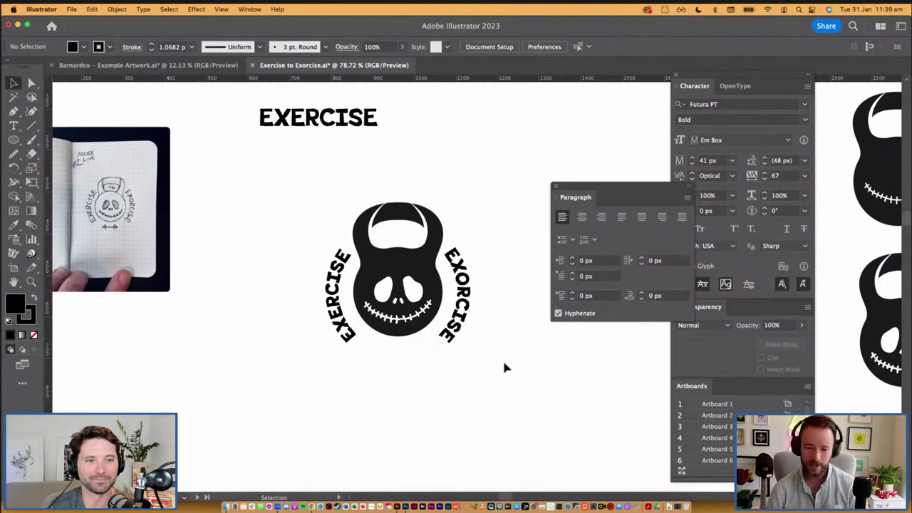
Duplicate the curved EXORCISE text as a concentric copy enlarged from the centre to about 80 px type.
key(super+space)
super+click(403, 303)
scroll(437, 322, right, 3)
scroll(437, 323, up, 1)
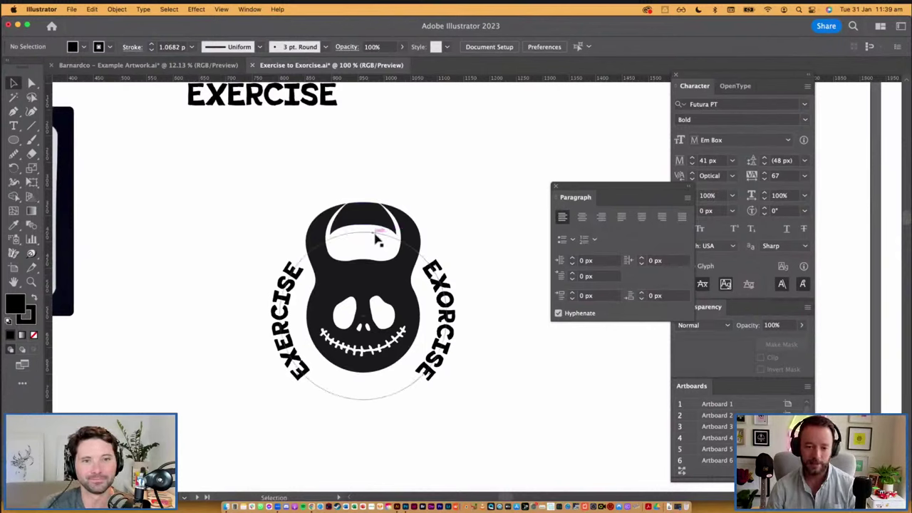
click(375, 236)
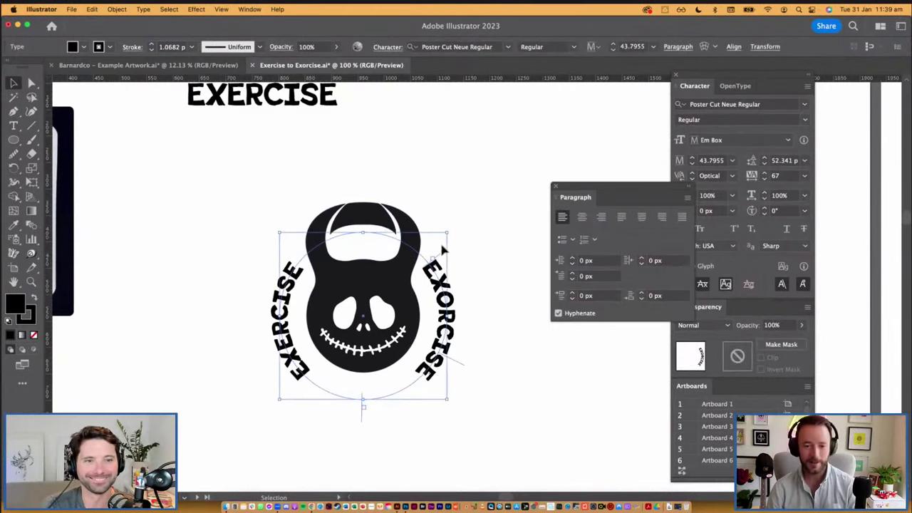
drag(446, 233, 500, 134)
Replace the enlarged curved copy's wording with TO.
key(t)
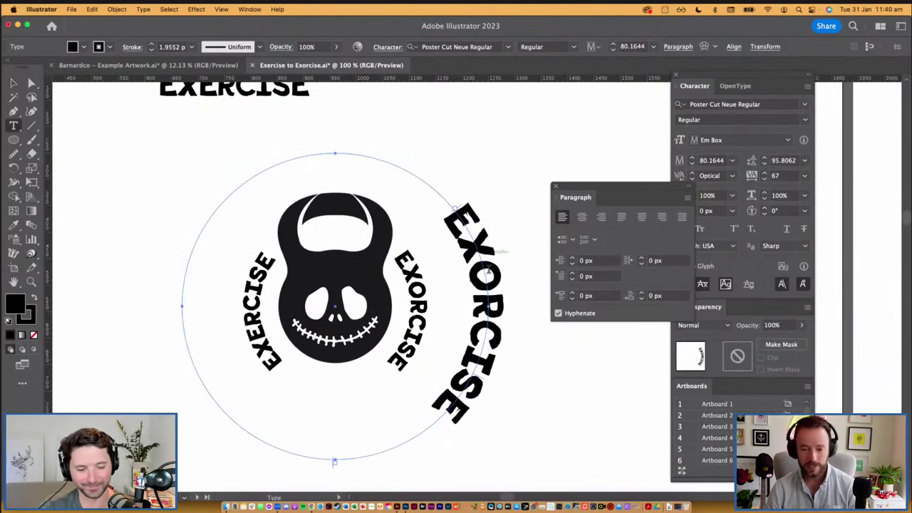
double_click(489, 268)
text(TO)
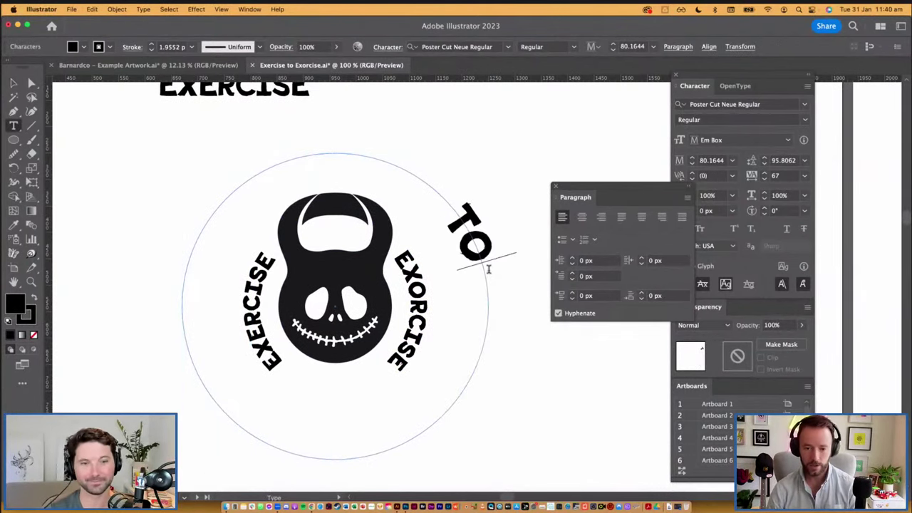
key(Escape)
Centre-align the curved TO text and adjust its path brackets so it sits at the top of the circle.
click(582, 218)
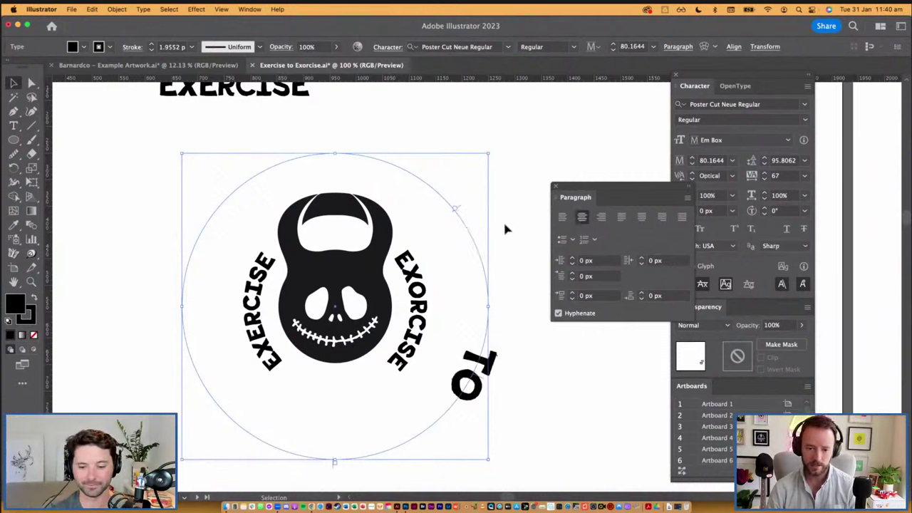
drag(322, 155, 410, 208)
click(458, 208)
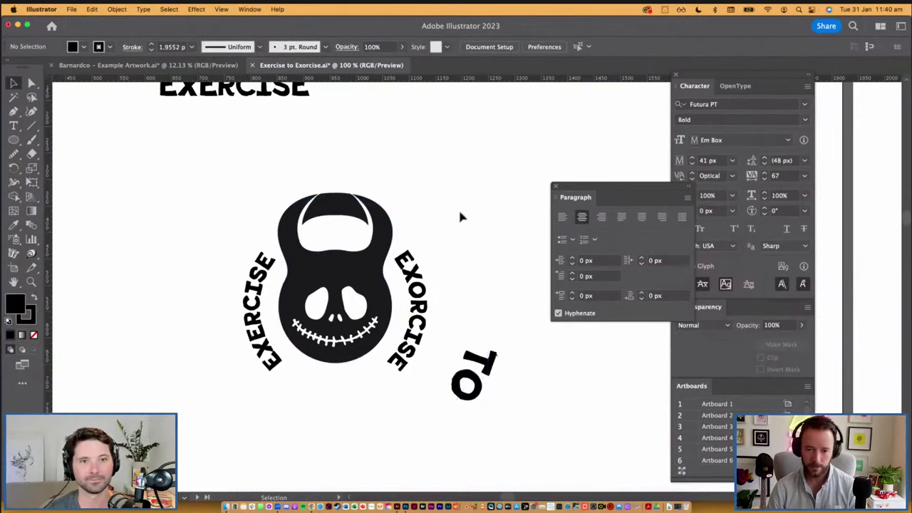
click(459, 206)
drag(323, 157, 137, 303)
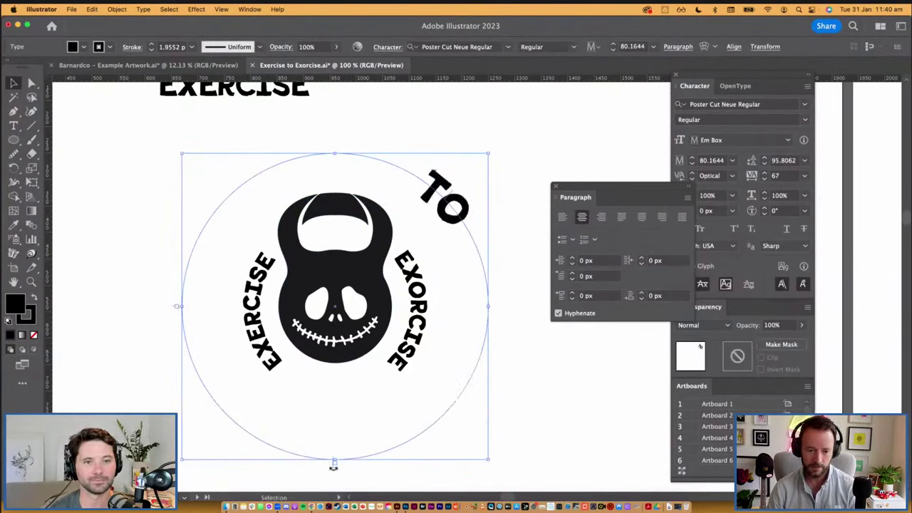
drag(332, 472, 503, 309)
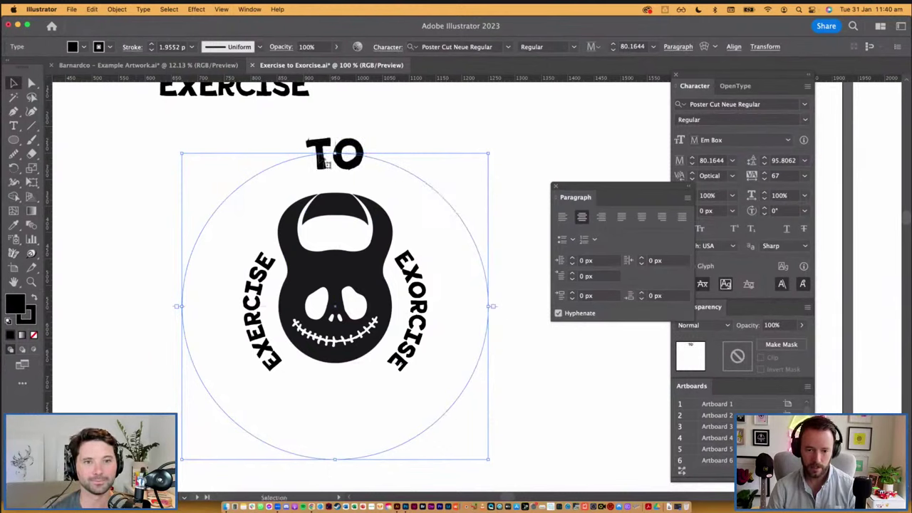
Scale the curved TO down from its centre to about 39 px type so it fits inside the kettlebell handle's opening.
drag(335, 154, 335, 233)
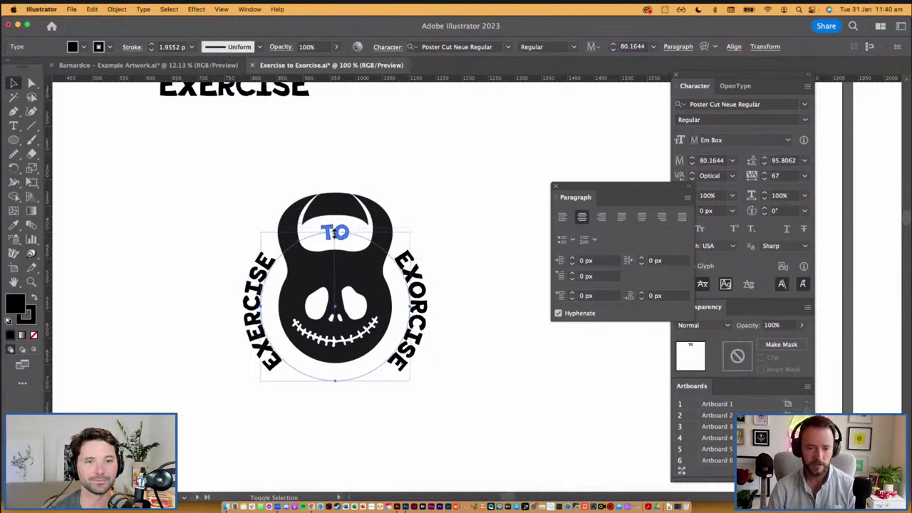
click(455, 258)
scroll(456, 260, down, 3)
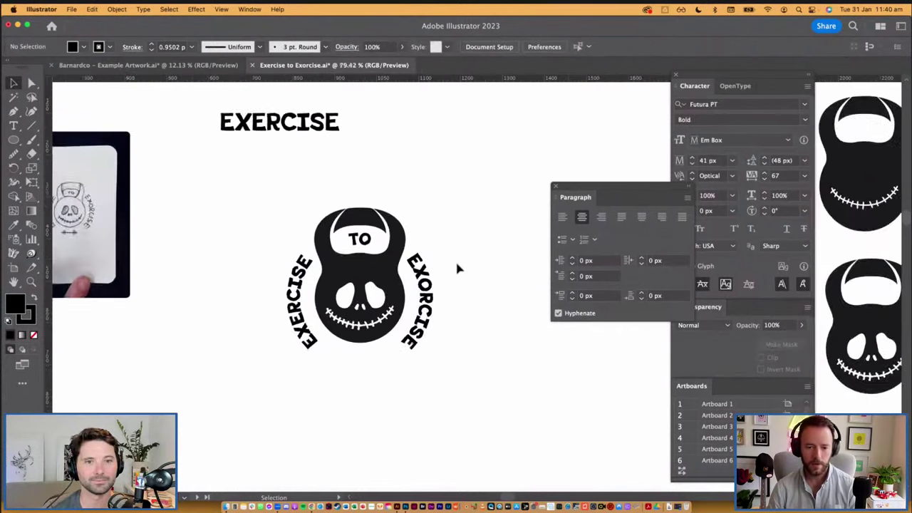
Move the sketch photo closer beside the logo for comparison.
drag(141, 222, 245, 273)
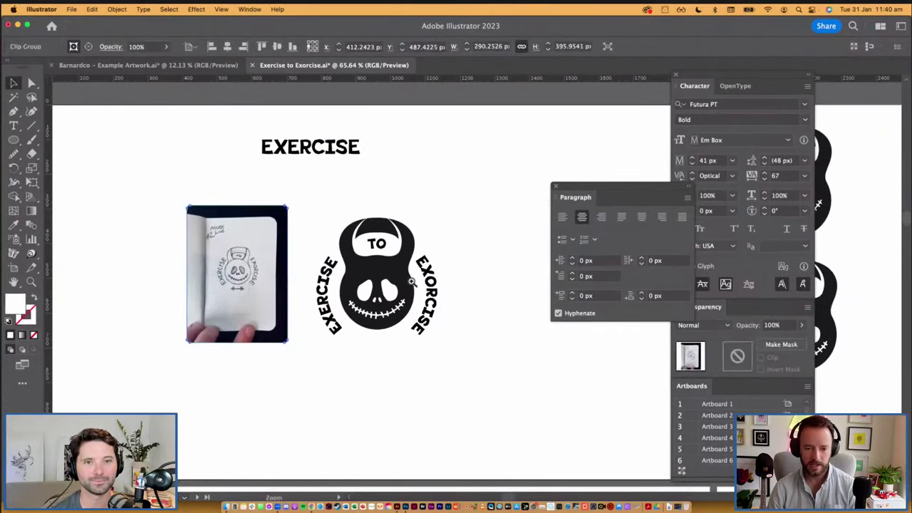
super+click(410, 283)
scroll(409, 281, up, 2)
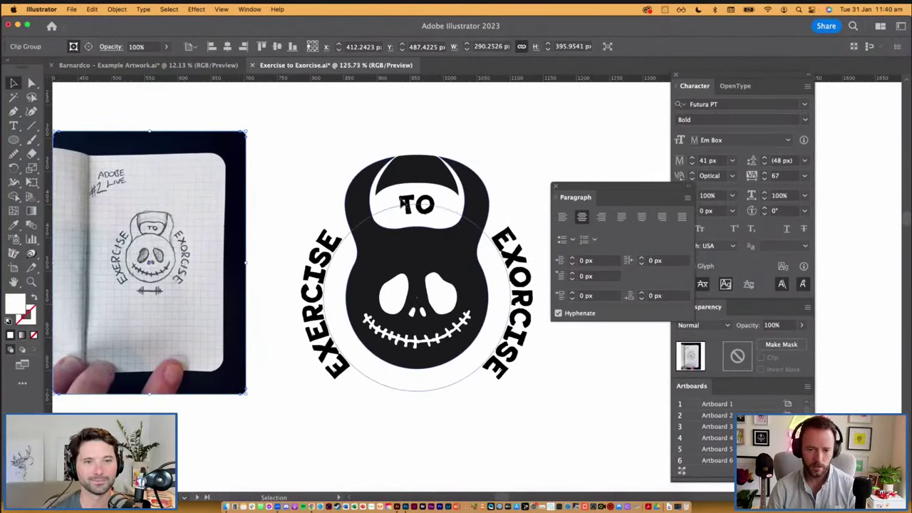
Give the curved TO text's stroke round corner joins to remove the spikes, put away the stroke and paragraph settings, and deselect.
click(421, 214)
drag(397, 193, 364, 236)
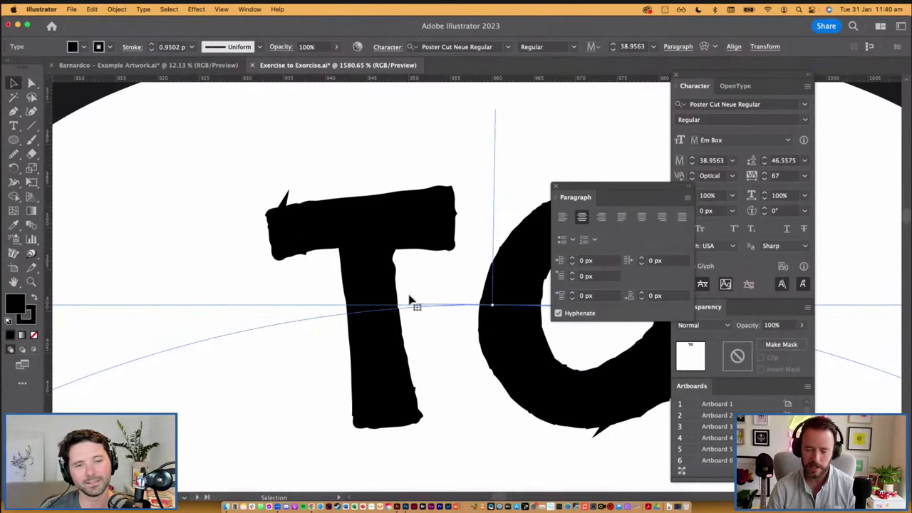
key(super+minus)
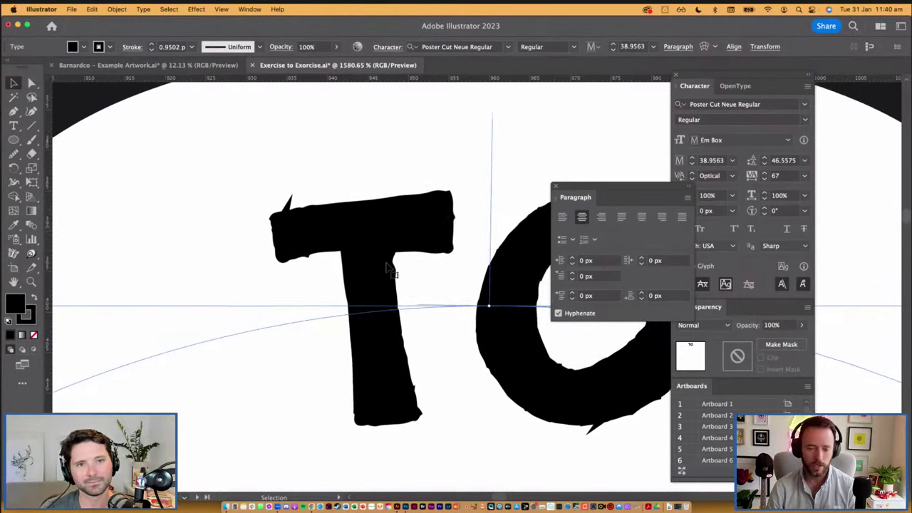
scroll(387, 268, down, 3)
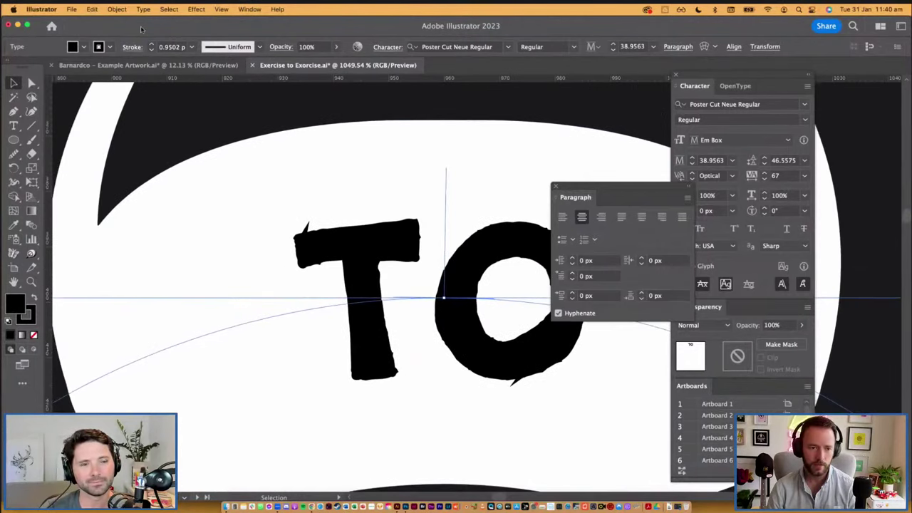
scroll(385, 305, down, 4)
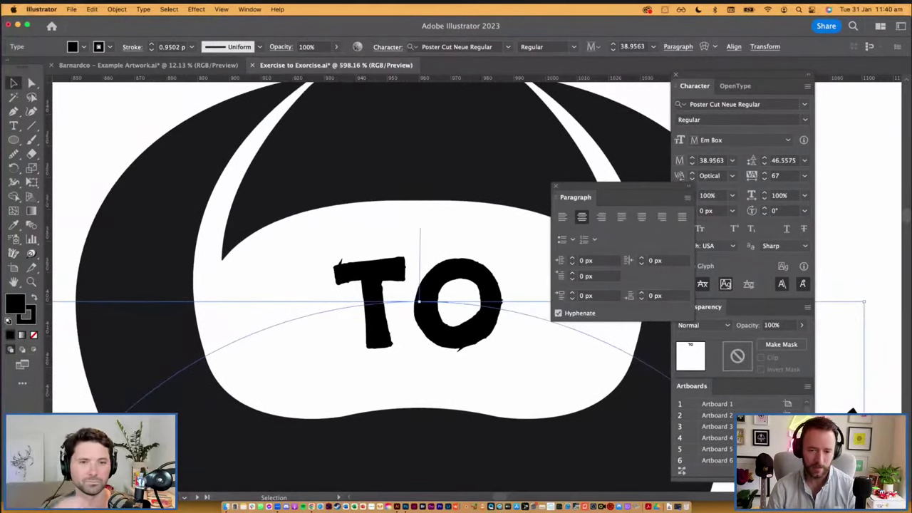
mouse_move(831, 216)
mouse_down()
mouse_move(346, 208)
mouse_move(467, 133)
mouse_move(630, 103)
mouse_move(624, 110)
mouse_up()
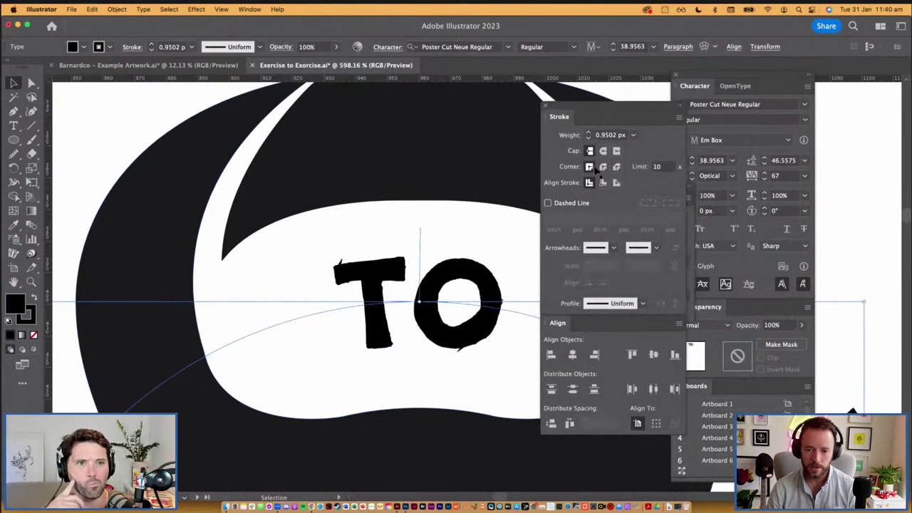
click(602, 167)
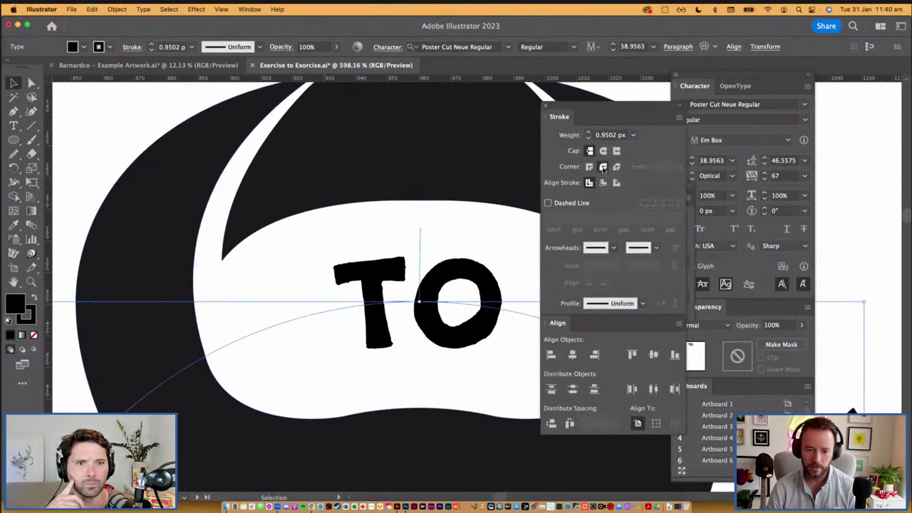
drag(617, 108, 911, 129)
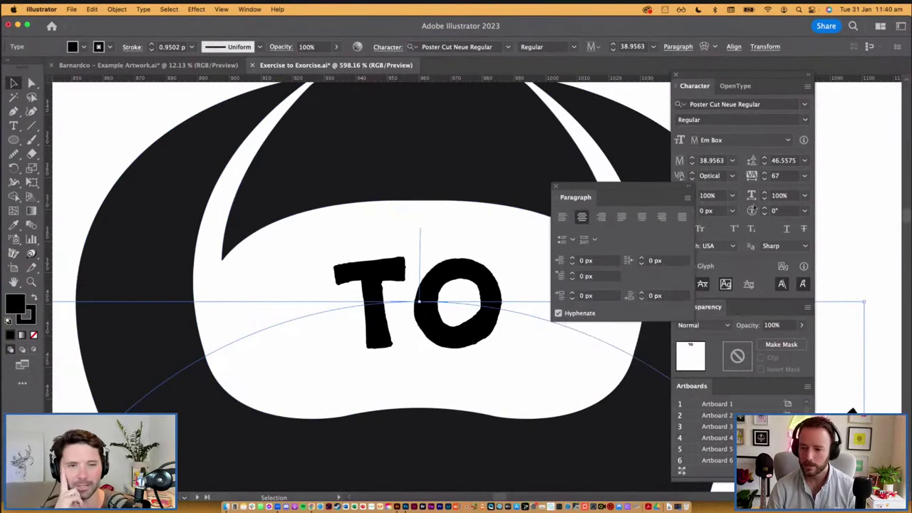
key(super+alt+t)
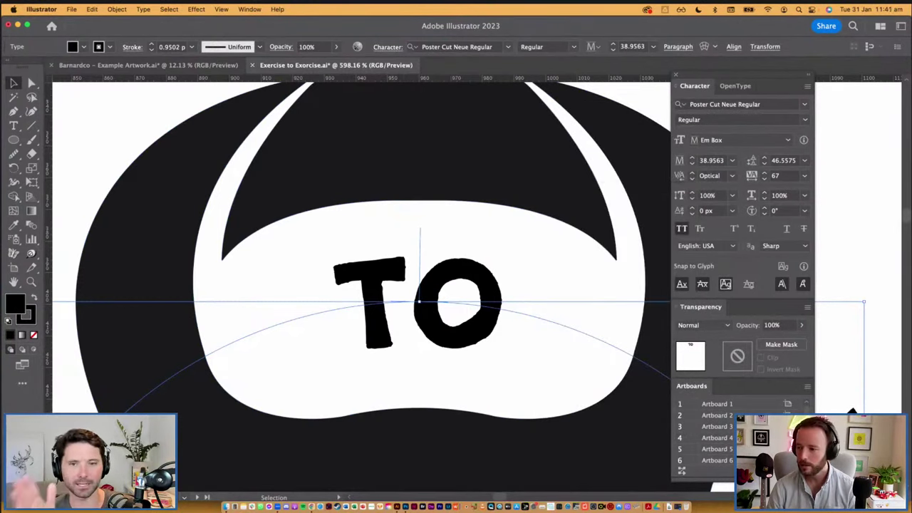
click(392, 236)
Give the curved EXERCISE text's stroke round corner joins to remove the spikes, and deselect.
scroll(392, 239, down, 5)
drag(463, 302, 468, 166)
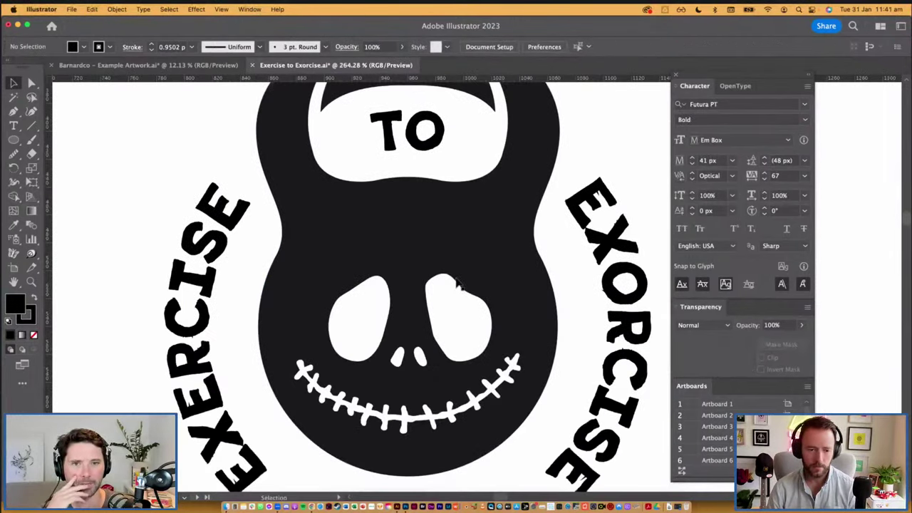
scroll(261, 402, up, 10)
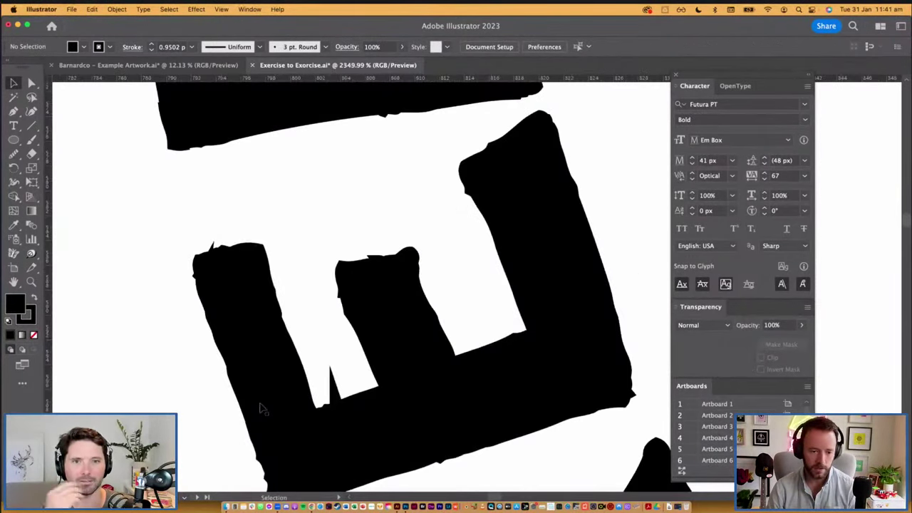
drag(142, 244, 452, 361)
key(super+z)
drag(88, 223, 488, 394)
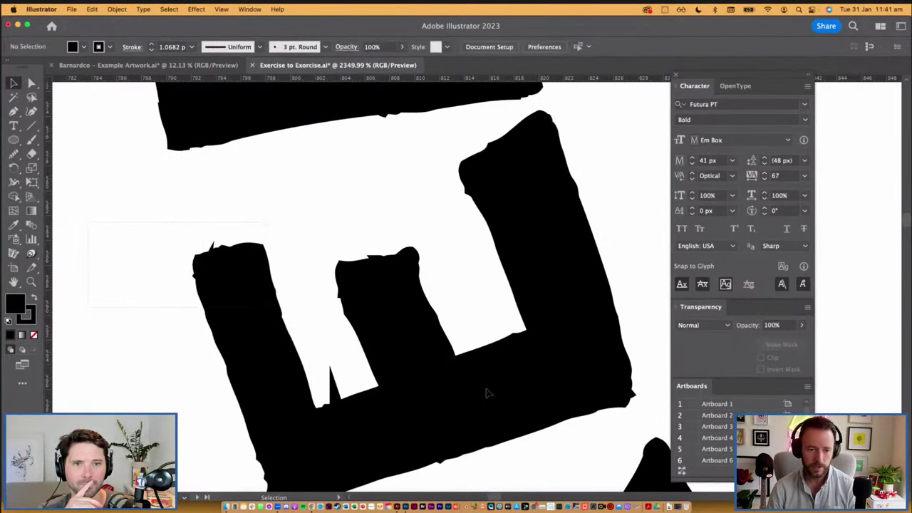
click(507, 396)
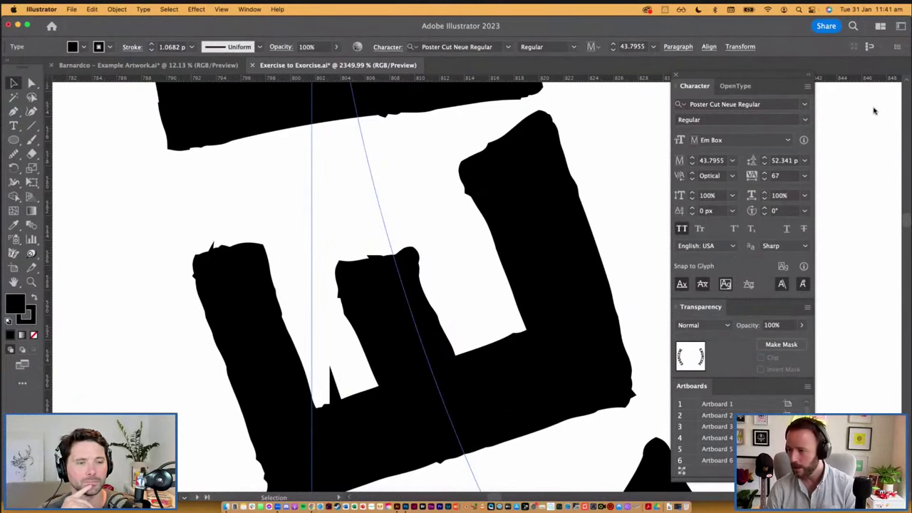
drag(720, 70, 585, 86)
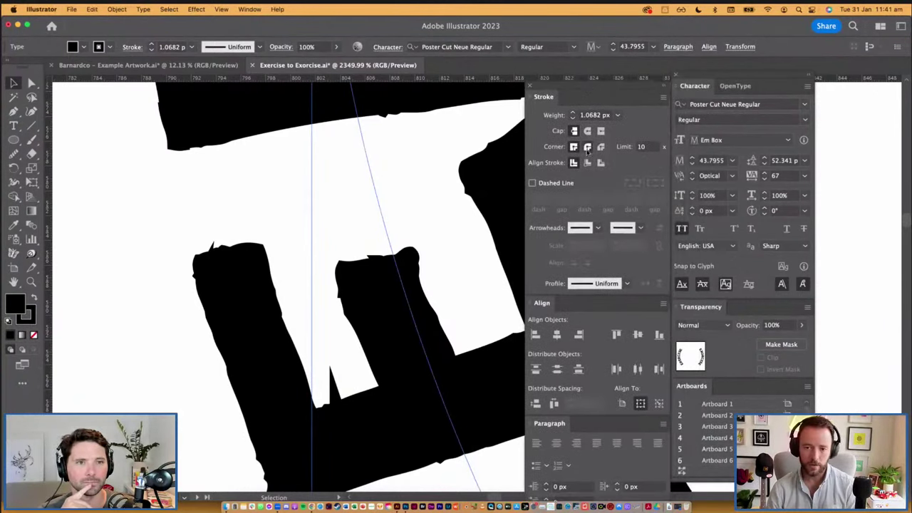
click(588, 146)
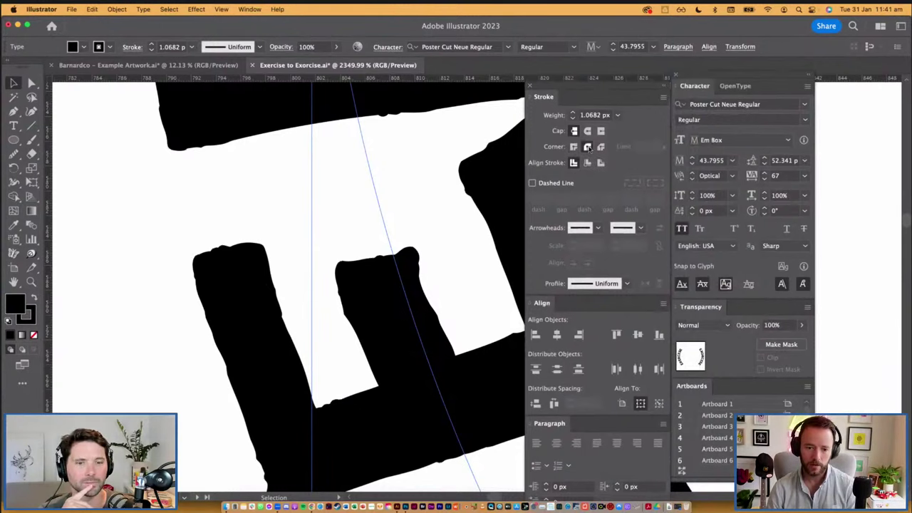
key(super+F10)
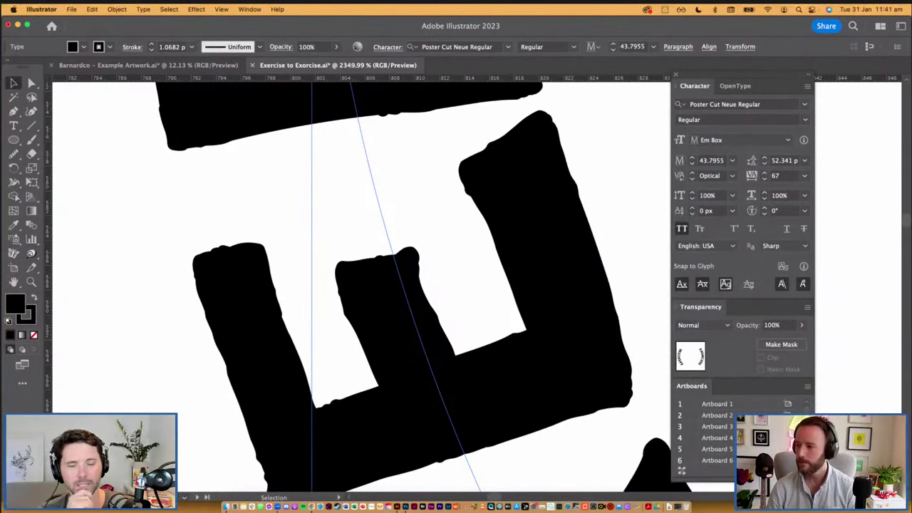
scroll(238, 246, down, 10)
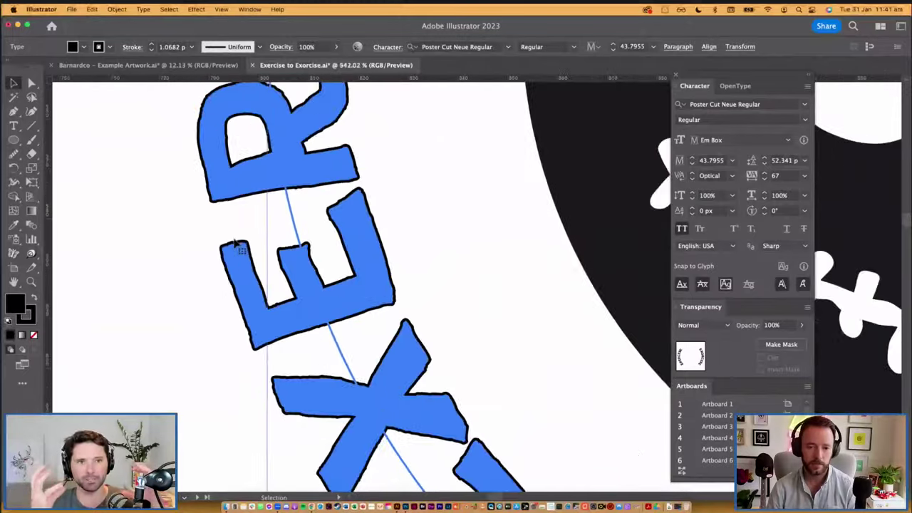
scroll(235, 243, down, 4)
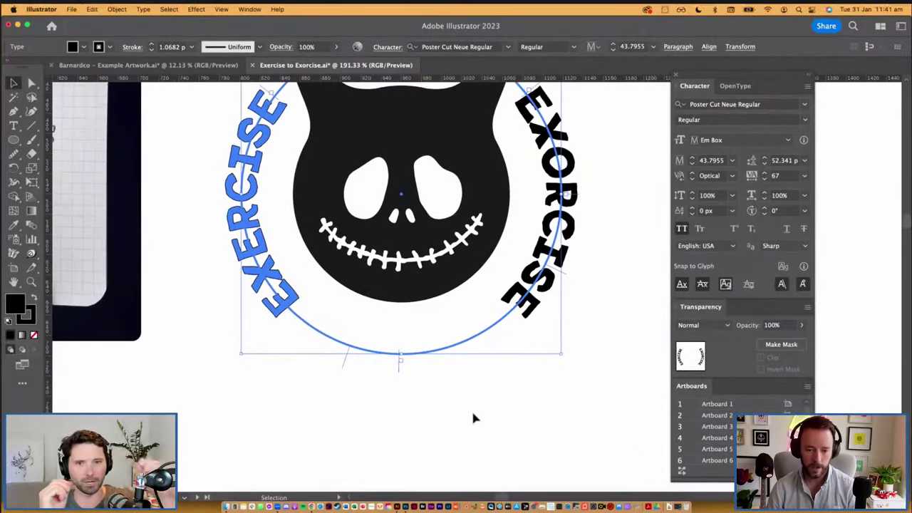
click(472, 412)
Try to combine both eyes, the nostrils, the stitched smile and the kettlebell into one compound path.
scroll(501, 435, up, 5)
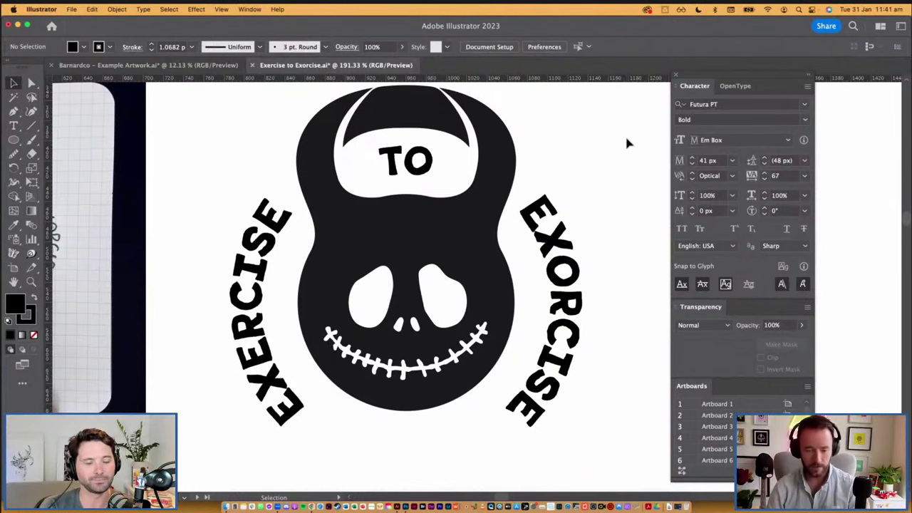
scroll(601, 256, down, 1)
scroll(600, 257, down, 5)
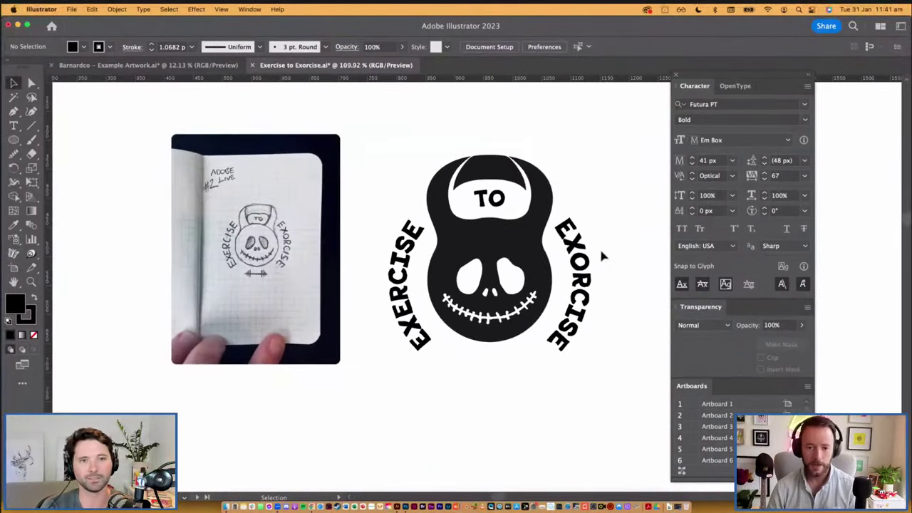
click(501, 258)
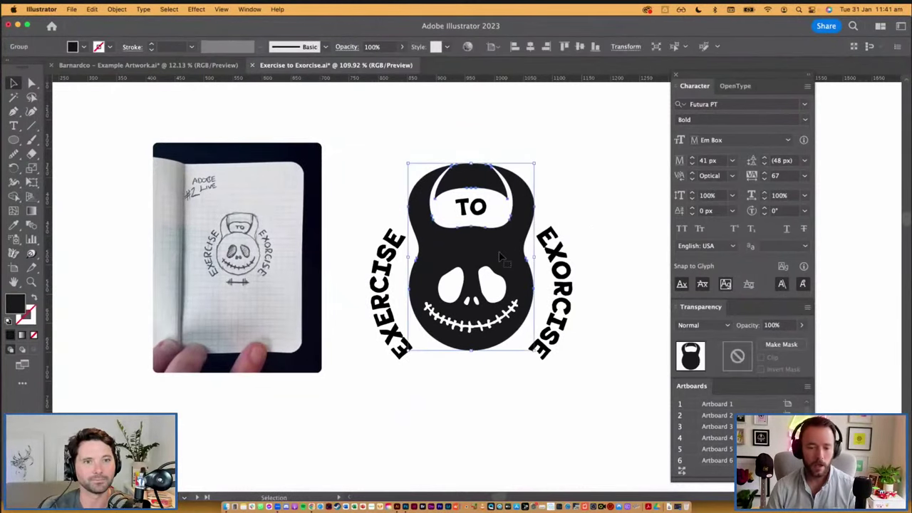
click(494, 281)
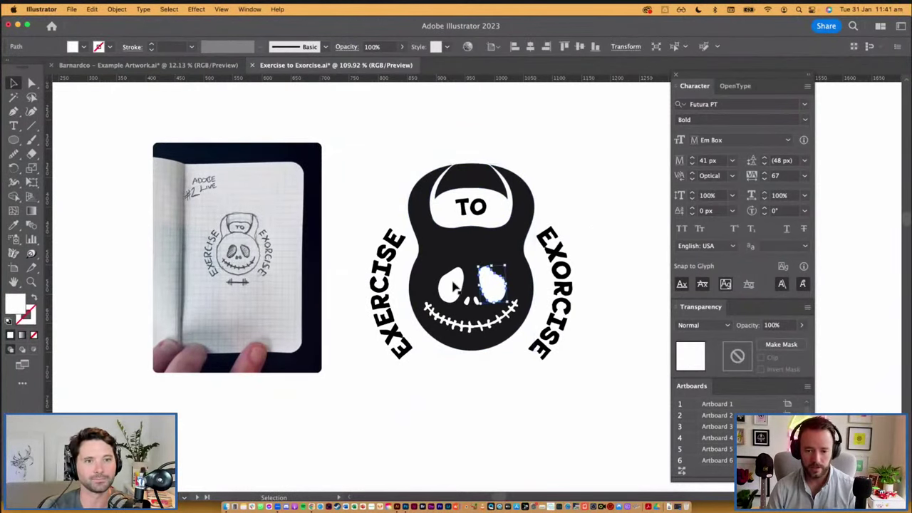
shift+click(453, 285)
drag(375, 251, 542, 394)
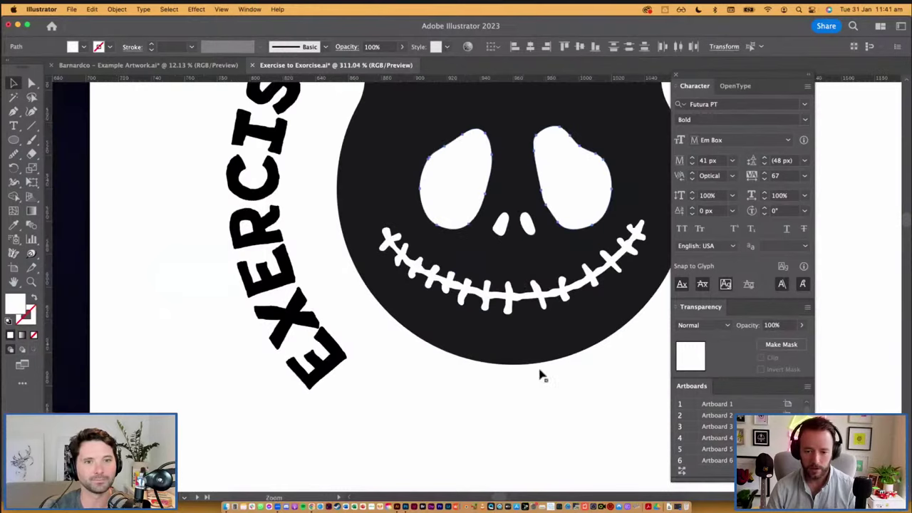
shift+click(527, 226)
shift+click(503, 224)
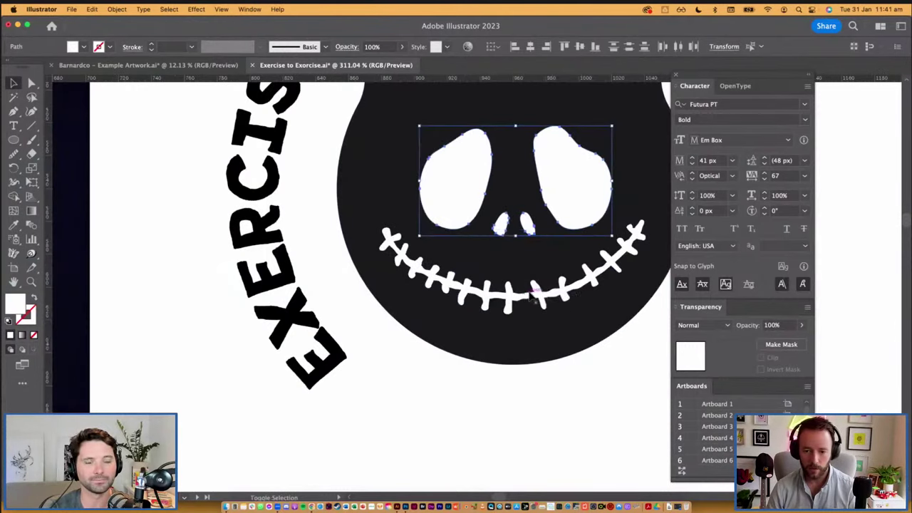
shift+click(531, 296)
scroll(560, 295, right, 3)
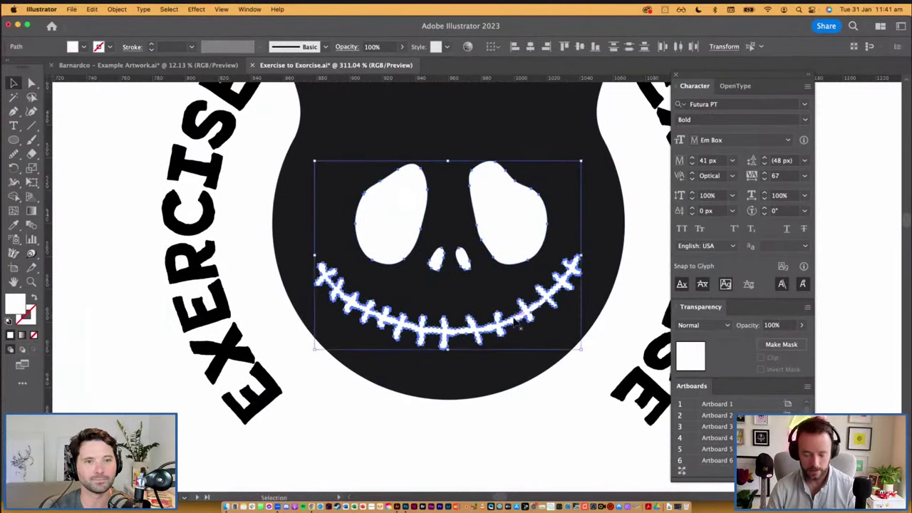
shift+click(505, 135)
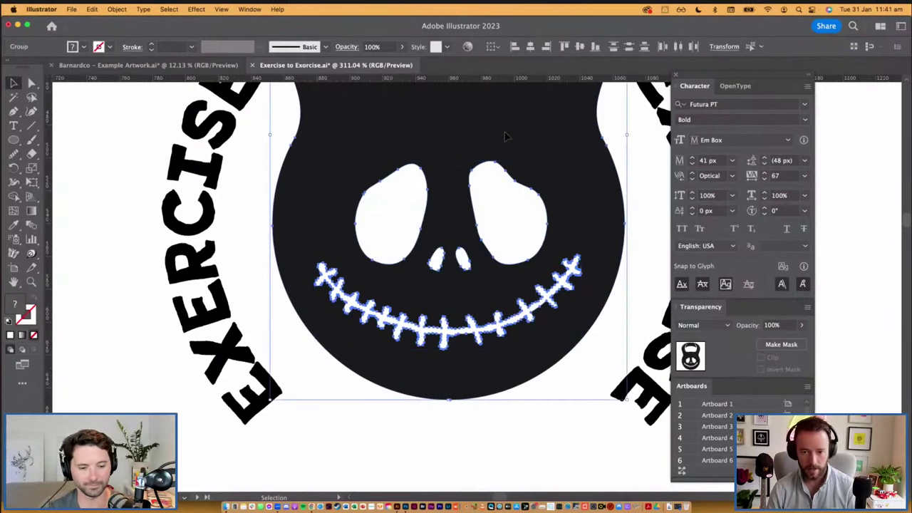
key(super+shift+a)
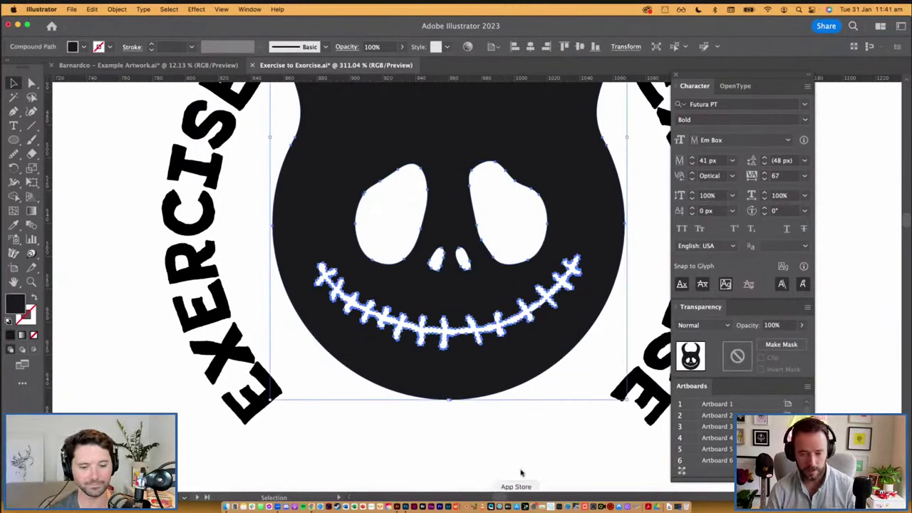
Set the fill of the combined kettlebell skull to black and deselect it.
click(541, 340)
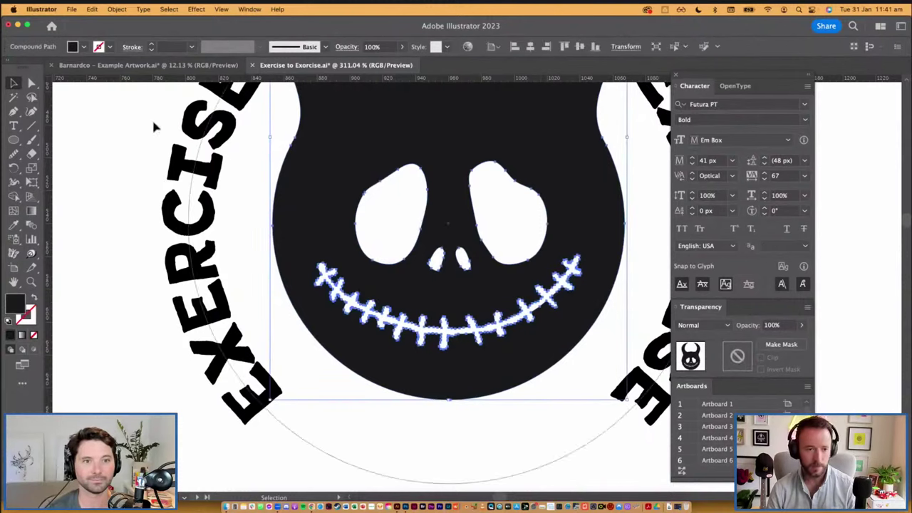
click(84, 47)
click(34, 67)
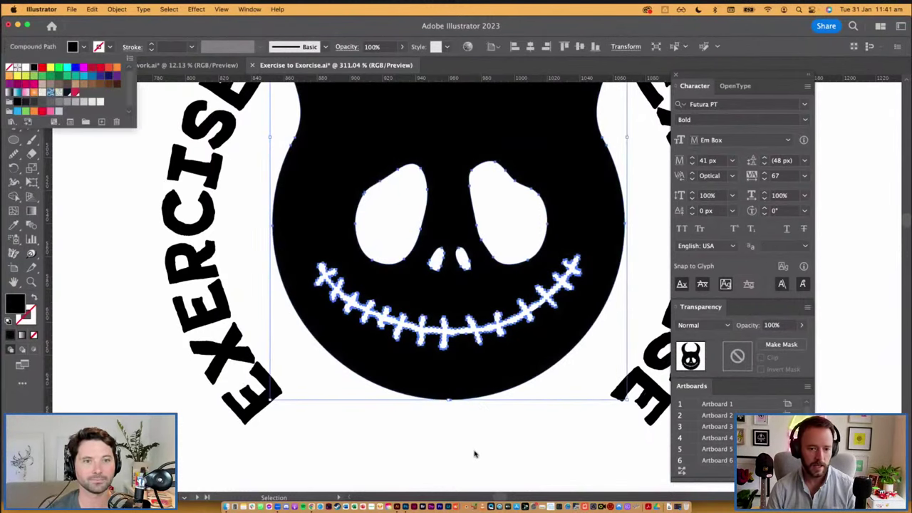
click(423, 448)
click(424, 448)
scroll(424, 447, down, 5)
scroll(424, 451, down, 3)
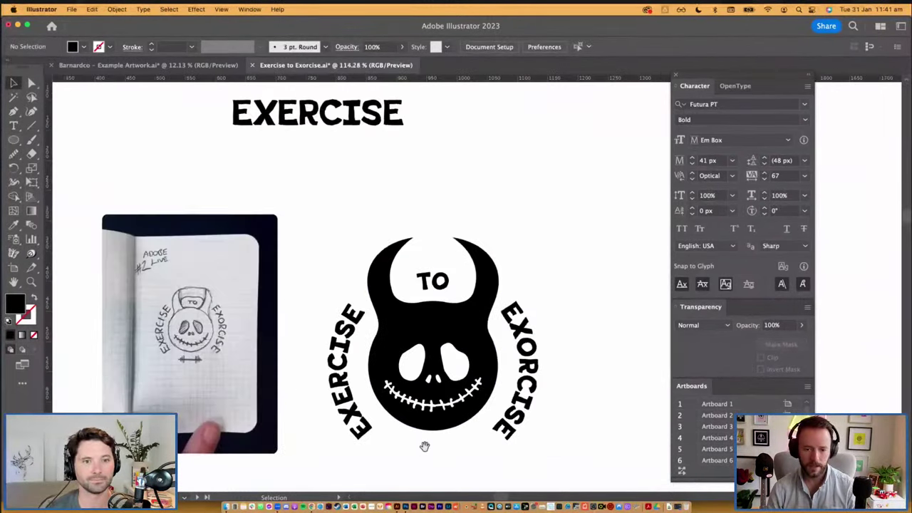
Undo the black fill and the compound path on the kettlebell skull, and deselect.
drag(423, 444, 436, 419)
key(super+z)
key(super+z)
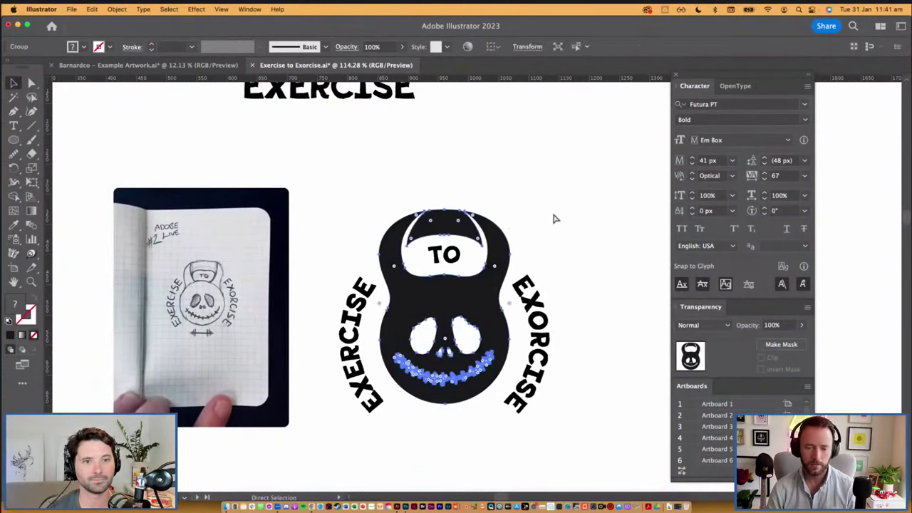
click(590, 197)
scroll(470, 213, down, 2)
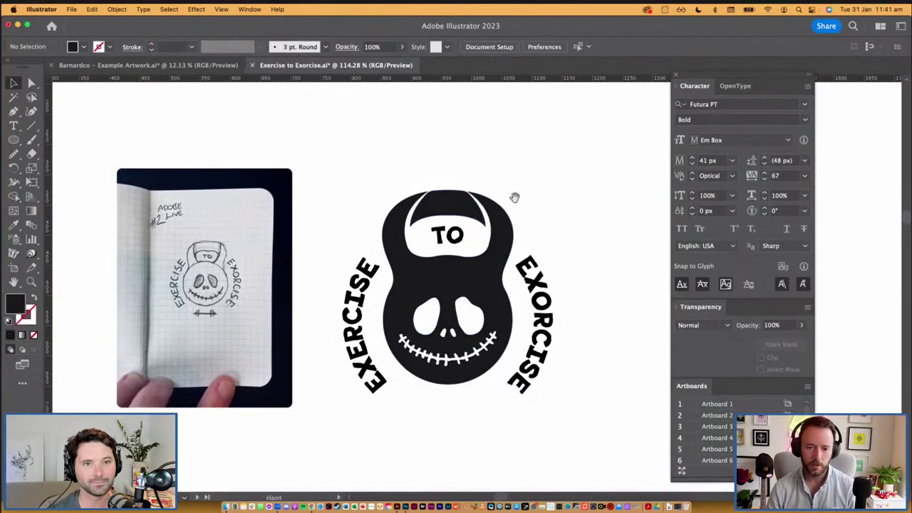
Try to make a compound path from the kettlebell group and its face shapes, undo it, and deselect.
click(506, 214)
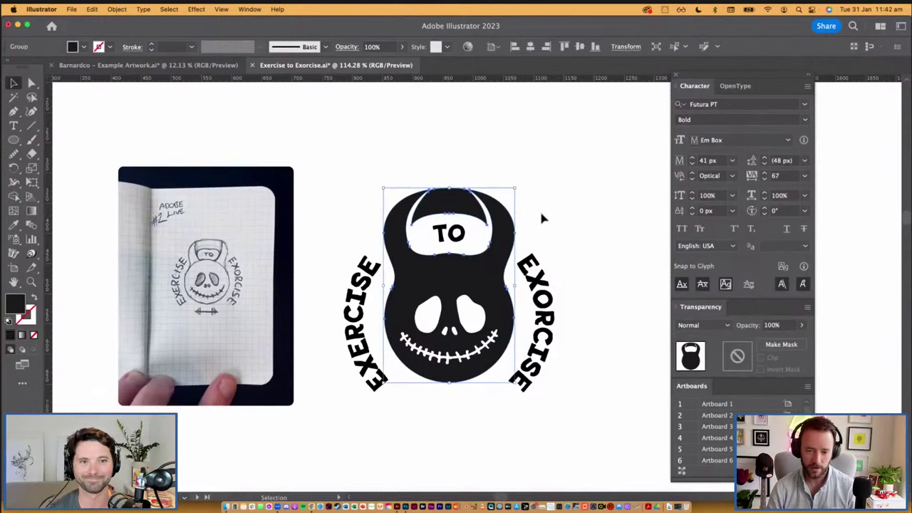
click(568, 214)
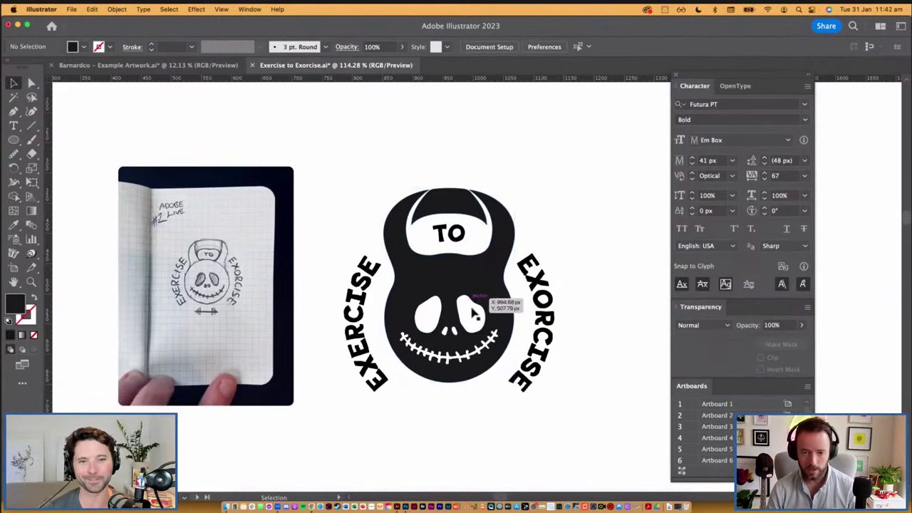
click(449, 204)
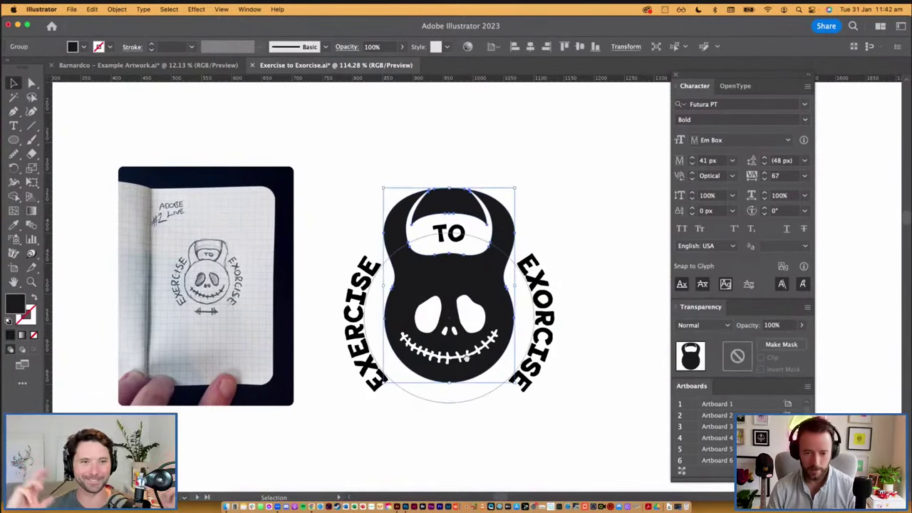
drag(461, 372, 473, 354)
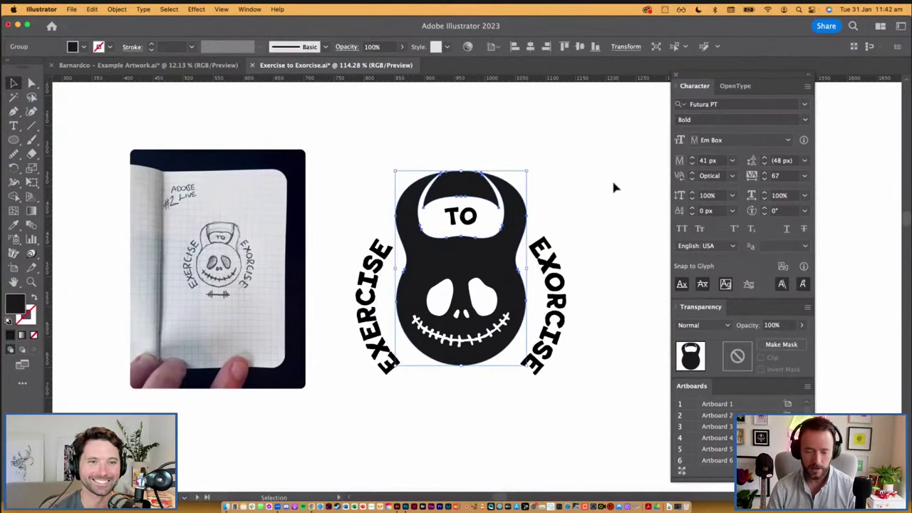
click(484, 288)
click(490, 261)
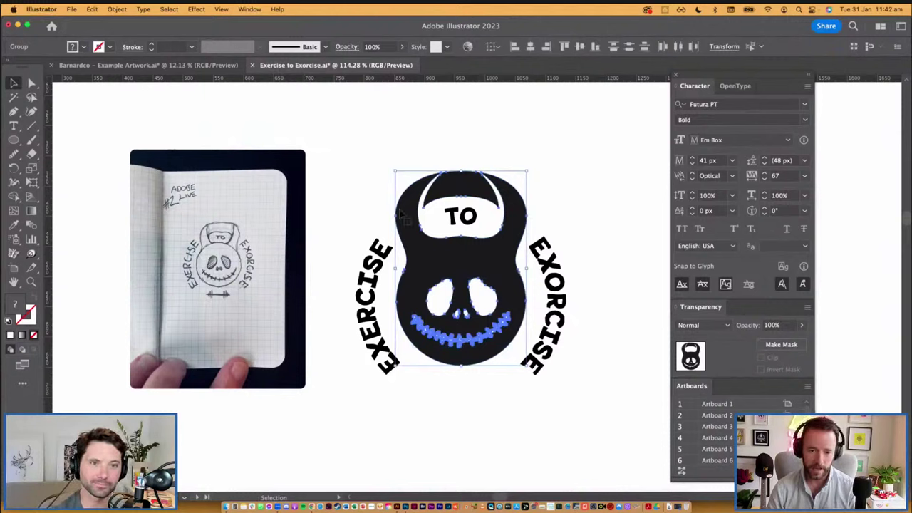
key(super+8)
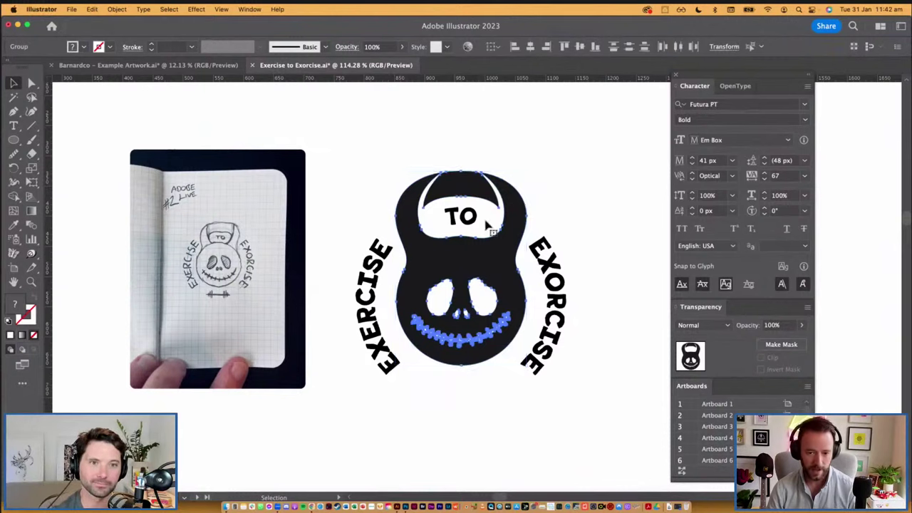
key(super+z)
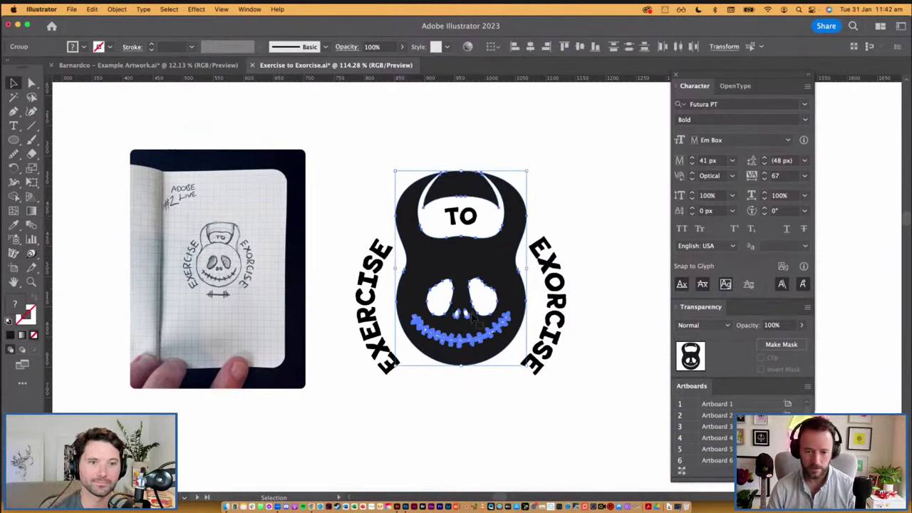
click(569, 193)
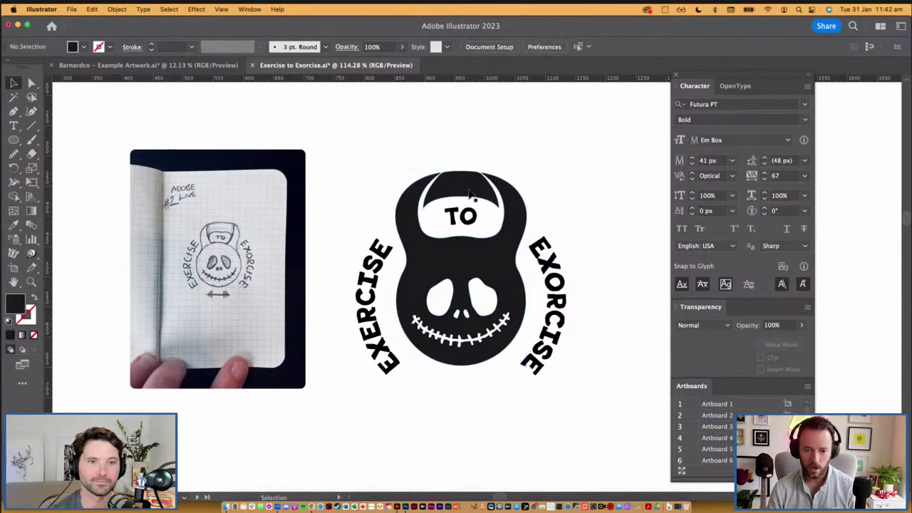
Try moving the kettlebell body separately from the handle's grip piece, and undo the move.
click(476, 201)
super+click(508, 168)
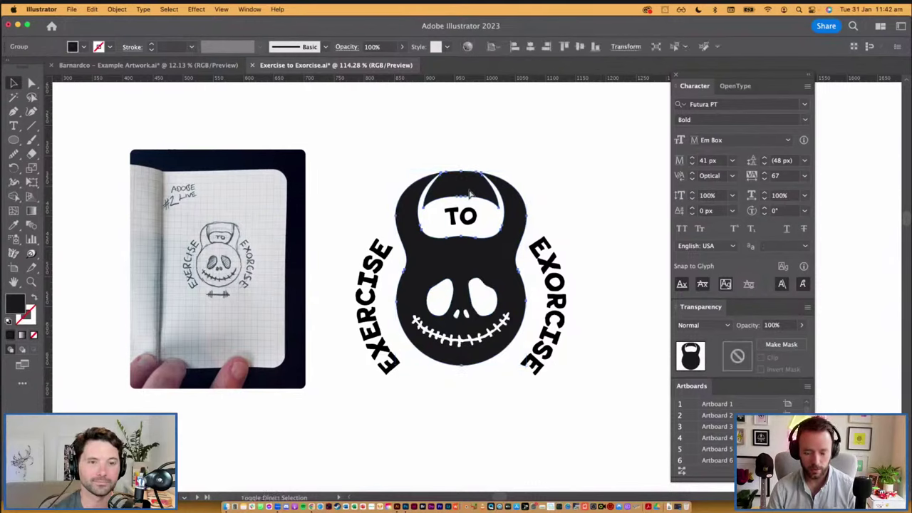
click(529, 183)
drag(521, 207, 501, 185)
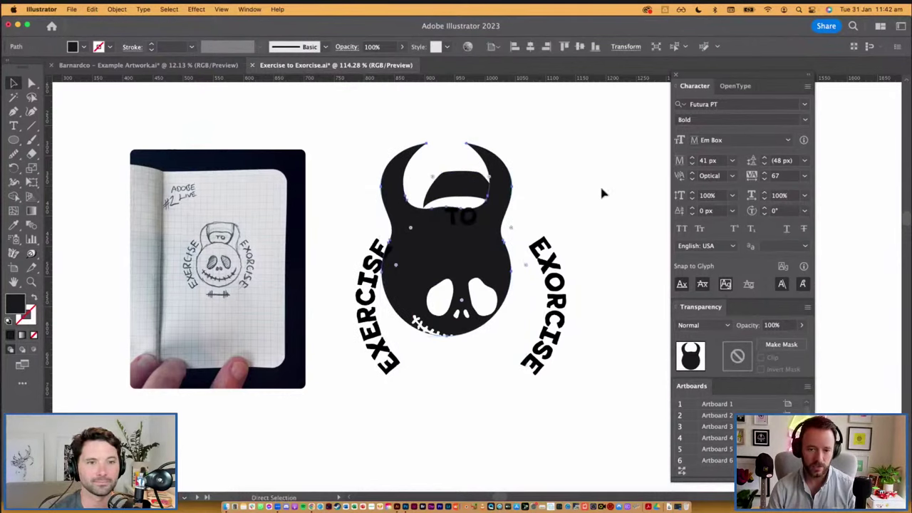
key(super+z)
Select the kettlebell skull group, set its fill to the black swatch, and deselect.
click(597, 150)
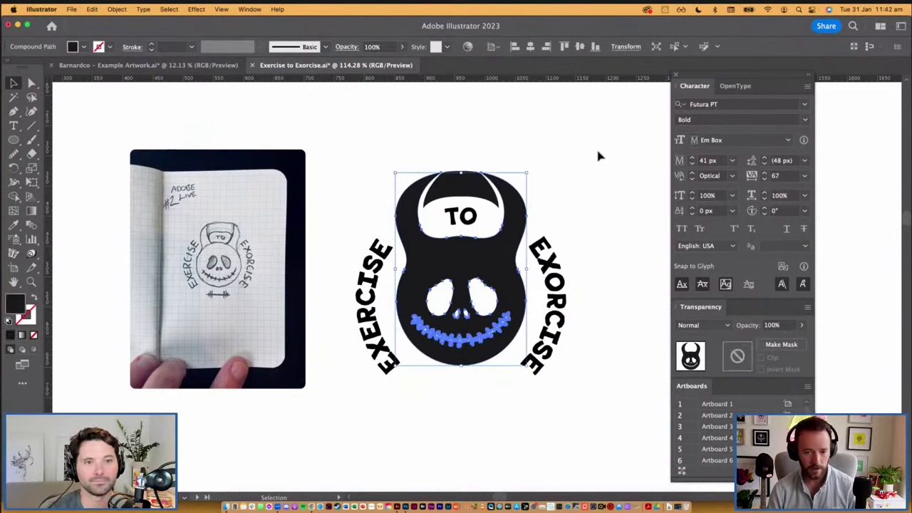
click(412, 199)
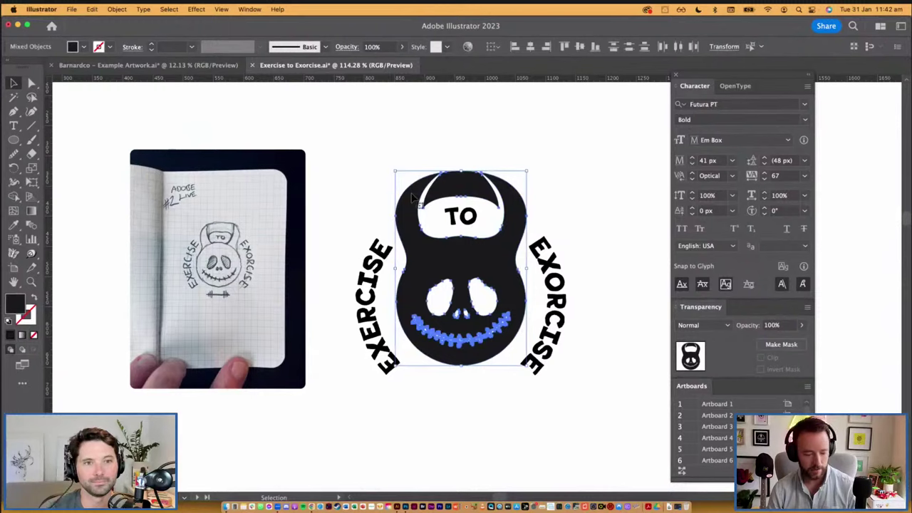
click(535, 150)
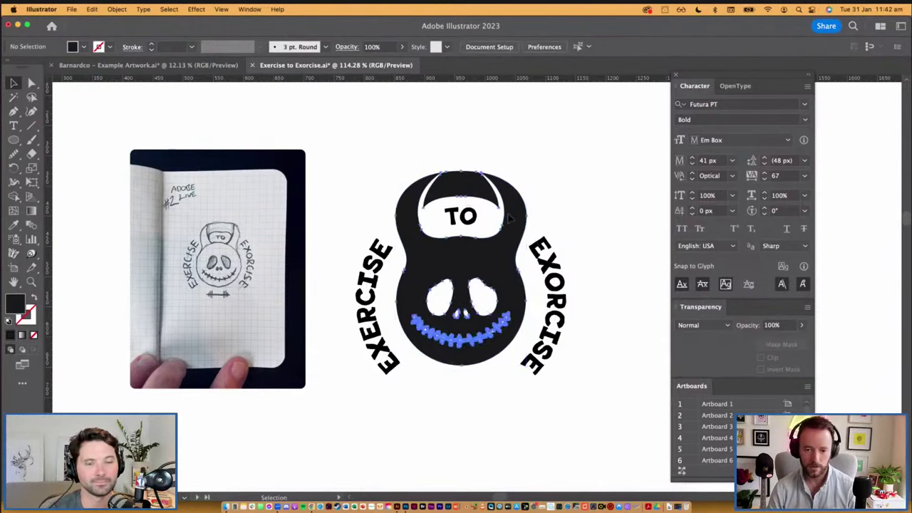
click(520, 215)
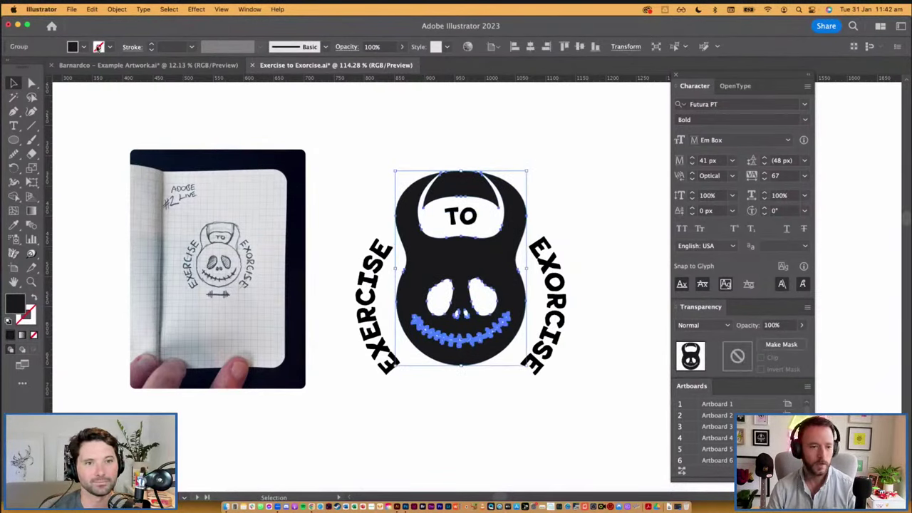
click(83, 47)
click(18, 101)
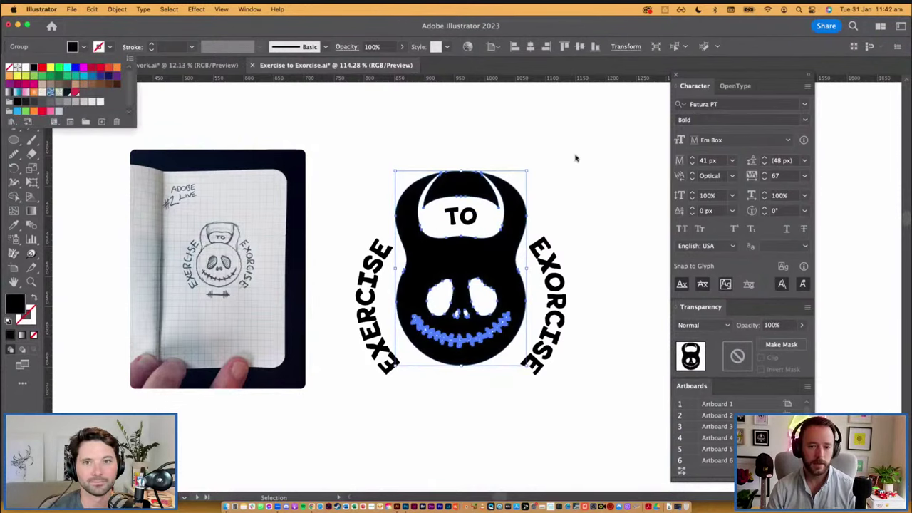
click(577, 158)
click(577, 206)
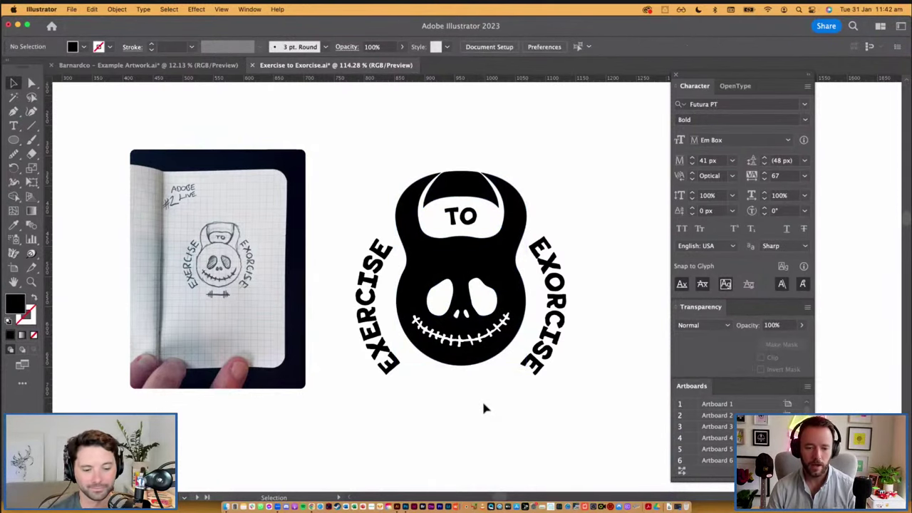
Draw a black rectangle covering the whole empty artboard directly below the logo's artboard.
scroll(482, 401, down, 6)
drag(535, 381, 495, 330)
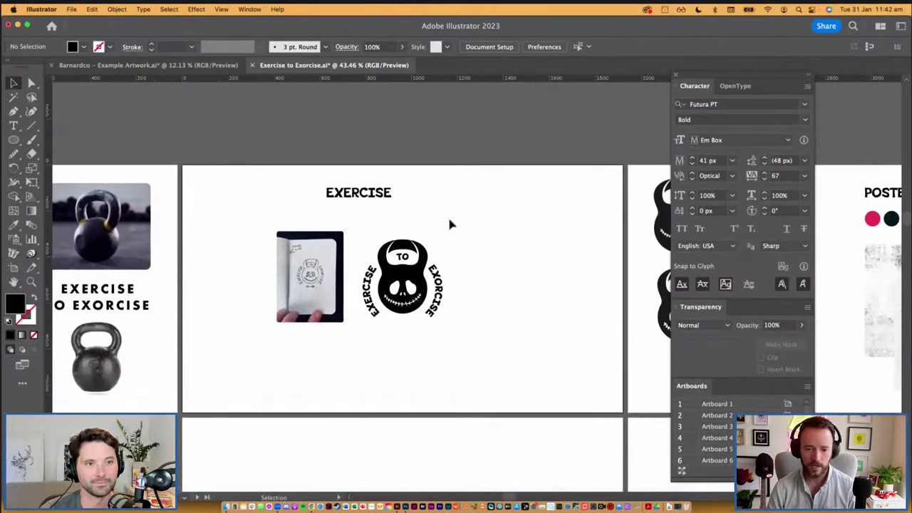
drag(14, 139, 57, 140)
scroll(549, 194, down, 5)
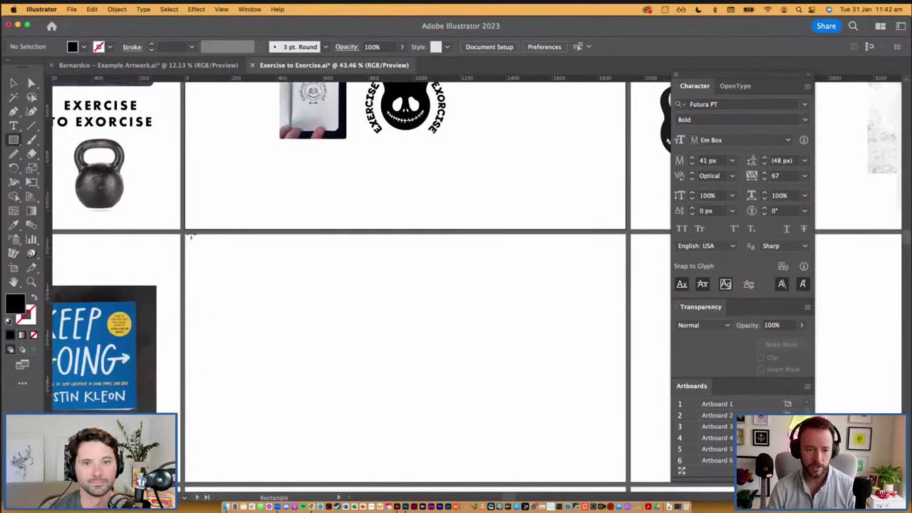
drag(185, 235, 230, 251)
drag(580, 330, 627, 483)
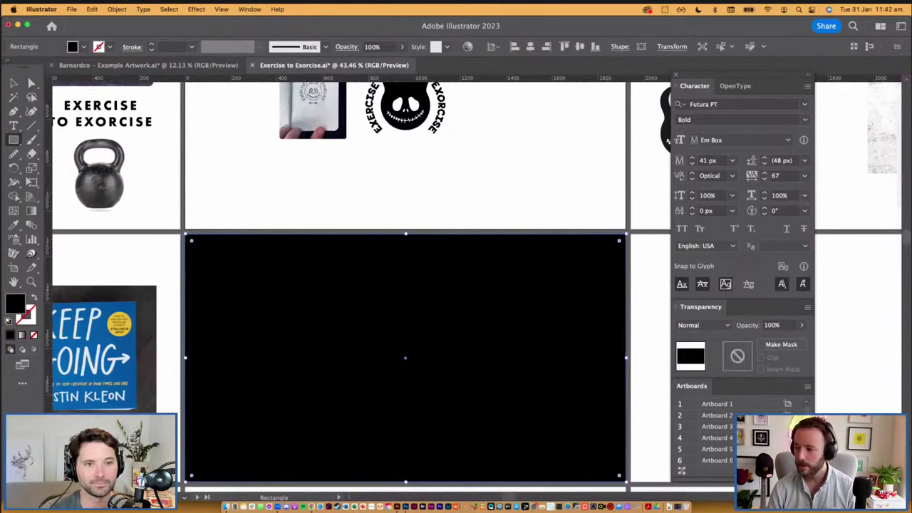
Unlock the bg layer and move the new rectangle onto it from the artwork layer.
key(F7)
drag(747, 137, 493, 113)
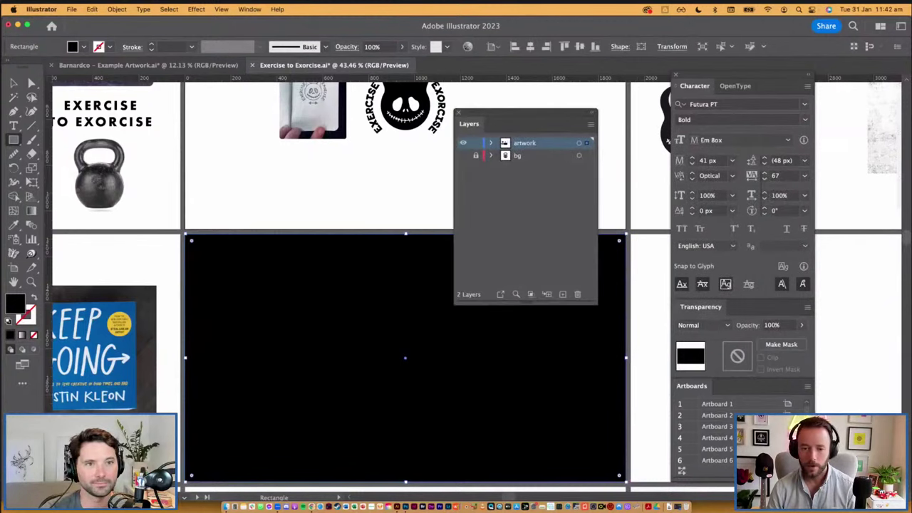
key(v)
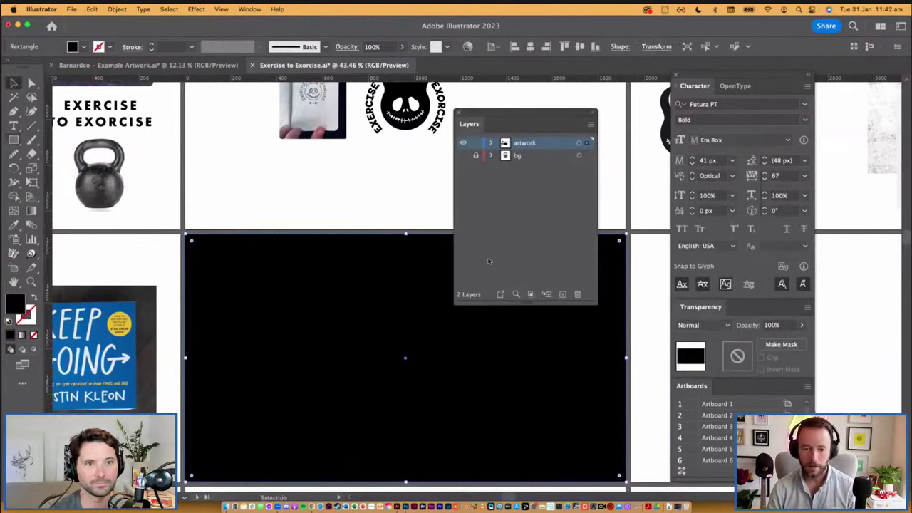
click(476, 156)
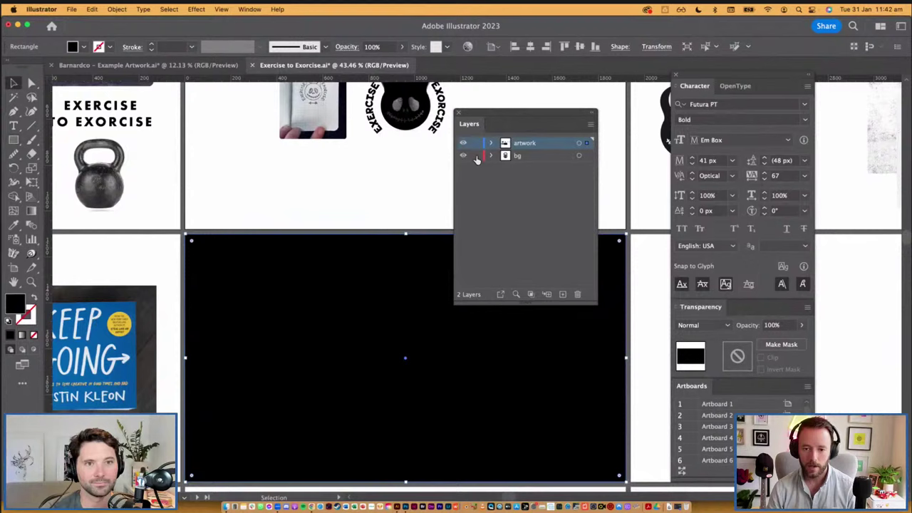
click(586, 156)
scroll(561, 240, up, 5)
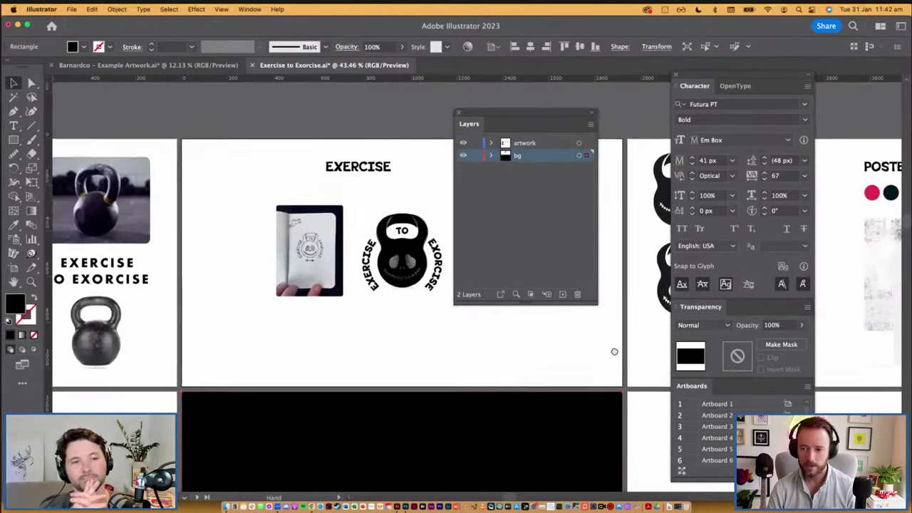
Fill the rectangle with the pinkish red sampled from the poster colour circle, and lock the bg layer.
drag(614, 351, 594, 341)
key(i)
click(852, 183)
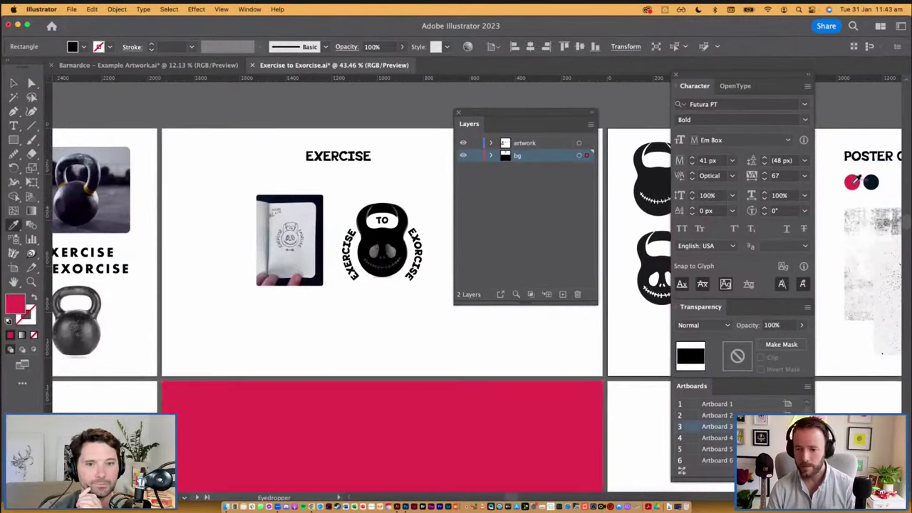
key(v)
click(476, 156)
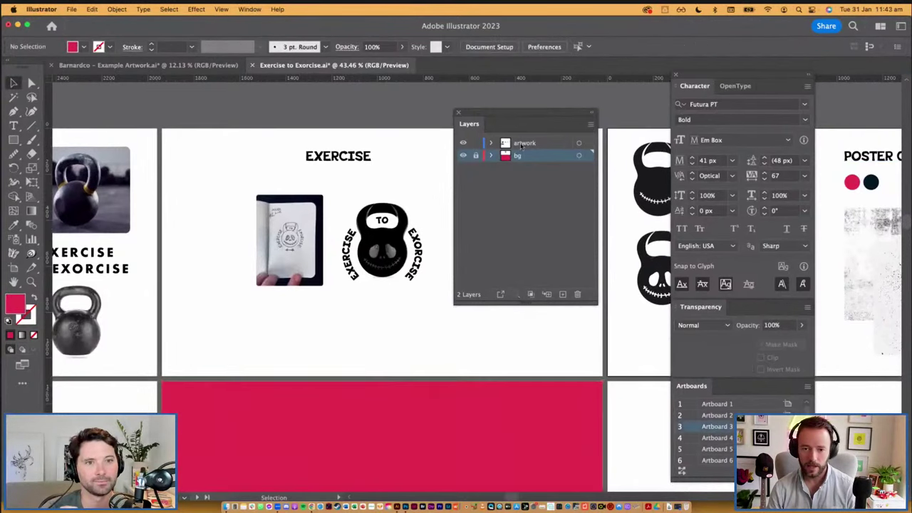
key(F7)
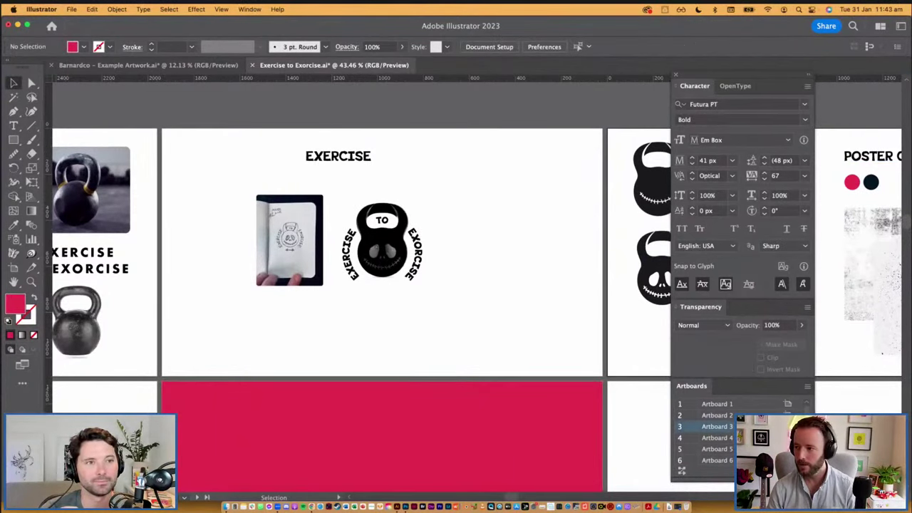
Place a copy of the complete kettlebell logo with its lettering on the red artboard and group it.
drag(411, 318, 445, 223)
click(502, 205)
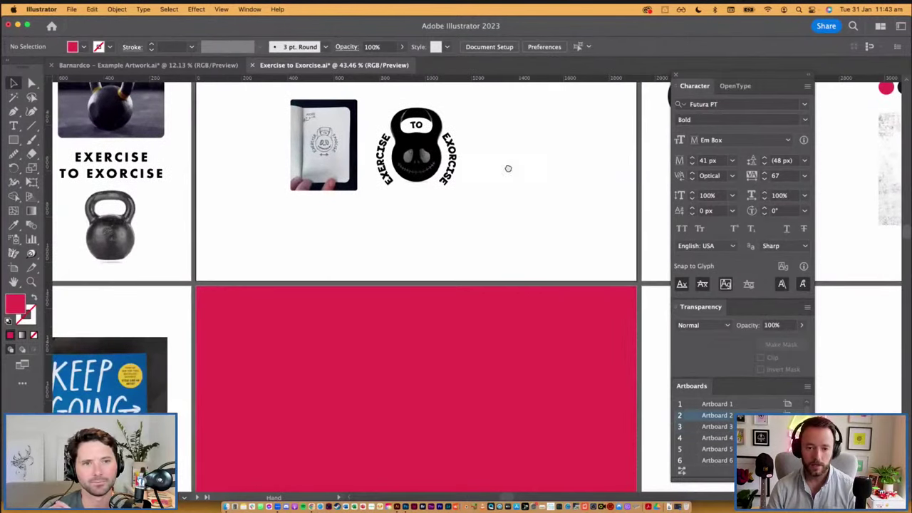
drag(508, 168, 524, 203)
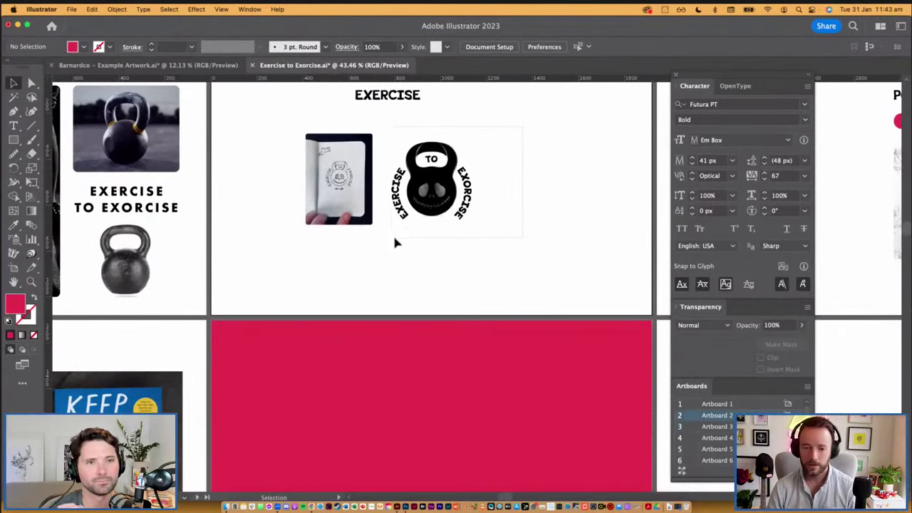
drag(394, 238, 392, 236)
drag(432, 166, 536, 443)
scroll(536, 384, down, 3)
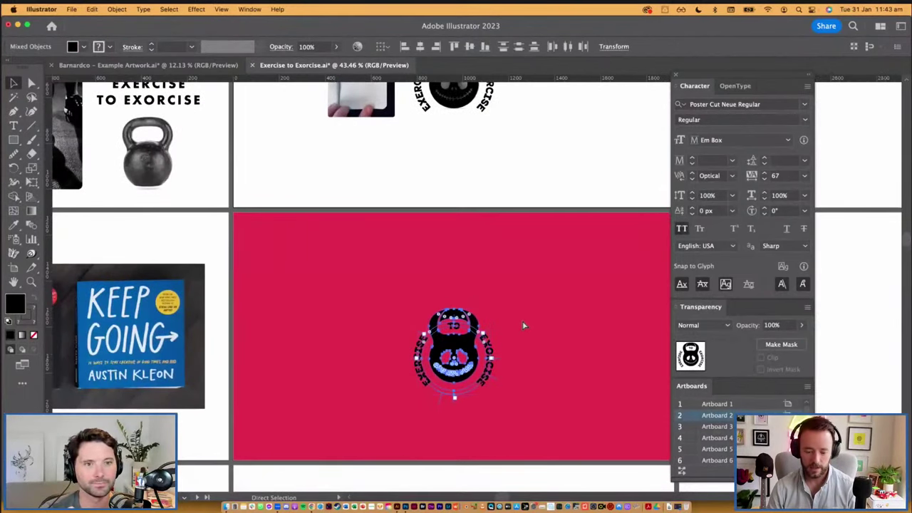
key(super+g)
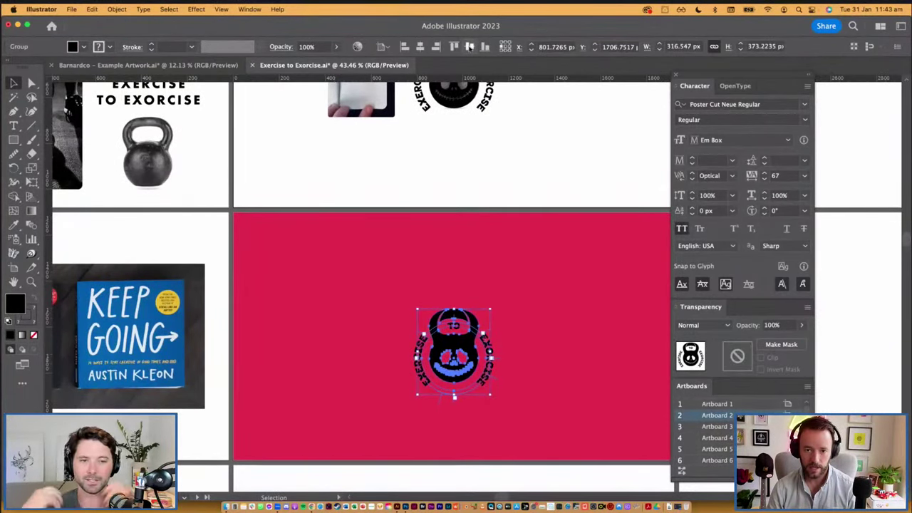
Try to centre the grouped logo vertically on the red artboard, undo the alignment, and deselect.
click(469, 47)
key(super+z)
click(532, 288)
drag(532, 289, 337, 417)
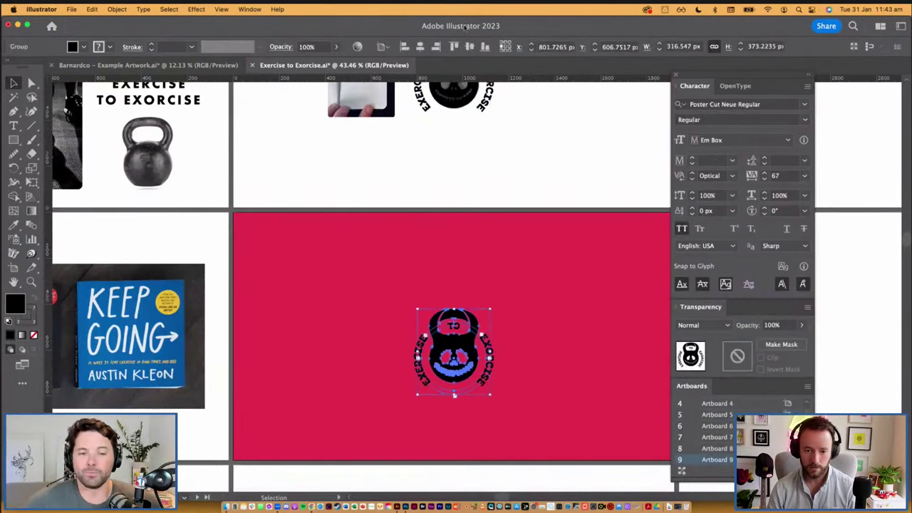
click(506, 119)
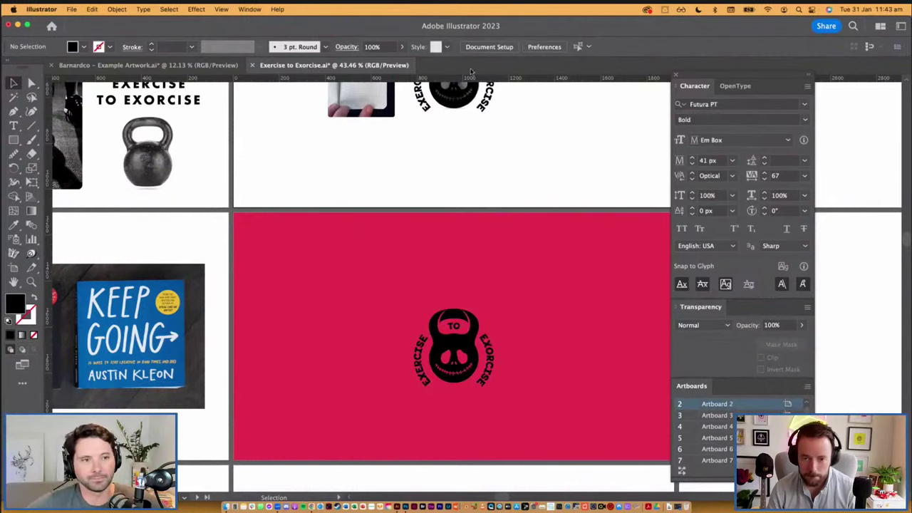
Examine the black logo against the red background both close up and from further out.
drag(518, 341, 524, 293)
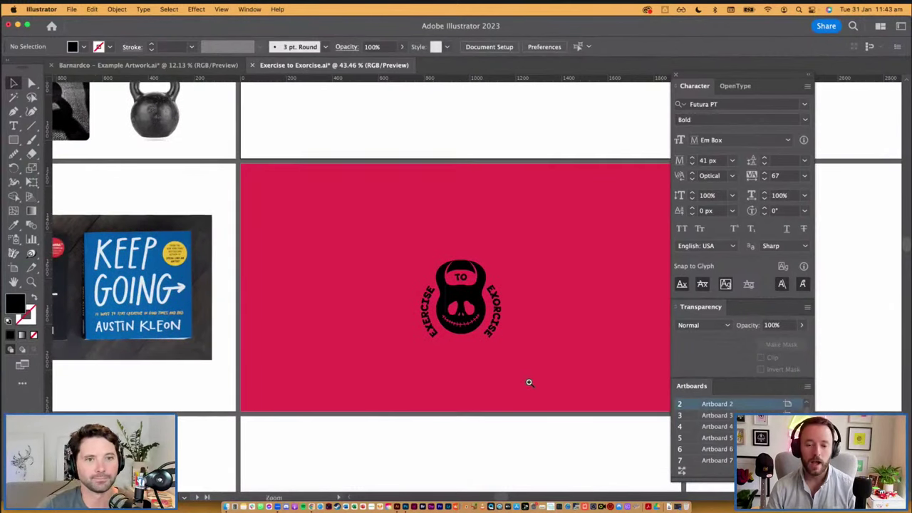
drag(529, 382, 386, 225)
click(592, 245)
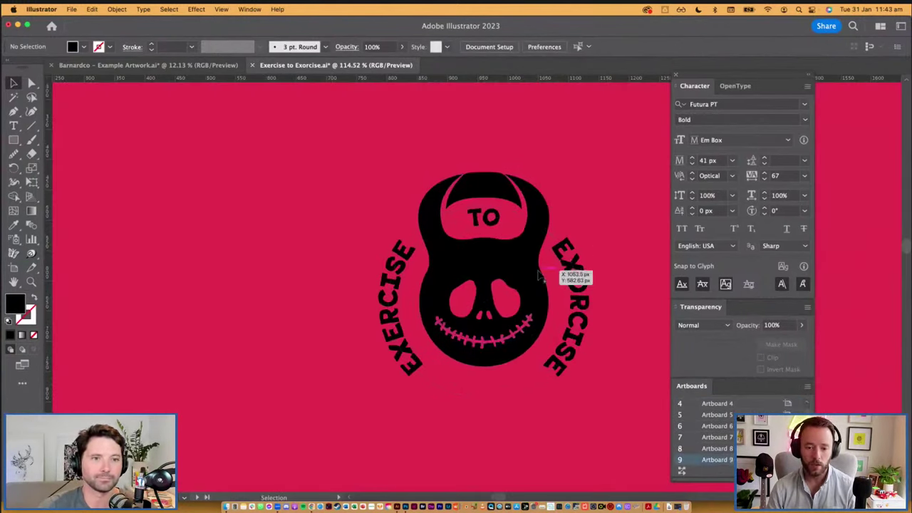
scroll(538, 271, down, 4)
drag(572, 189, 551, 203)
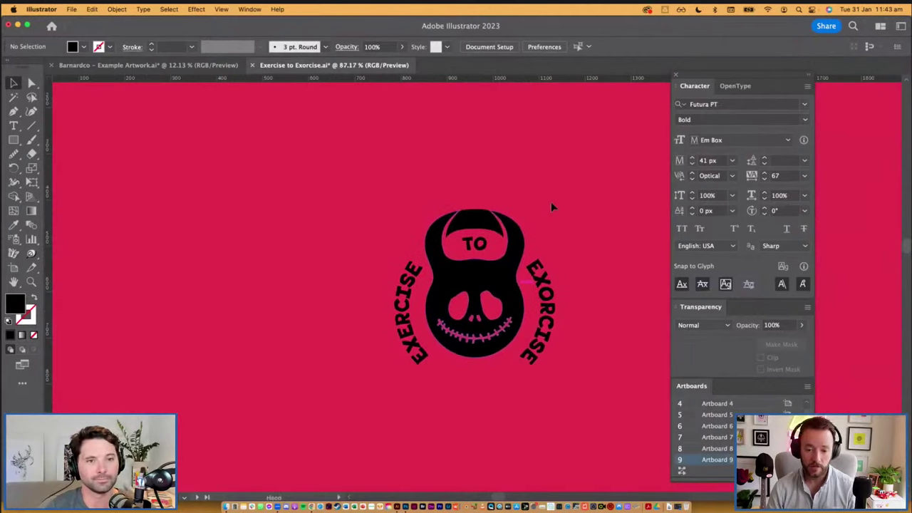
scroll(550, 207, down, 2)
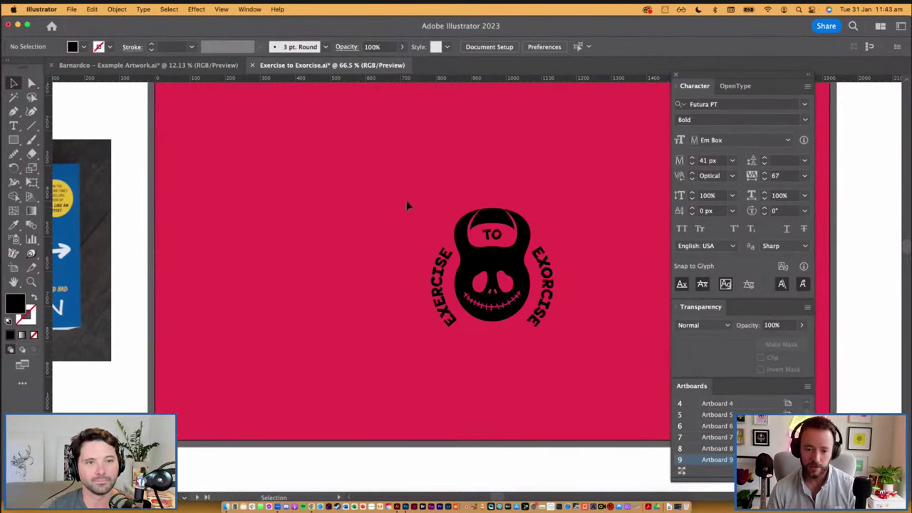
Convert the EXERCISE, TO and EXORCISE lettering on the red artboard to outlines and deselect.
key(z)
drag(410, 193, 616, 382)
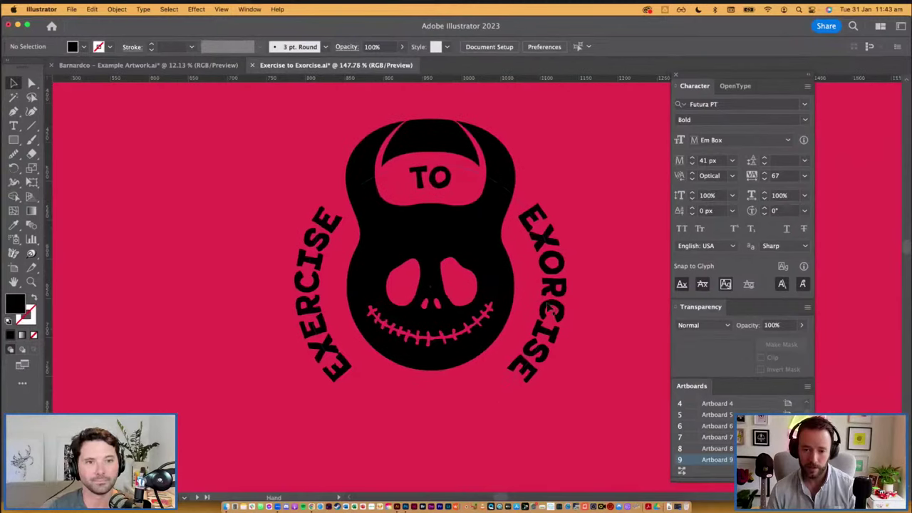
click(557, 287)
click(622, 214)
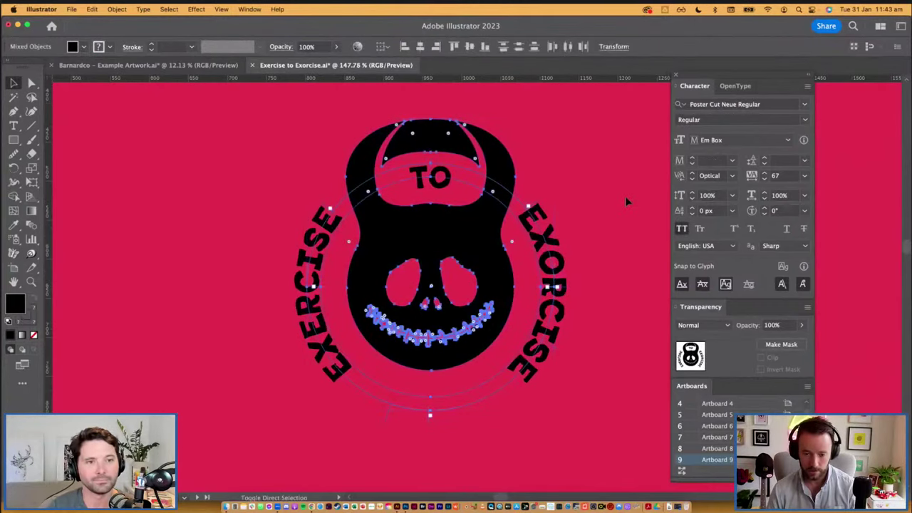
click(543, 295)
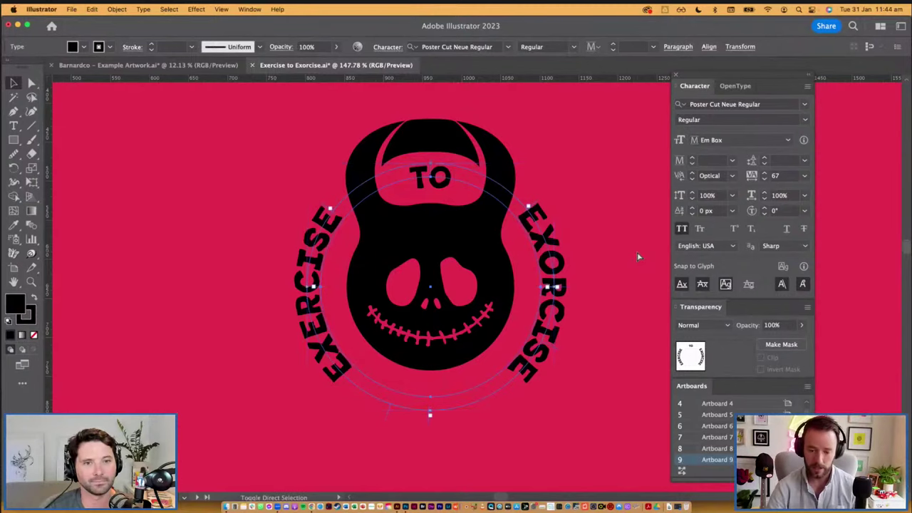
key(super+shift+o)
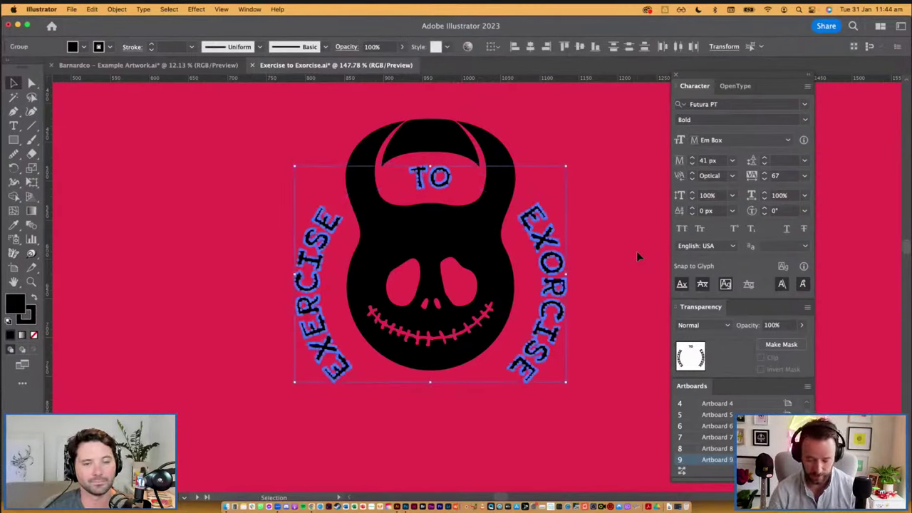
click(636, 251)
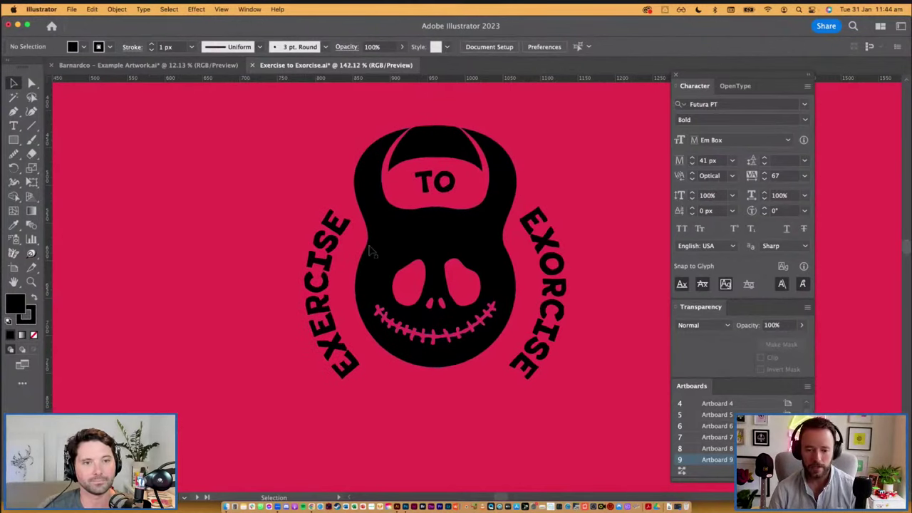
Move the sketch photo from the upper artboard onto the red one, beside the logo, and view it at 100%.
scroll(374, 253, down, 3)
scroll(375, 253, down, 5)
scroll(420, 359, up, 3)
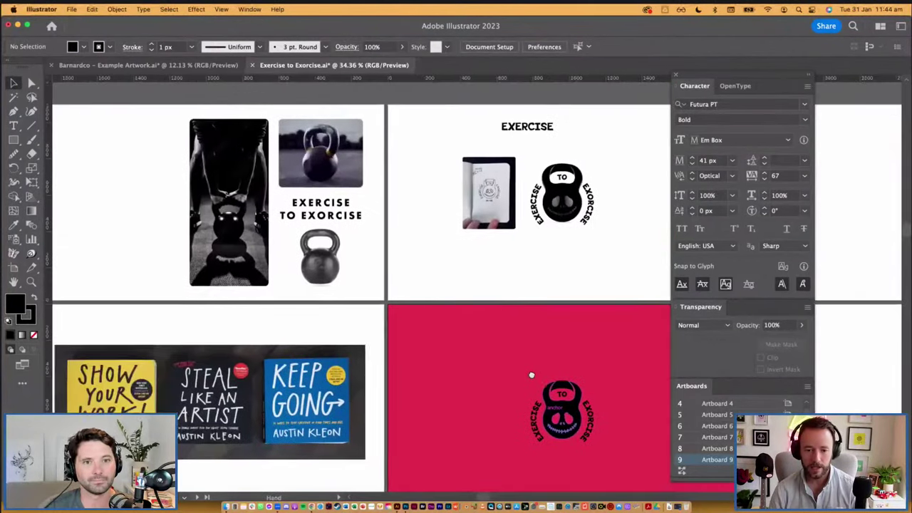
drag(490, 187, 456, 383)
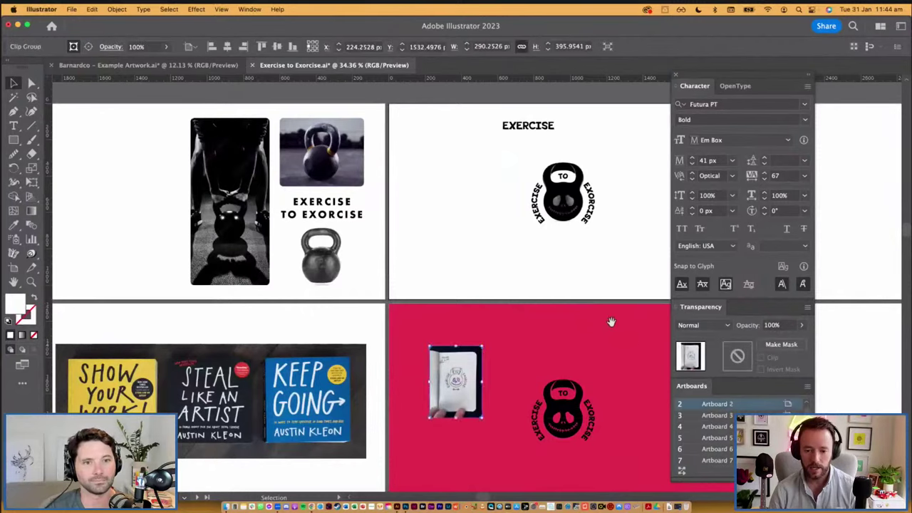
scroll(437, 304, down, 1)
scroll(437, 303, right, 1)
scroll(580, 437, up, 5)
drag(589, 442, 434, 378)
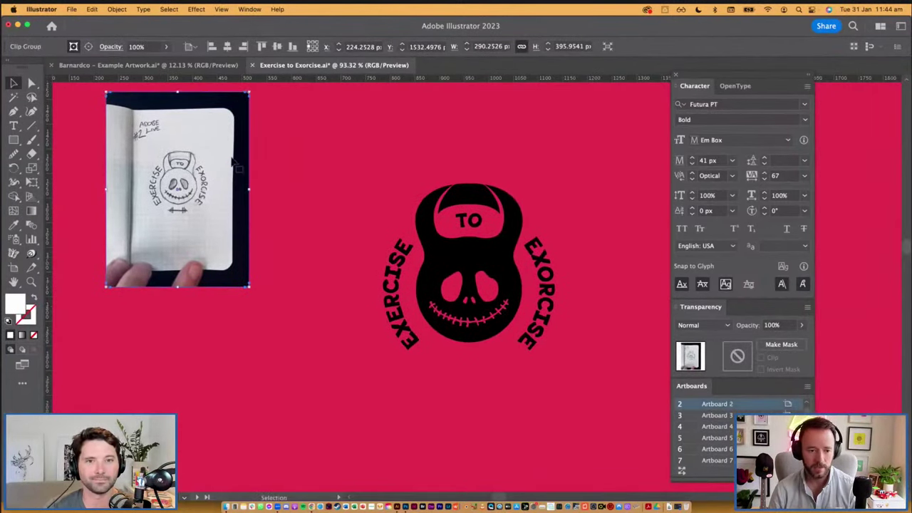
drag(212, 127, 302, 197)
key(super+1)
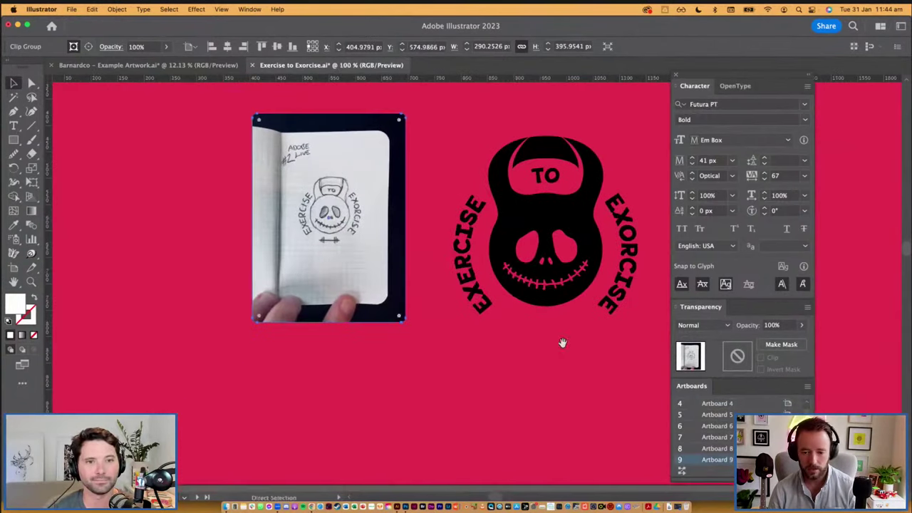
Recolour the whole logo on the red artboard with the dark navy sample beside the red one, and deselect.
drag(562, 344, 487, 371)
scroll(495, 235, down, 5)
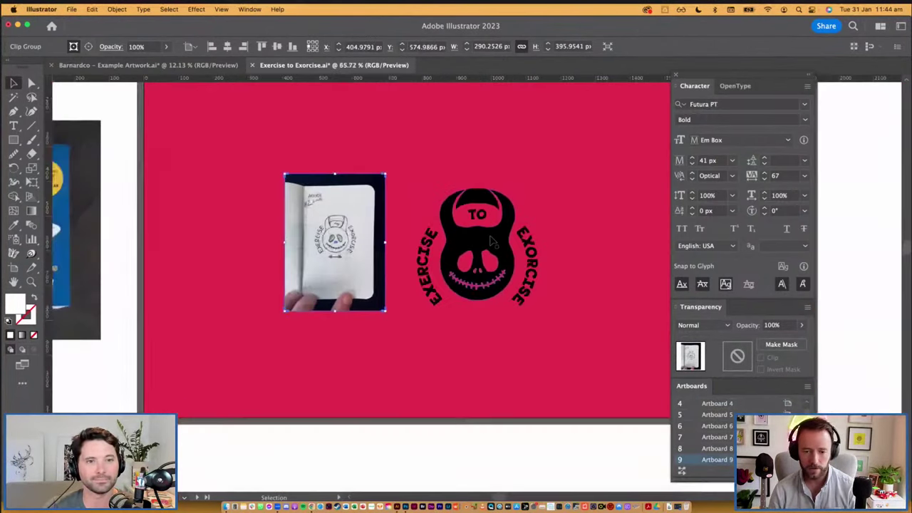
scroll(498, 228, up, 5)
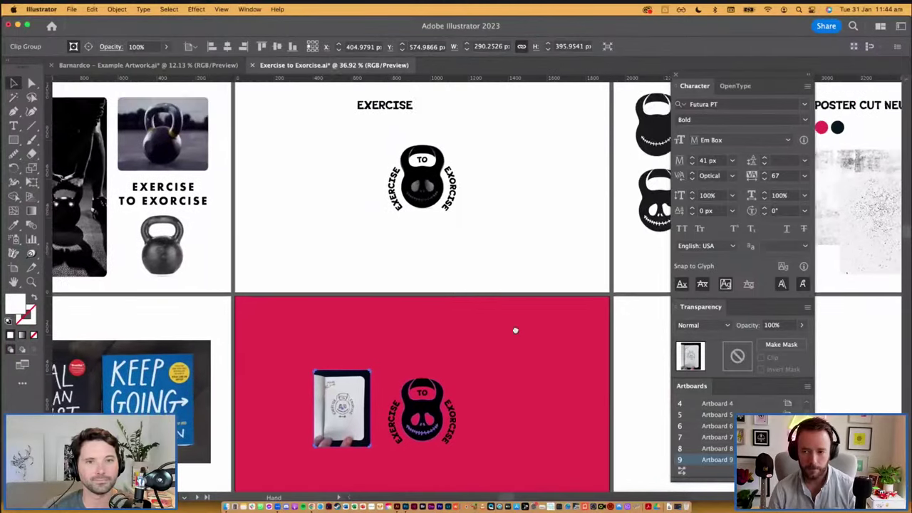
click(438, 393)
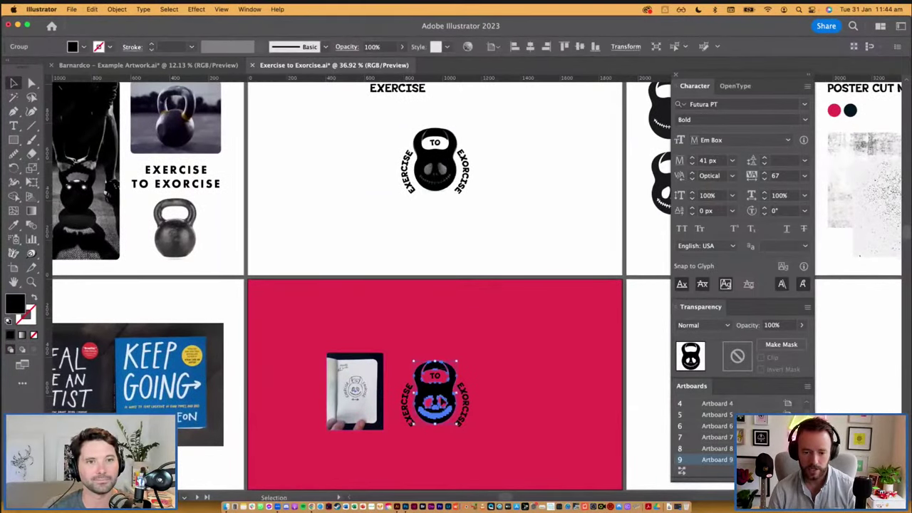
drag(487, 443, 402, 363)
key(i)
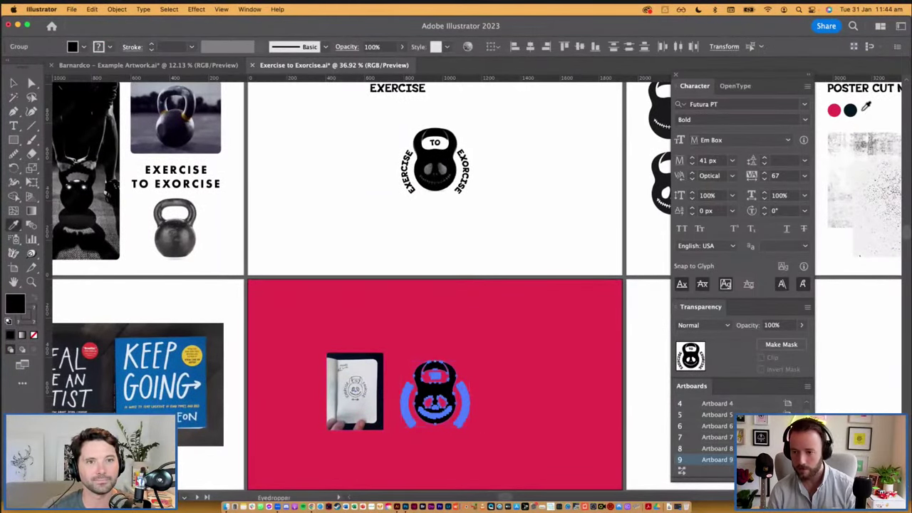
click(850, 111)
key(v)
click(540, 368)
Paint a short, slightly sagging barbell bar centred beneath the kettlebell with the Paintbrush.
key(super+space)
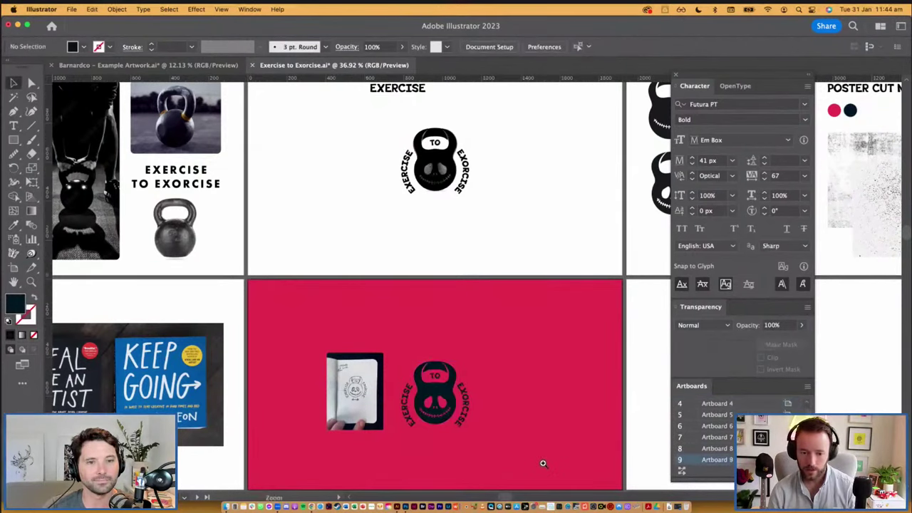
drag(431, 463, 476, 397)
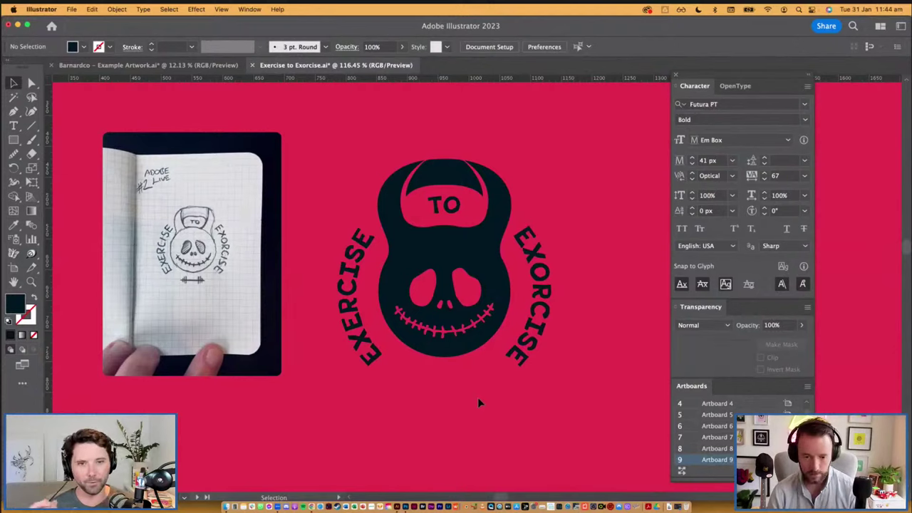
key(b)
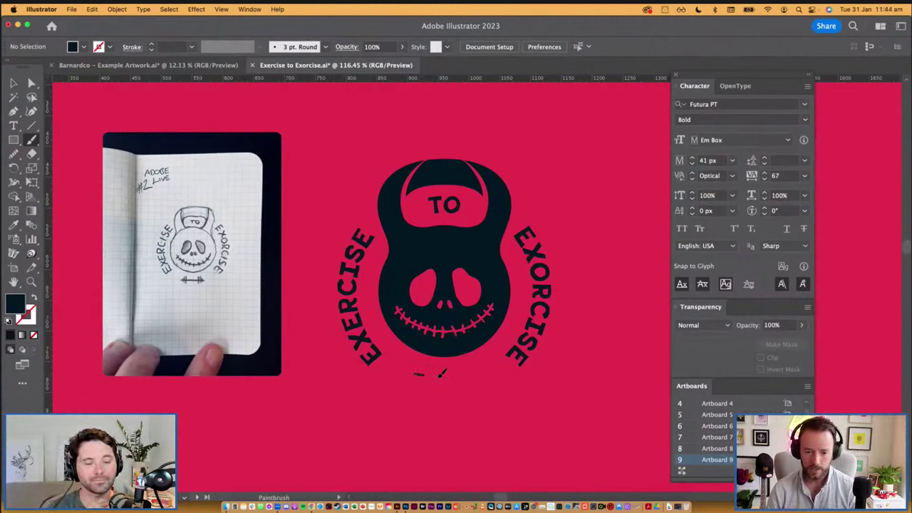
drag(441, 373, 491, 369)
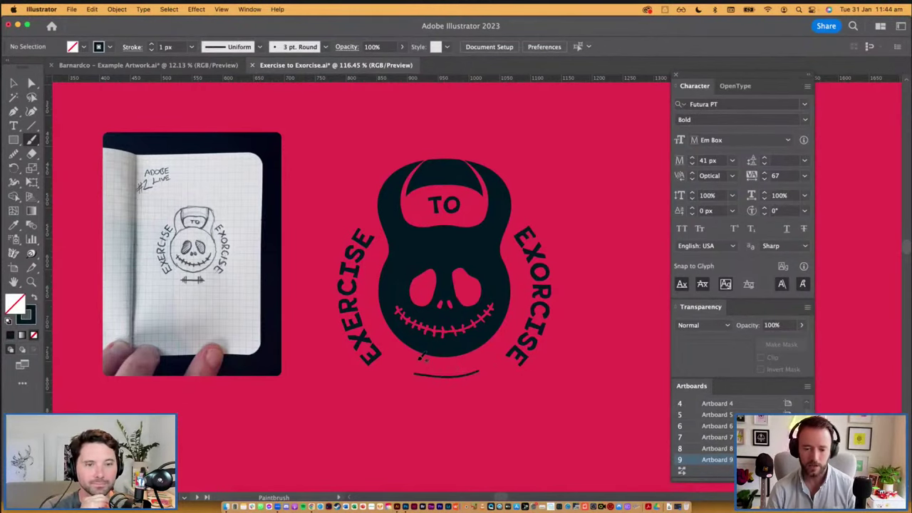
Paint three upright plate strokes across each end of the barbell bar, growing longer towards the middle.
key(z)
drag(568, 428, 570, 428)
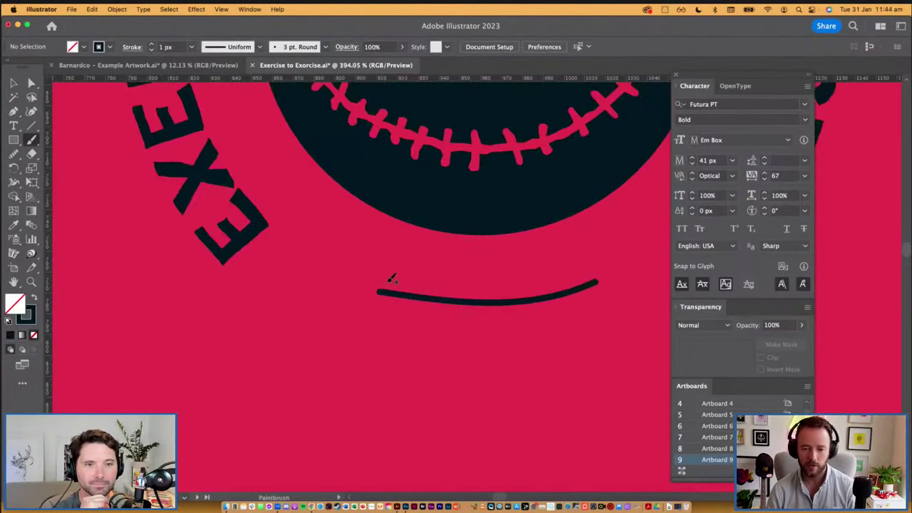
drag(395, 280, 392, 308)
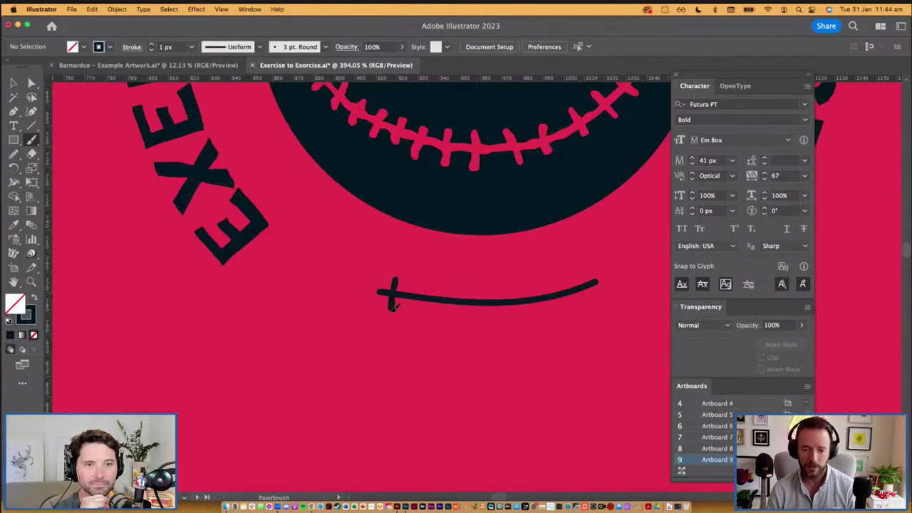
drag(404, 272, 402, 311)
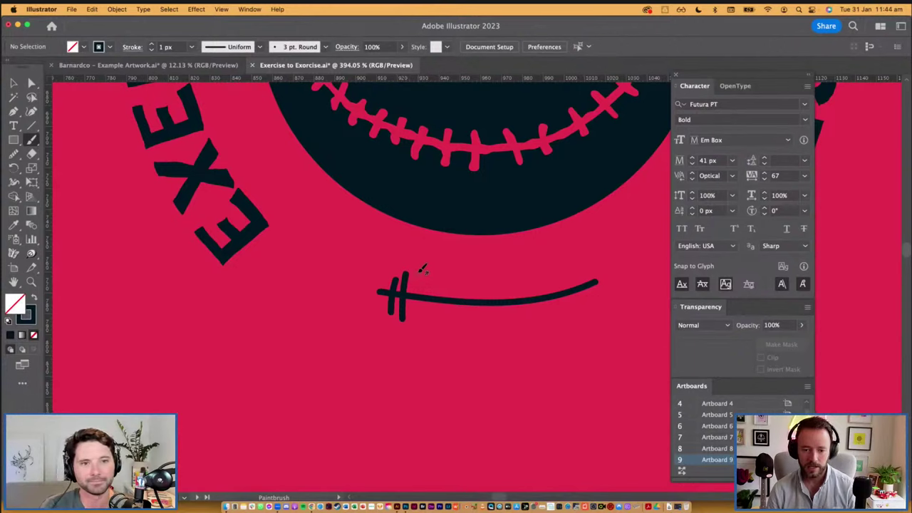
drag(422, 270, 419, 324)
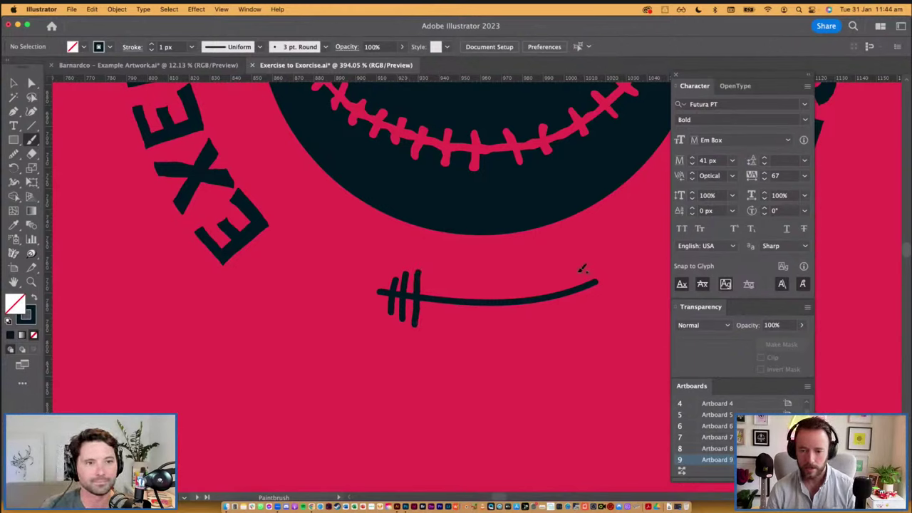
drag(576, 271, 581, 306)
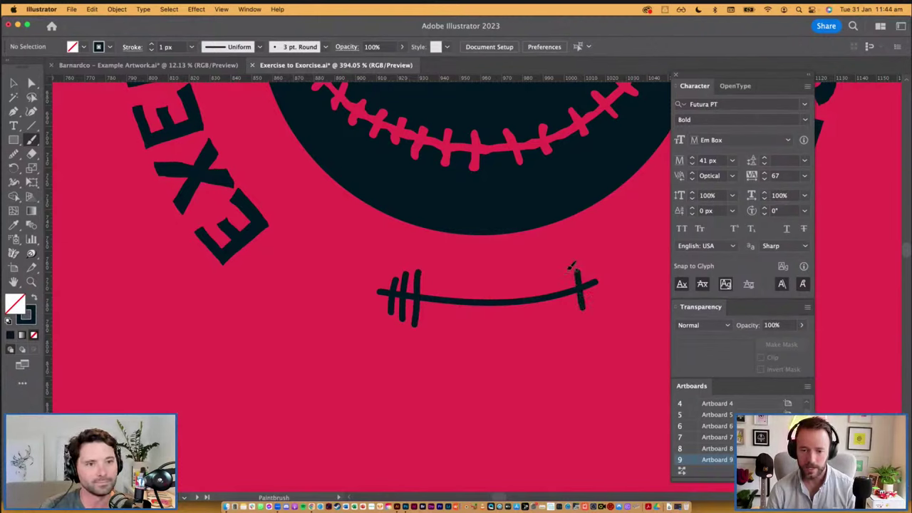
drag(570, 268, 574, 308)
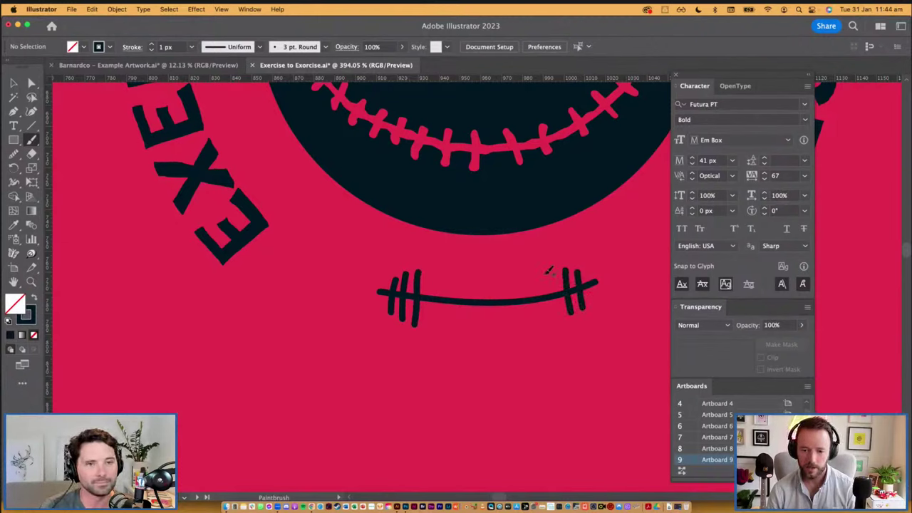
drag(552, 269, 563, 326)
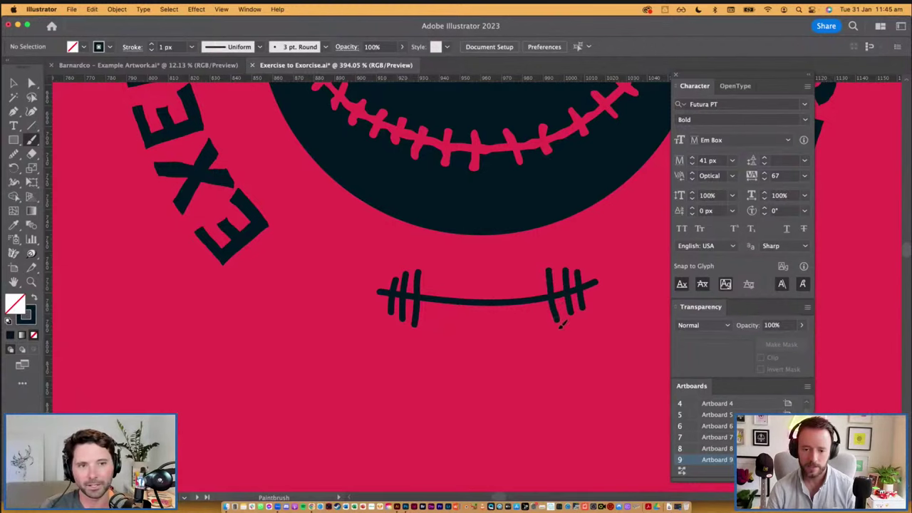
Group the barbell strokes, set their stroke weight to 3 px, and deselect.
key(v)
scroll(476, 376, up, 2)
scroll(476, 372, down, 8)
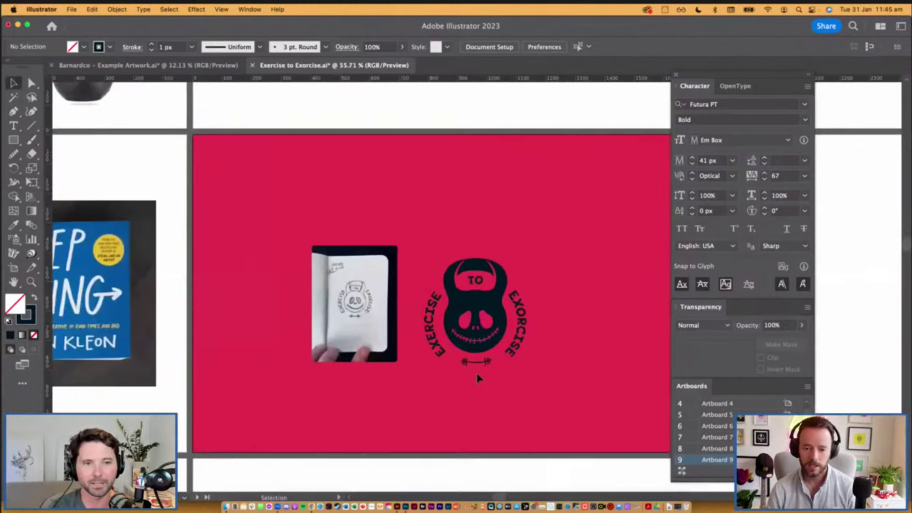
scroll(476, 373, up, 2)
drag(512, 387, 513, 375)
key(super+1)
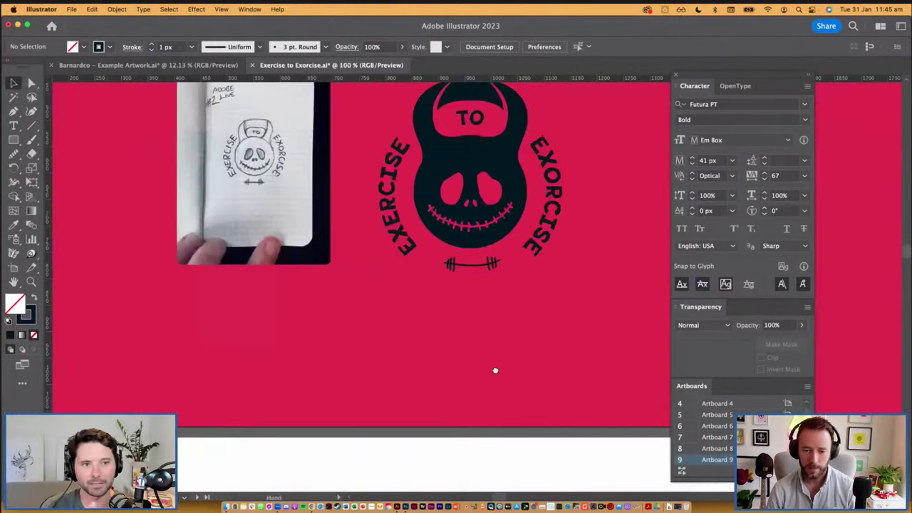
scroll(496, 374, up, 3)
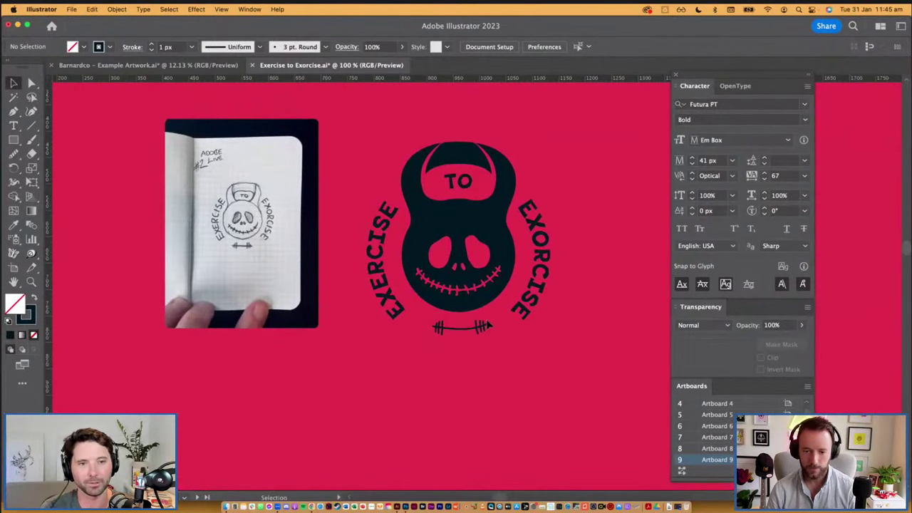
click(483, 326)
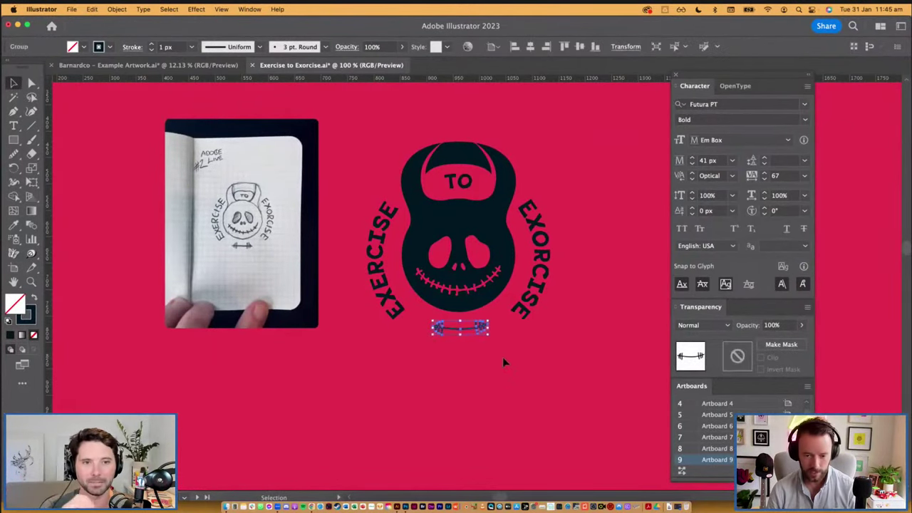
click(497, 358)
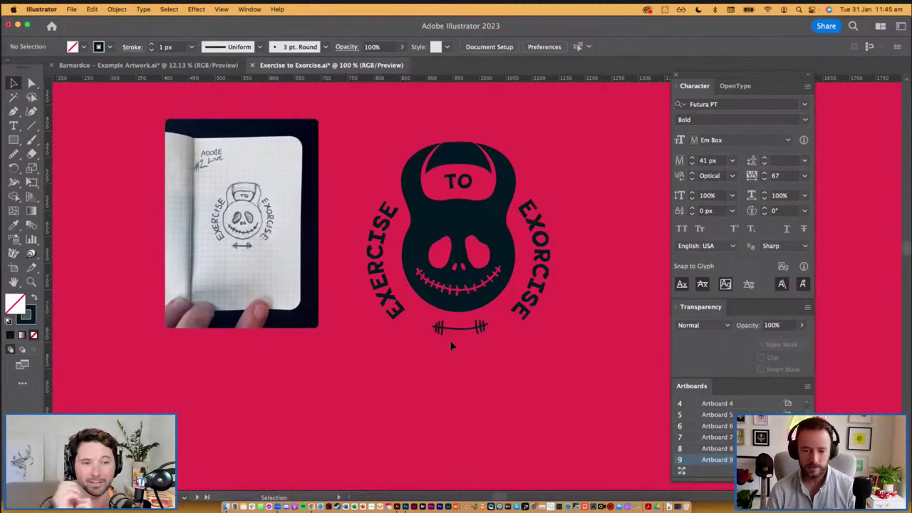
click(488, 326)
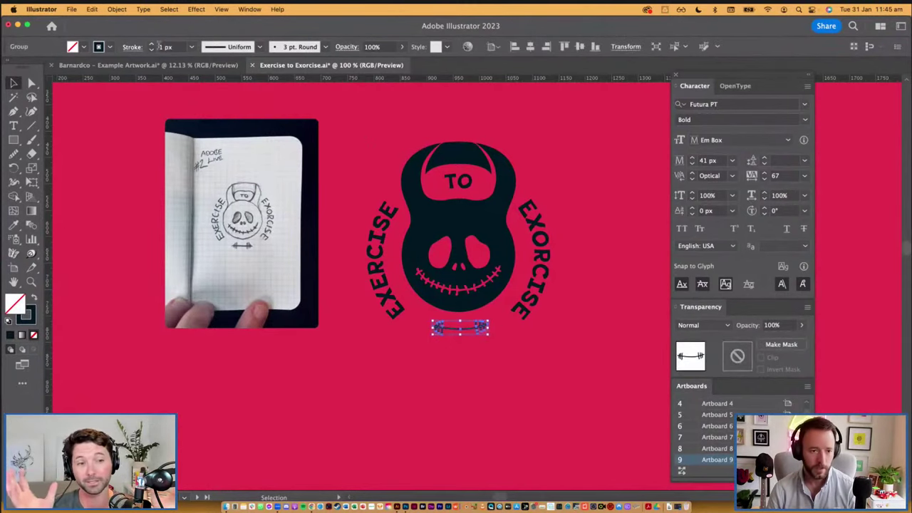
click(151, 44)
click(151, 43)
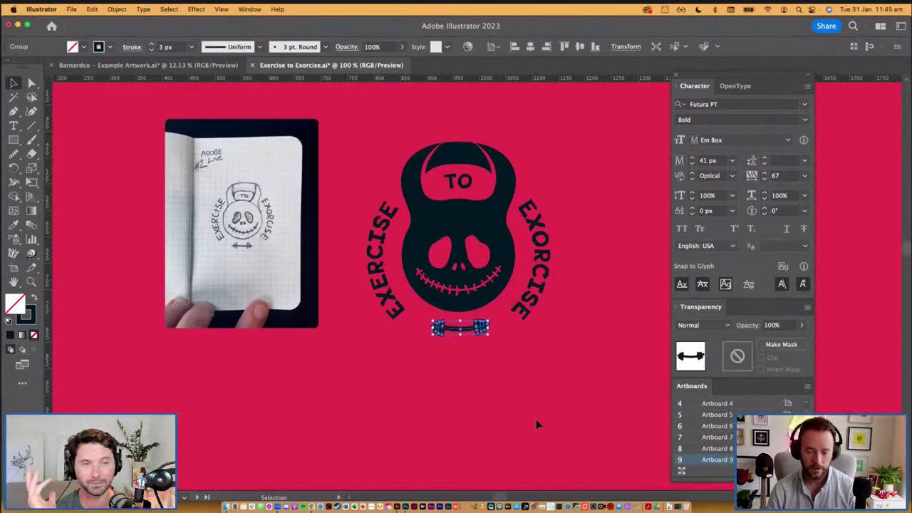
click(548, 393)
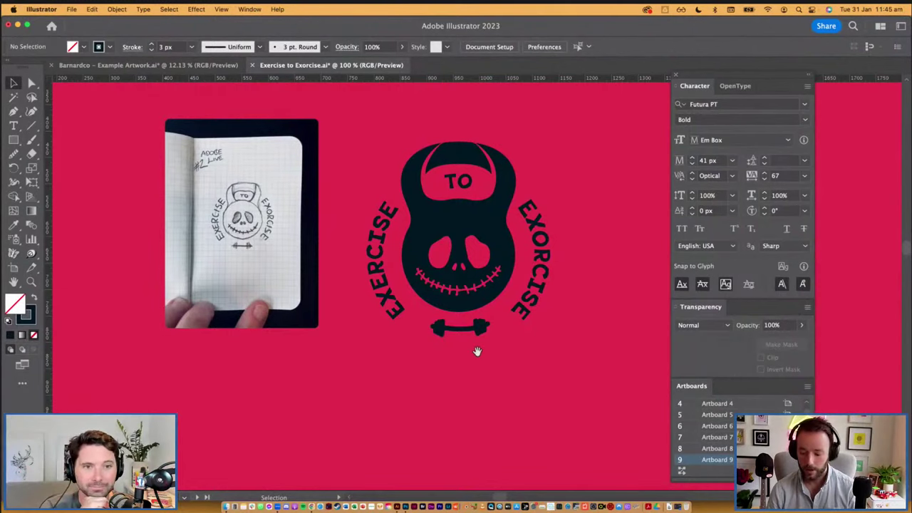
Ungroup the barbell and group the three plate strokes at its left end.
key(super+equal)
click(449, 298)
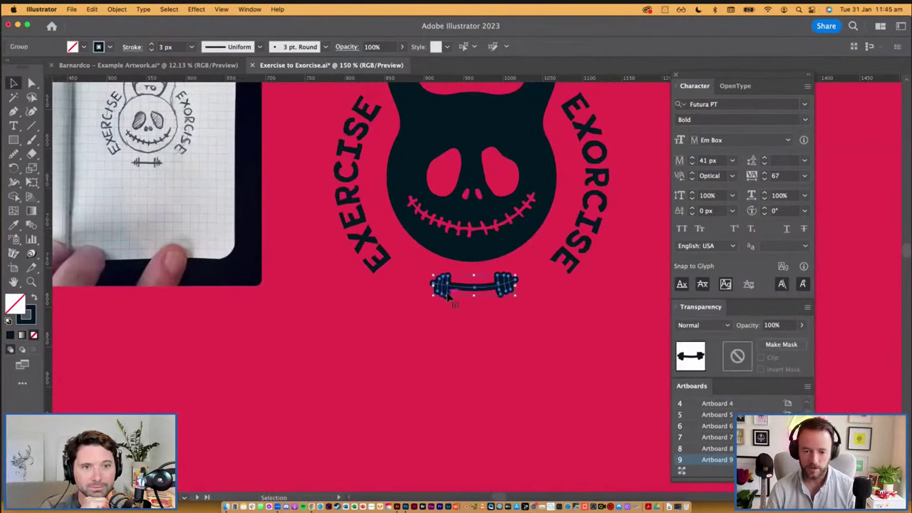
click(454, 312)
key(super+equal)
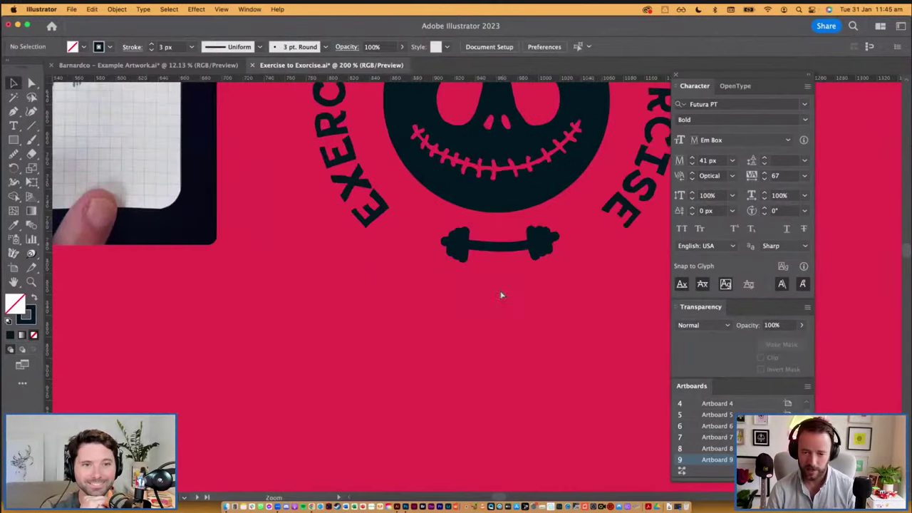
drag(501, 295, 434, 335)
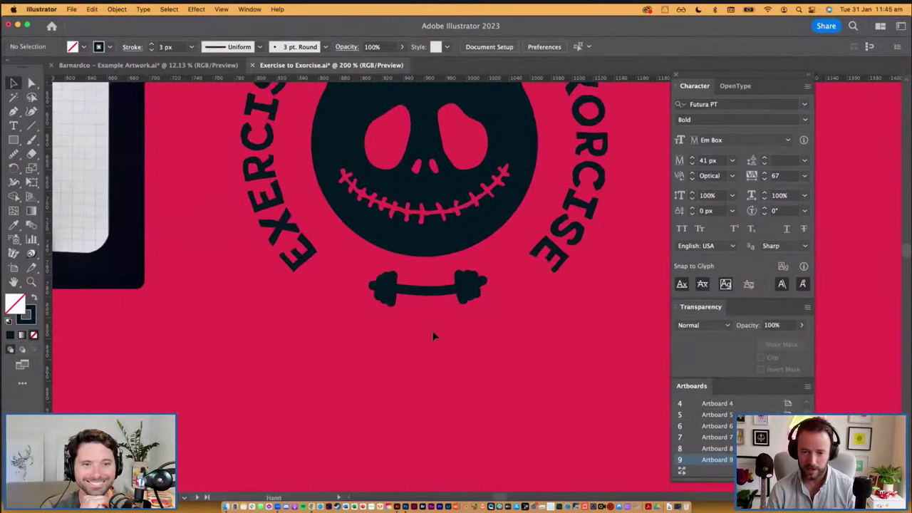
click(397, 300)
click(397, 302)
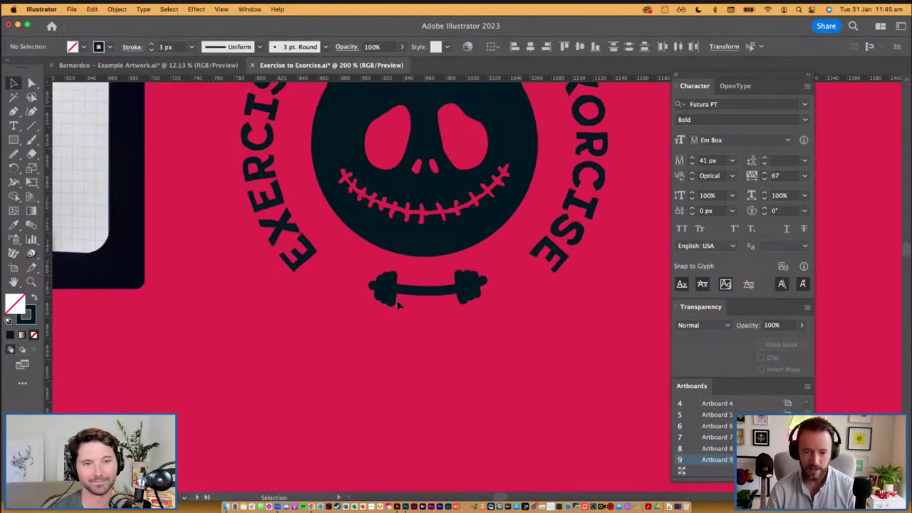
click(394, 295)
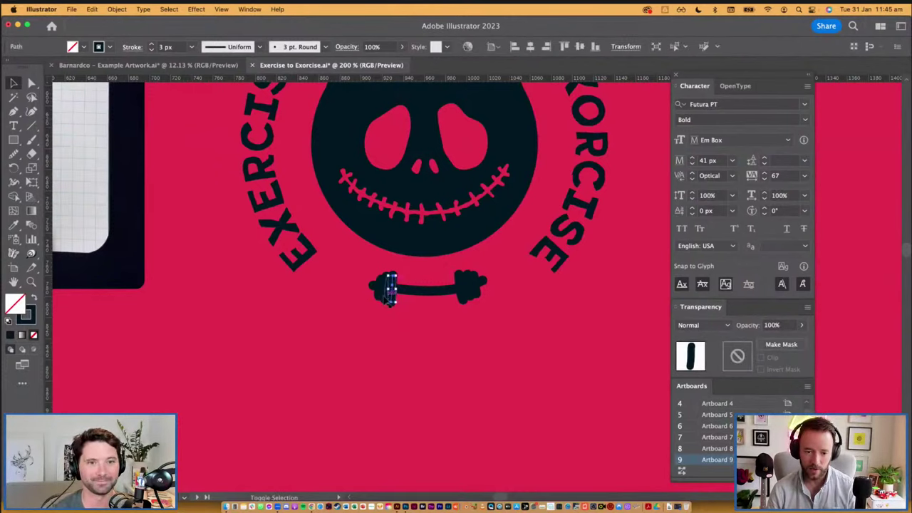
scroll(376, 307, up, 5)
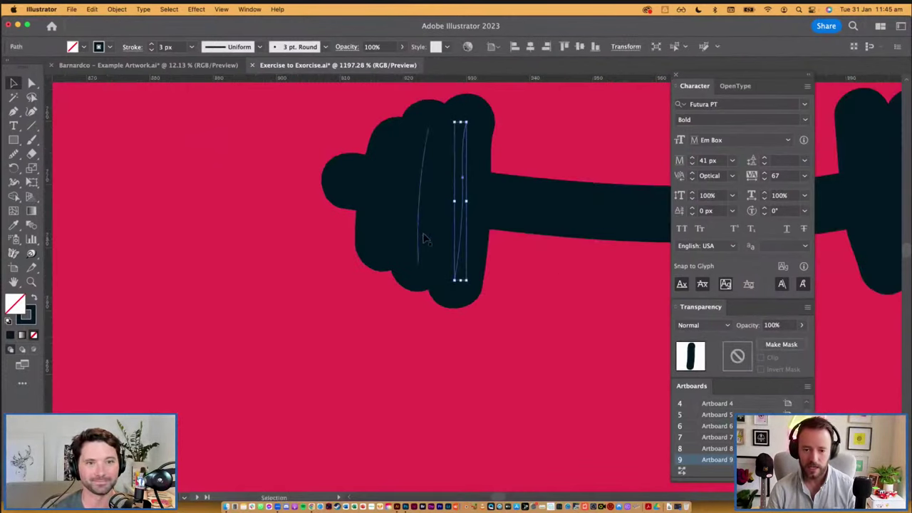
shift+click(419, 236)
shift+click(382, 228)
key(super+g)
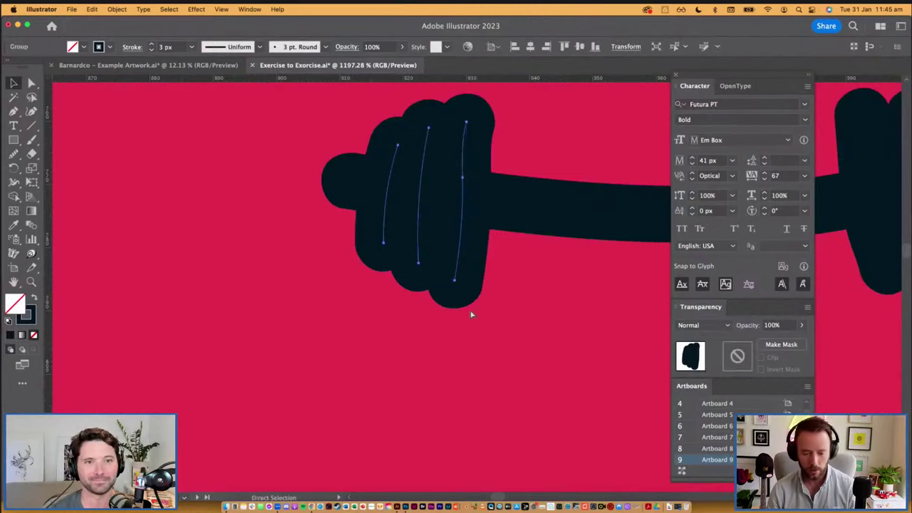
Group the three plate strokes at the barbell's right end.
alt+super+click(474, 300)
alt+super+click(474, 291)
drag(582, 312, 433, 367)
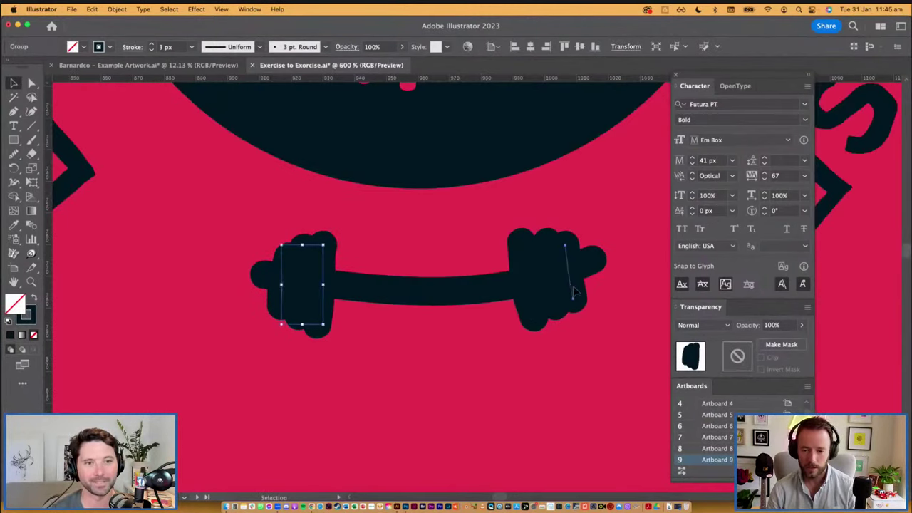
click(568, 284)
shift+click(550, 274)
shift+click(530, 285)
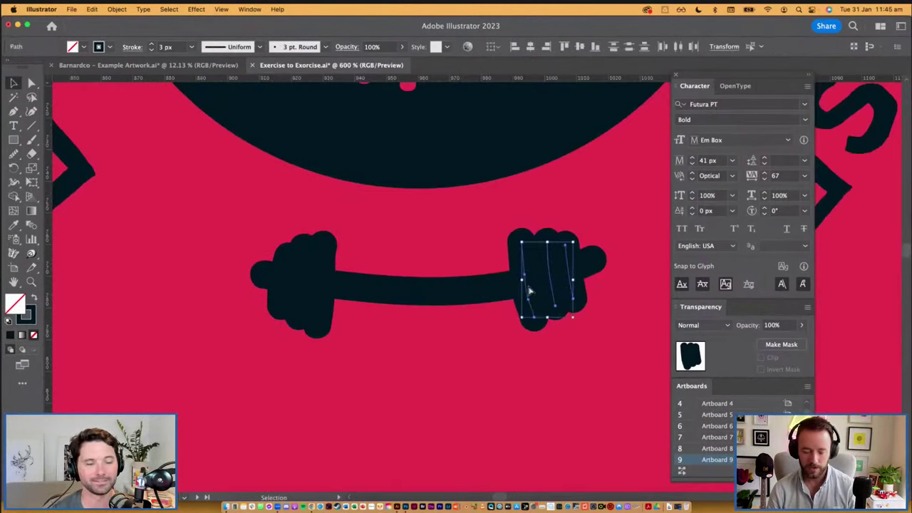
key(super+g)
Move the right and left plate groups slightly inwards along the bar, and deselect.
scroll(394, 344, down, 2)
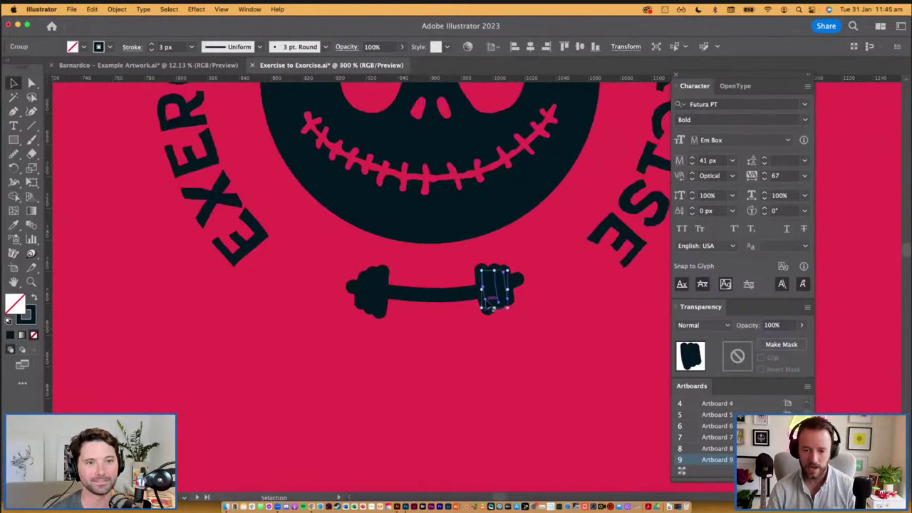
drag(496, 288, 479, 295)
click(381, 311)
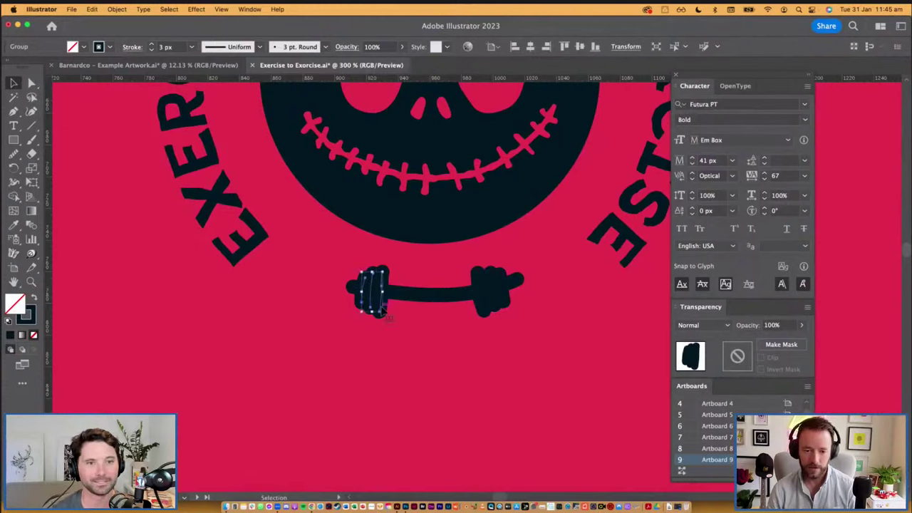
drag(386, 316, 390, 303)
click(397, 343)
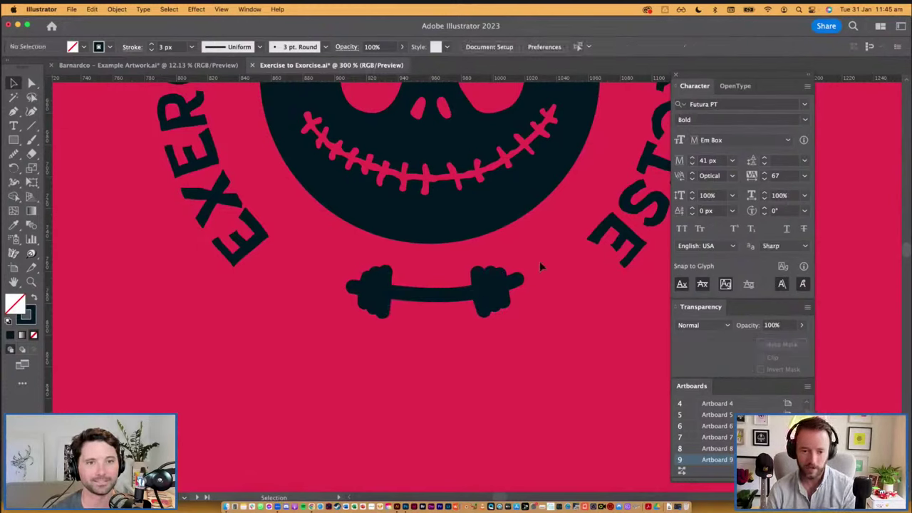
Move the barbell slightly to the left beneath the kettlebell and deselect it.
drag(551, 268, 525, 319)
drag(459, 299, 446, 300)
click(442, 371)
scroll(441, 373, down, 5)
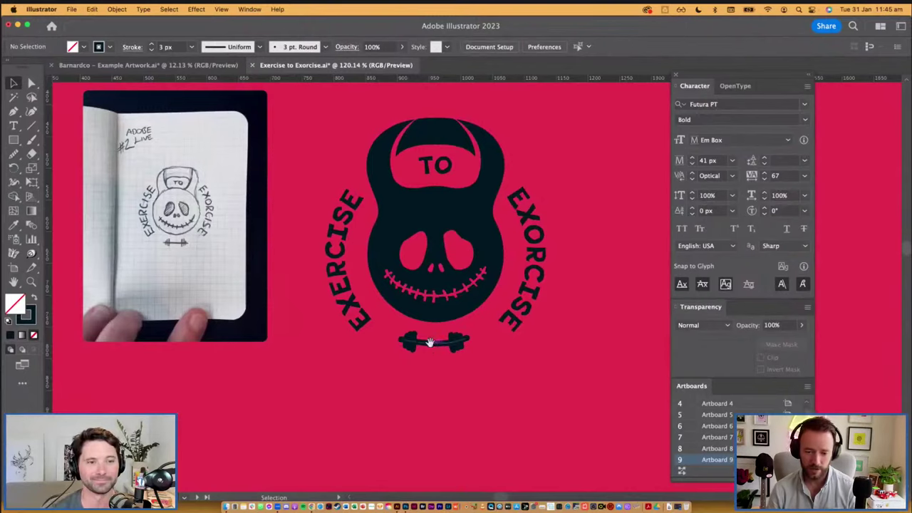
Select the bar and both plate groups together, nudge them right to centre the barbell beneath the kettlebell, and deselect.
super+click(430, 343)
scroll(498, 383, up, 2)
click(486, 351)
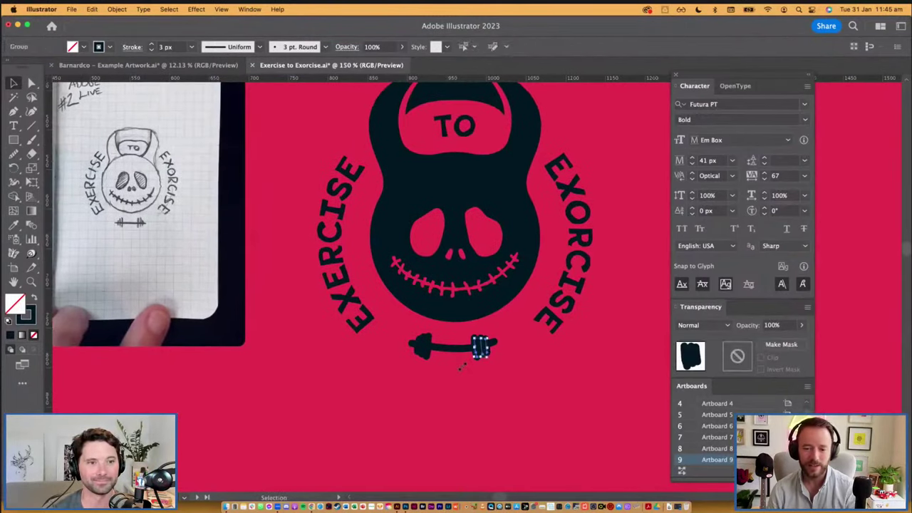
shift+click(425, 352)
shift+click(447, 348)
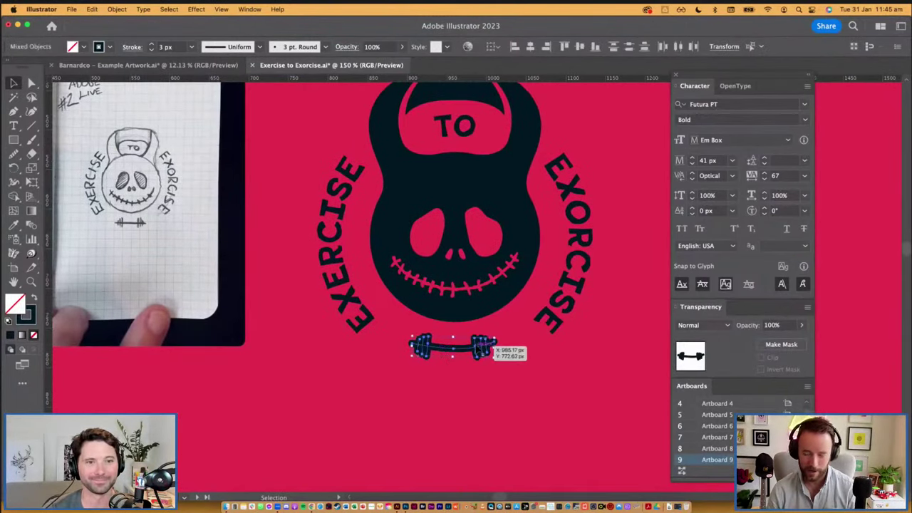
key(Right)
key(Right)
key(Right)
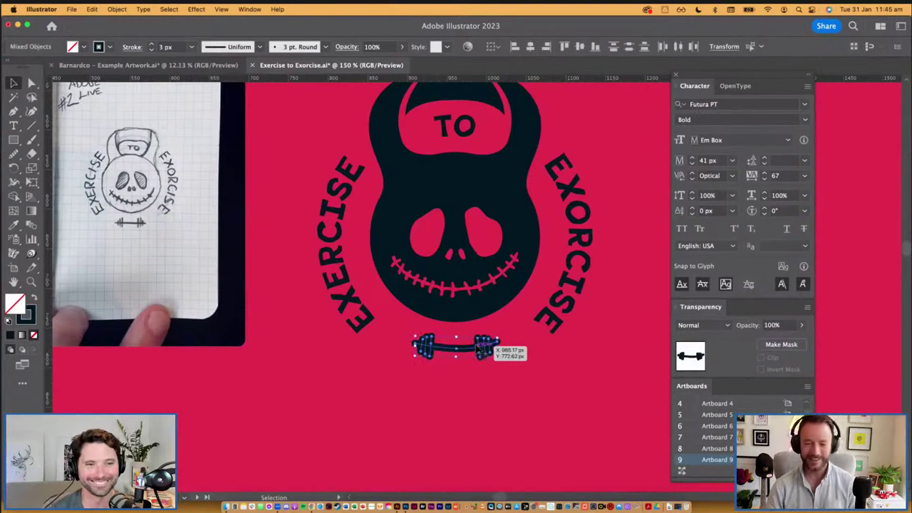
key(Down)
key(Down)
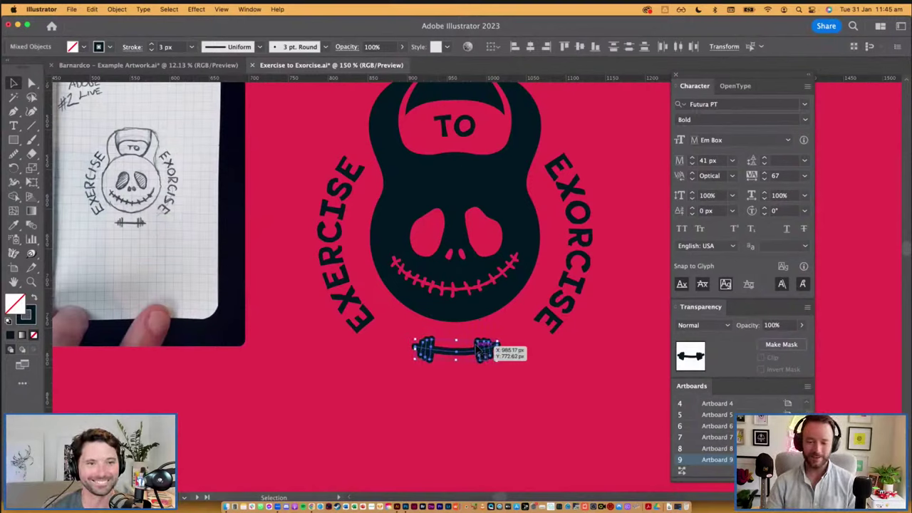
key(Up)
key(Up)
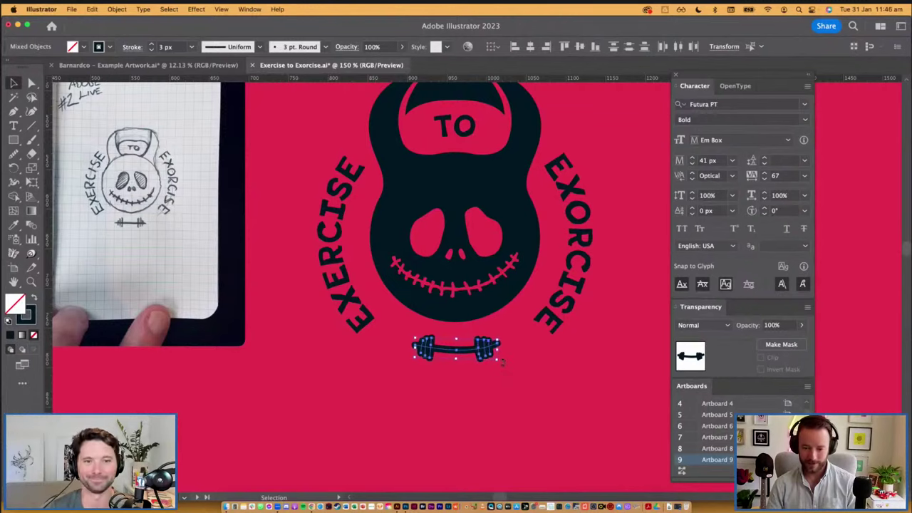
drag(502, 362, 505, 362)
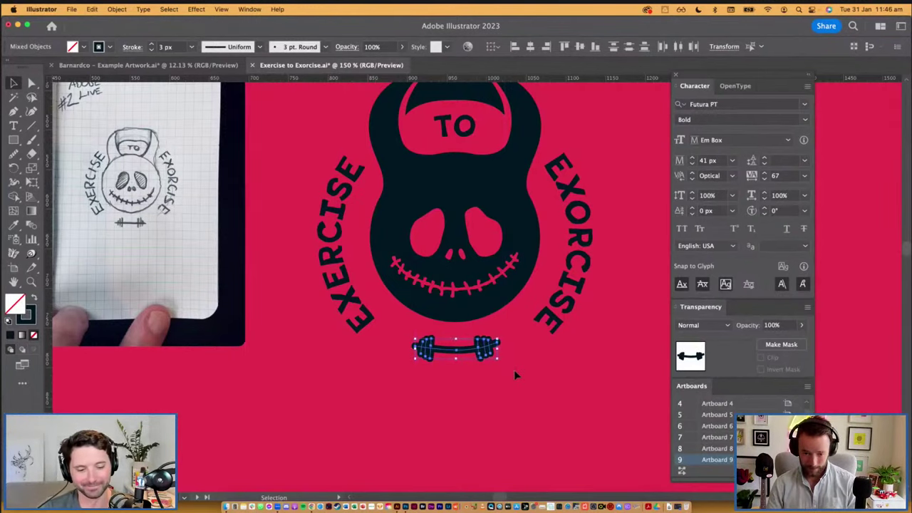
click(515, 374)
scroll(515, 375, down, 2)
scroll(513, 375, down, 1)
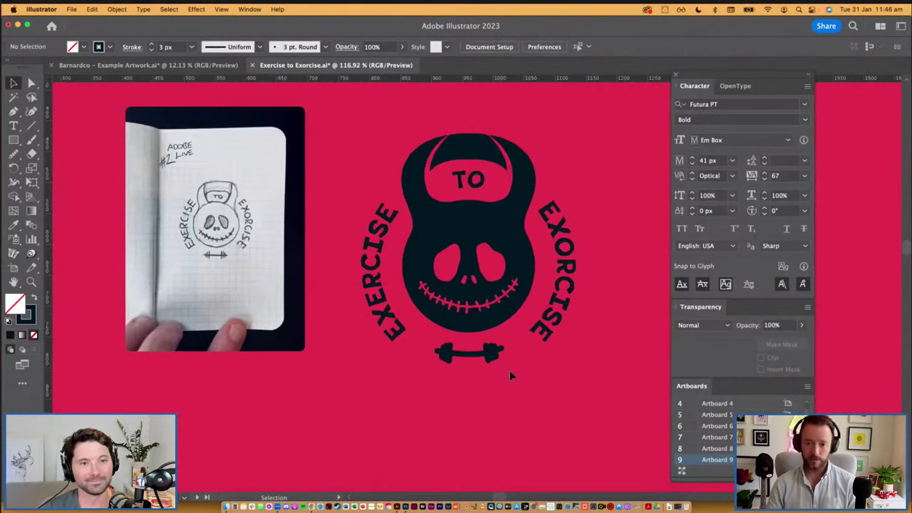
Set the stroke weight of the plate group at the barbell's right end to 2 px and deselect.
key(super+space)
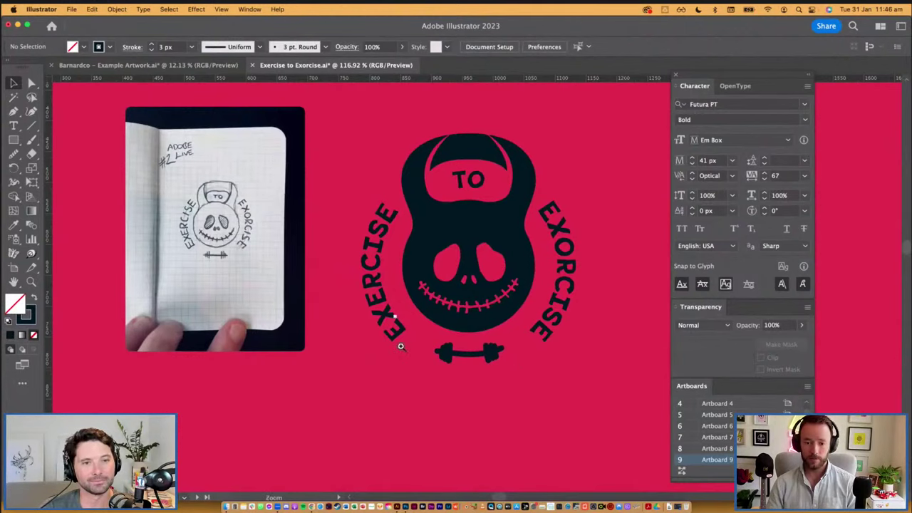
drag(438, 363, 566, 372)
key(space)
drag(390, 366, 509, 380)
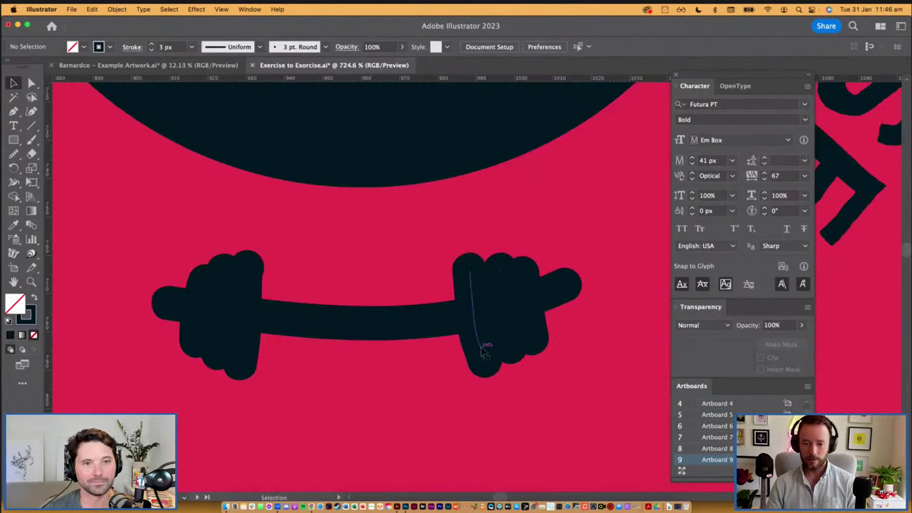
click(502, 313)
click(151, 49)
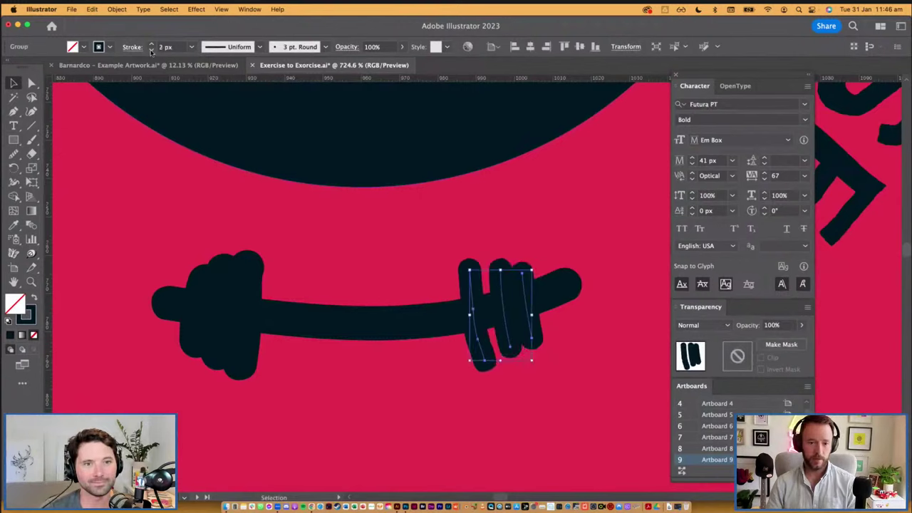
click(467, 396)
Shift the right plate group slightly outwards, ungroup it, and move its outermost plate outwards to open even gaps.
drag(483, 345, 493, 350)
key(shift+super+g)
click(535, 360)
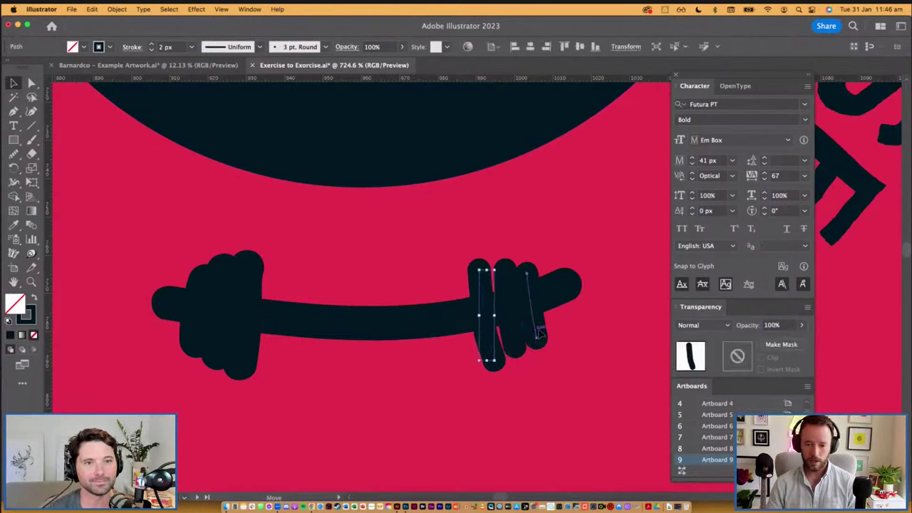
drag(538, 328, 542, 328)
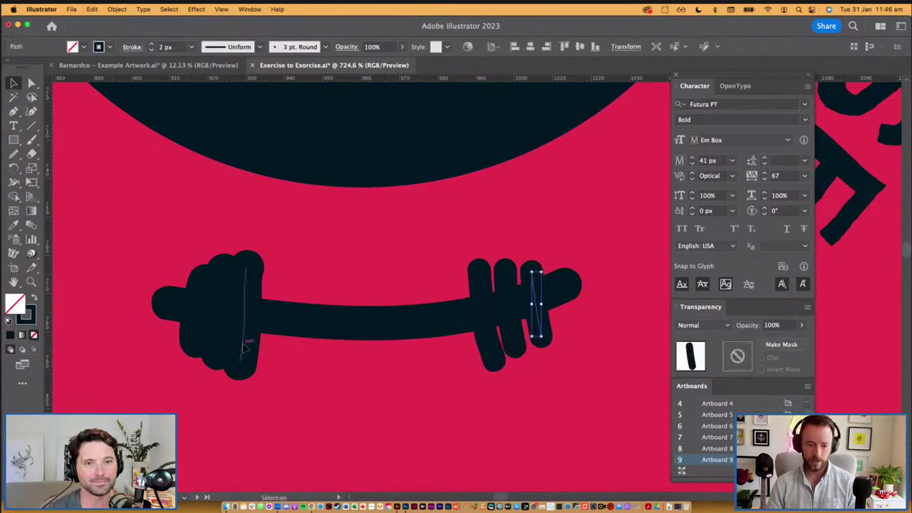
Match the left plate group's stroke to the right plates by sampling one with the Eyedropper, and deselect.
click(244, 346)
key(i)
click(513, 329)
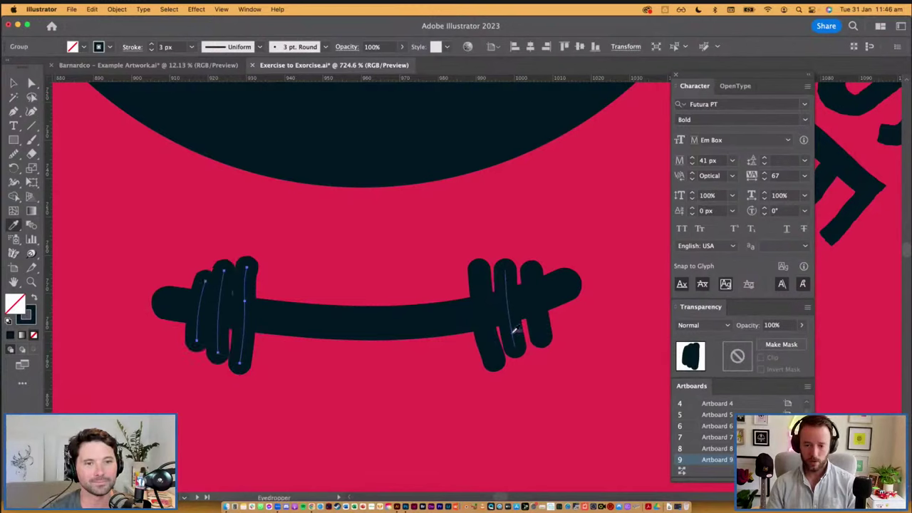
key(v)
click(367, 384)
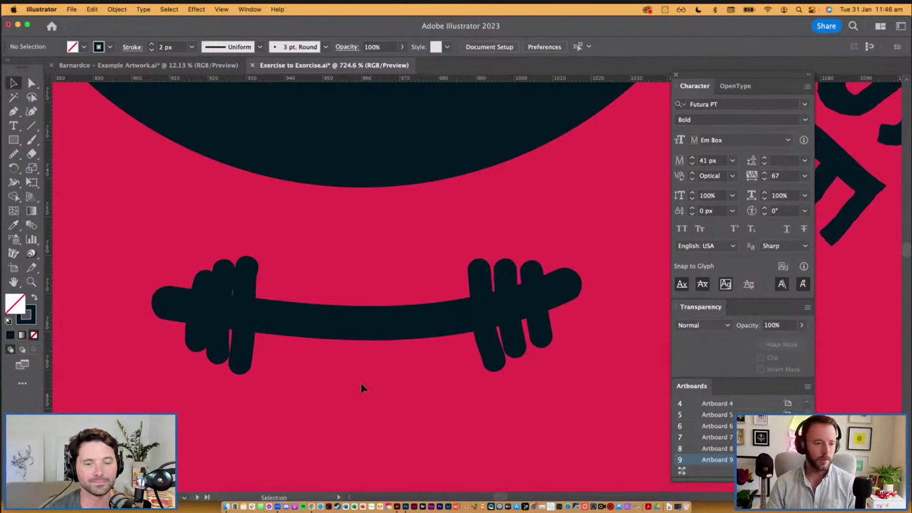
Ungroup the barbell's left plates, move the outer plate outwards, tilt and reposition the middle plate for even gaps, and deselect.
click(199, 332)
key(super+shift+g)
click(216, 329)
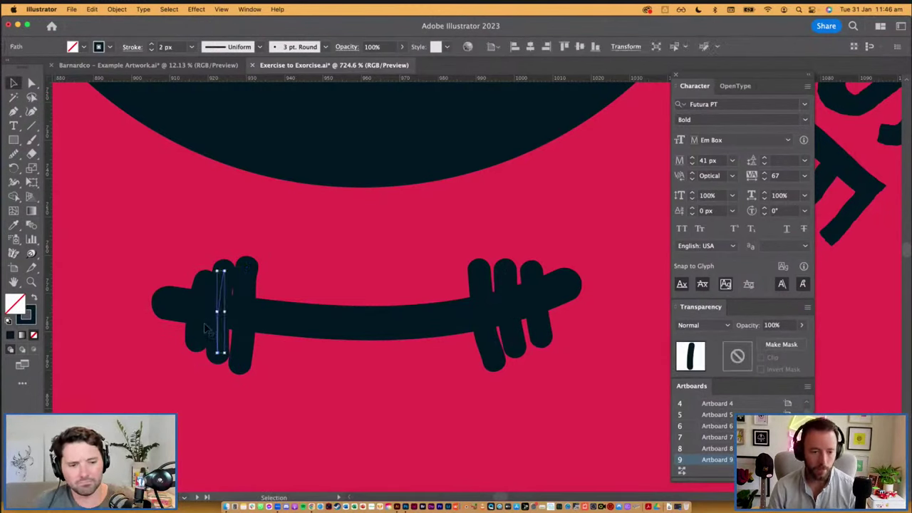
drag(205, 328, 199, 327)
click(220, 345)
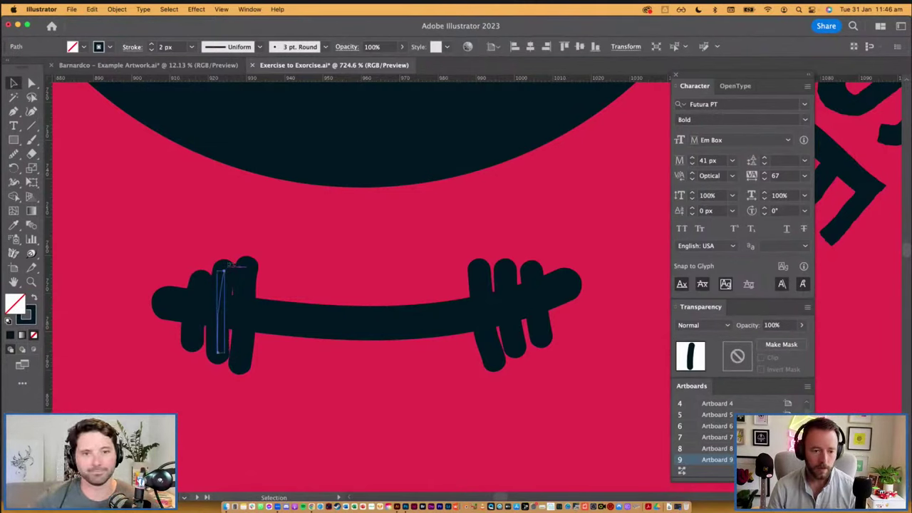
drag(230, 265, 235, 267)
drag(222, 303, 226, 302)
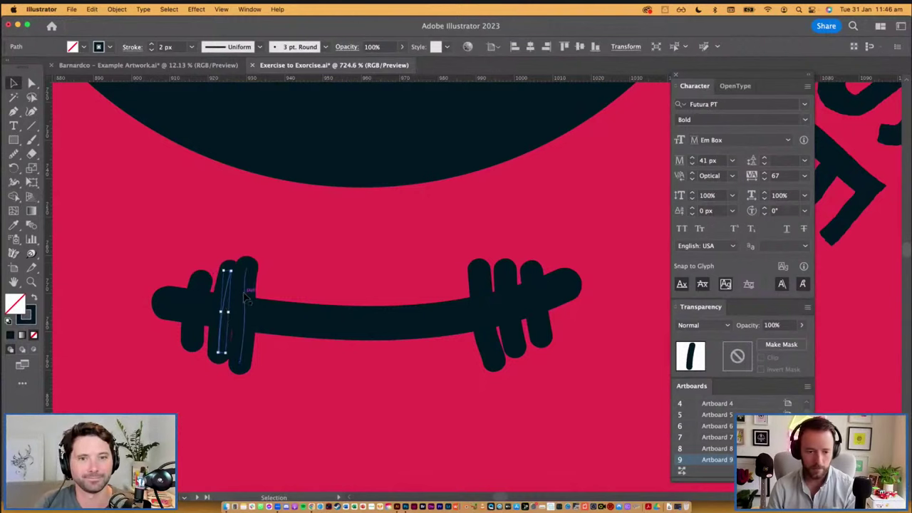
click(245, 296)
click(369, 279)
Duplicate the whole barbell and place the copy outside the red artboard on its right as a backup.
alt+scroll(369, 278, down, 6)
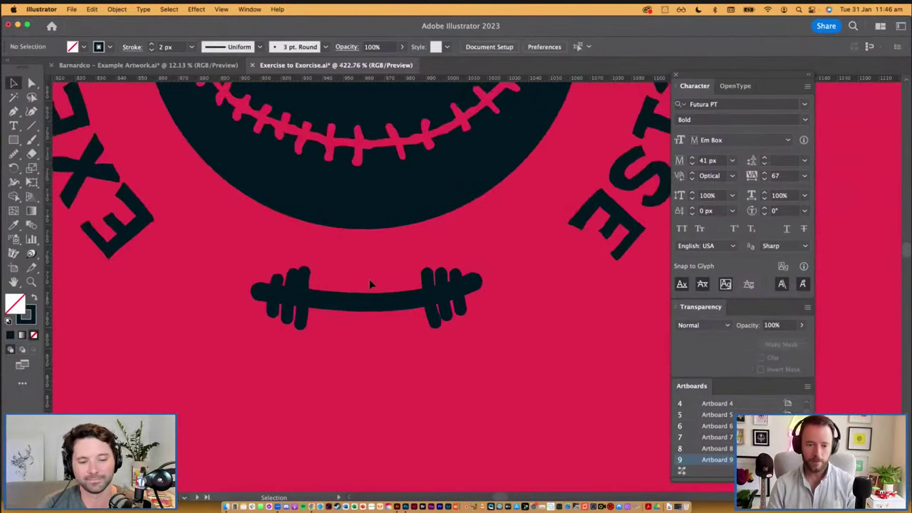
drag(466, 337, 535, 420)
alt+scroll(514, 417, down, 3)
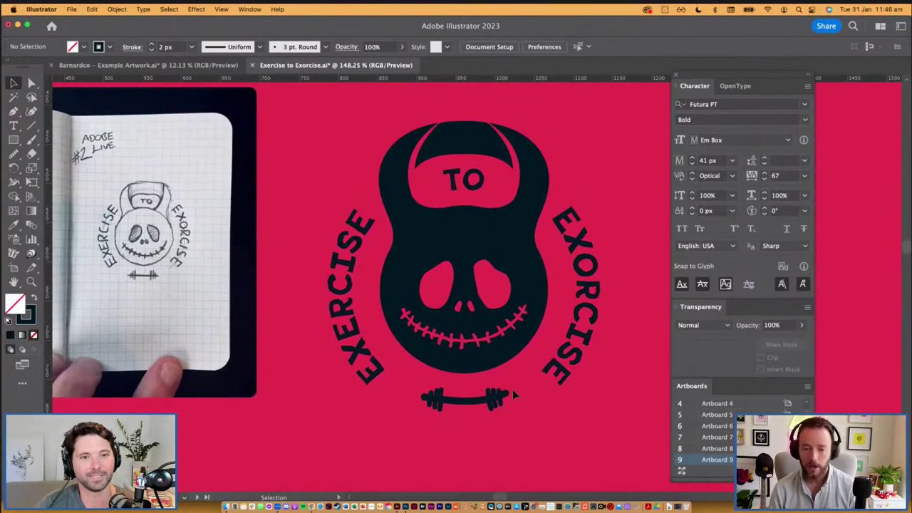
click(509, 394)
alt+scroll(508, 393, down, 4)
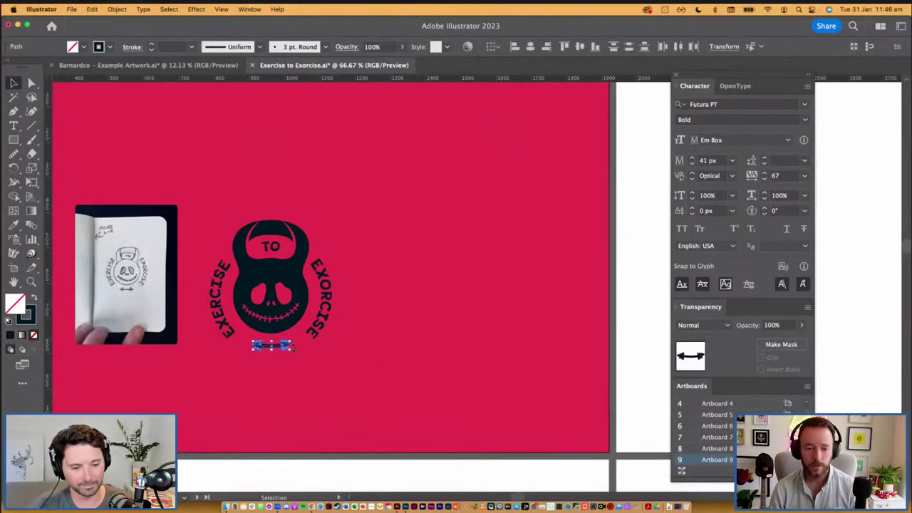
alt+drag(279, 345, 653, 303)
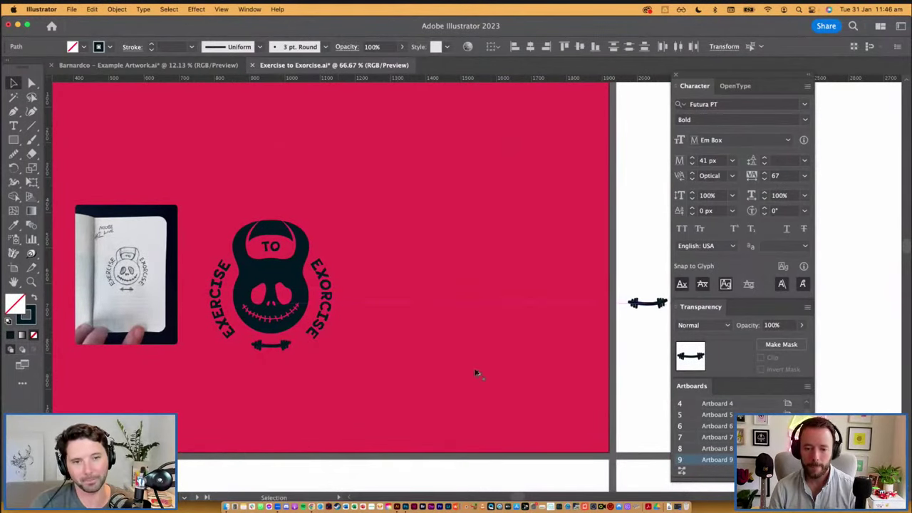
click(476, 372)
Convert the strokes of the barbell beneath the kettlebell to outlines and unite them into a single shape.
alt+scroll(389, 387, up, 4)
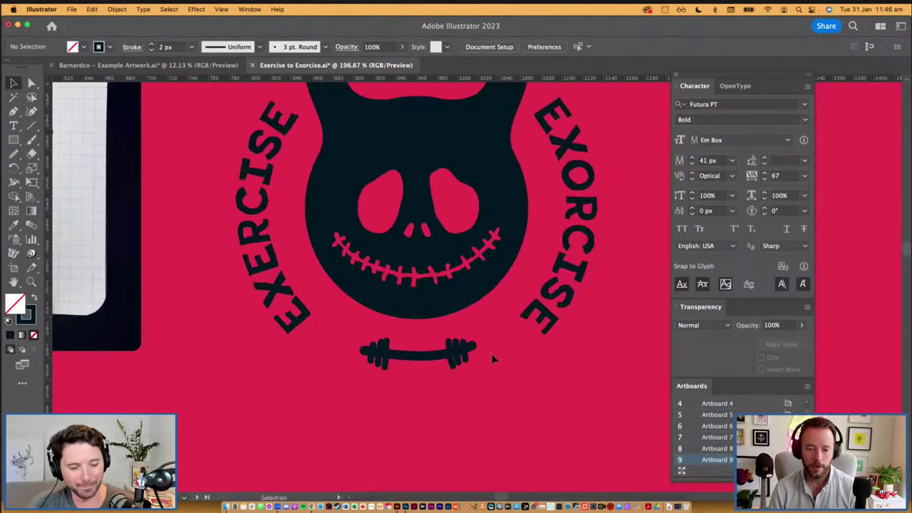
drag(493, 358, 496, 337)
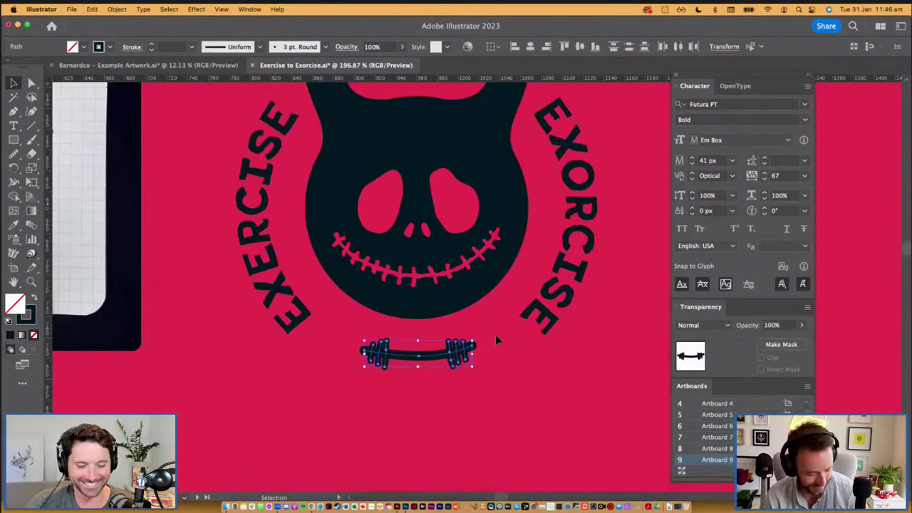
key(super+shift+o)
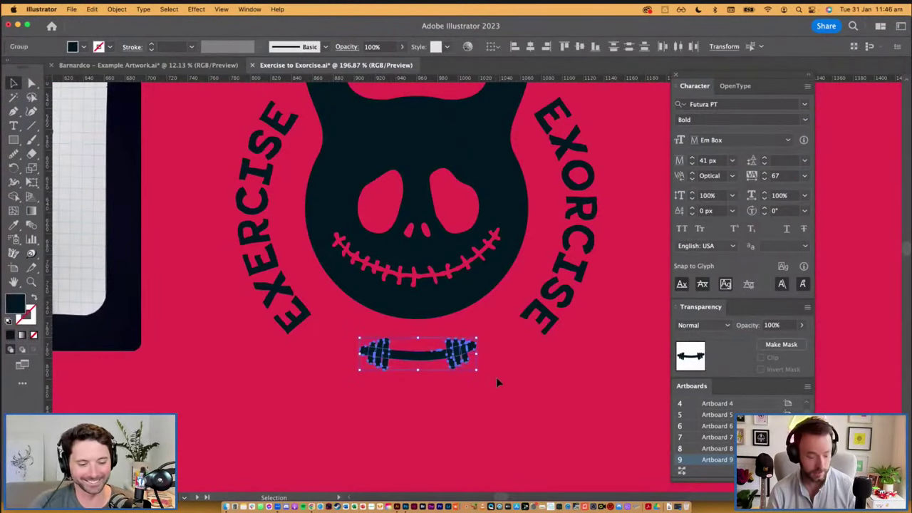
click(497, 383)
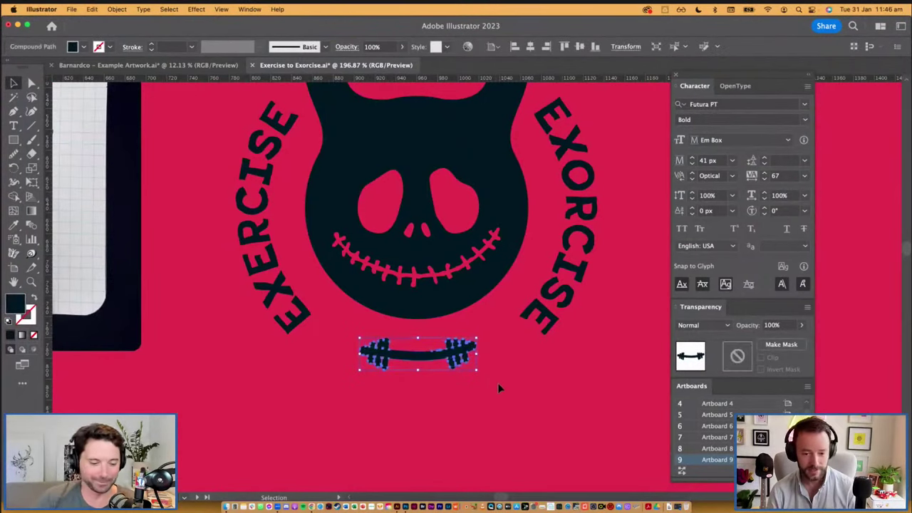
click(423, 361)
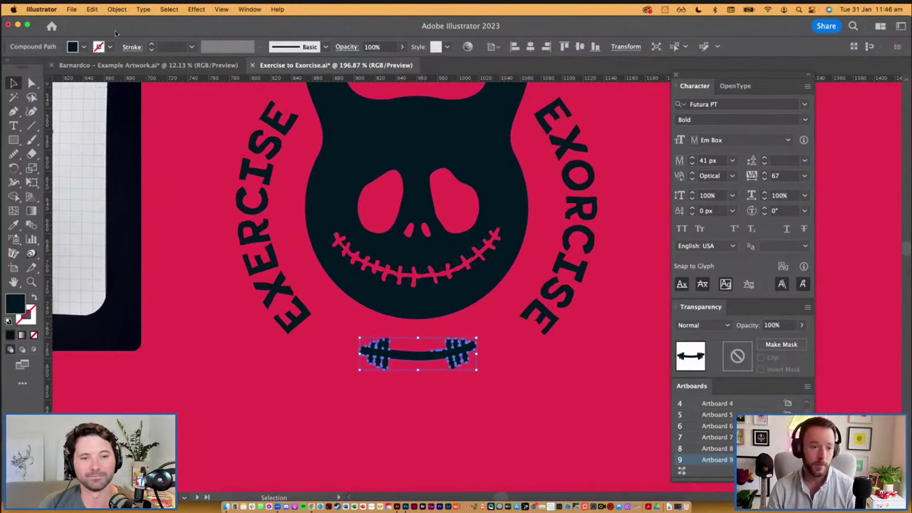
Select the kettlebell artwork and display its fill colour's hex value.
scroll(436, 389, down, 3)
drag(442, 365, 444, 375)
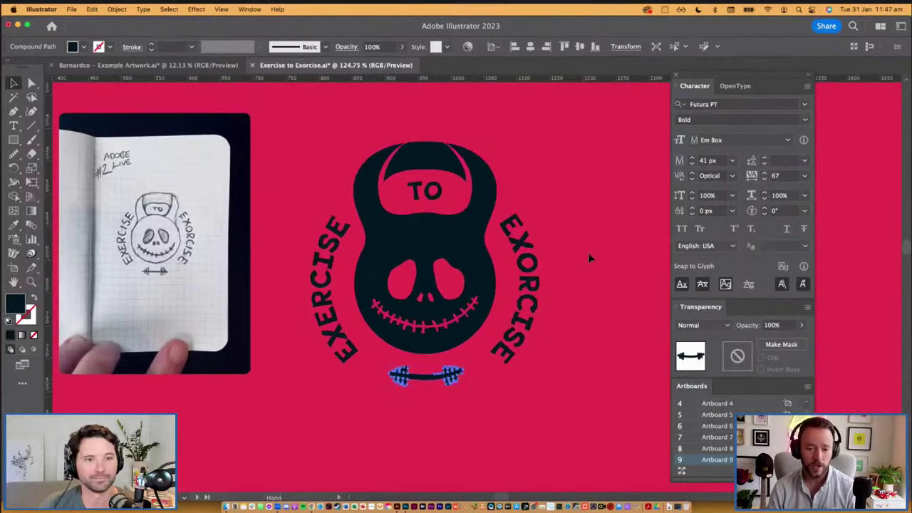
click(588, 254)
click(442, 381)
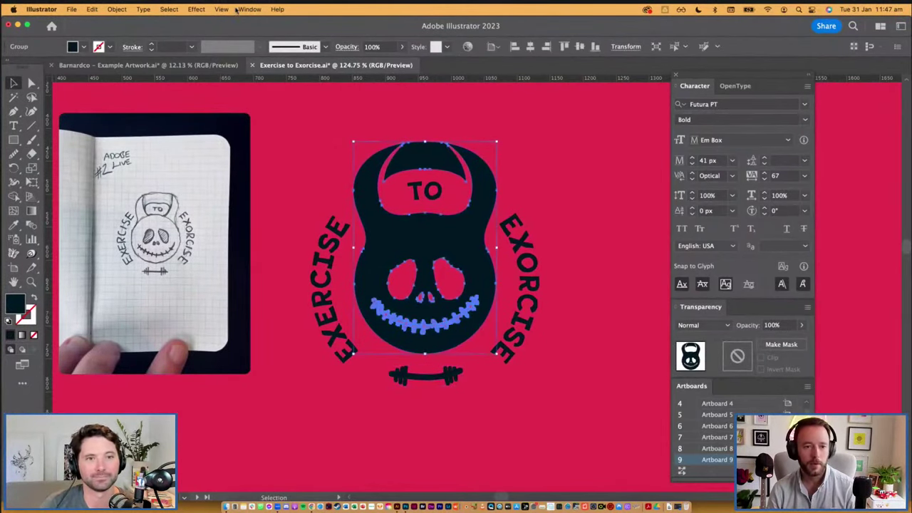
click(243, 10)
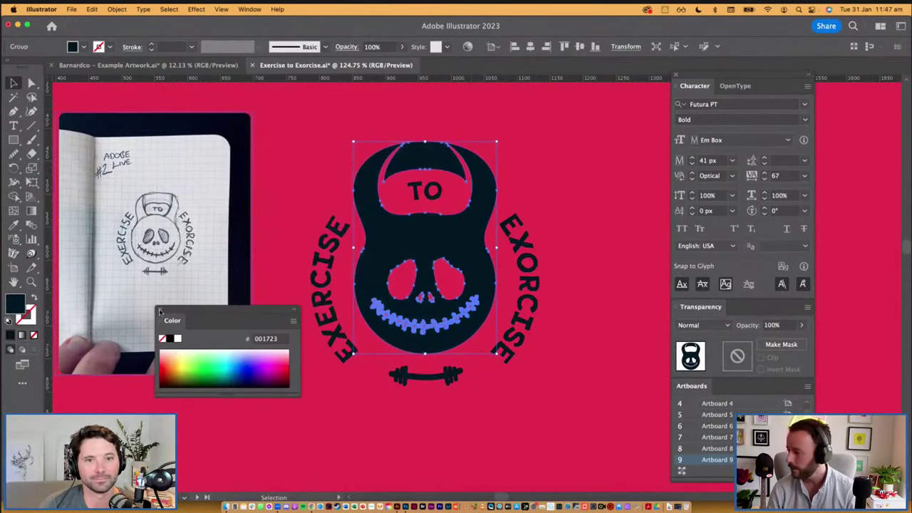
click(293, 325)
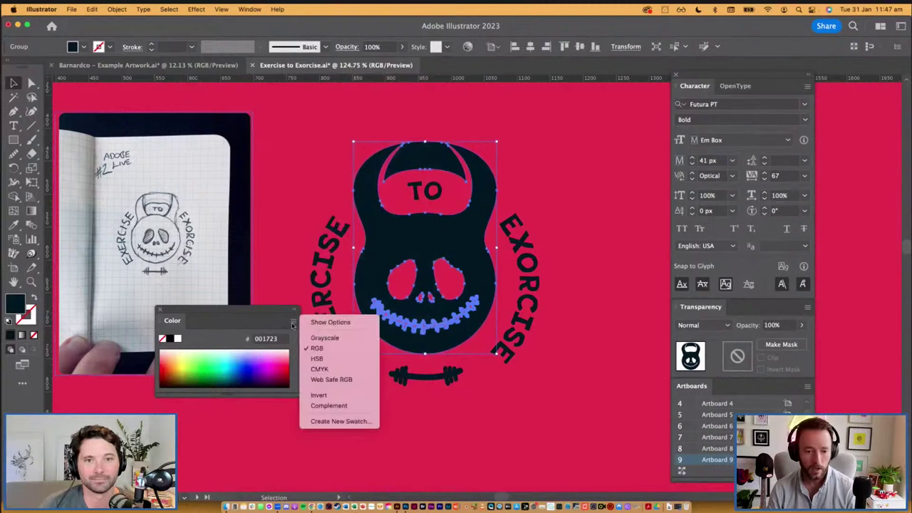
click(152, 297)
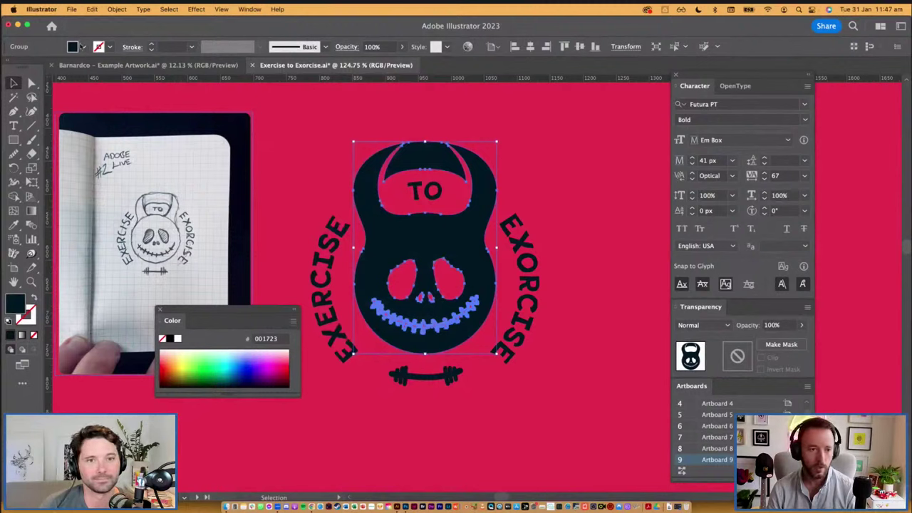
Save the kettlebell's dark navy fill, R=0 G=23 B=35, as a new global process colour swatch.
click(83, 46)
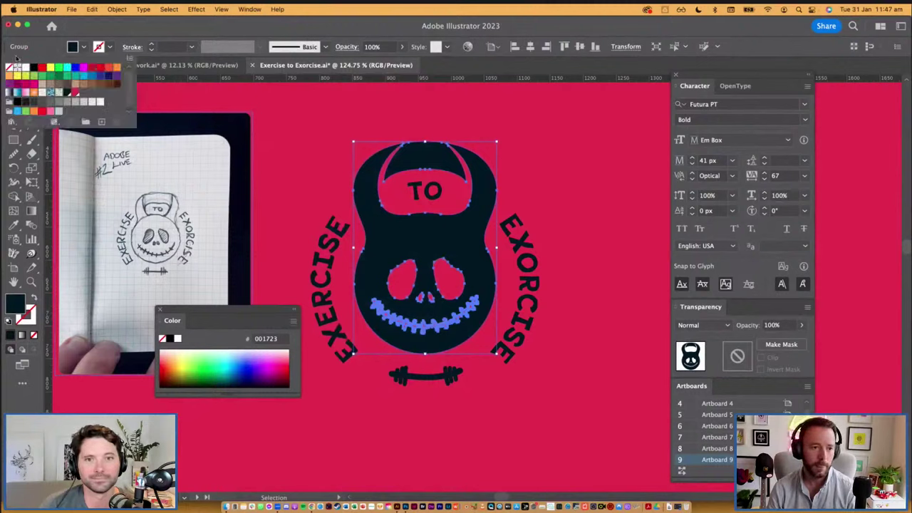
click(17, 56)
click(84, 47)
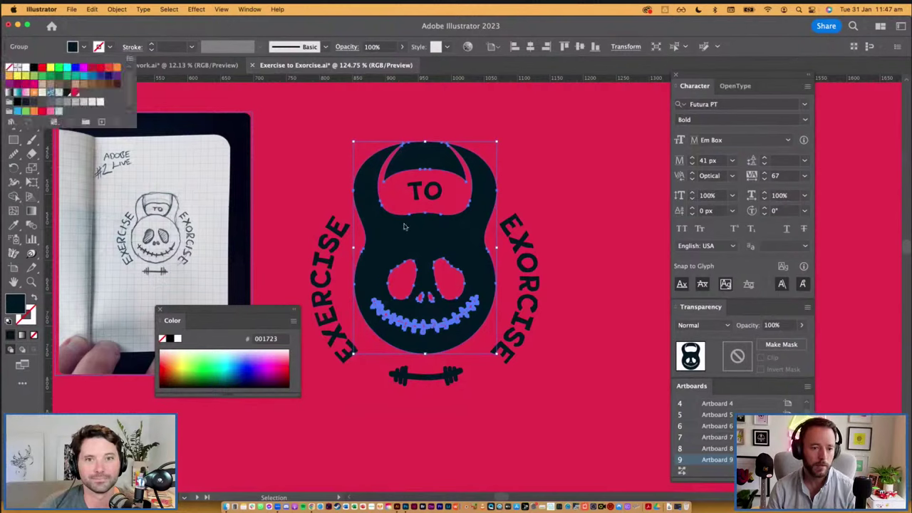
click(101, 122)
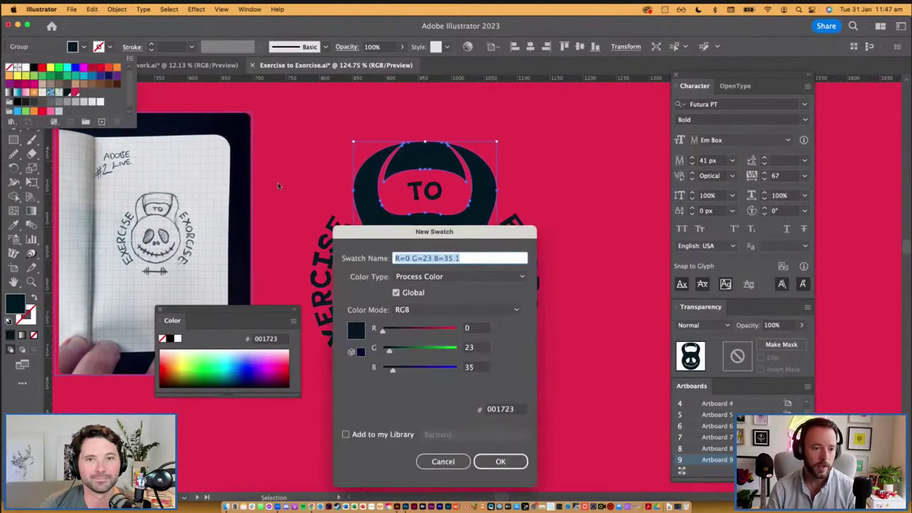
drag(458, 237, 603, 181)
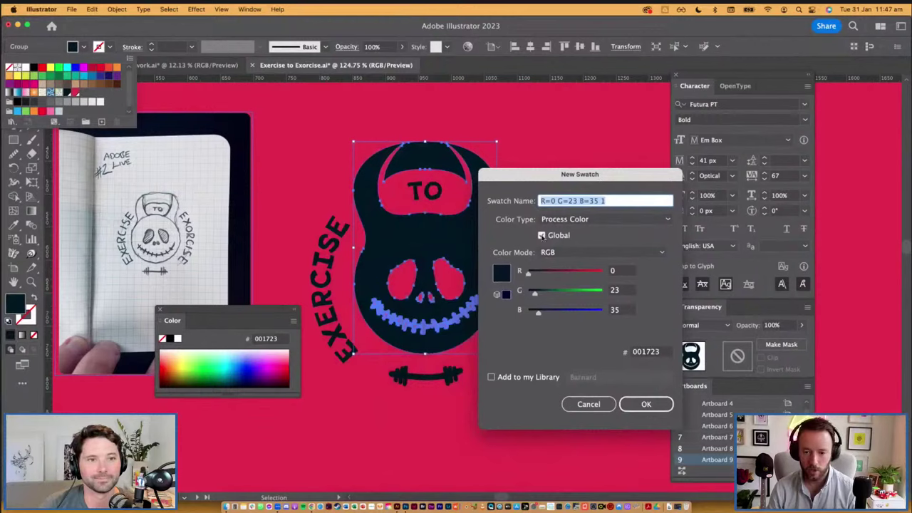
click(645, 404)
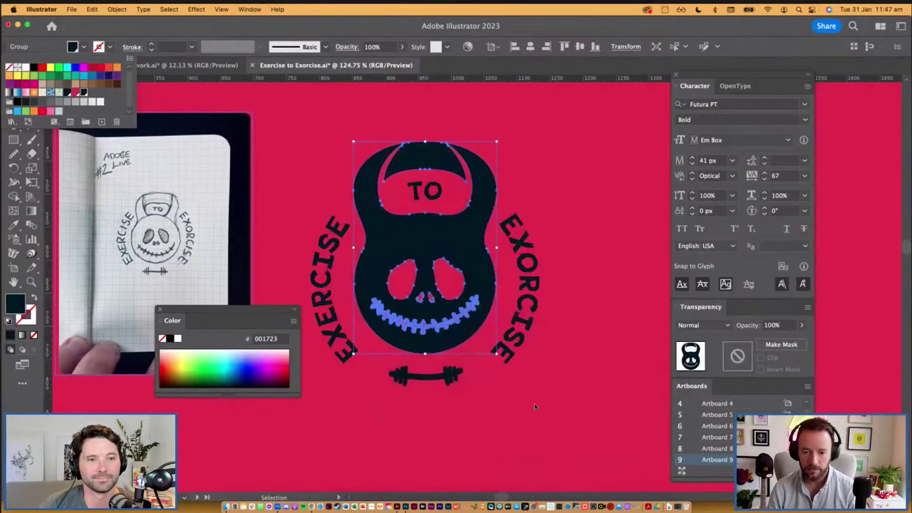
Apply the new global navy swatch to the barbell and the words EXERCISE and EXORCISE, and deselect them.
click(450, 372)
click(449, 374)
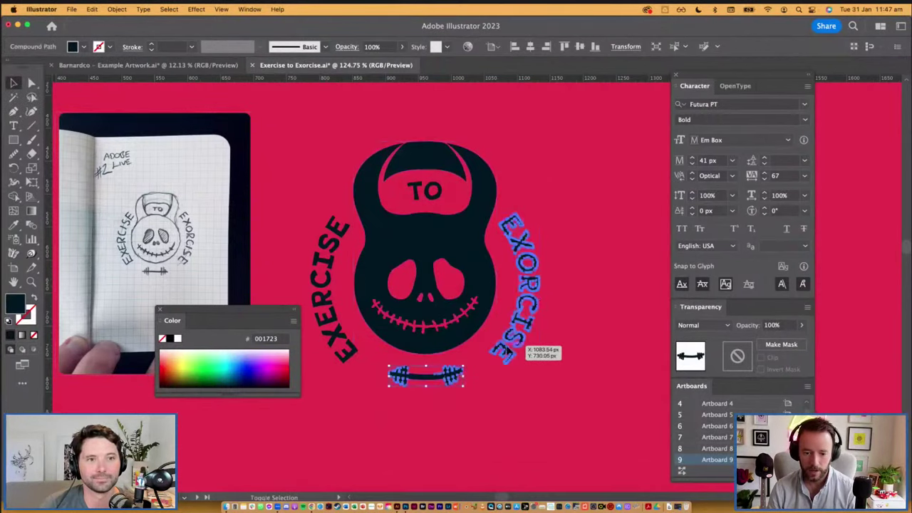
shift+click(508, 351)
shift+click(341, 321)
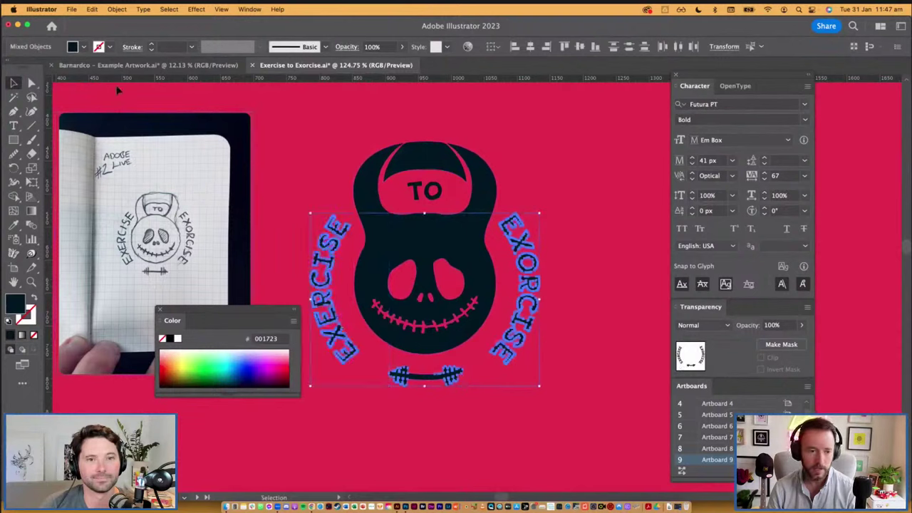
click(83, 47)
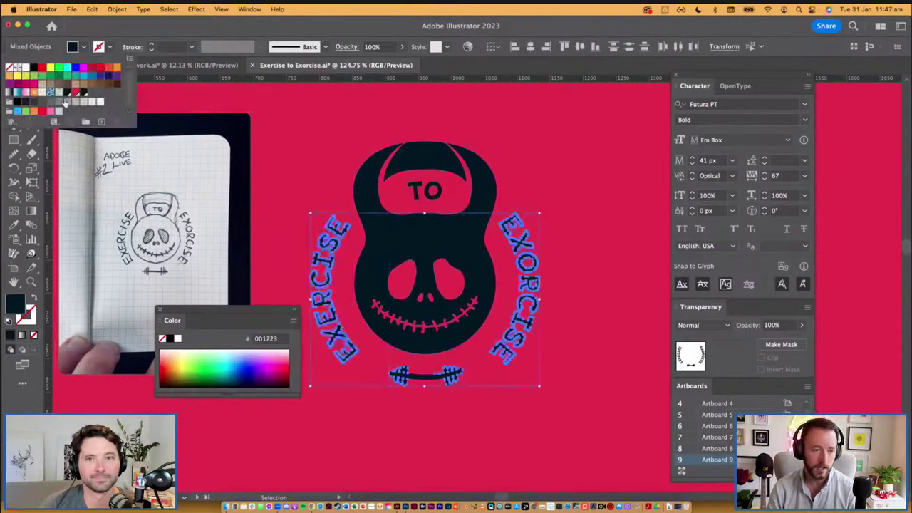
click(643, 168)
click(605, 210)
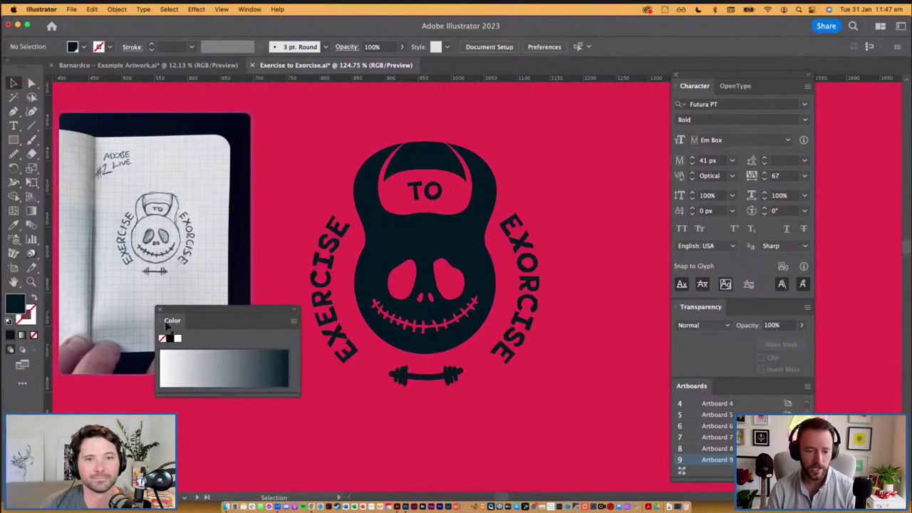
Preview the global navy swatch with its red value at 55 across the logo, and restore the original navy.
drag(166, 326, 138, 361)
click(84, 48)
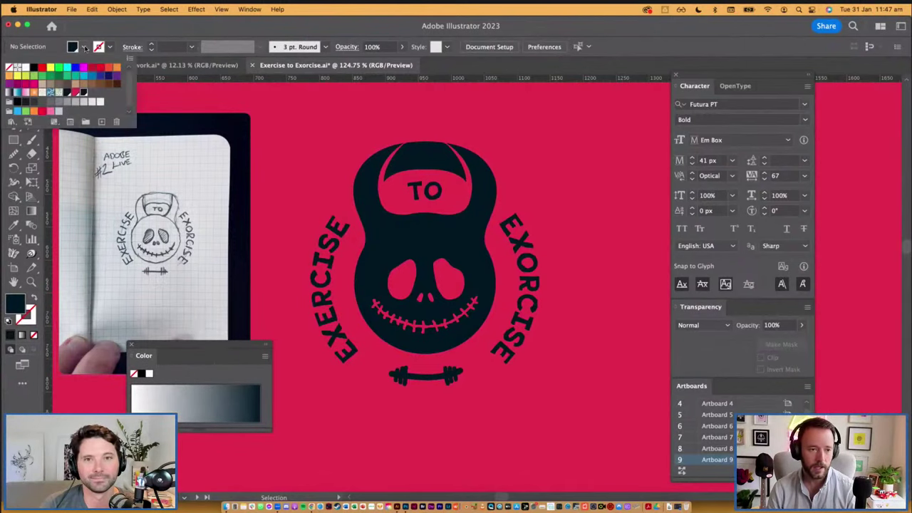
double_click(84, 93)
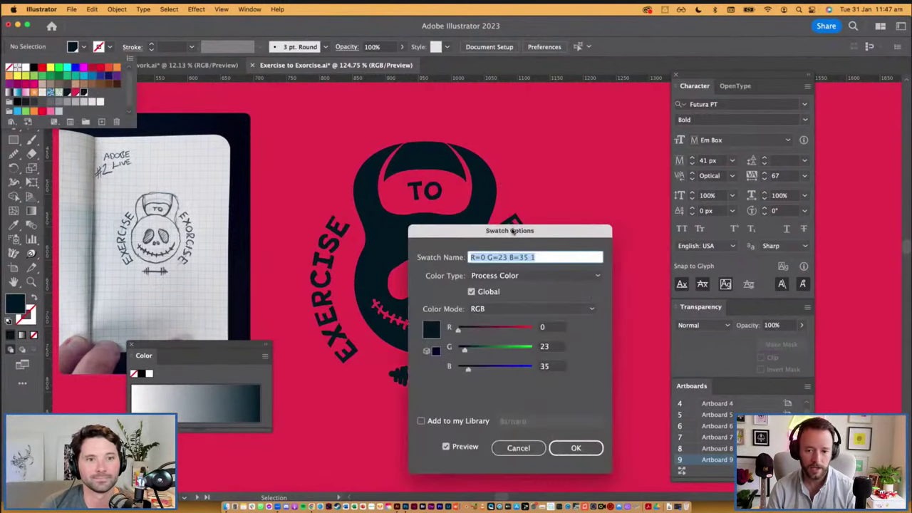
drag(513, 231, 704, 160)
mouse_move(650, 262)
mouse_down()
mouse_move(694, 264)
mouse_move(637, 260)
mouse_up()
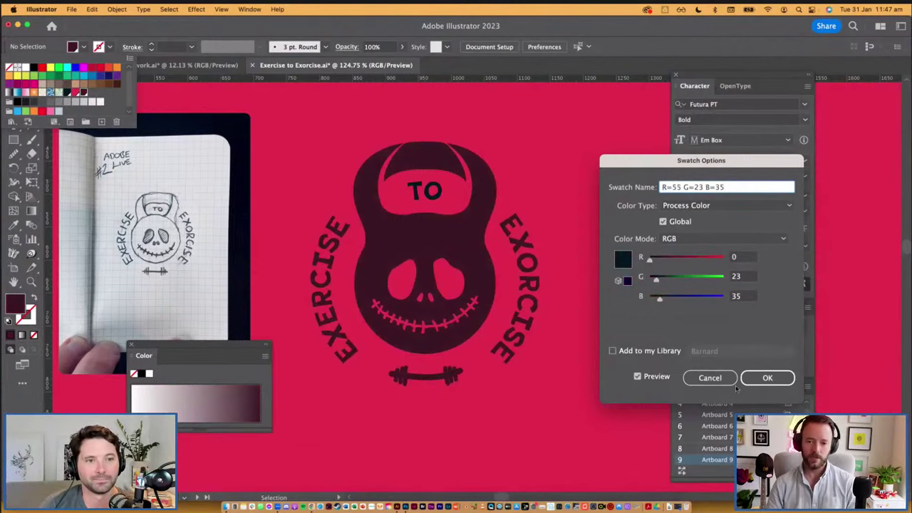
key(Return)
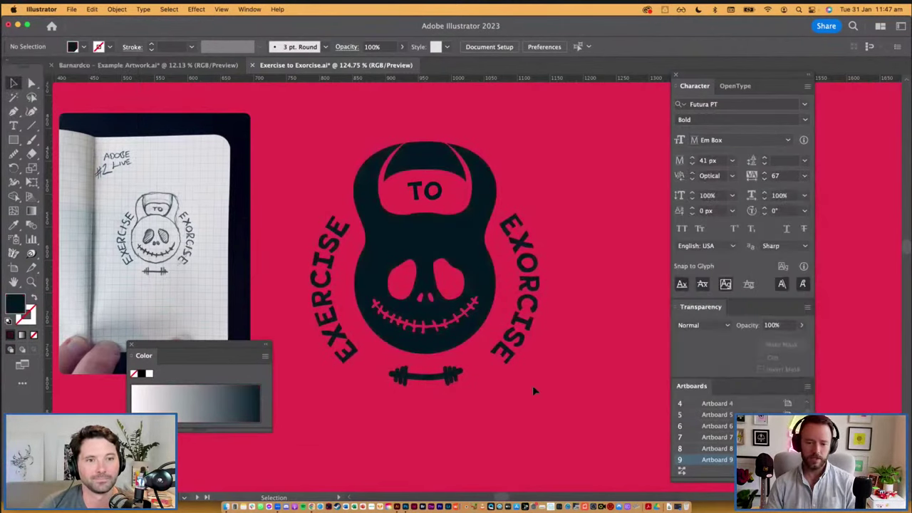
Examine the logo at 100% zoom, including the barbell's placement beneath the kettlebell.
scroll(532, 385, down, 5)
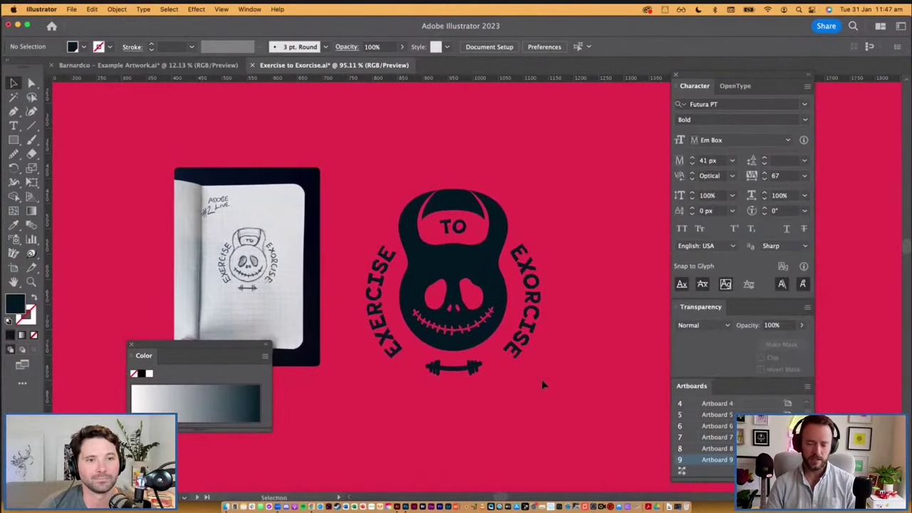
scroll(545, 378, down, 2)
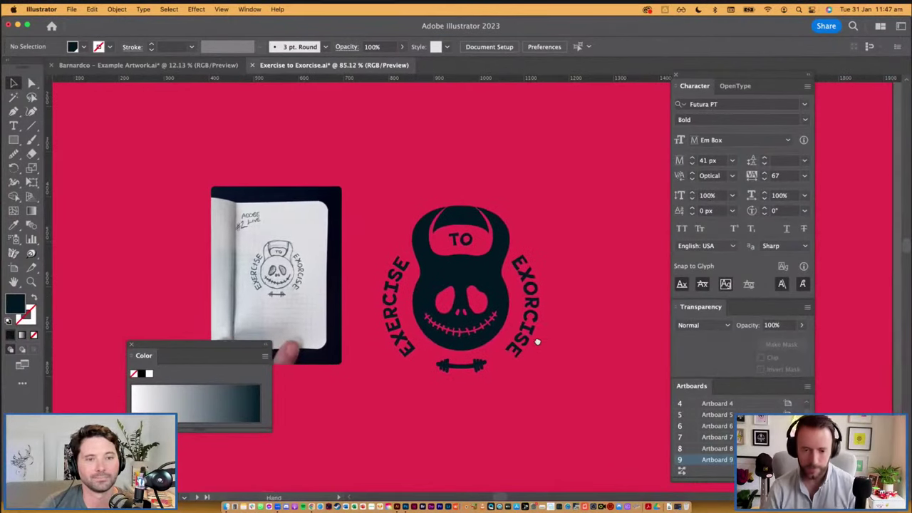
scroll(537, 342, down, 2)
key(super+1)
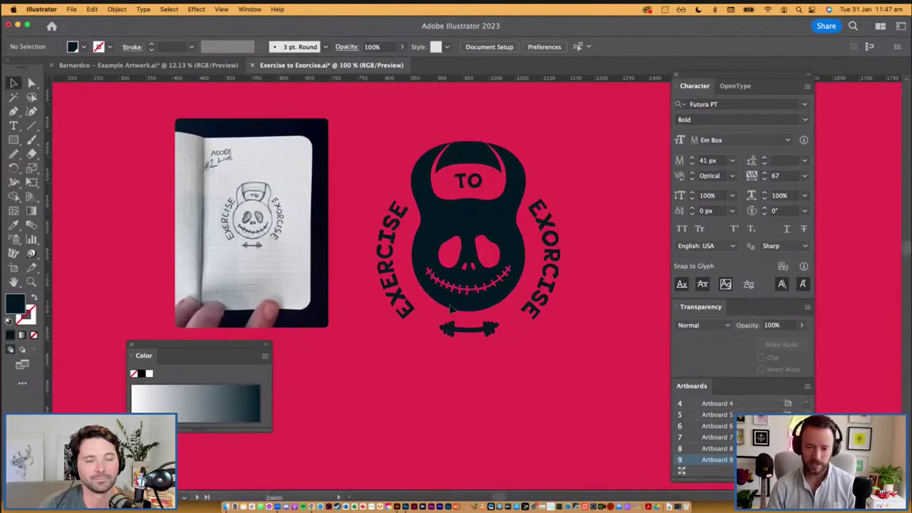
drag(543, 367, 509, 389)
click(459, 356)
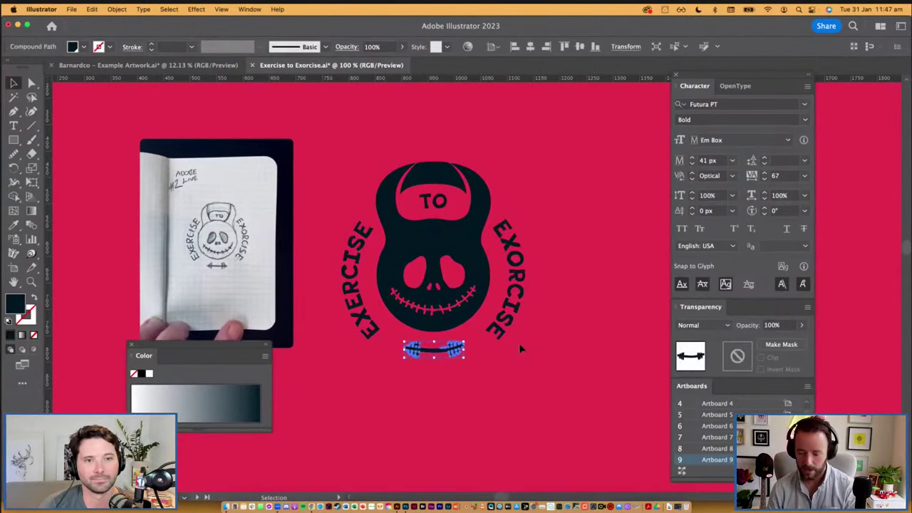
click(515, 354)
Nudge the word TO slightly down inside the kettlebell's handle opening and deselect it.
click(438, 203)
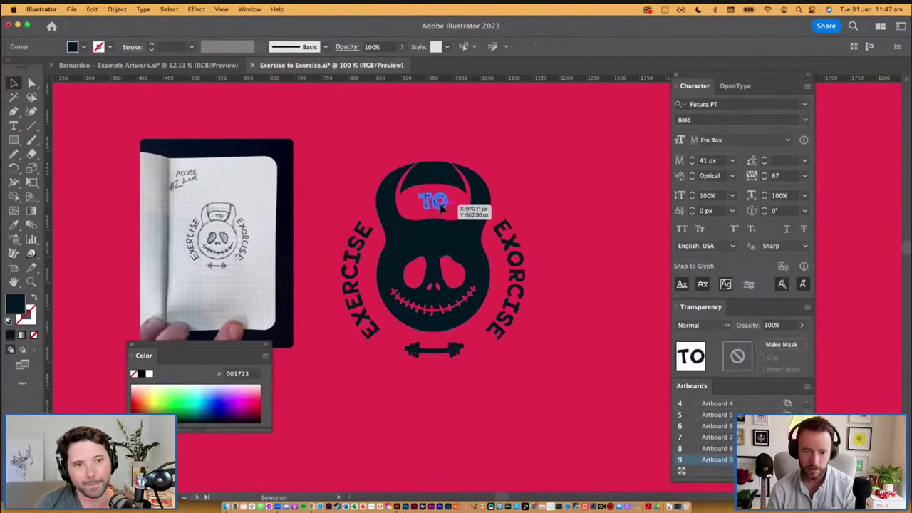
key(Down)
key(Down)
key(Down)
key(Down)
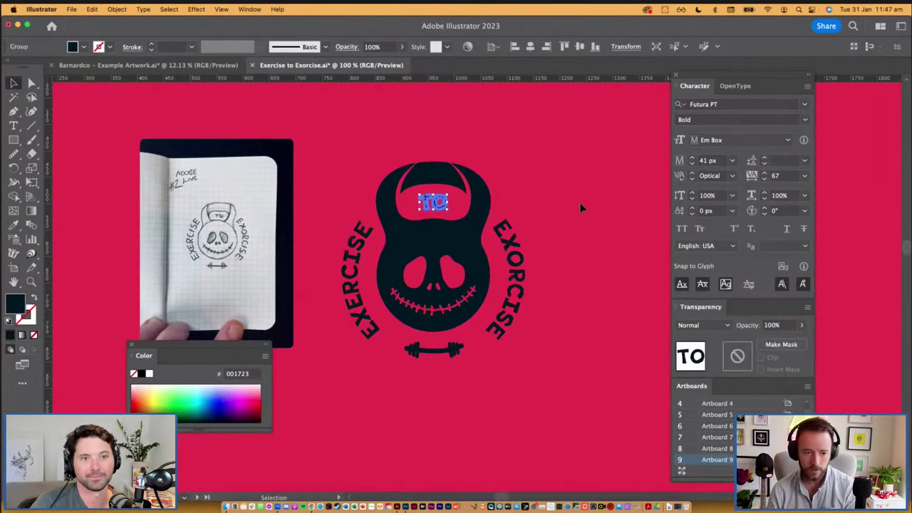
click(582, 246)
Group all parts of the logo, centre it vertically on the red artboard, and deselect.
scroll(580, 258, down, 1)
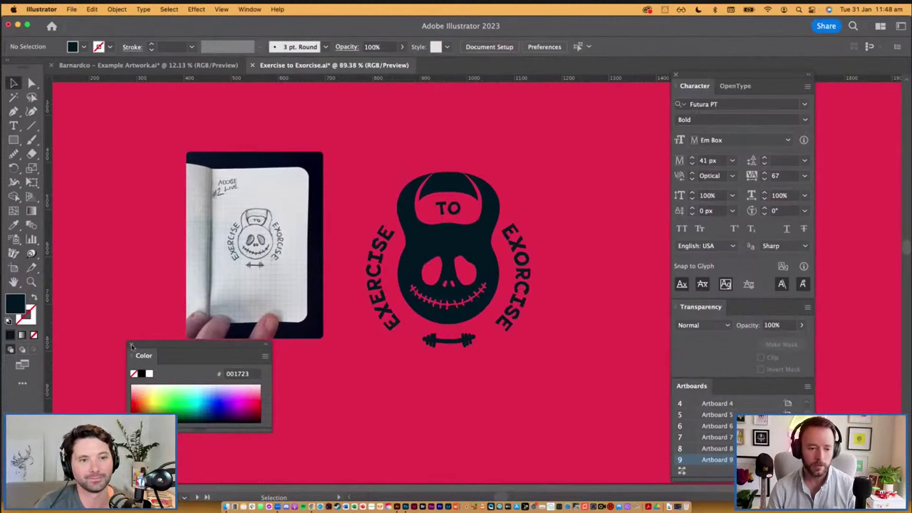
click(382, 375)
scroll(385, 377, down, 3)
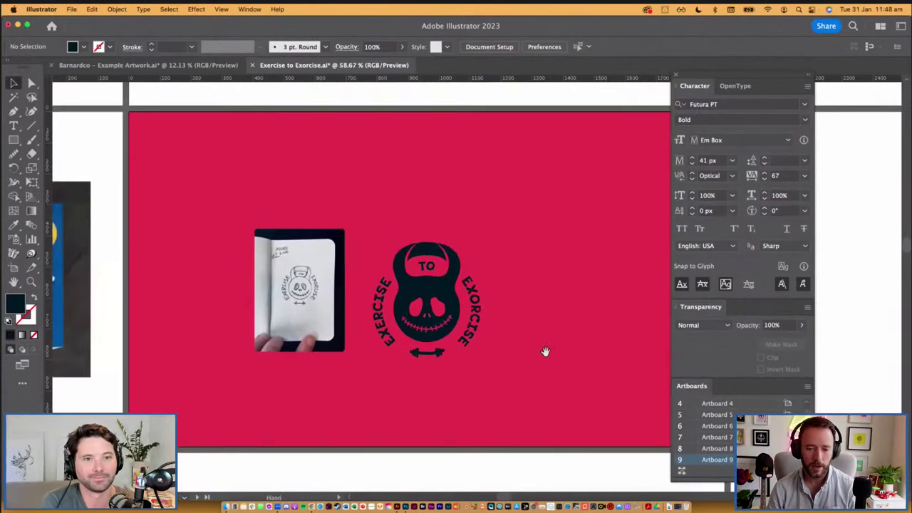
drag(532, 358, 523, 354)
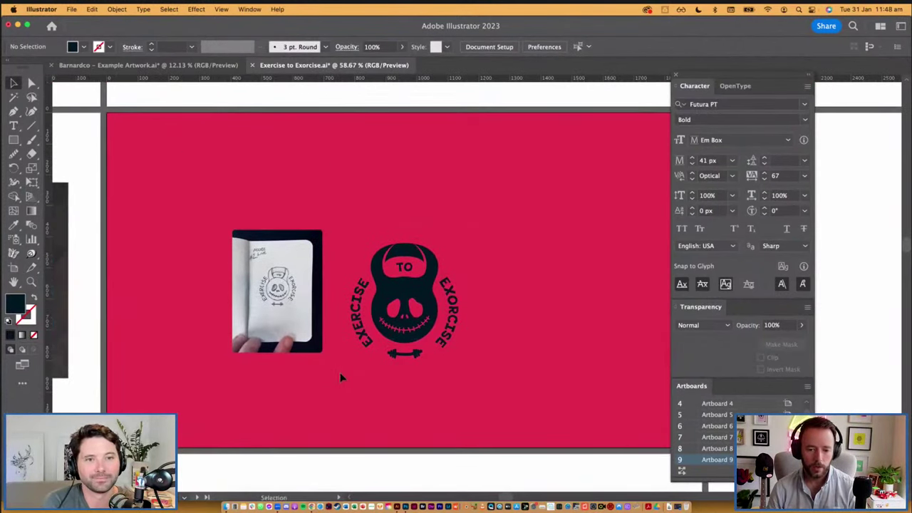
drag(339, 373, 340, 373)
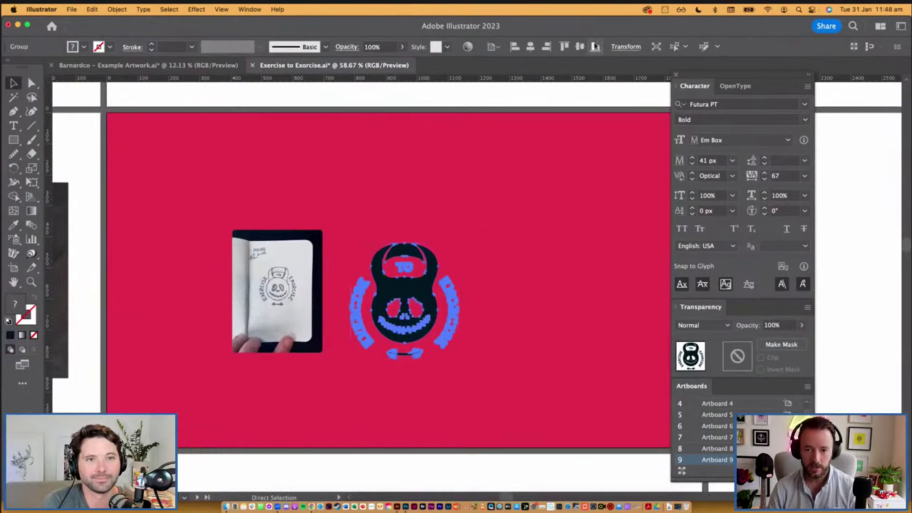
click(595, 46)
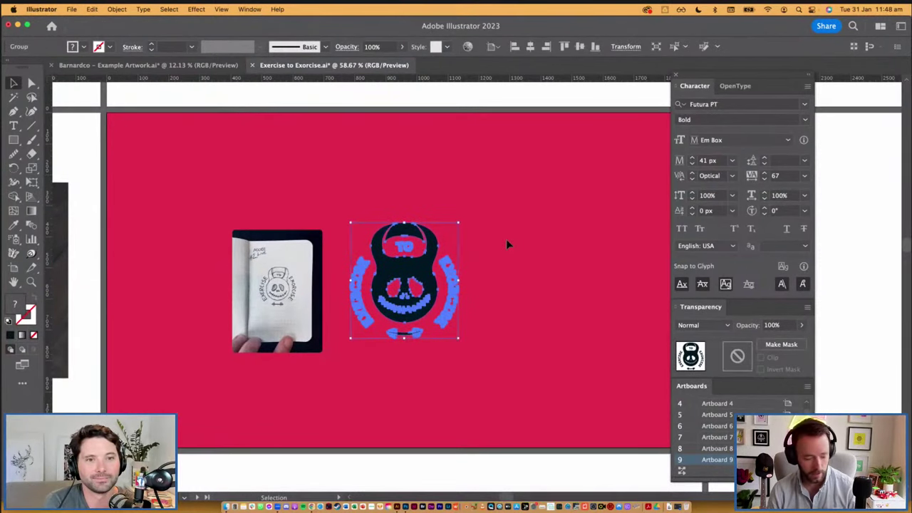
key(shift+super+a)
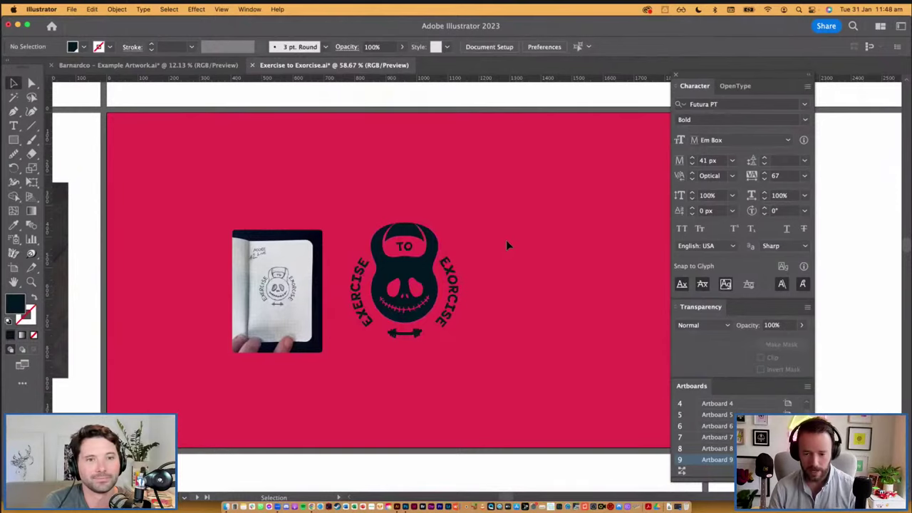
Copy the upper grunge texture image beneath the two colour dots on the POSTER CUT NEUE REGULAR artboard.
scroll(507, 240, down, 5)
drag(519, 206, 367, 251)
drag(539, 223, 373, 273)
click(483, 151)
click(482, 152)
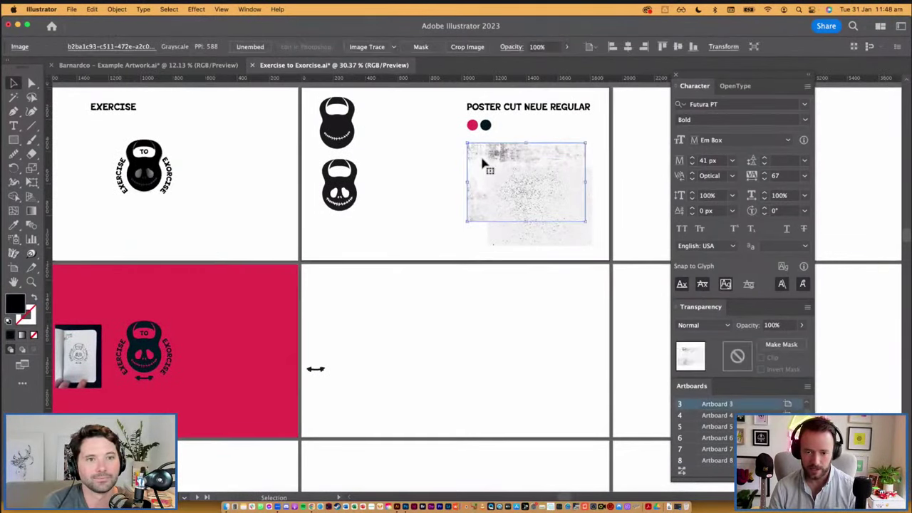
Move the sketch photo away from the logo into the upper-left corner of the red artboard.
scroll(419, 297, left, 5)
scroll(420, 297, down, 2)
drag(443, 350, 496, 370)
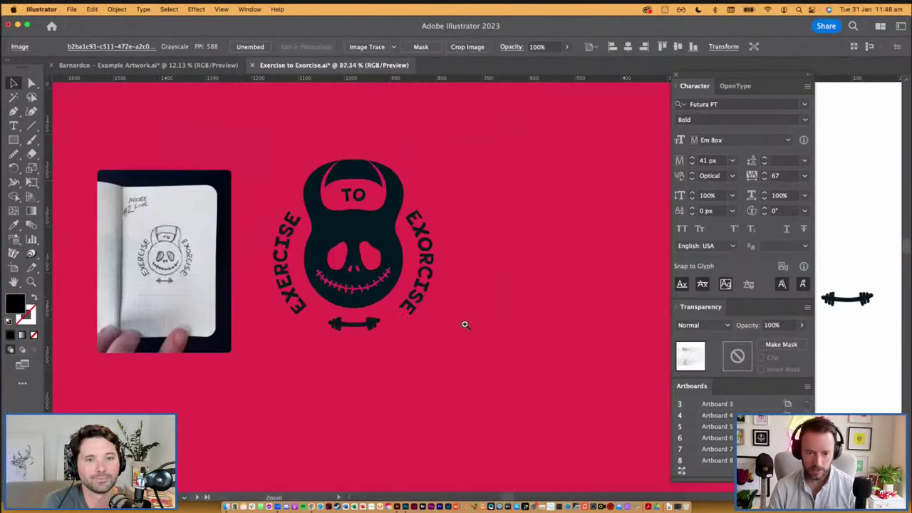
drag(337, 172, 446, 381)
key(super+minus)
key(super+minus)
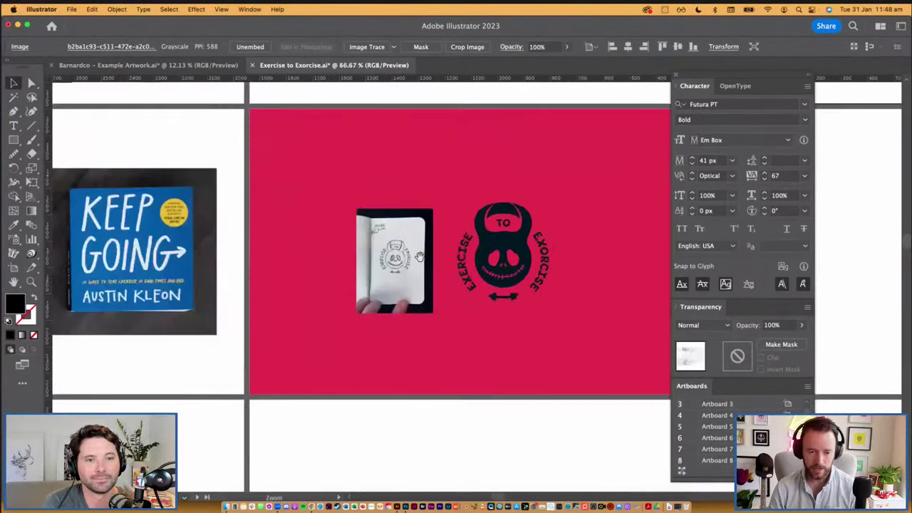
mouse_move(417, 259)
mouse_down()
mouse_move(411, 351)
mouse_move(305, 132)
mouse_up()
Hide the floating panels to clear the space around the logo, and deselect the sketch photo.
mouse_move(495, 378)
mouse_down()
mouse_move(389, 345)
mouse_move(529, 404)
mouse_up()
drag(609, 377, 632, 381)
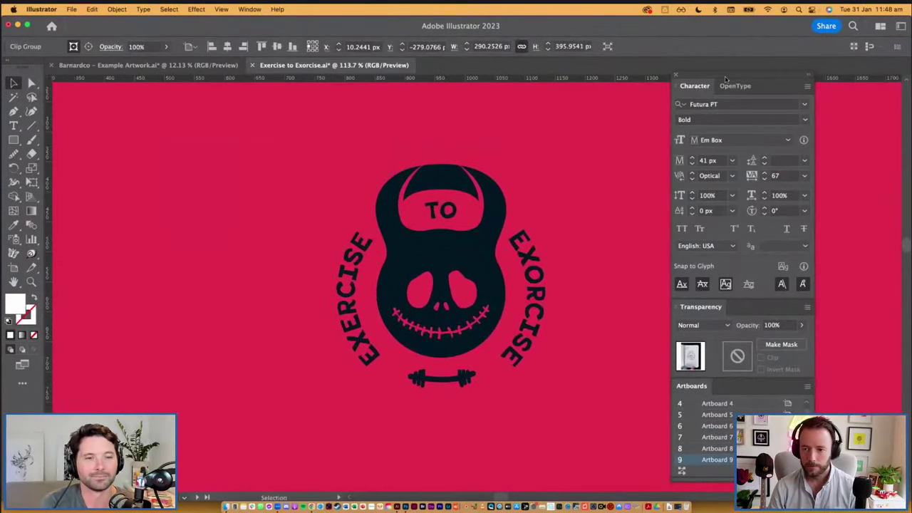
key(shift+Tab)
scroll(592, 258, up, 2)
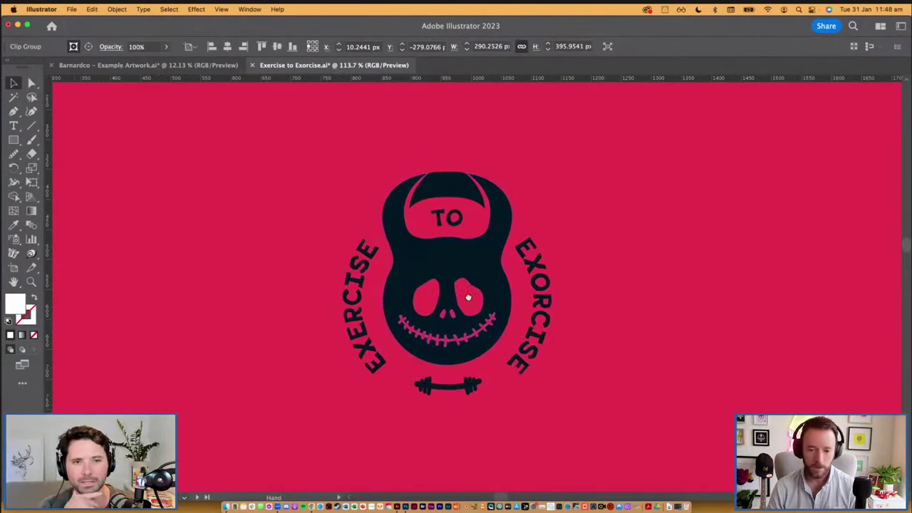
click(591, 259)
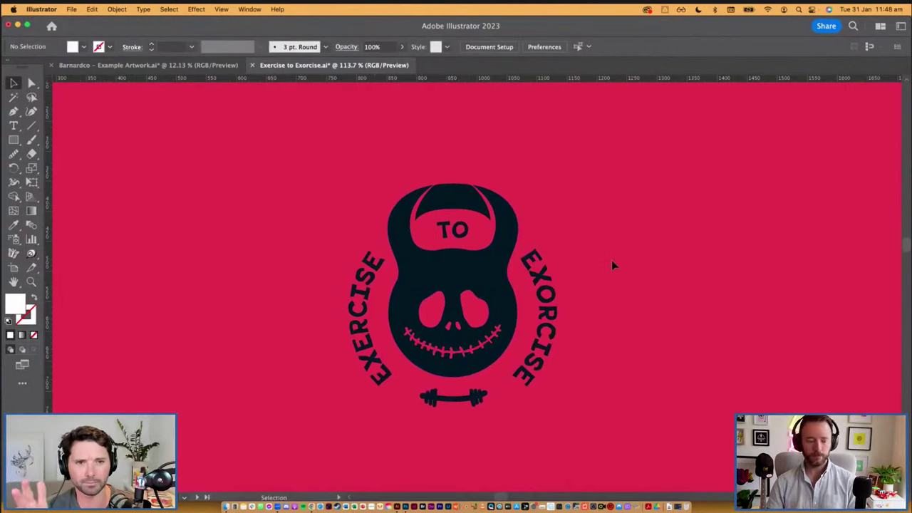
Unite all shapes of the grouped logo using the Pathfinder.
click(550, 295)
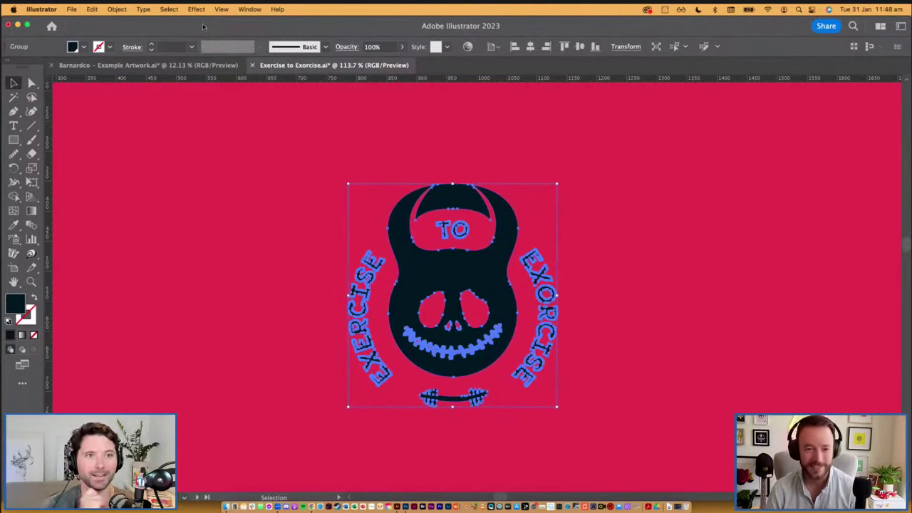
click(246, 9)
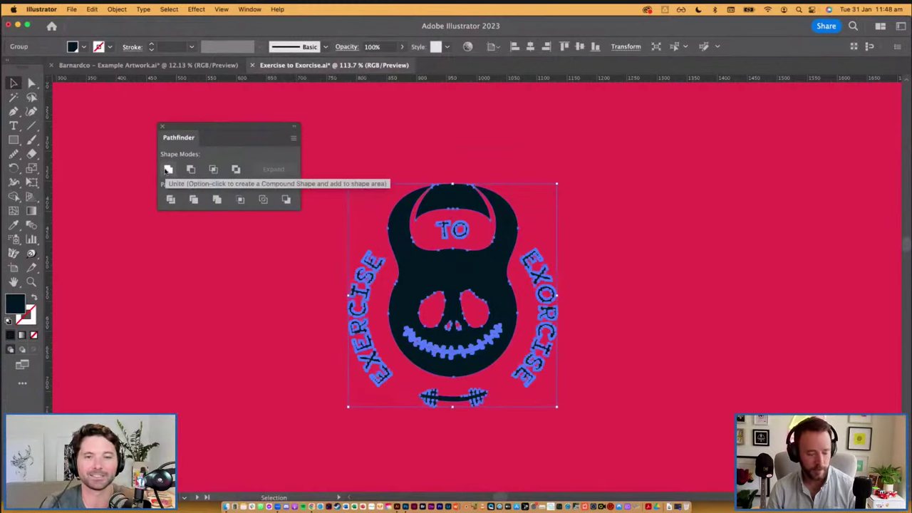
click(168, 170)
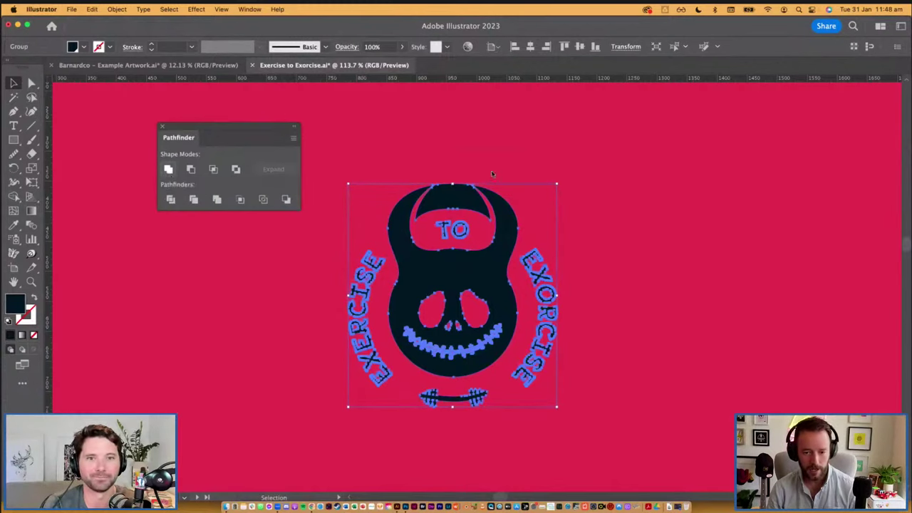
Paste the copied grunge texture image over the logo on the red artboard.
click(516, 255)
key(super+v)
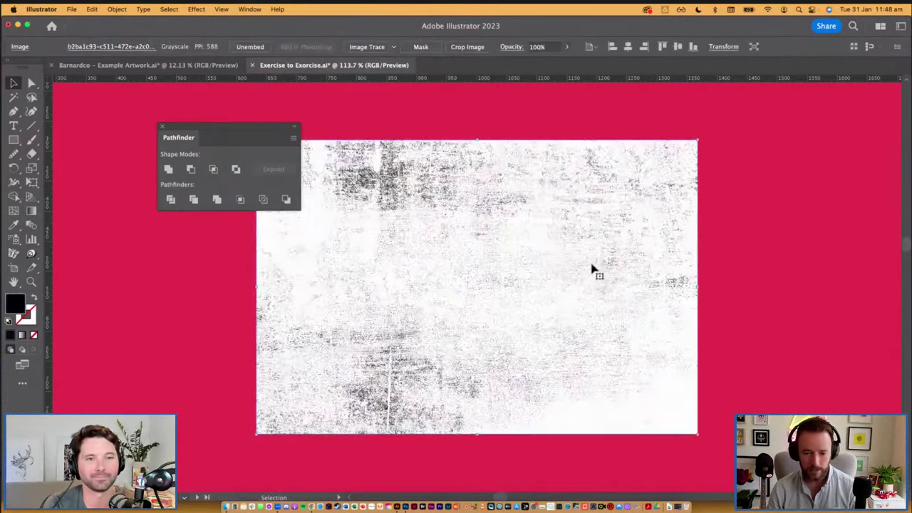
Move the grunge texture so it roughly centres over the logo, and select it together with the logo artwork.
drag(592, 269, 560, 283)
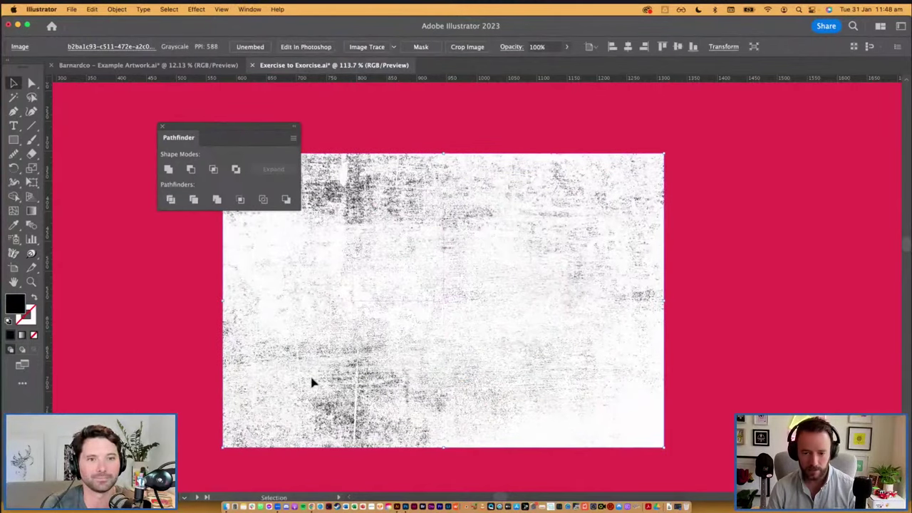
key(super+a)
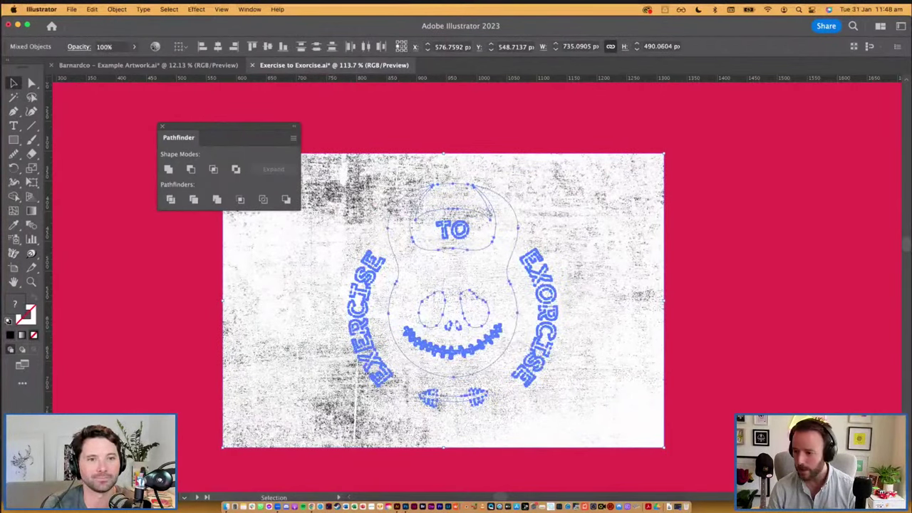
click(251, 10)
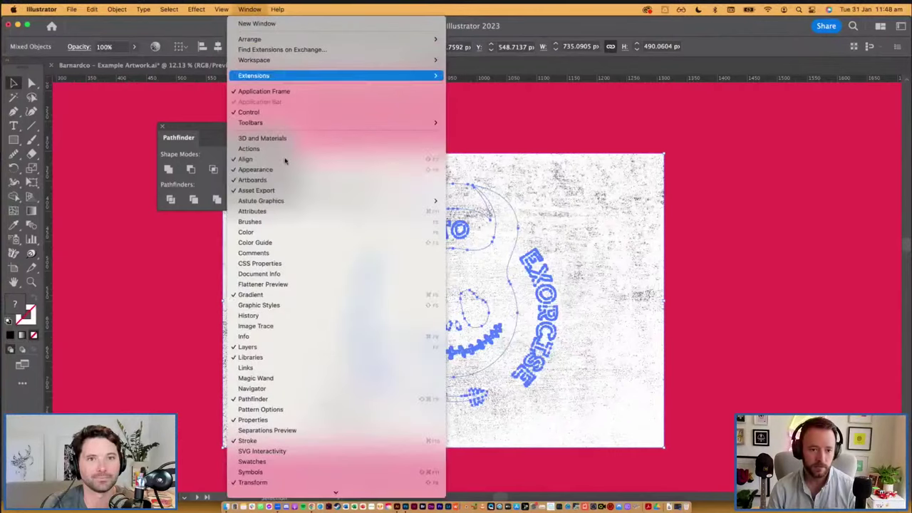
click(884, 361)
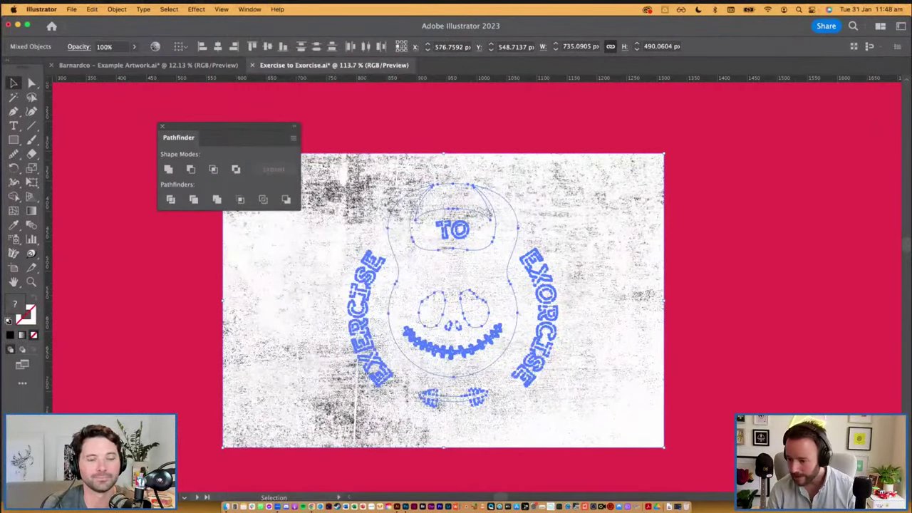
Close the floating Pathfinder and Appearance panels to clear the space around the selected artwork.
key(shift+F6)
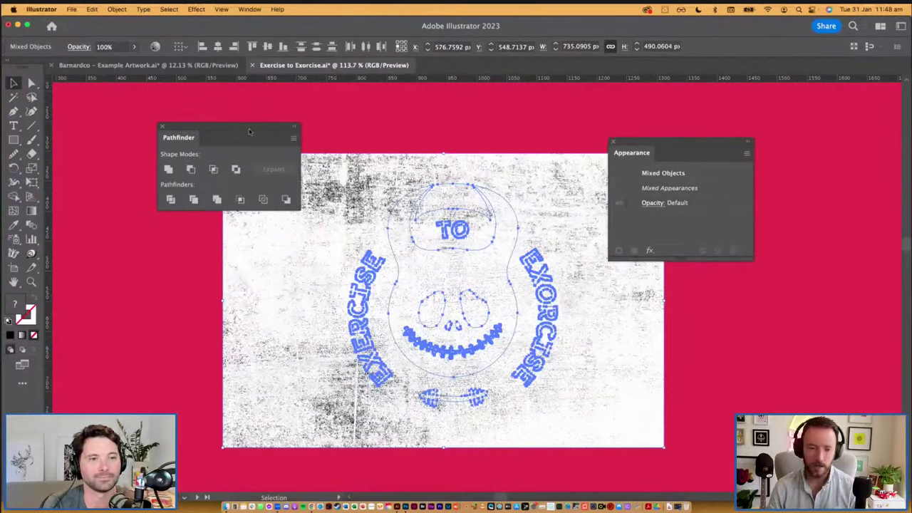
click(162, 126)
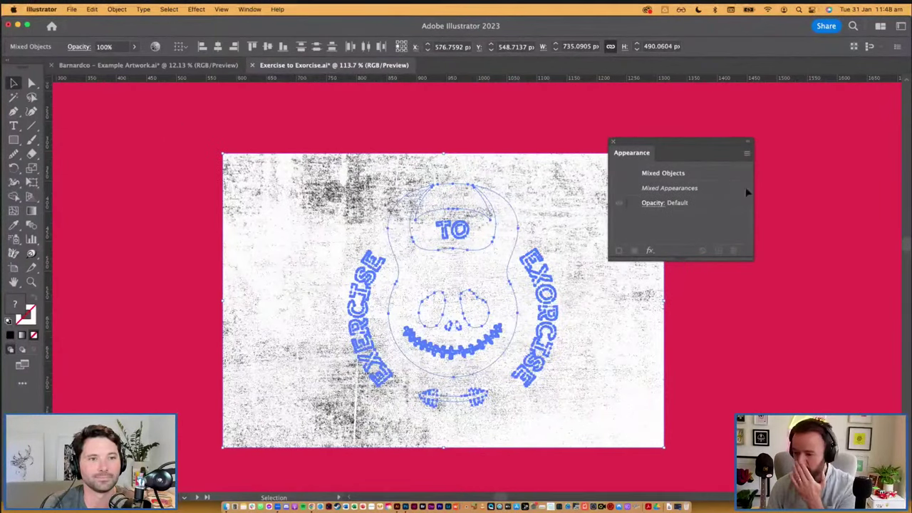
click(612, 141)
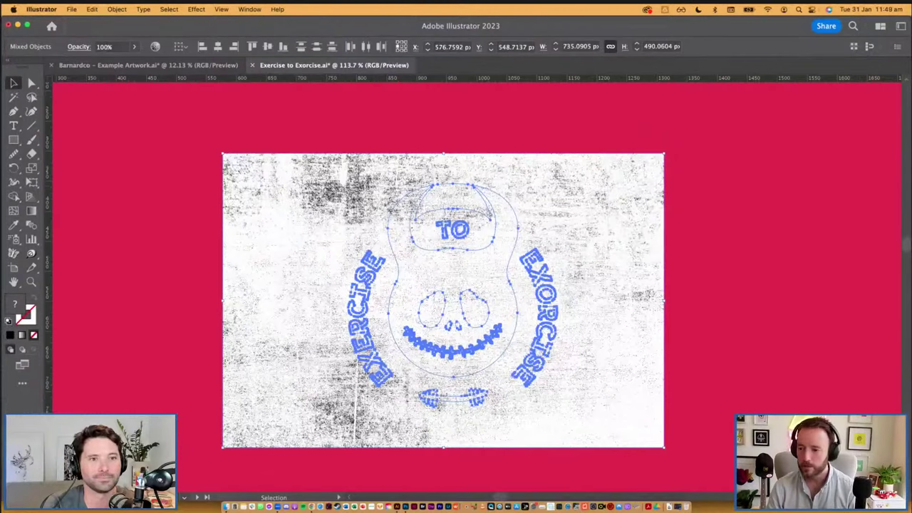
Make an opacity mask on the logo from the grunge texture, and deselect the artwork.
key(super+shift+F10)
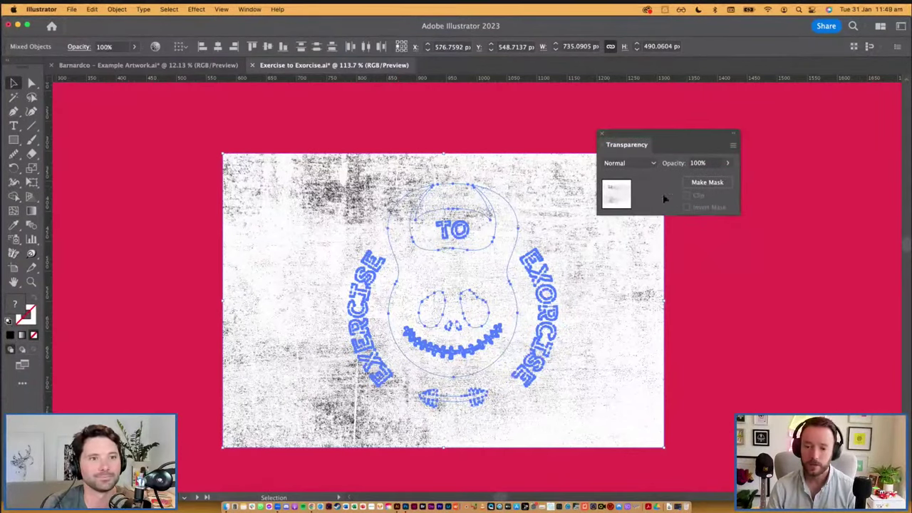
click(706, 183)
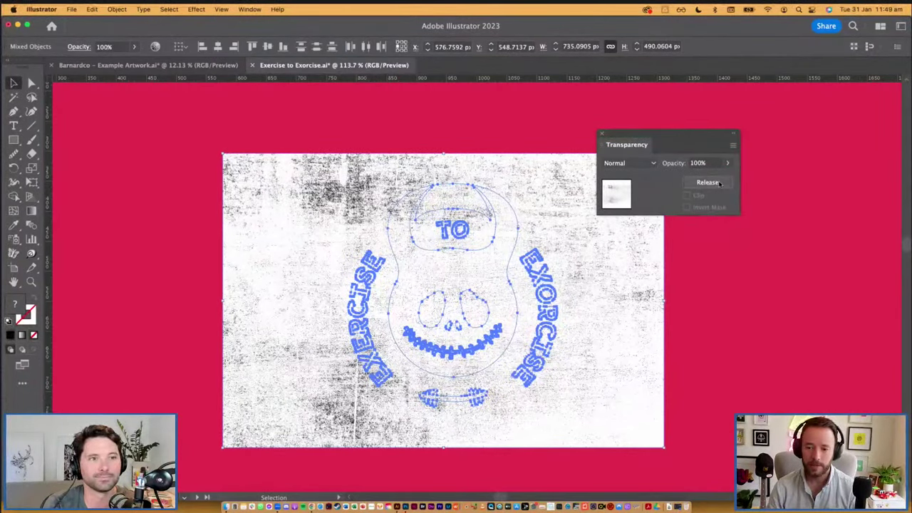
click(679, 333)
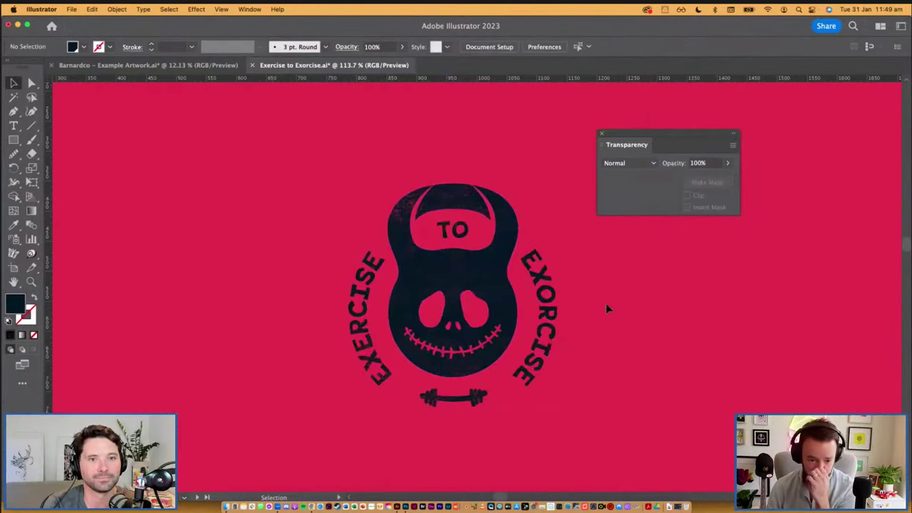
Open the logo's opacity mask for editing and shift its texture image slightly right and down.
click(464, 273)
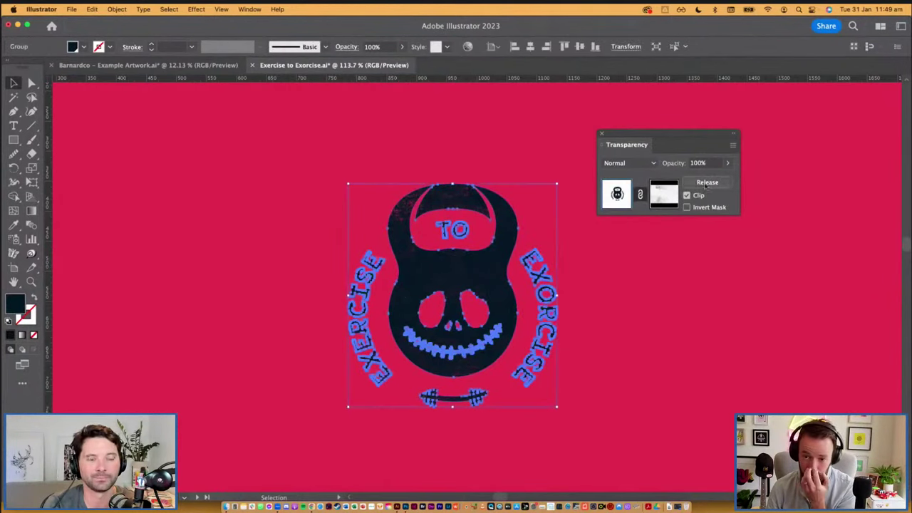
click(663, 200)
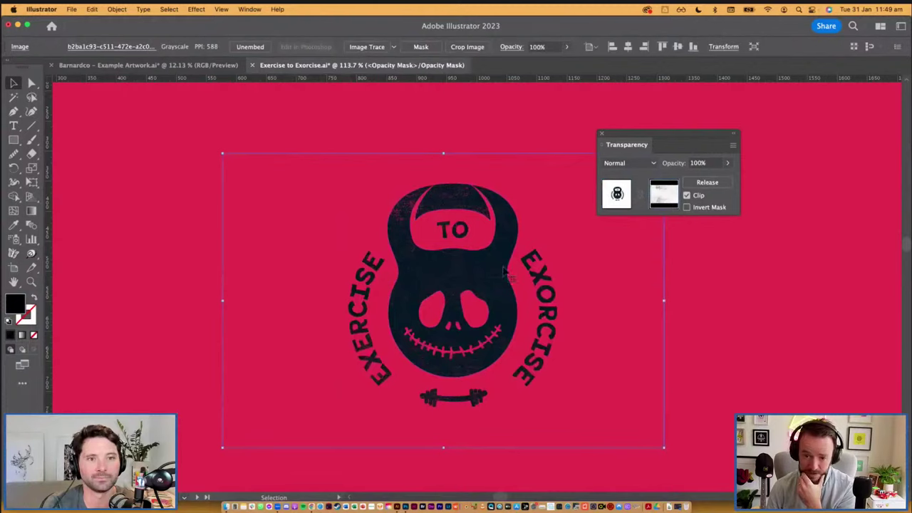
drag(487, 284, 510, 281)
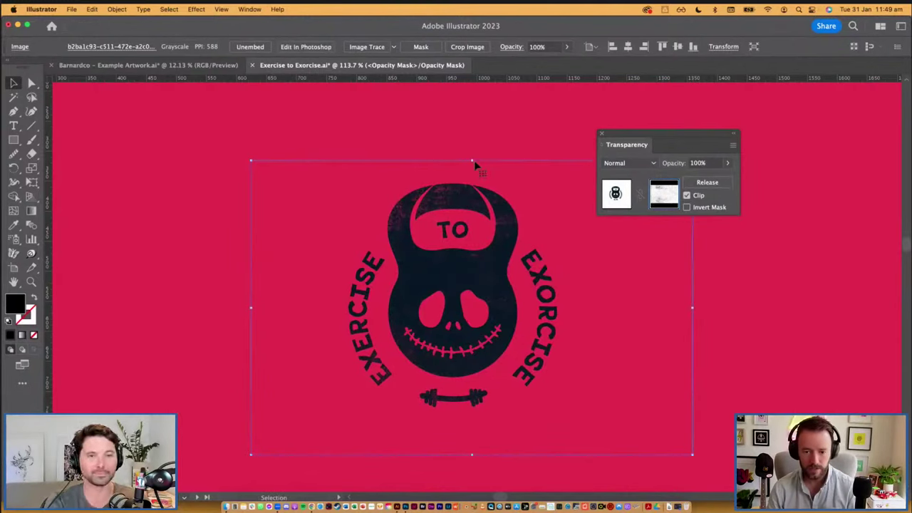
Scale the mask's texture image down proportionally to about the logo's height and reposition it so it still covers the whole logo.
drag(473, 162, 475, 183)
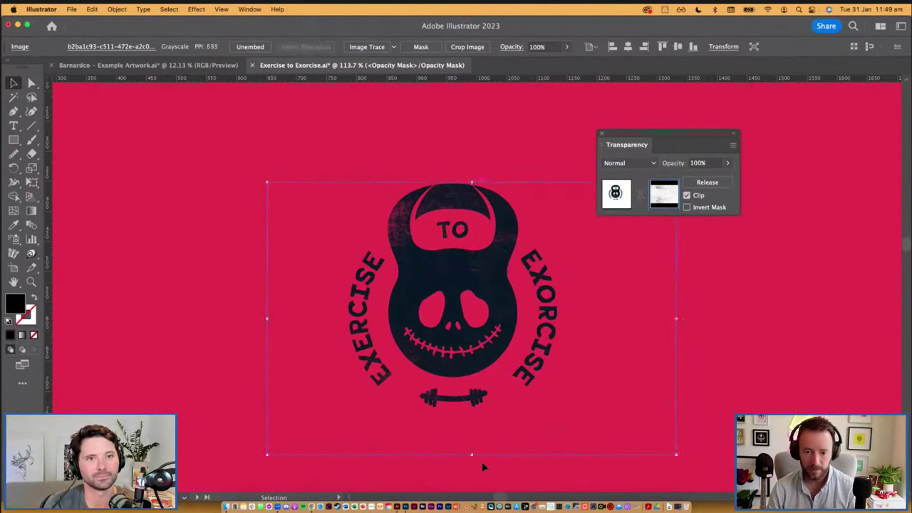
drag(473, 453, 474, 416)
drag(493, 279, 483, 272)
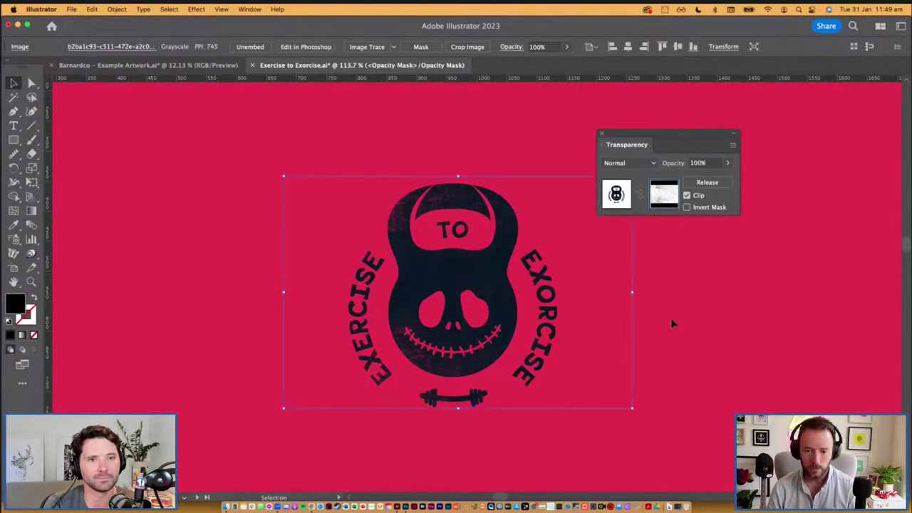
click(671, 318)
Close the Transparency panel to leave the textured logo unobstructed on the red artboard.
scroll(639, 347, down, 3)
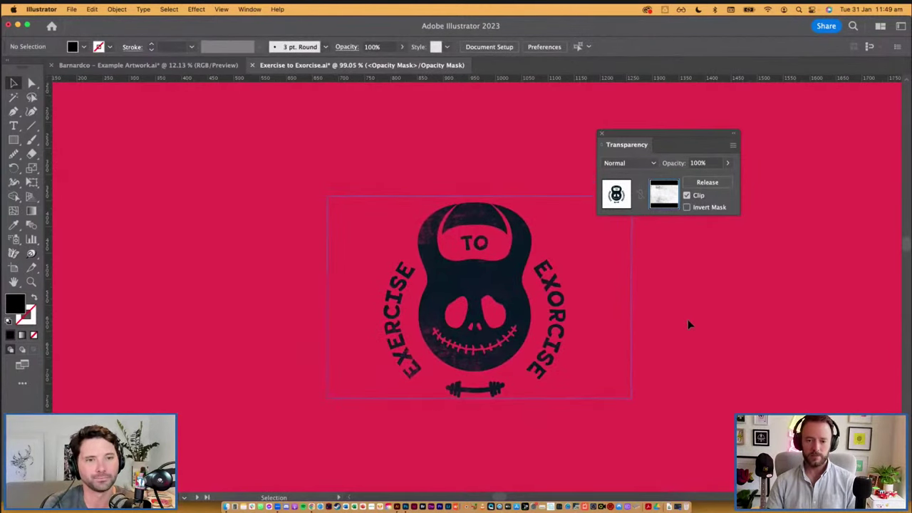
drag(688, 319, 663, 298)
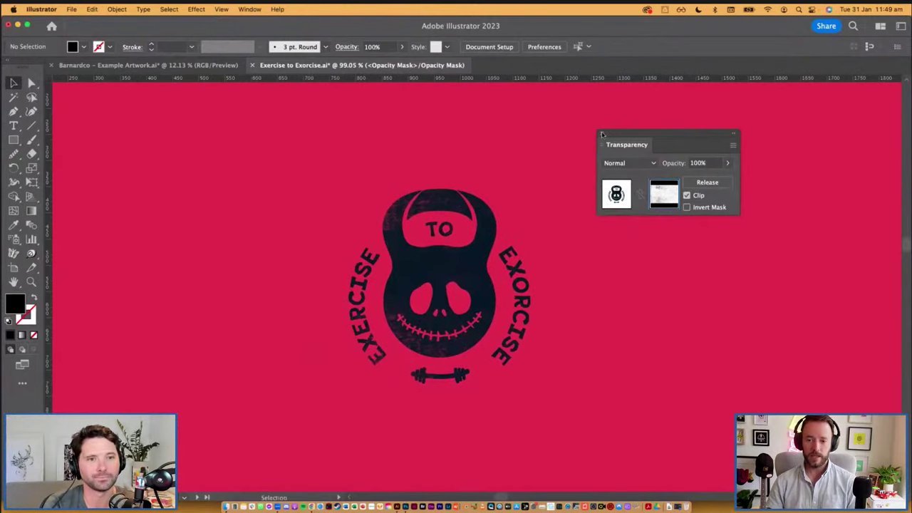
click(600, 133)
Examine the textured logo up close and at a smaller scale beside the sketch and reference artboards.
super+click(444, 286)
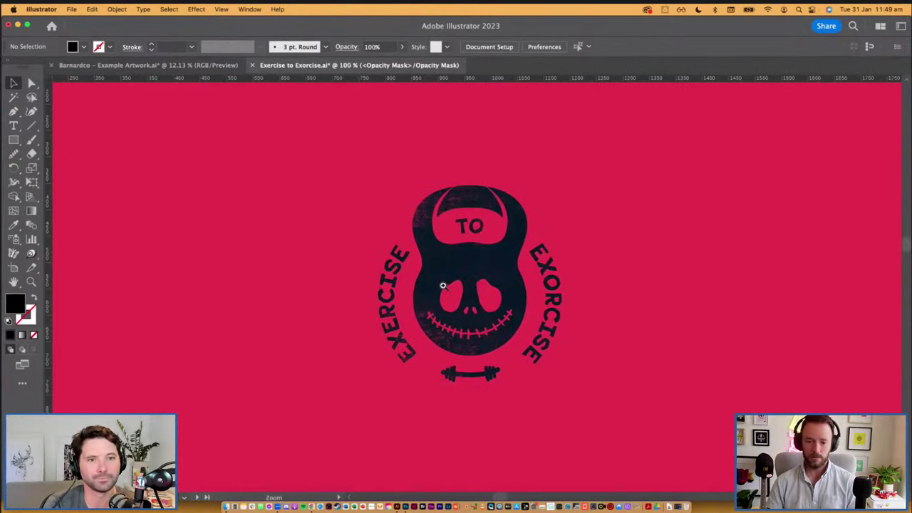
super+click(459, 274)
drag(531, 273, 482, 245)
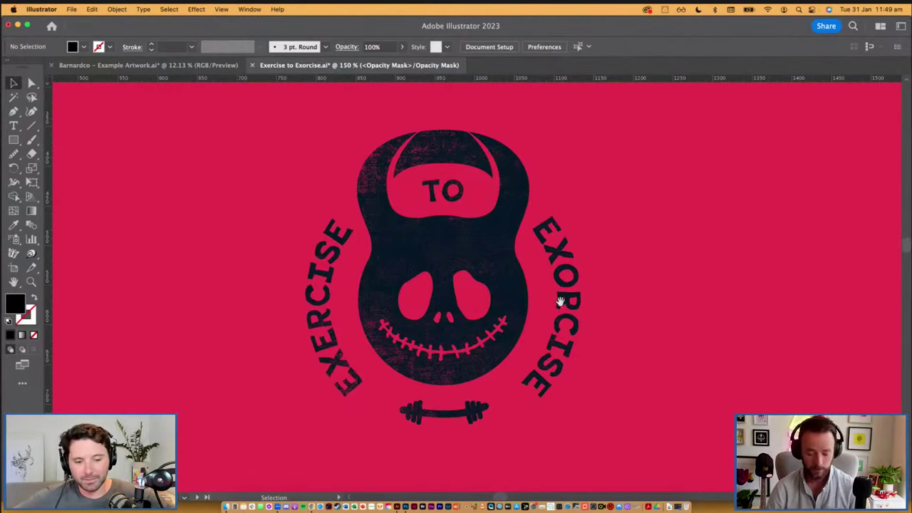
alt+super+click(329, 288)
alt+super+click(329, 288)
alt+super+click(409, 250)
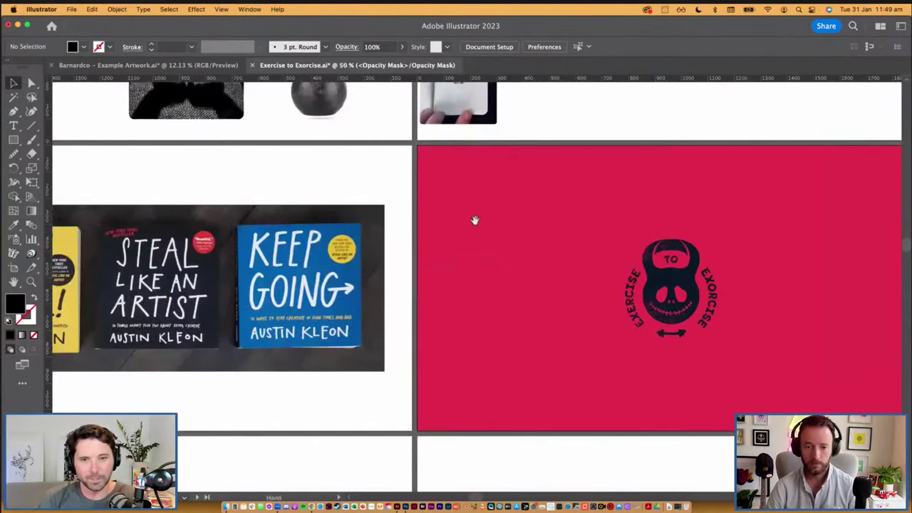
drag(500, 147, 481, 209)
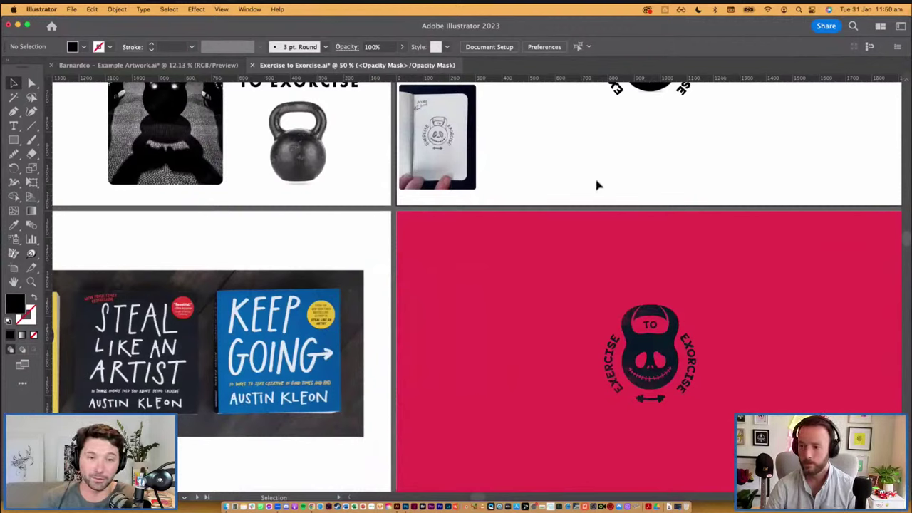
click(634, 328)
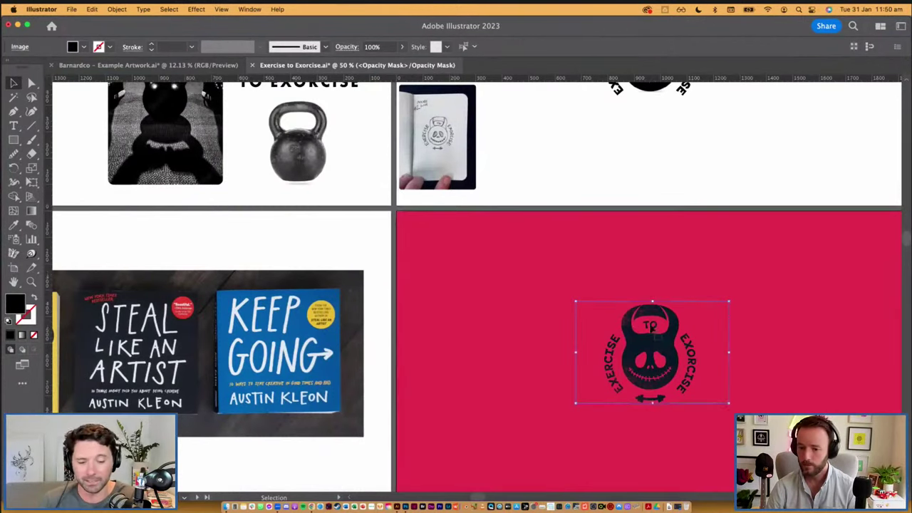
scroll(708, 191, right, 5)
scroll(708, 192, down, 1)
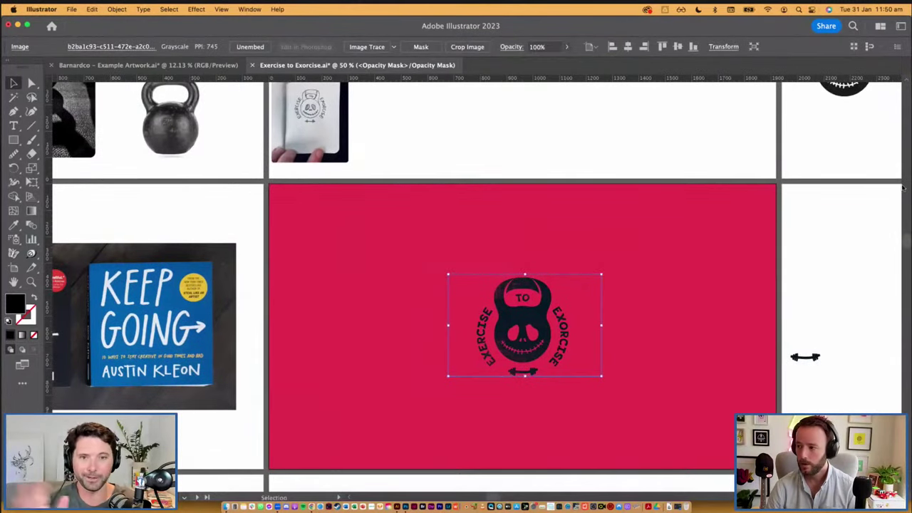
click(579, 141)
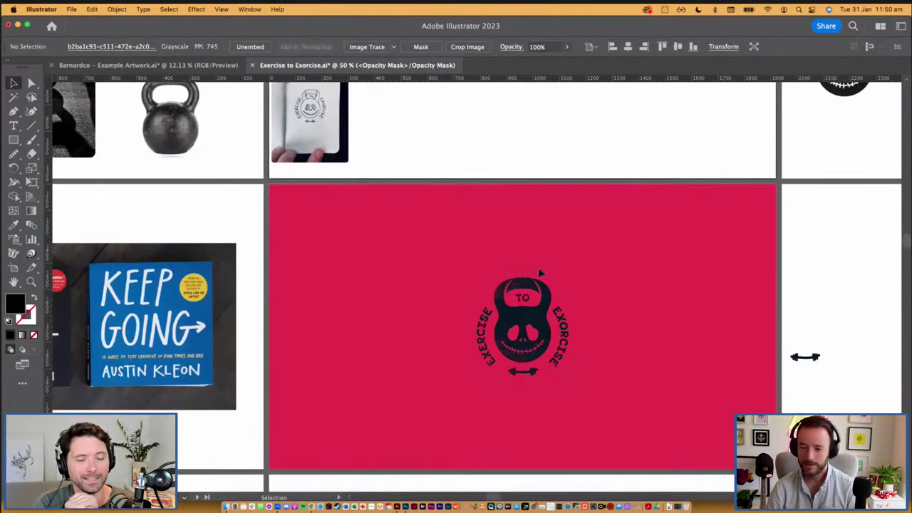
drag(422, 241, 645, 332)
scroll(552, 326, down, 2)
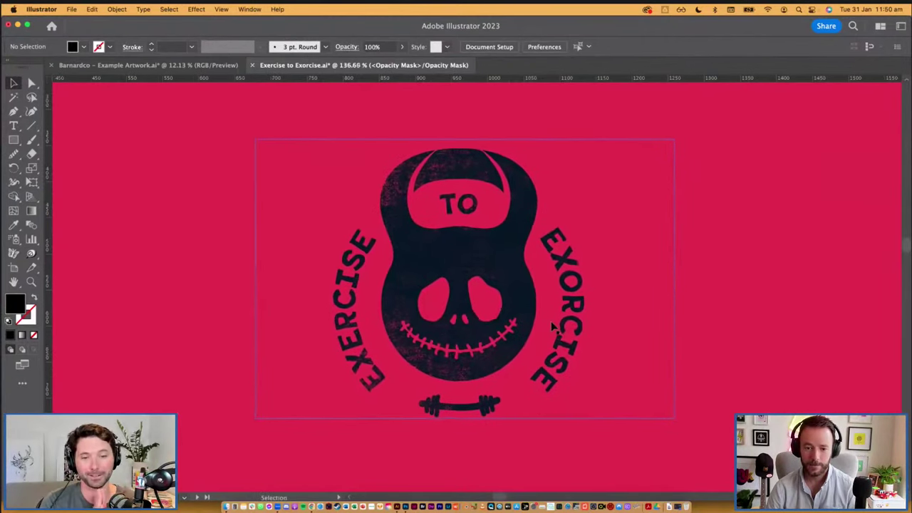
drag(732, 260, 720, 254)
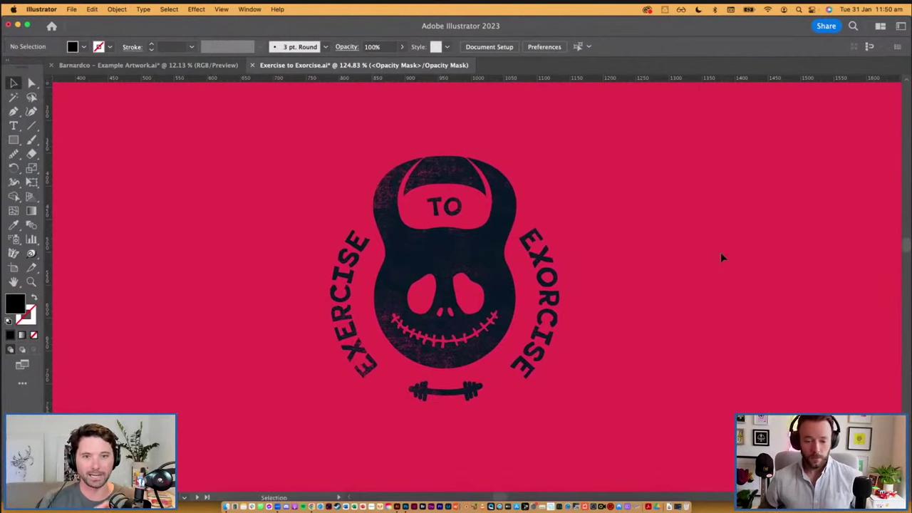